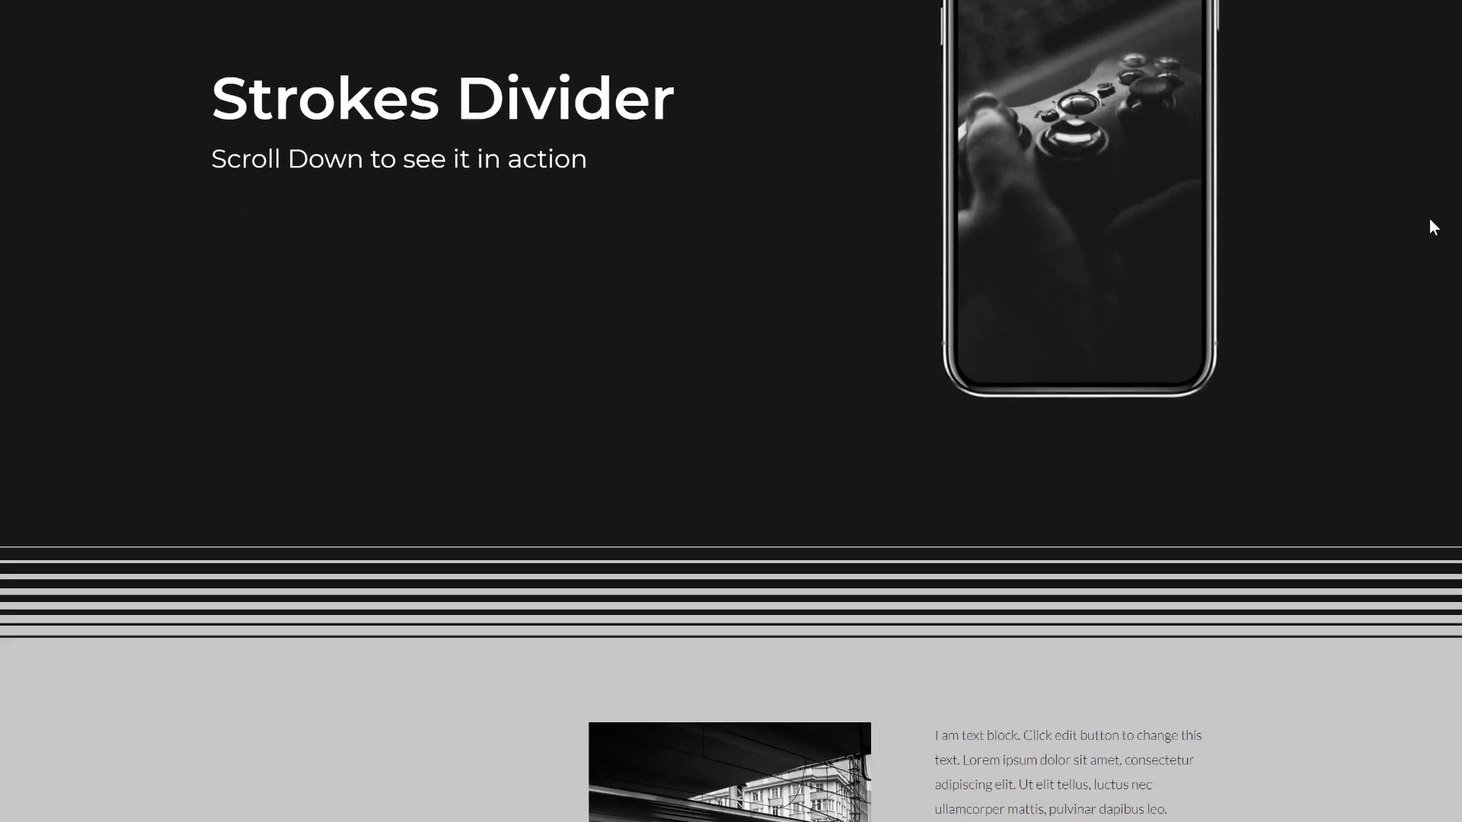
Browse the demo page, then bring back the editor sidebar and page structure.
scroll(1429, 219, "down", 1)
scroll(1430, 220, "down", 5)
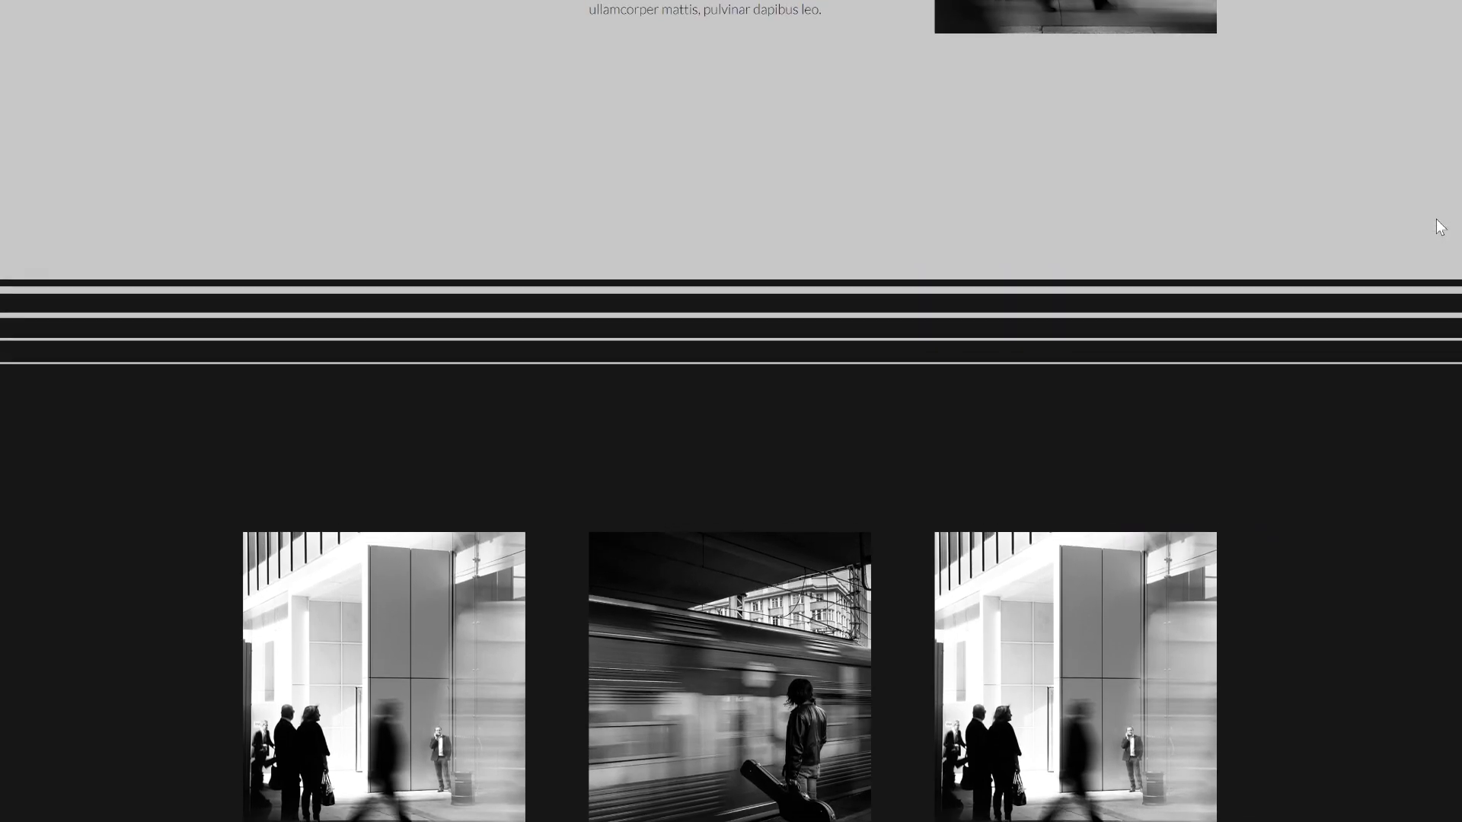
scroll(1435, 219, "up", 9)
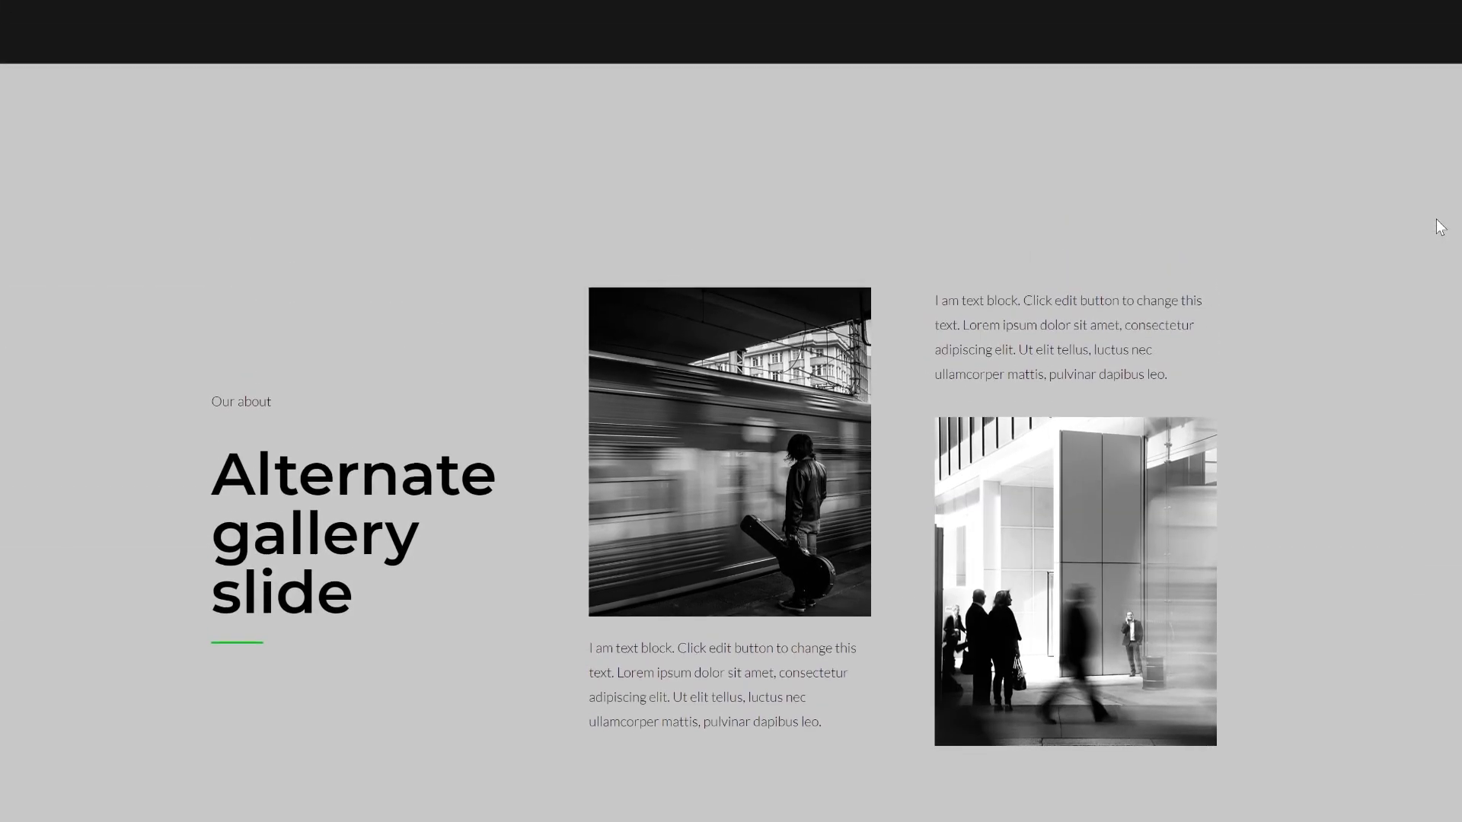
scroll(1435, 218, "up", 8)
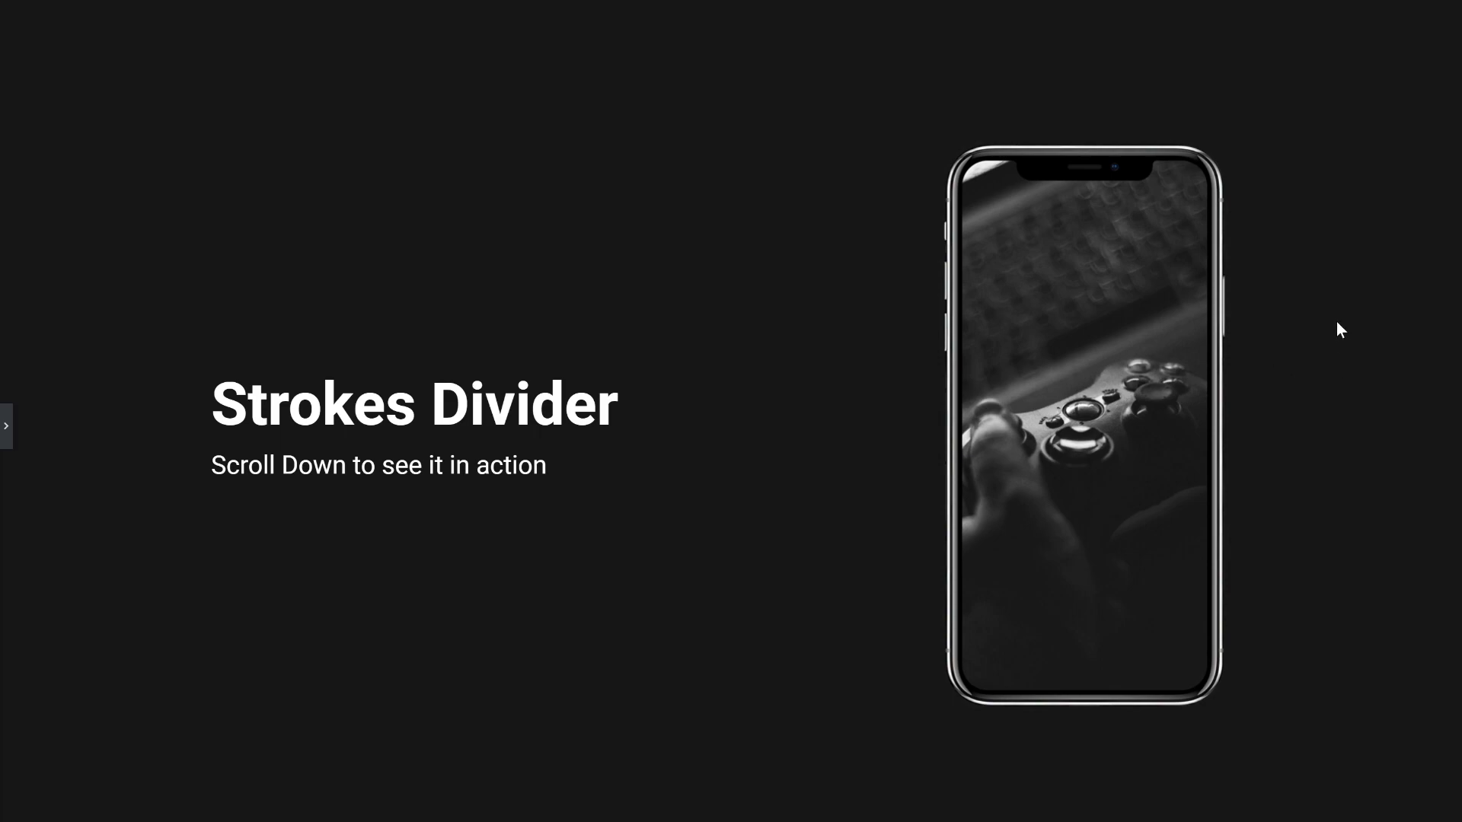
scroll(1340, 328, "down", 2)
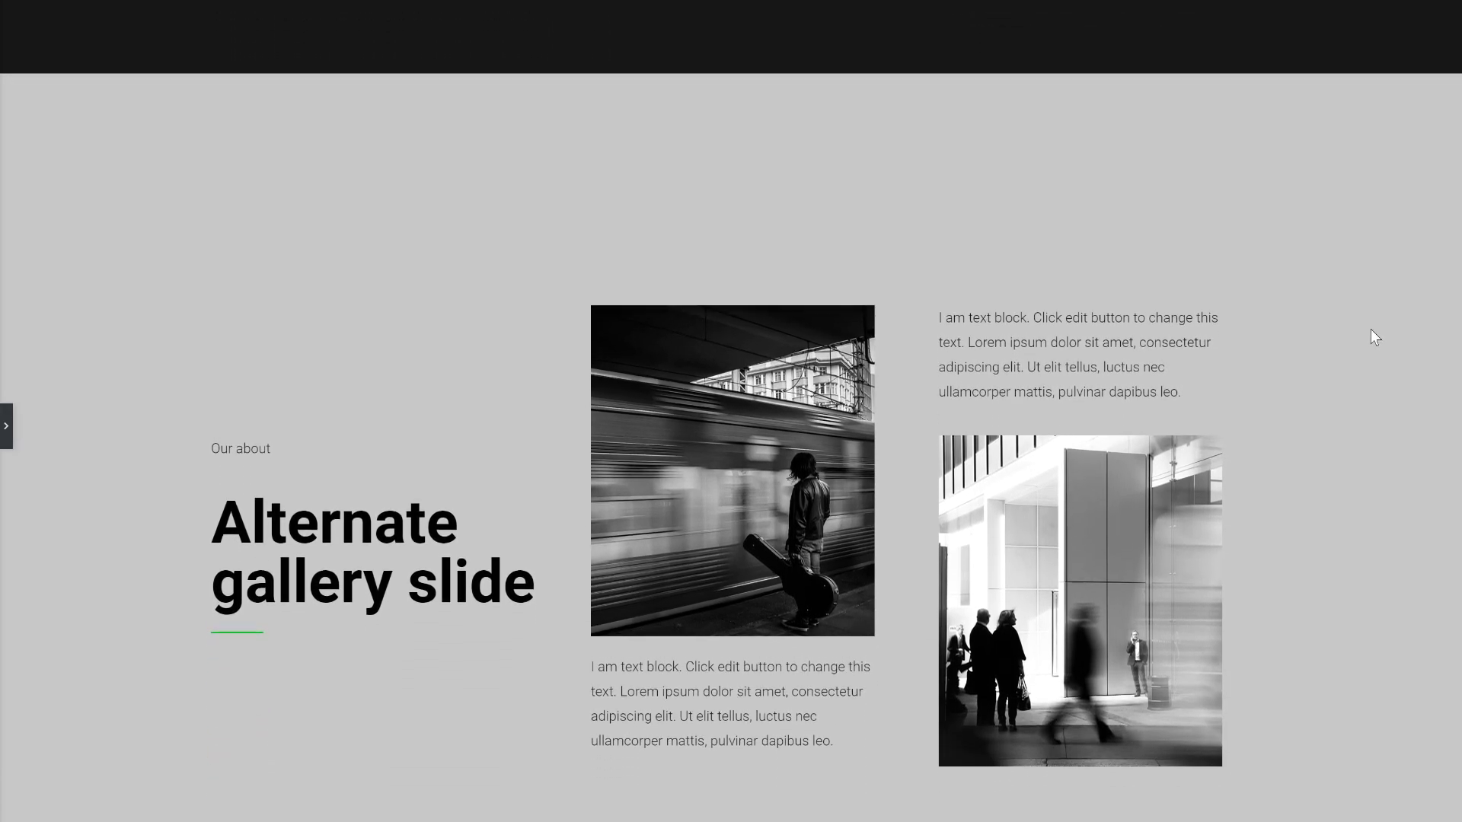
scroll(1371, 338, "up", 2)
scroll(1370, 378, "up", 4)
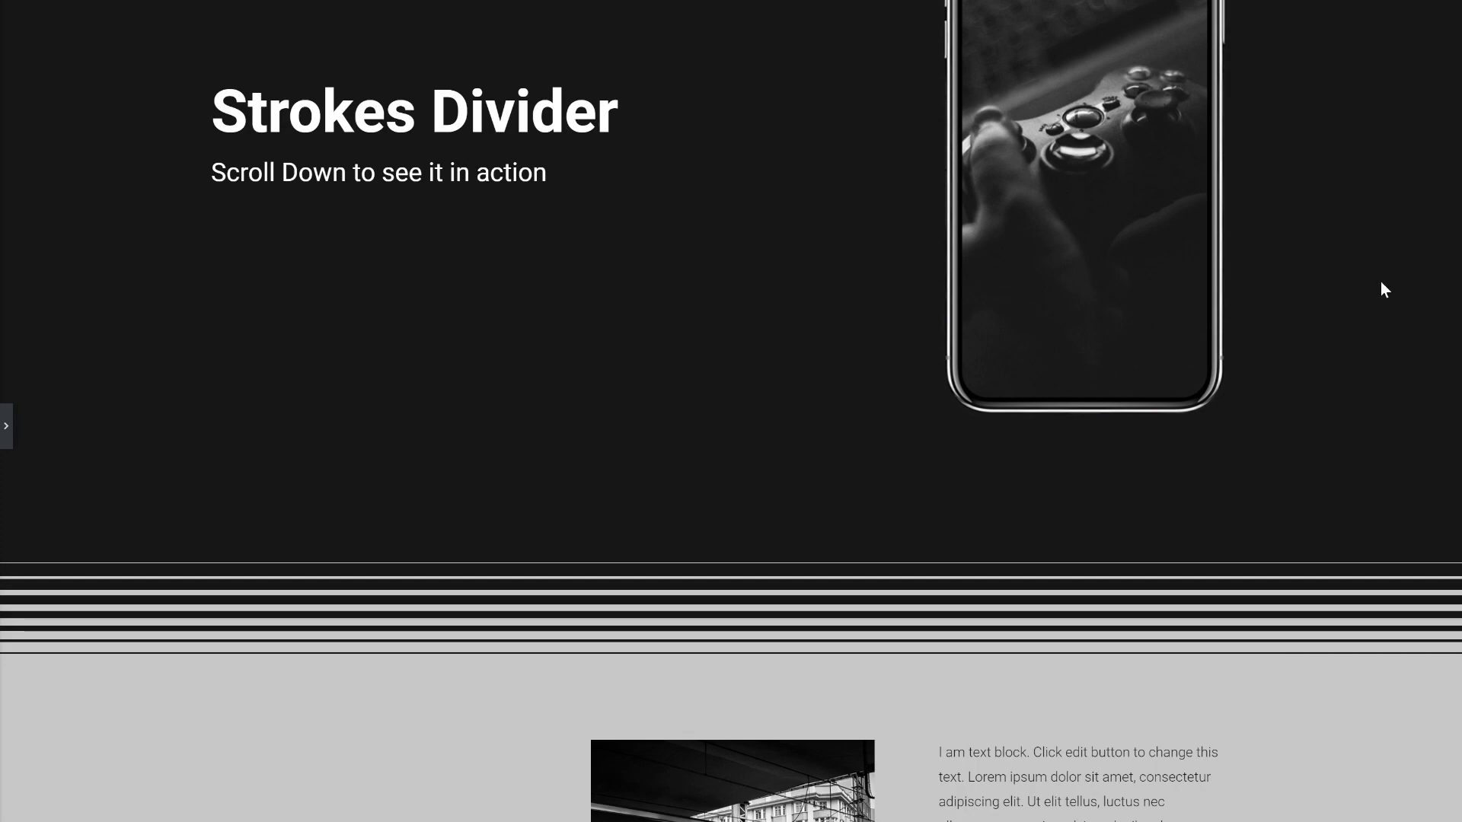
scroll(848, 316, "down", 3)
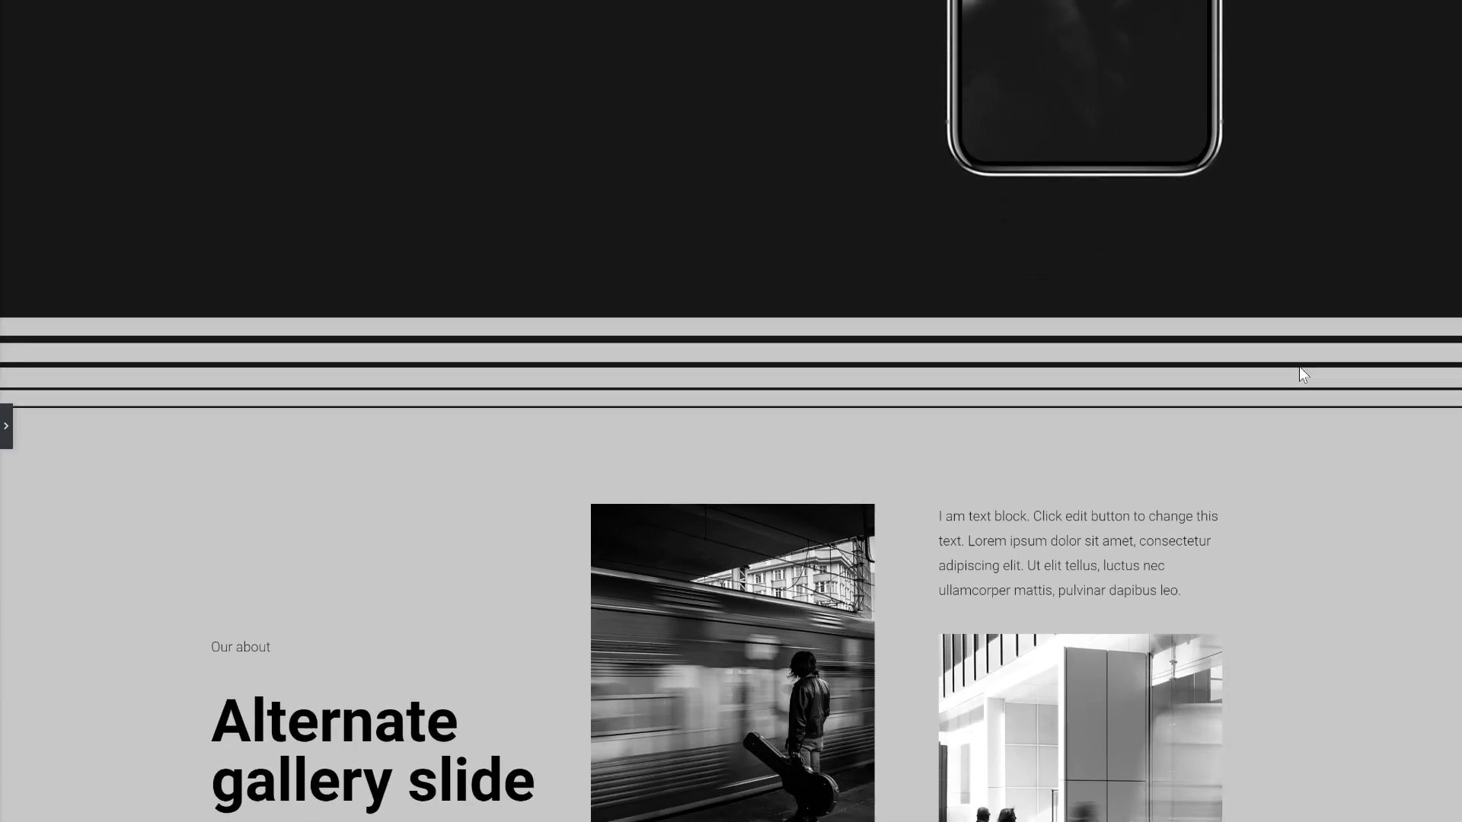
scroll(1367, 379, "up", 5)
scroll(548, 219, "down", 4)
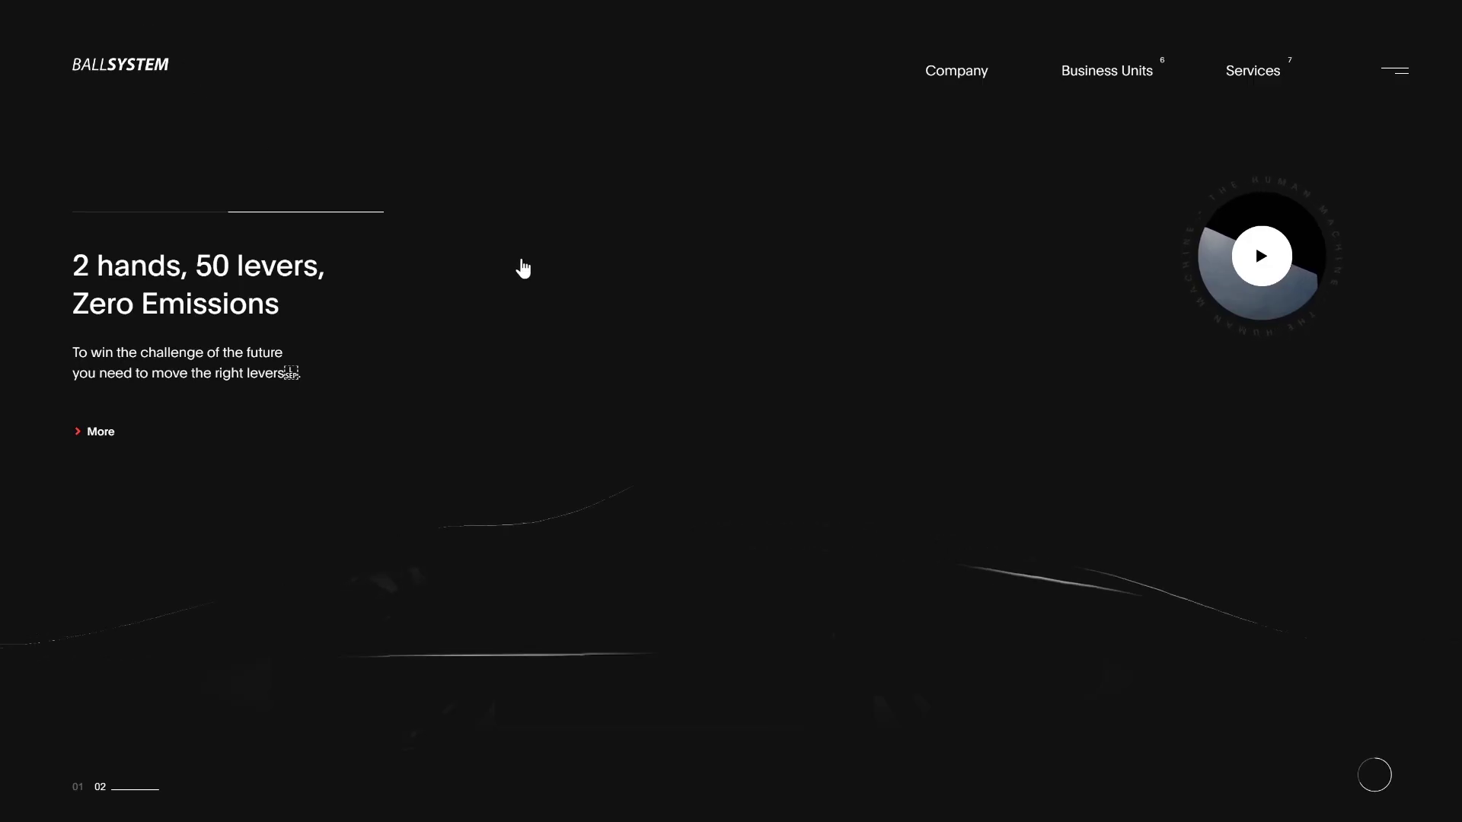
scroll(877, 303, "down", 3)
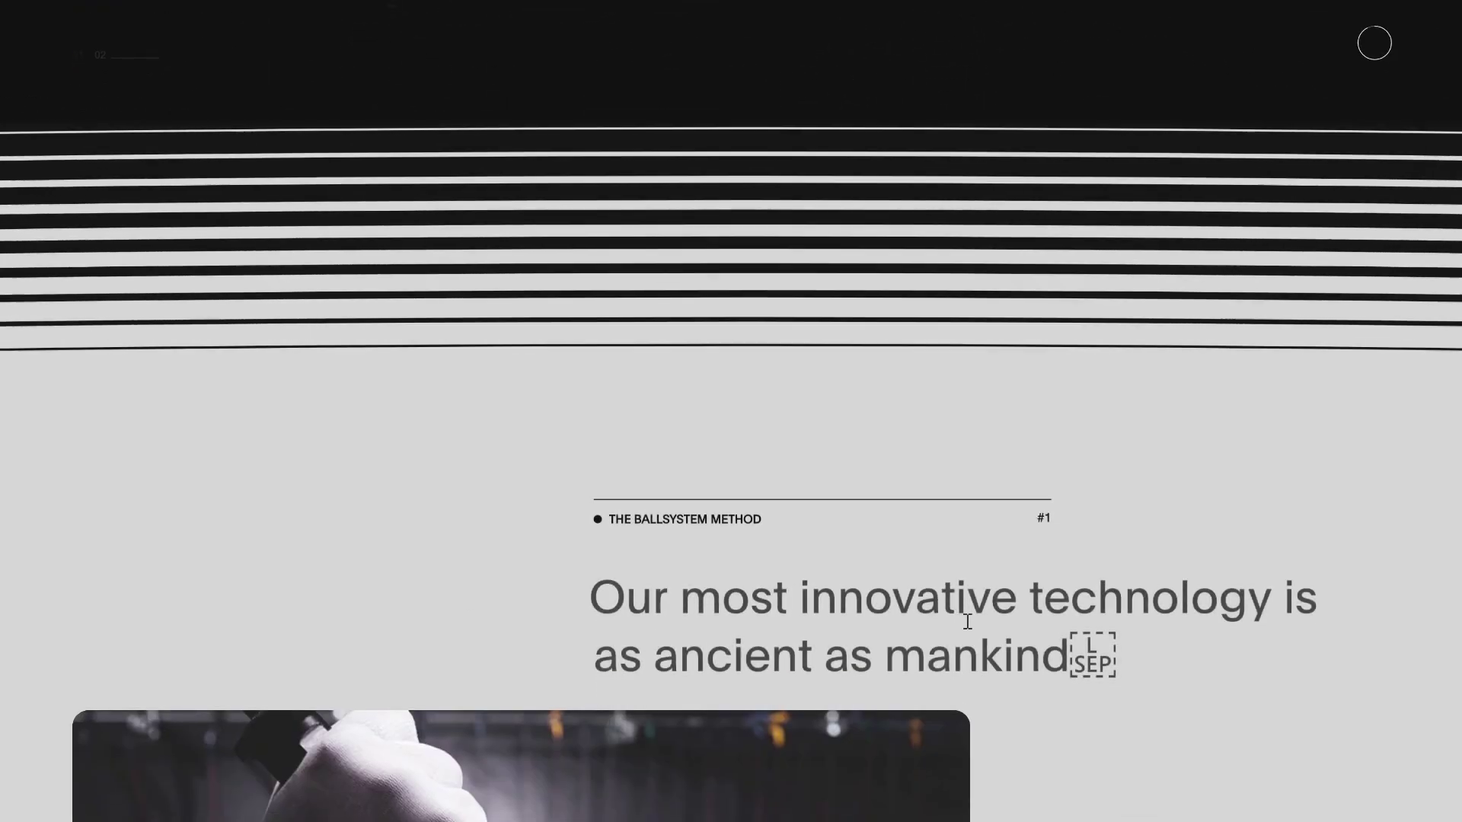
scroll(979, 629, "up", 3)
scroll(980, 629, "up", 8)
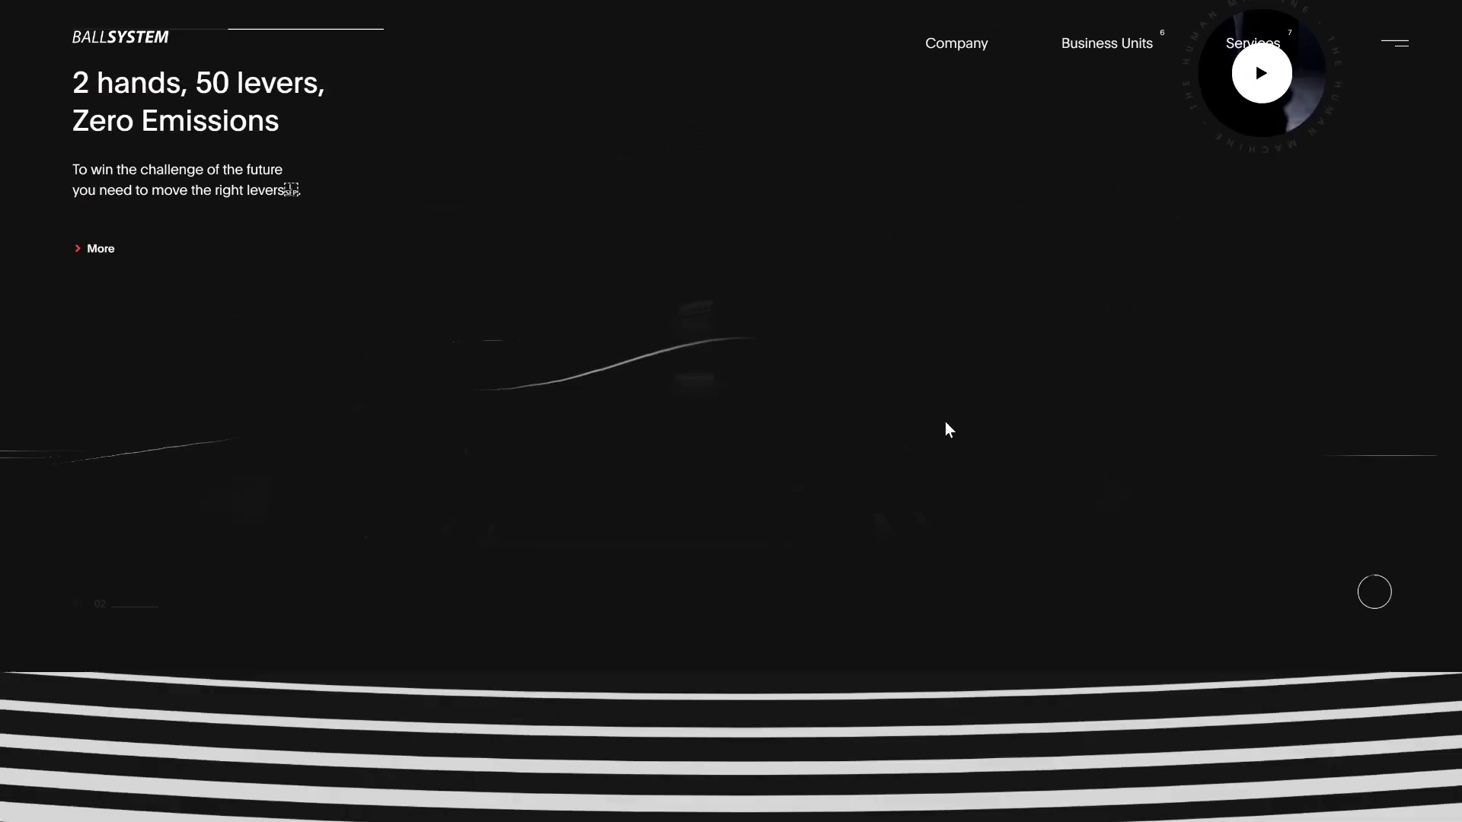
scroll(944, 430, "up", 1)
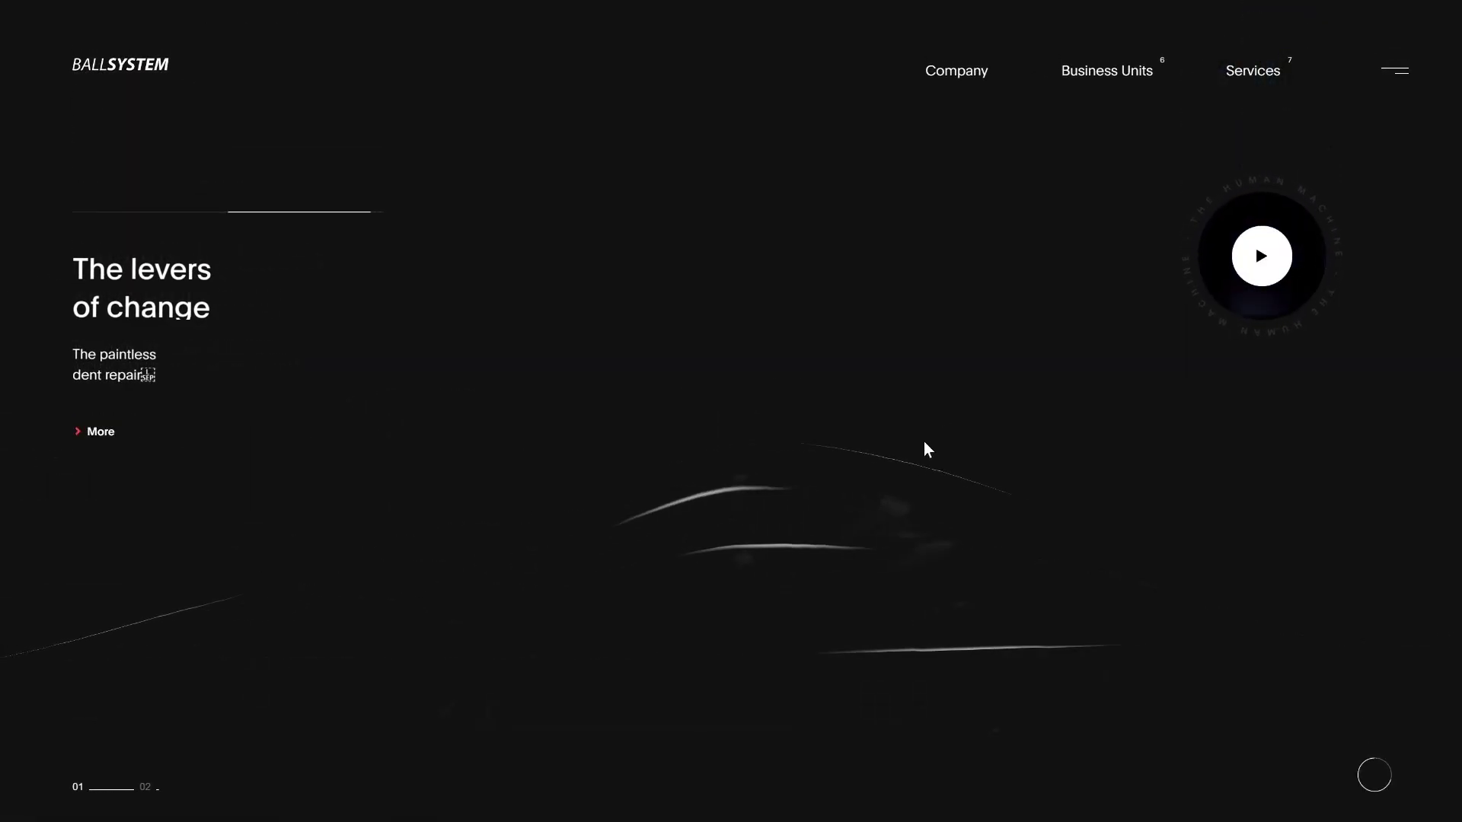
scroll(921, 419, "down", 7)
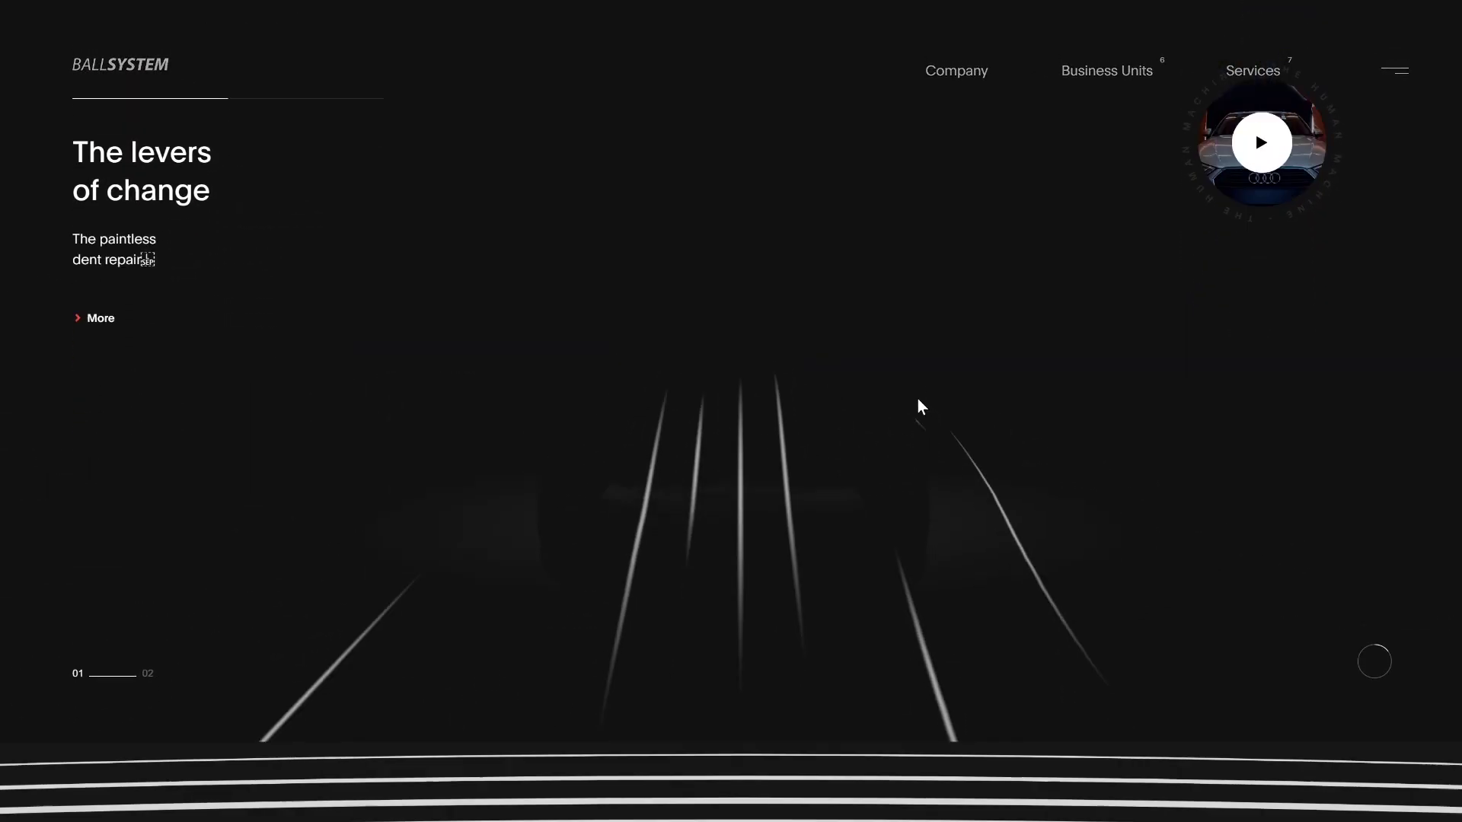
scroll(1001, 483, "down", 7)
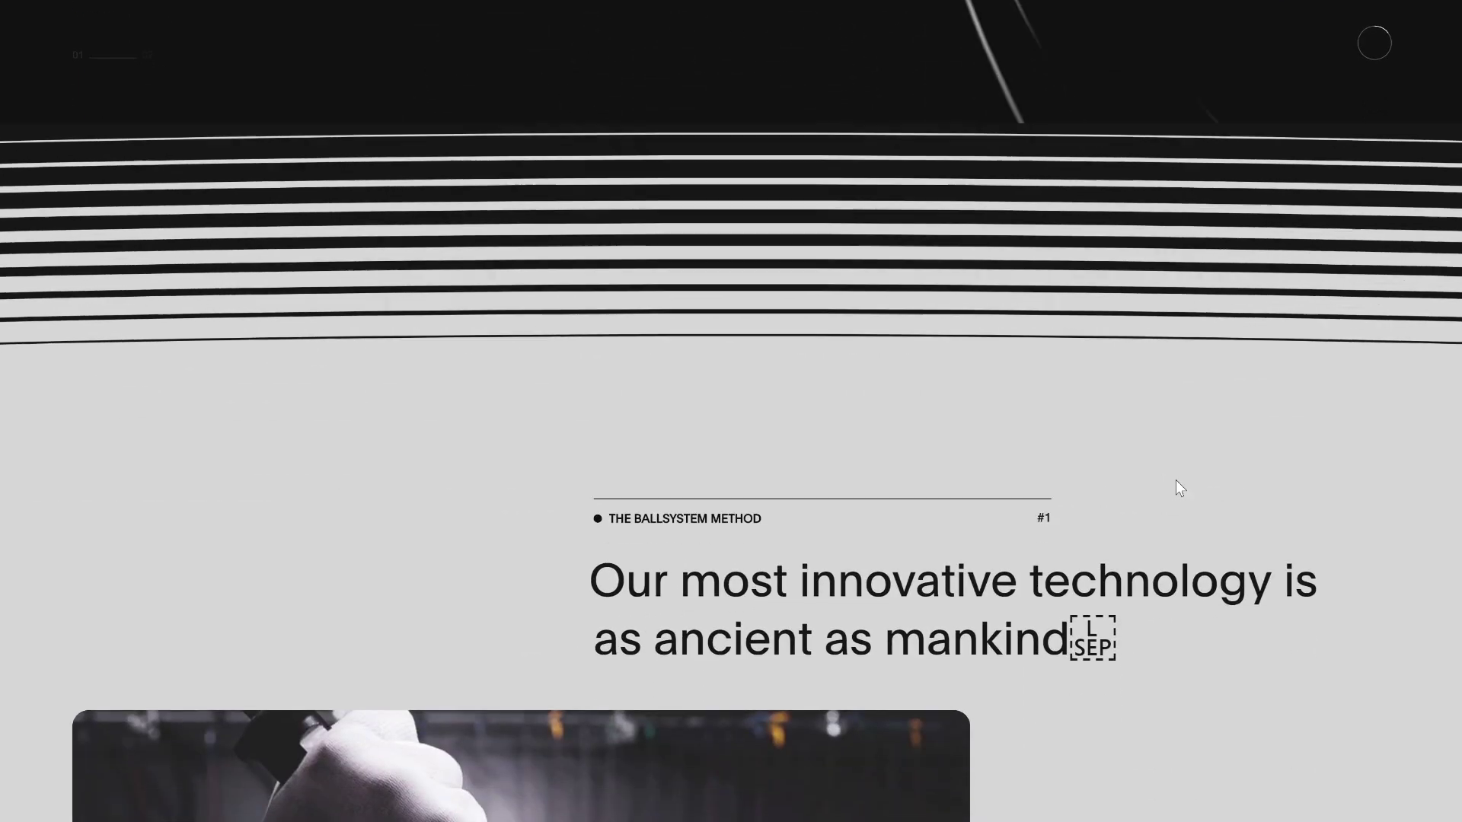
scroll(1222, 501, "down", 3)
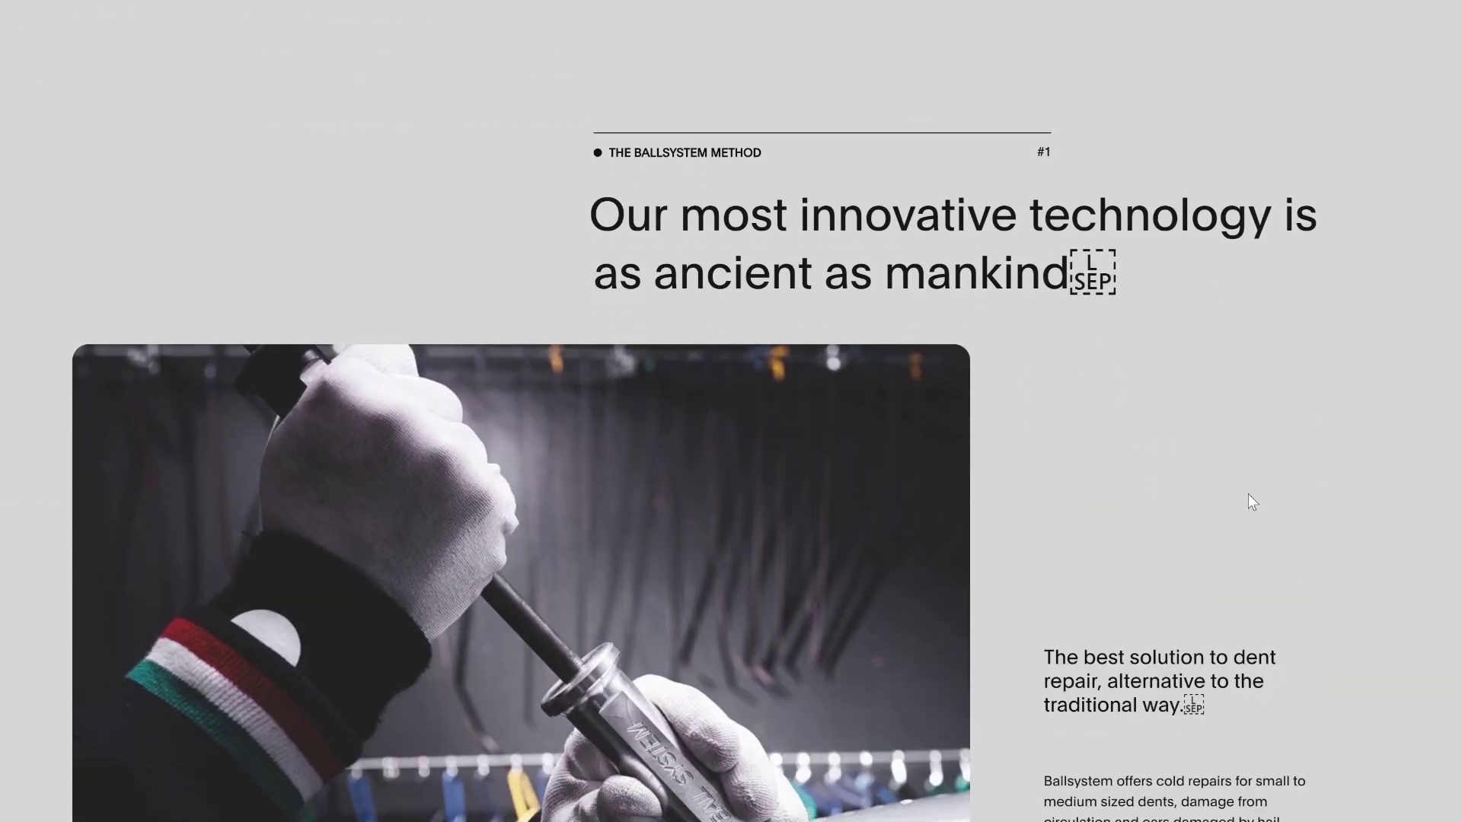
scroll(1236, 487, "up", 9)
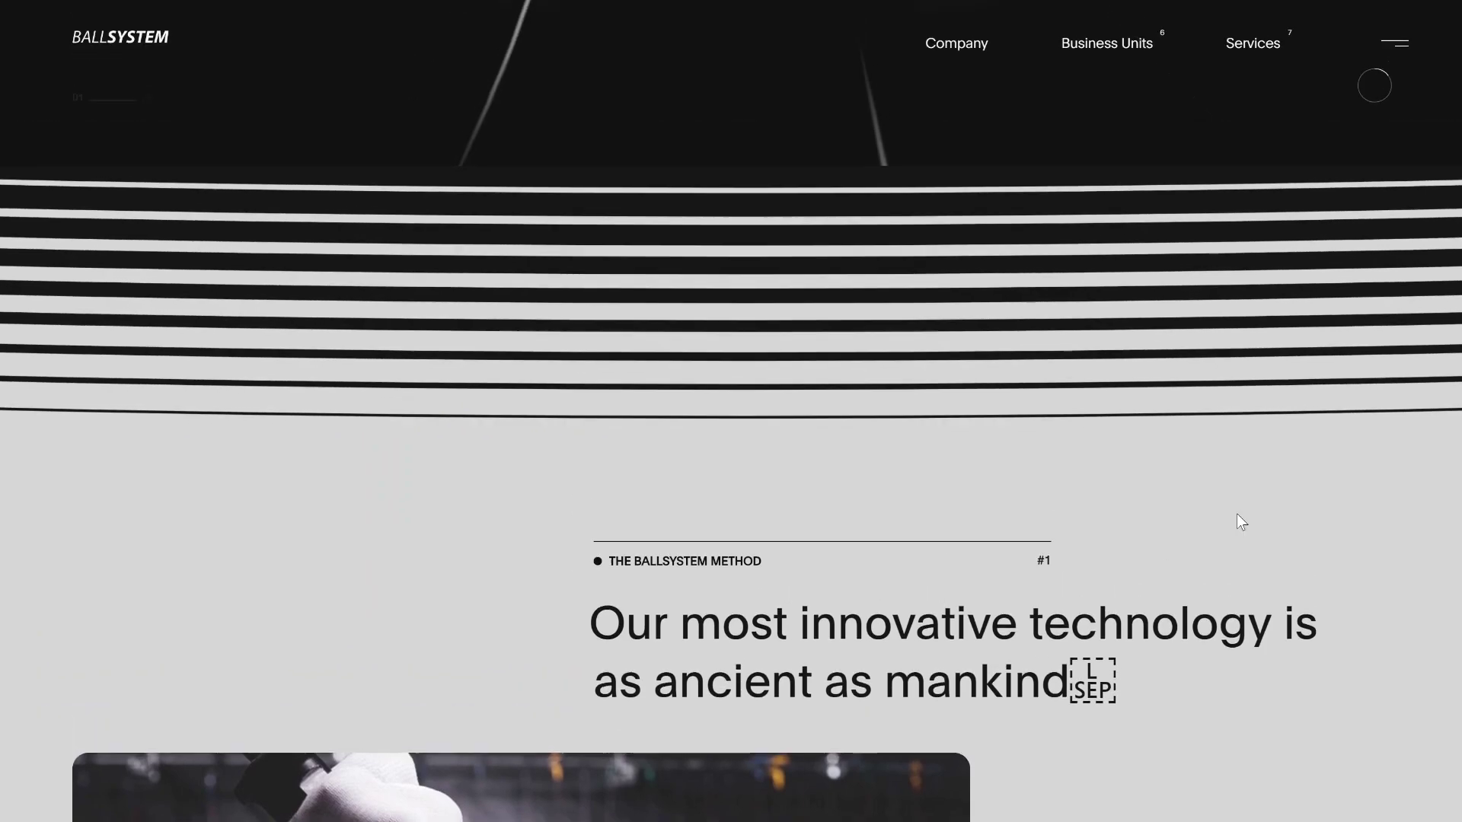
scroll(891, 479, "up", 5)
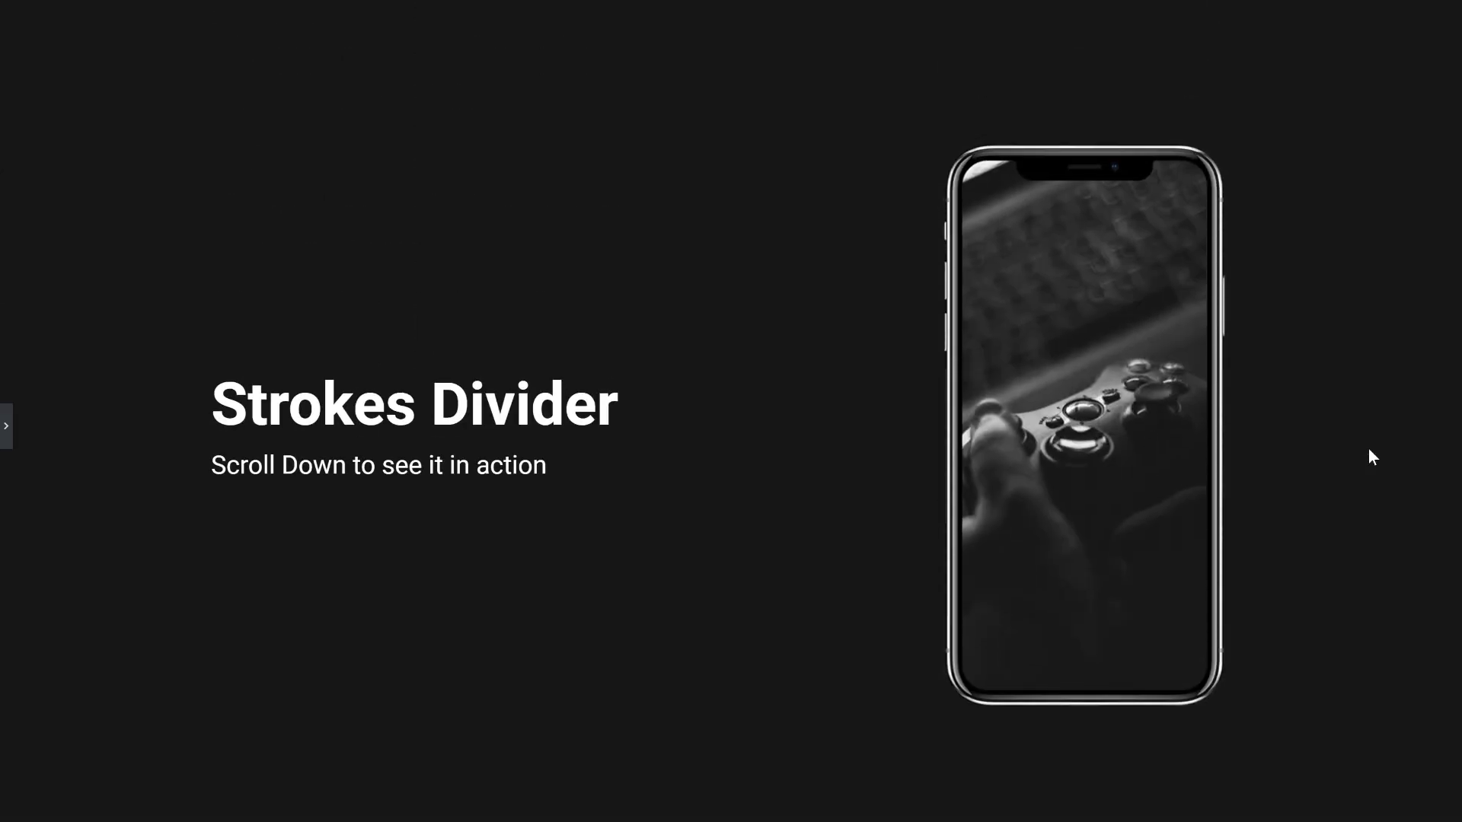
scroll(1368, 450, "down", 2)
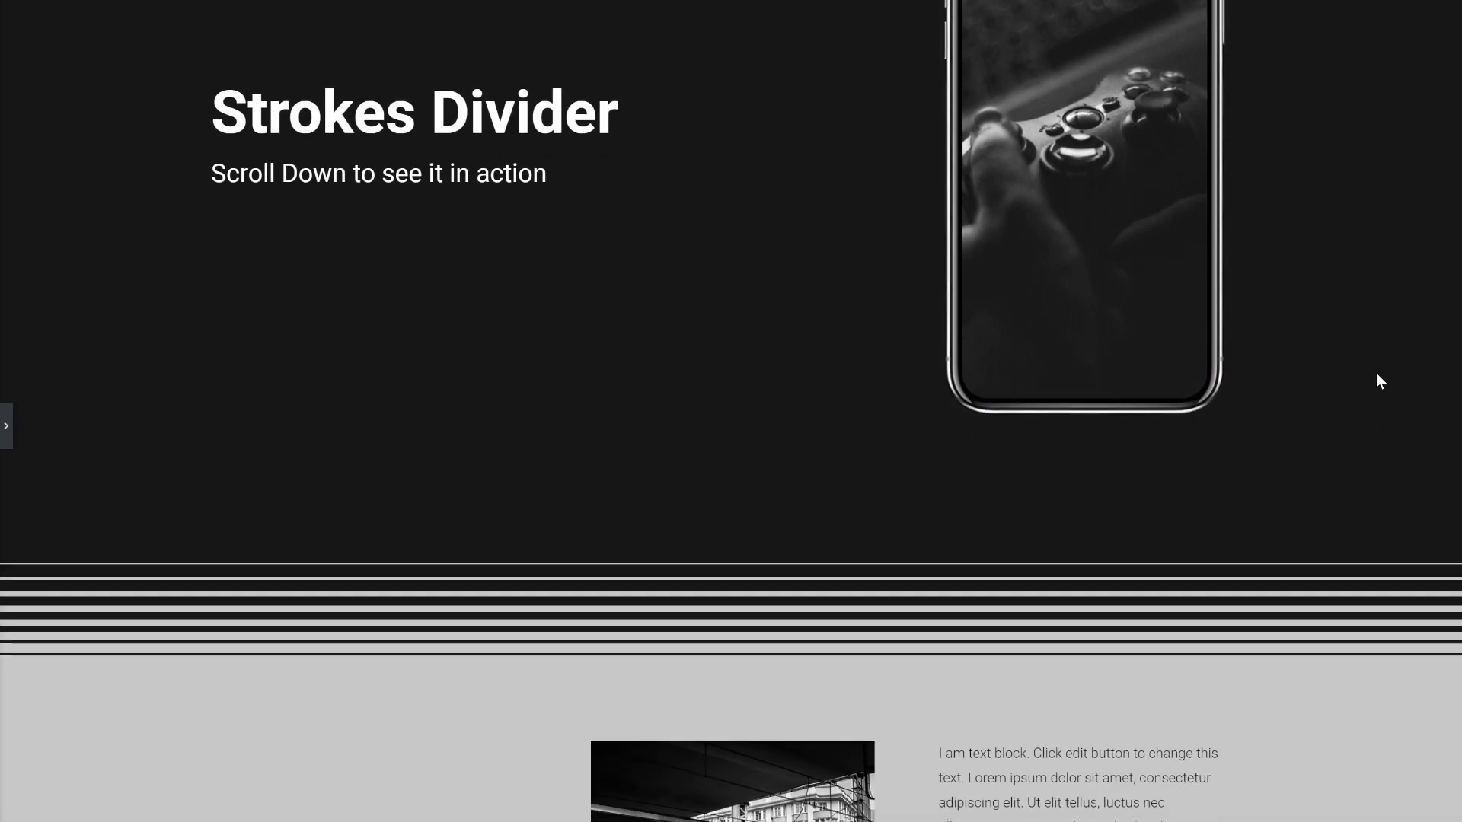
scroll(1376, 435, "down", 5)
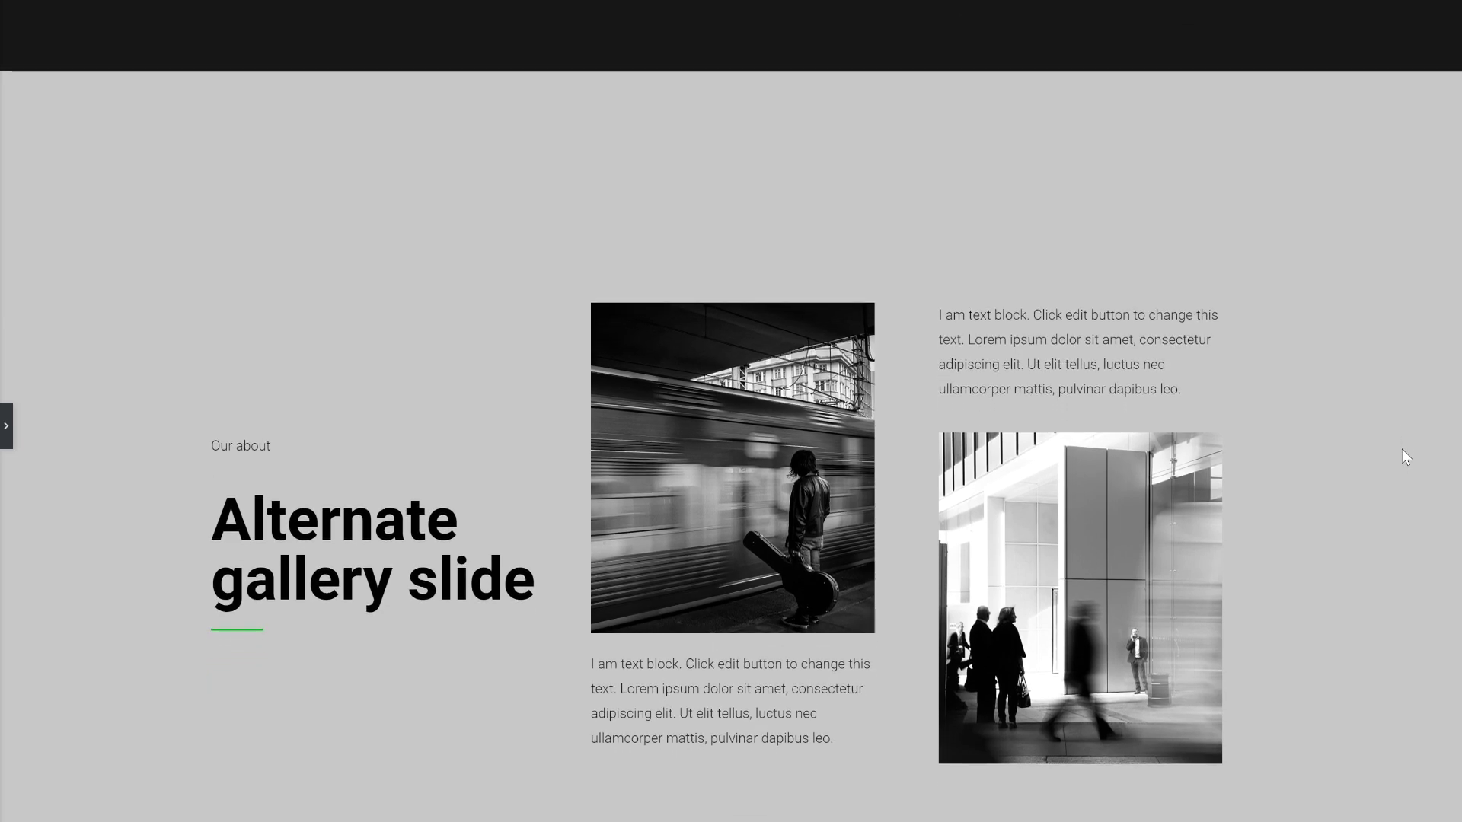
scroll(1406, 430, "down", 2)
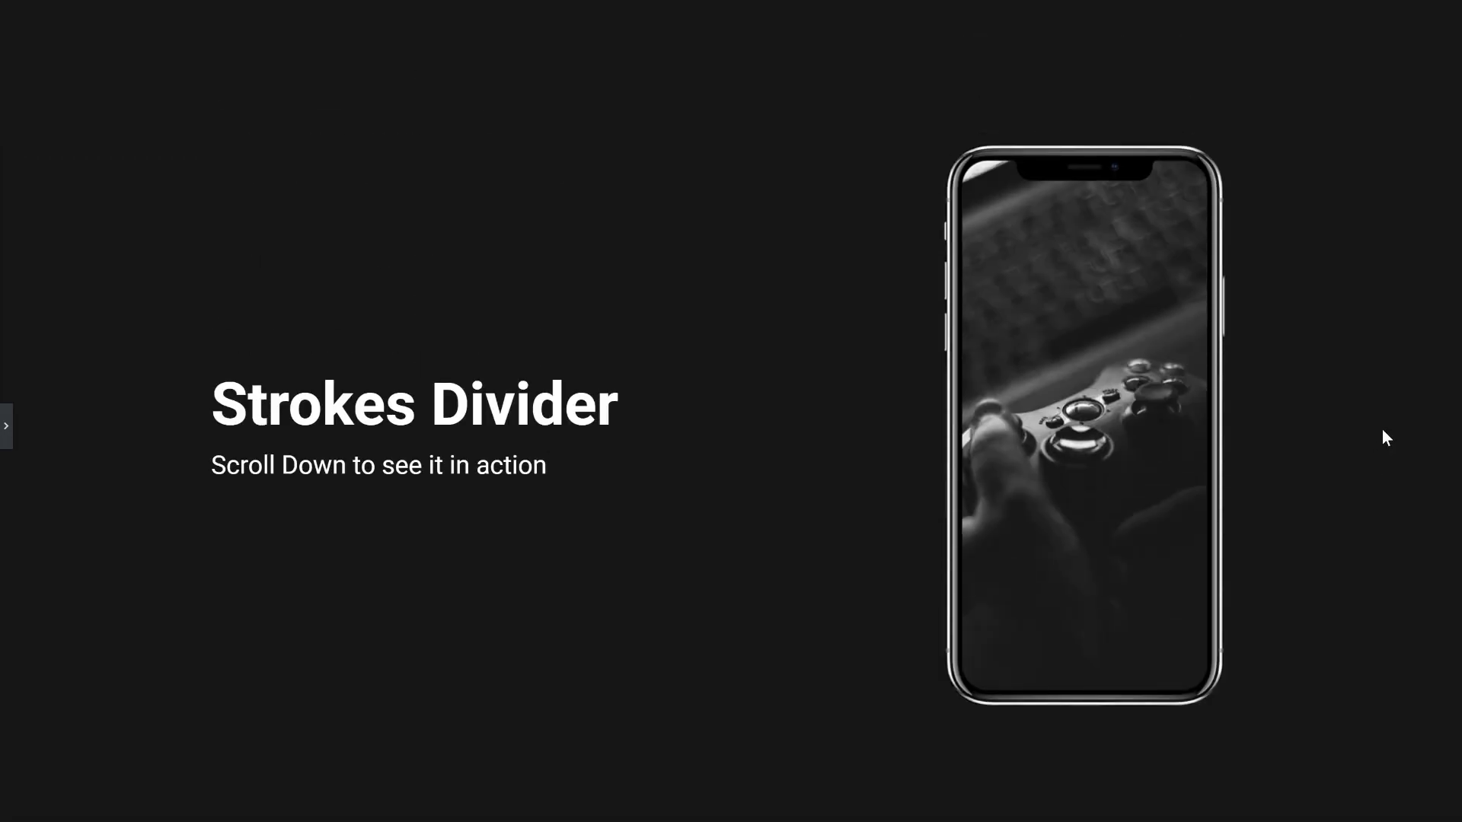
scroll(1355, 366, "down", 8)
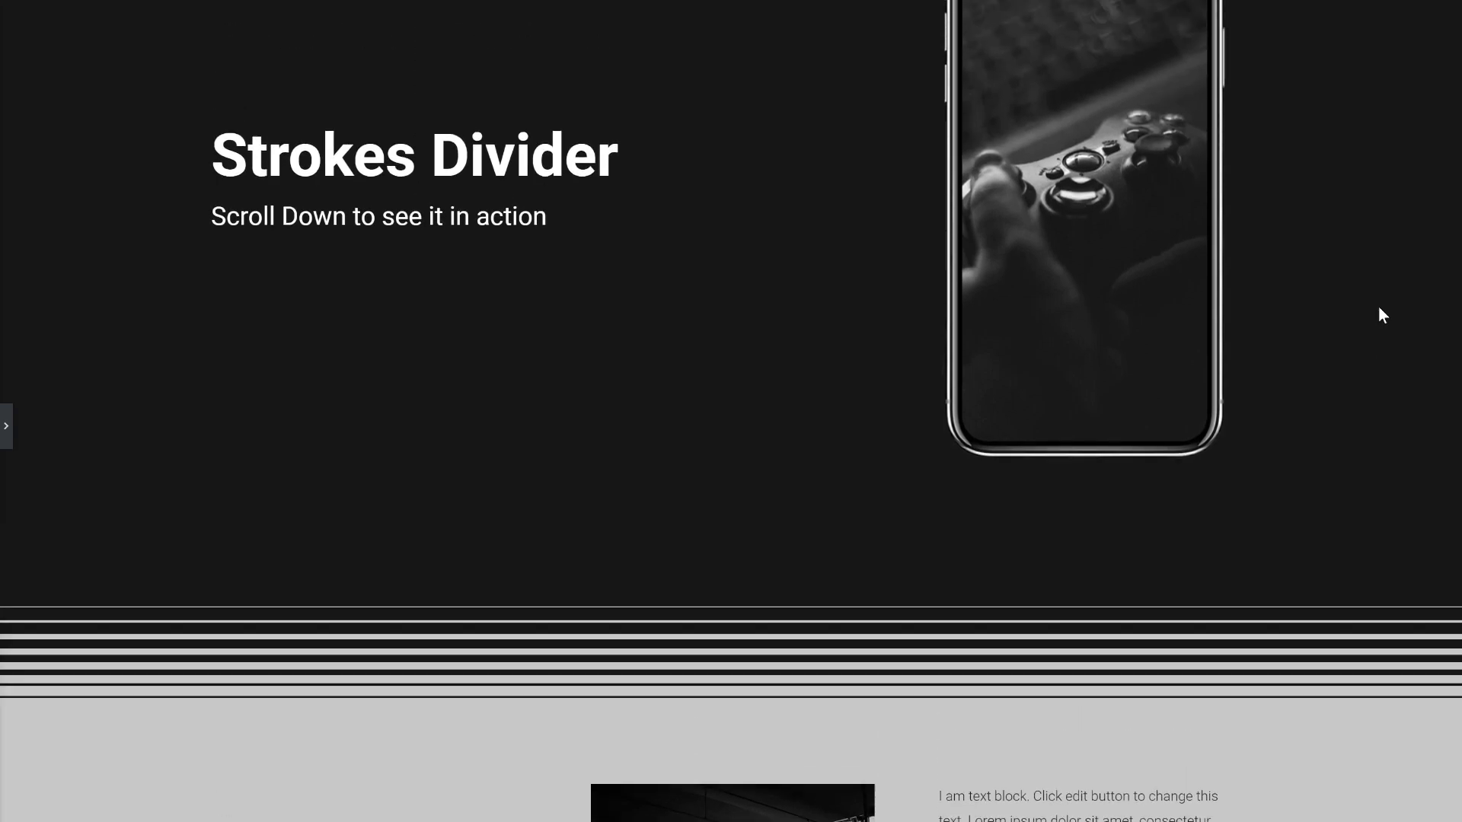
scroll(1378, 308, "down", 7)
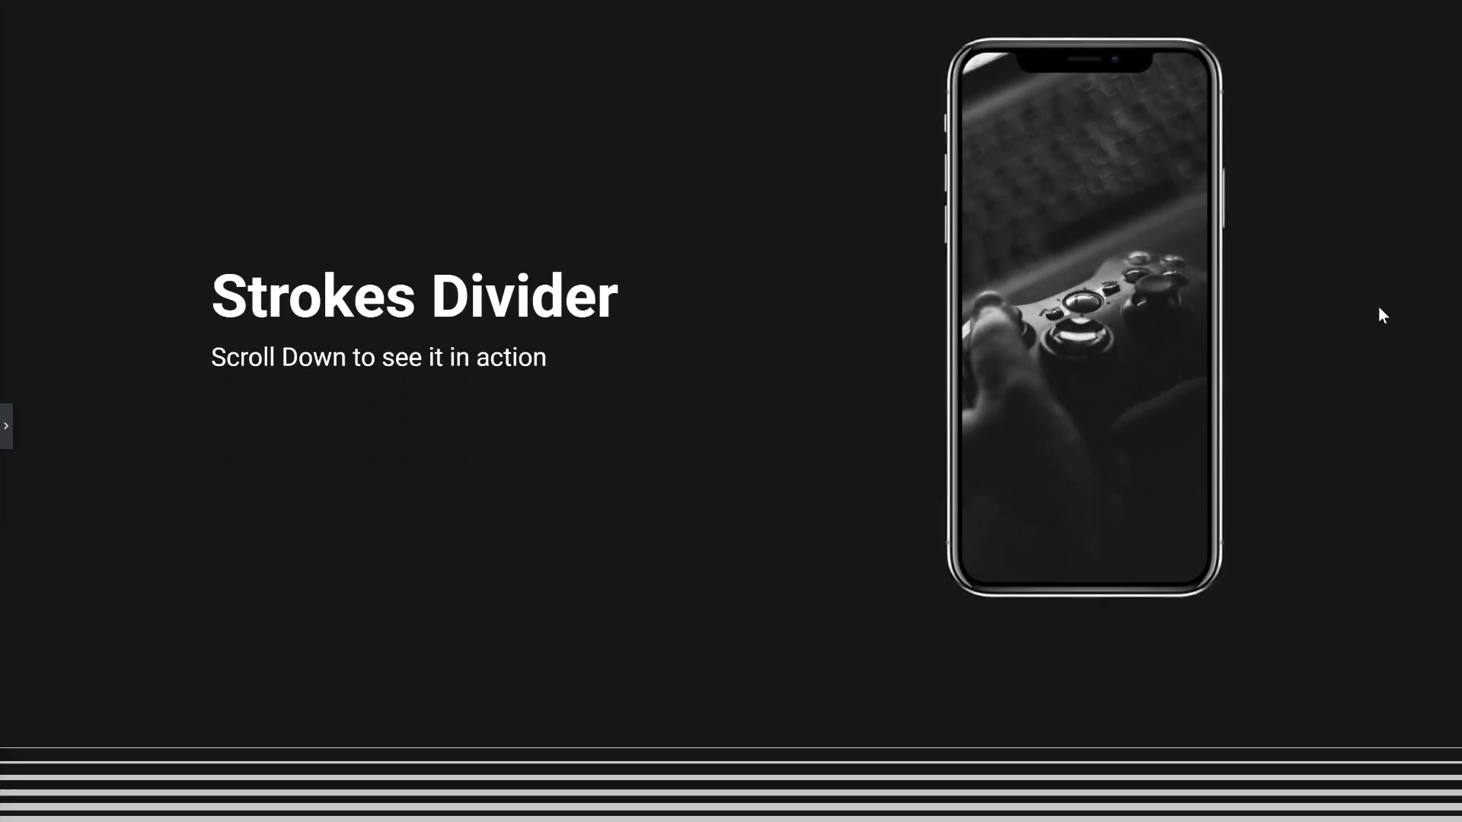
scroll(1394, 350, "up", 6)
scroll(1396, 373, "down", 15)
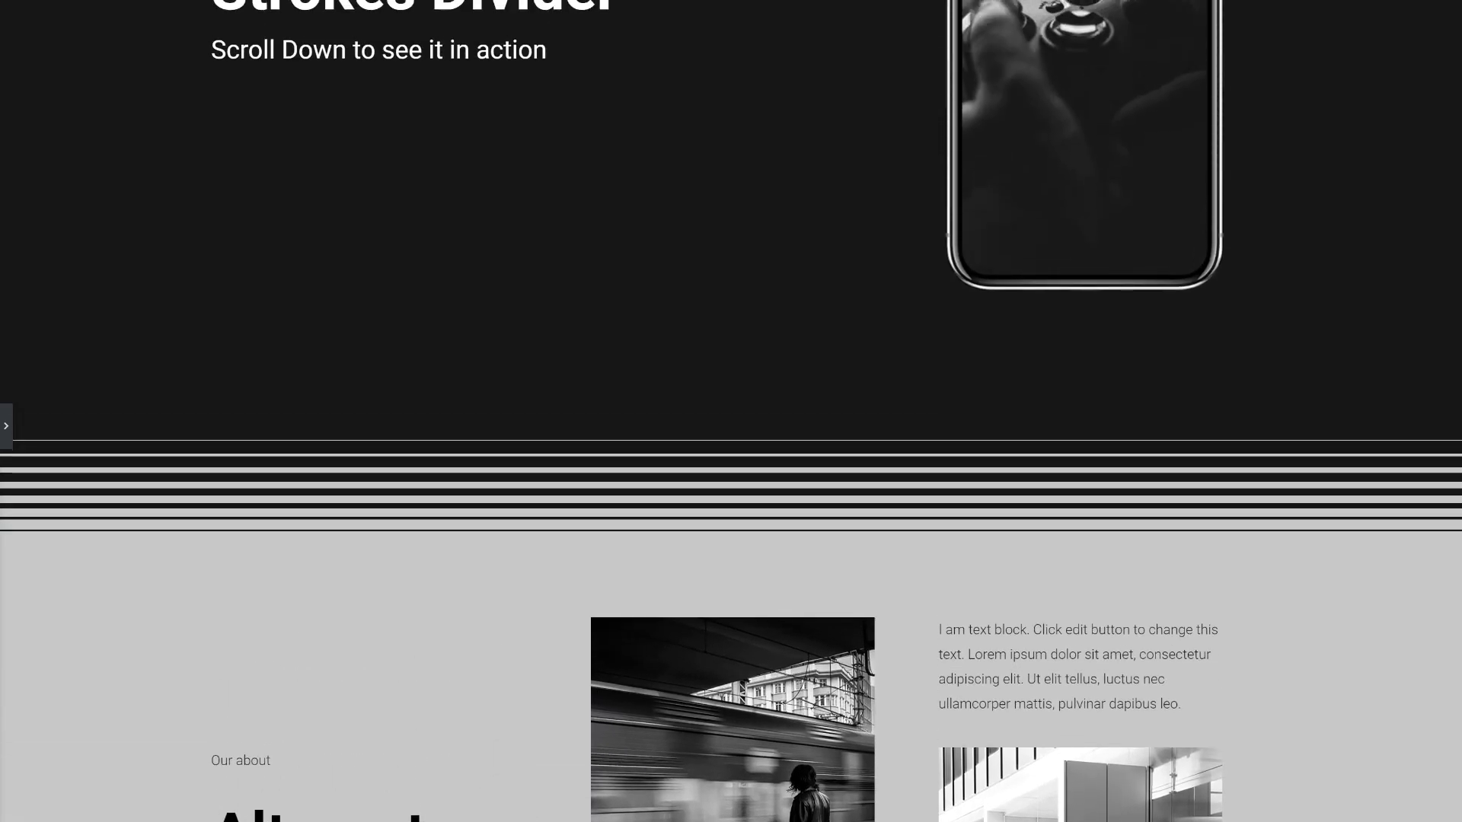
scroll(731, 411, "up", 4)
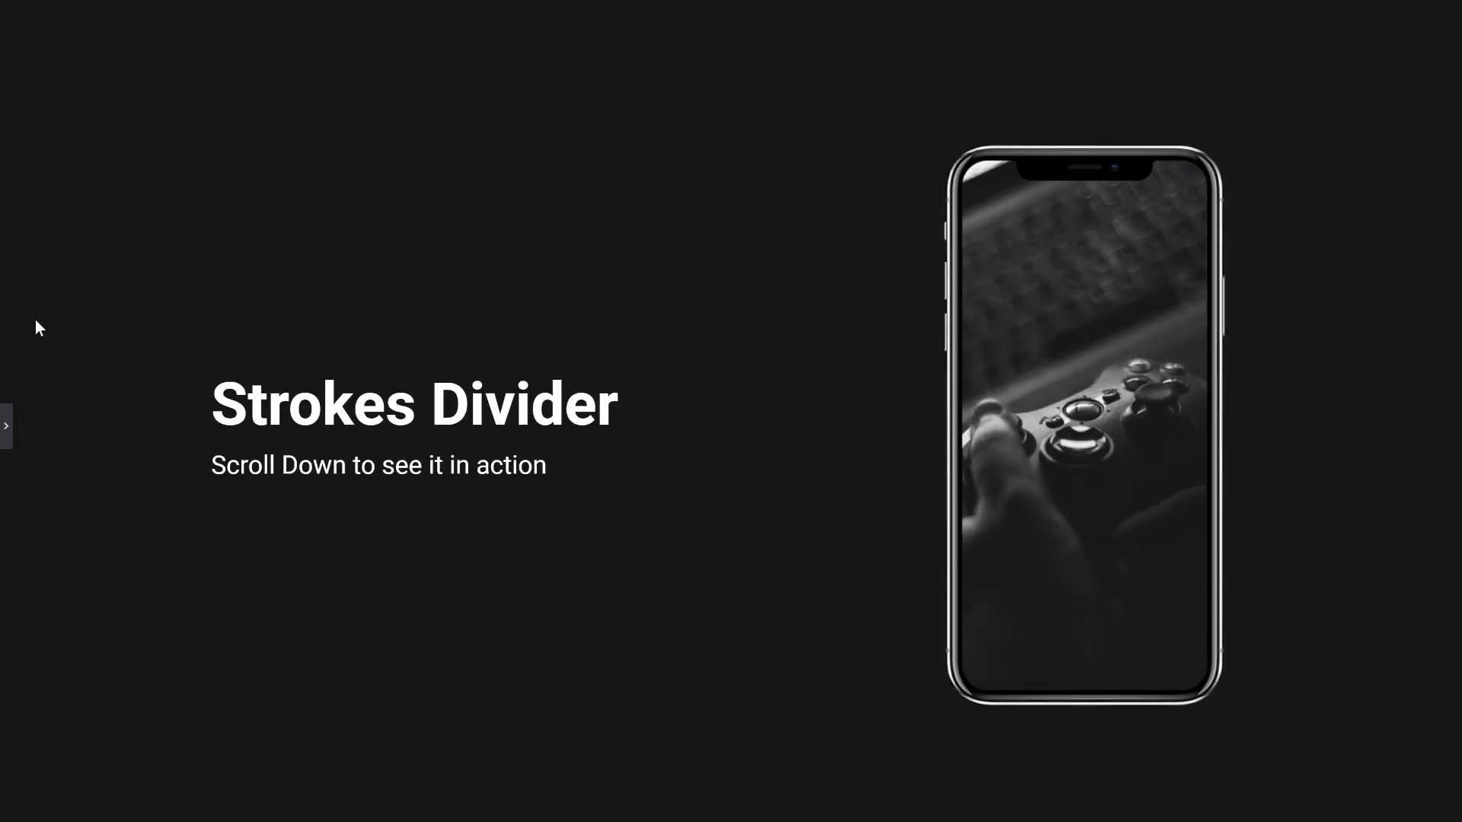
left_click(9, 423)
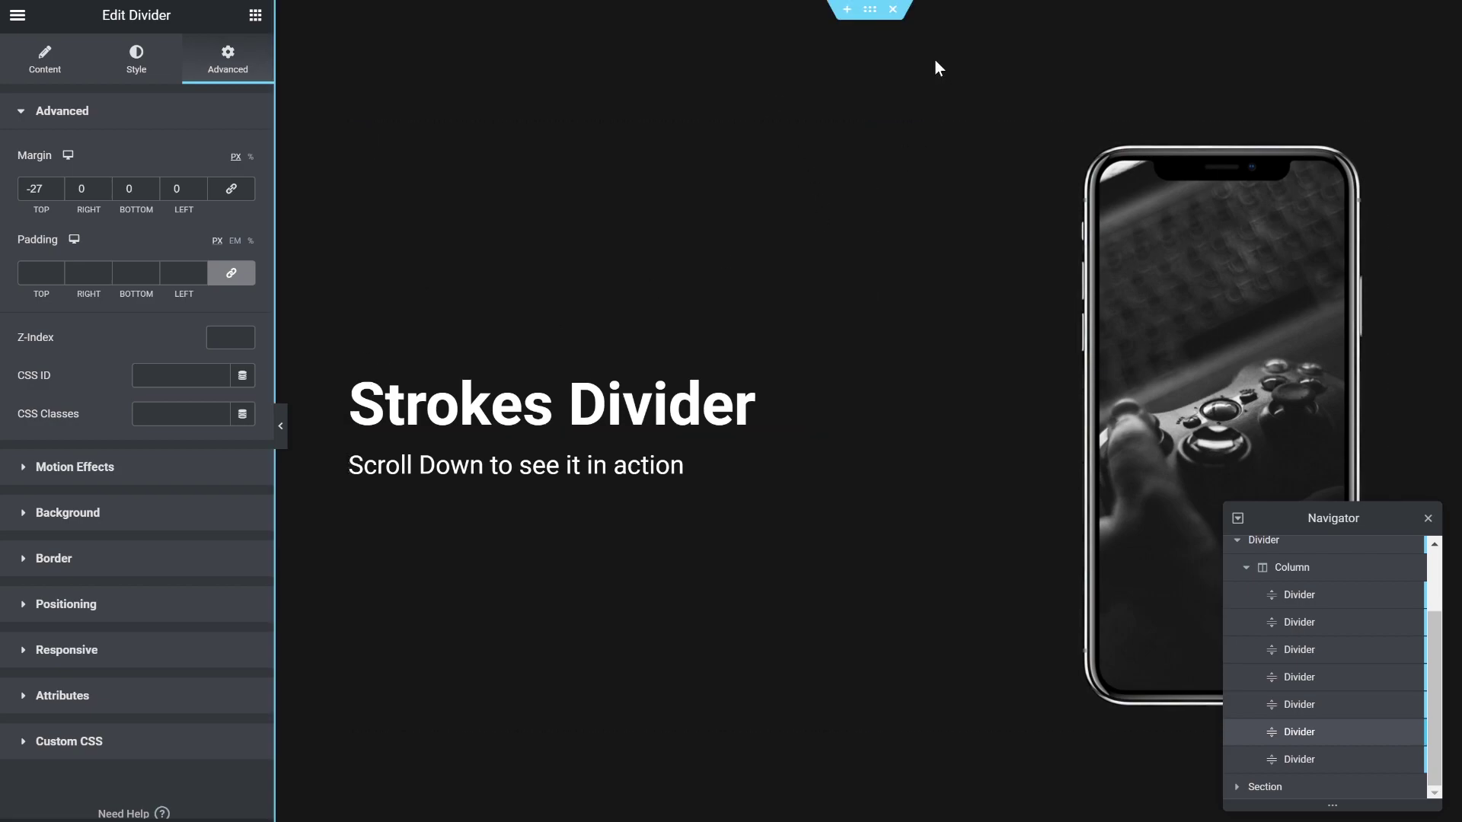
Add a new section above the hero and close the template library without inserting anything.
left_click(869, 11)
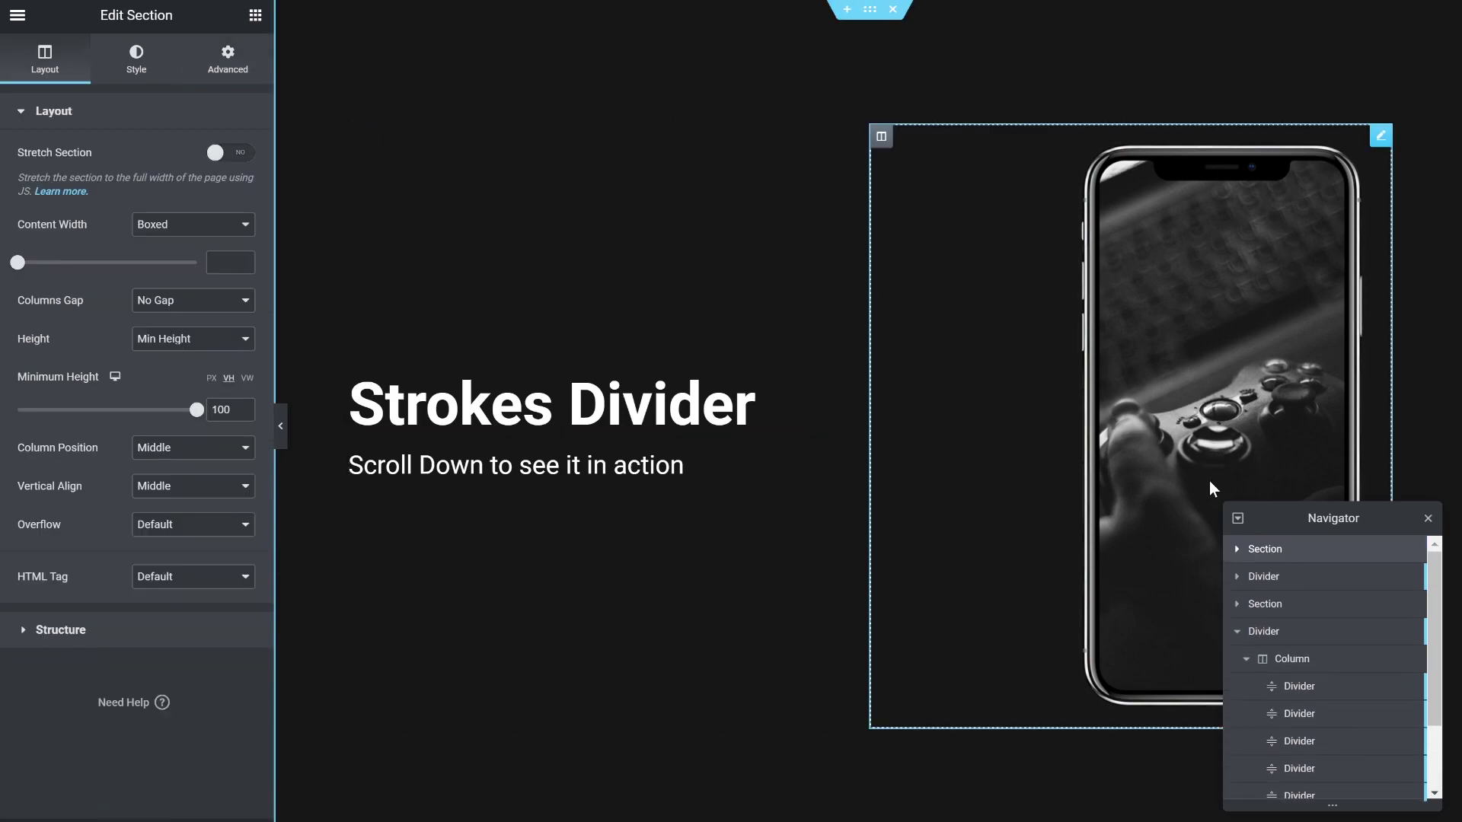
left_click(848, 11)
left_click(892, 82)
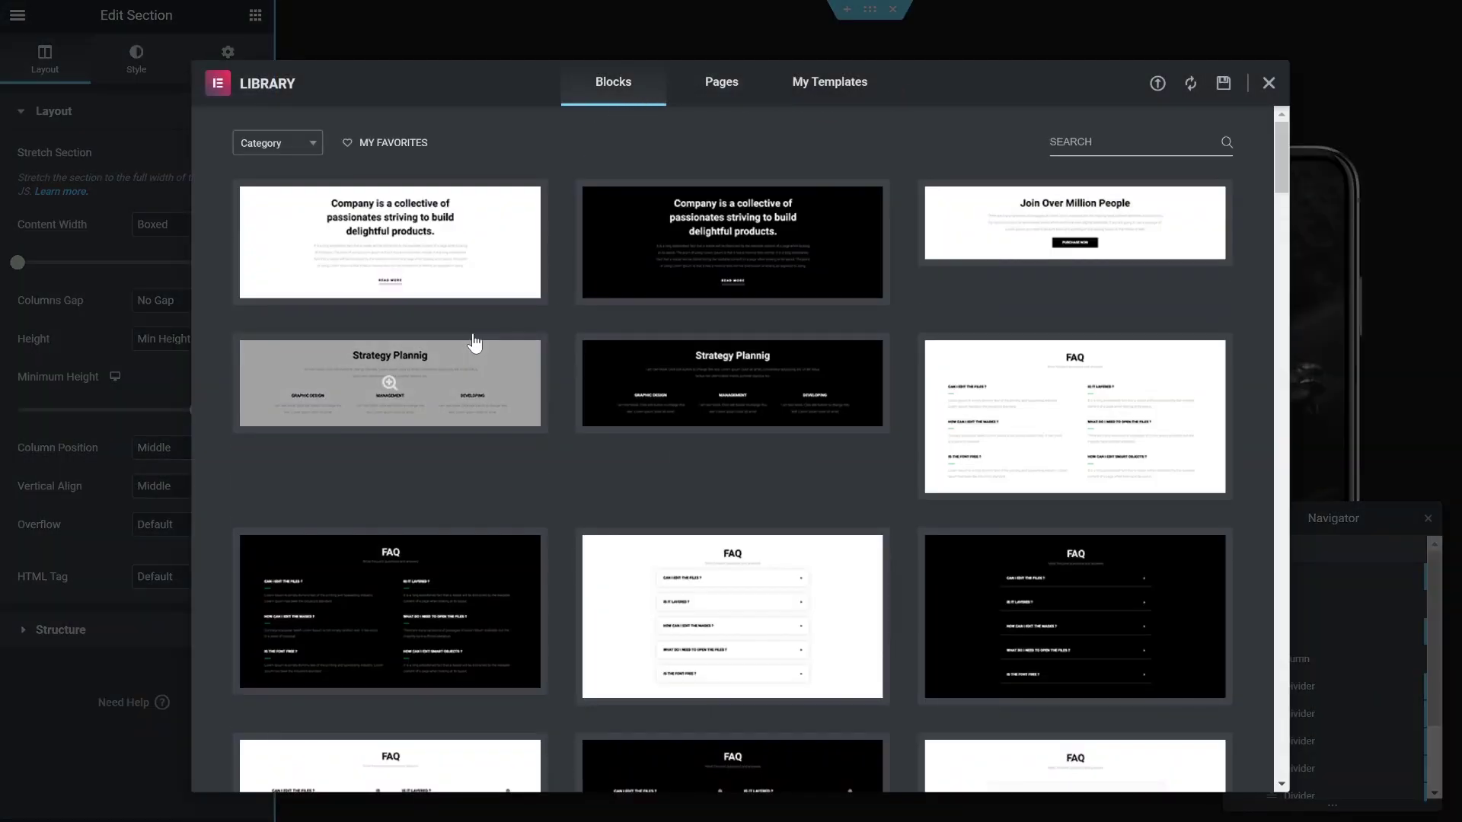
scroll(1037, 368, "down", 5)
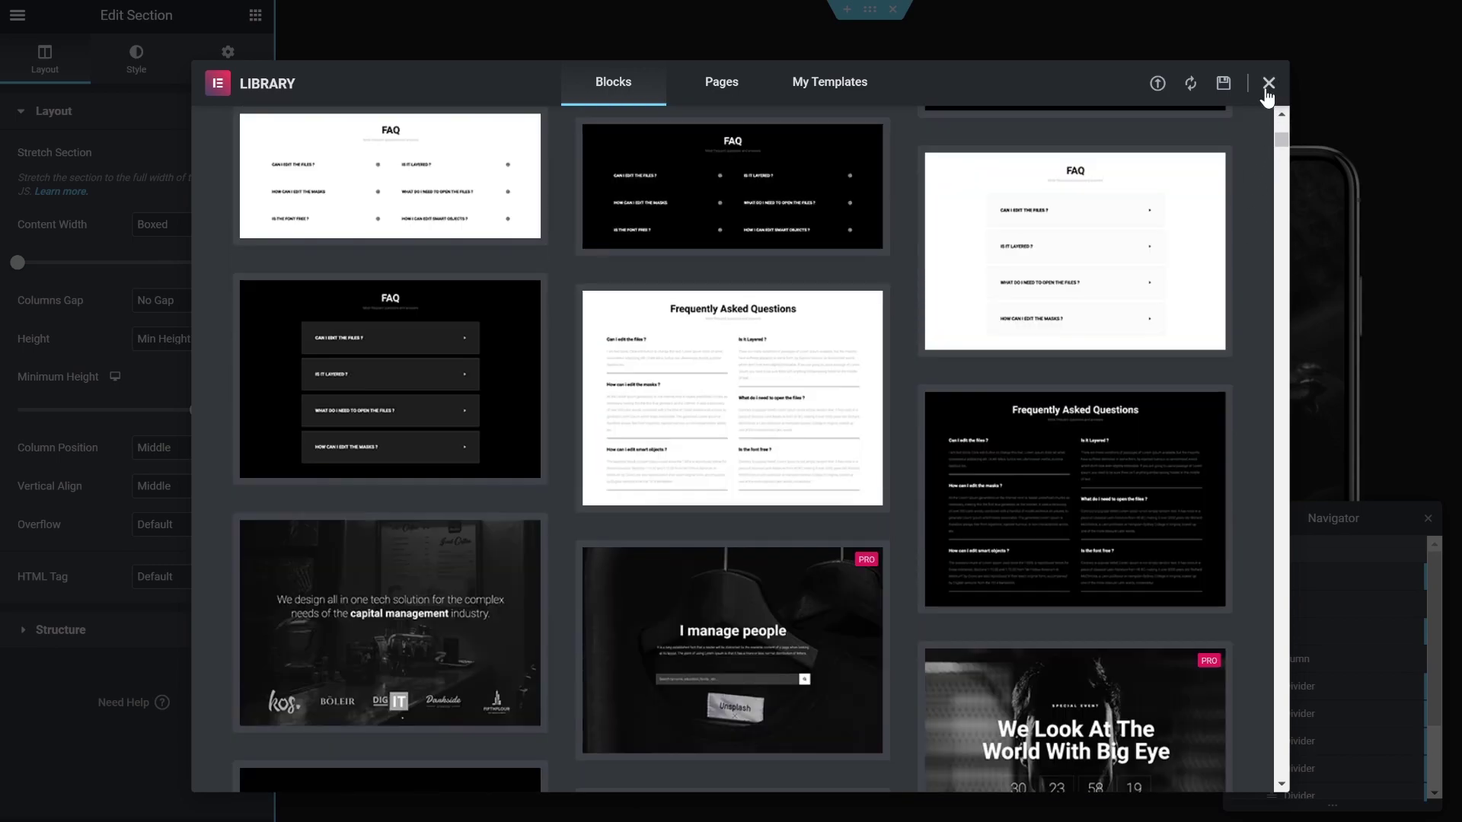
left_click(1276, 80)
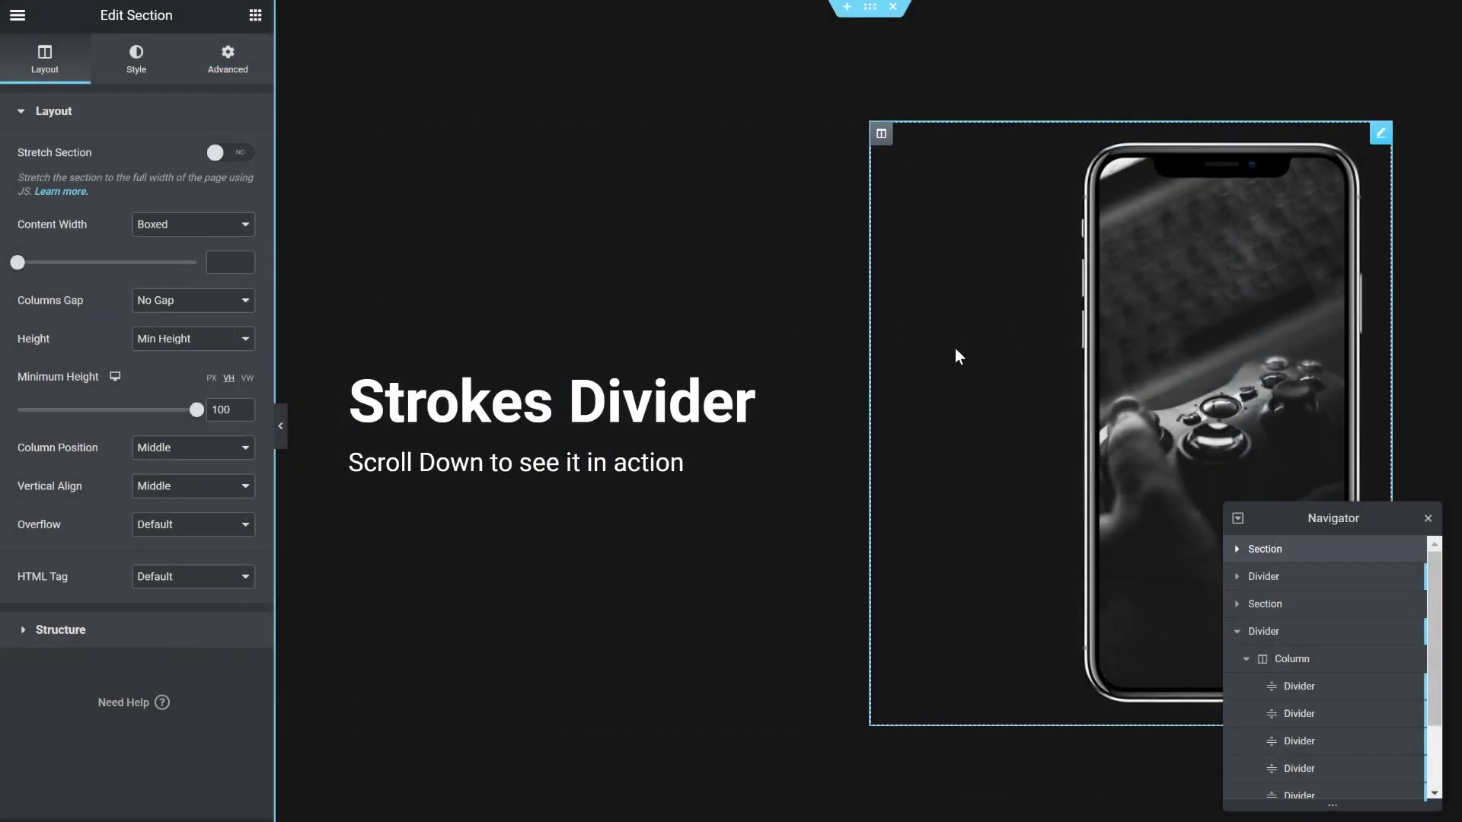
Select the striped divider section for editing and move the Navigator panel higher.
scroll(955, 348, "down", 4)
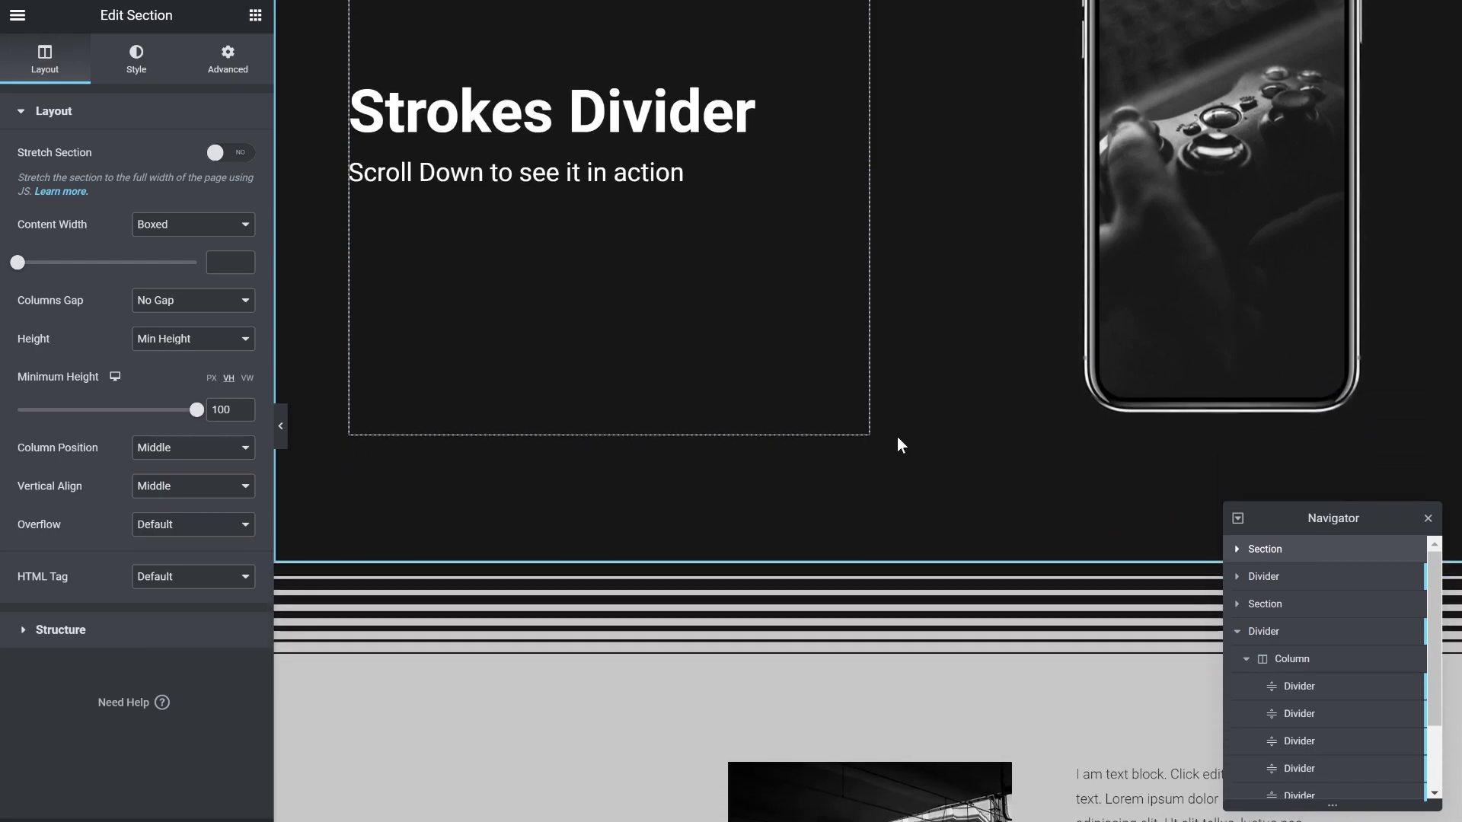
scroll(830, 421, "down", 4)
scroll(616, 472, "down", 1)
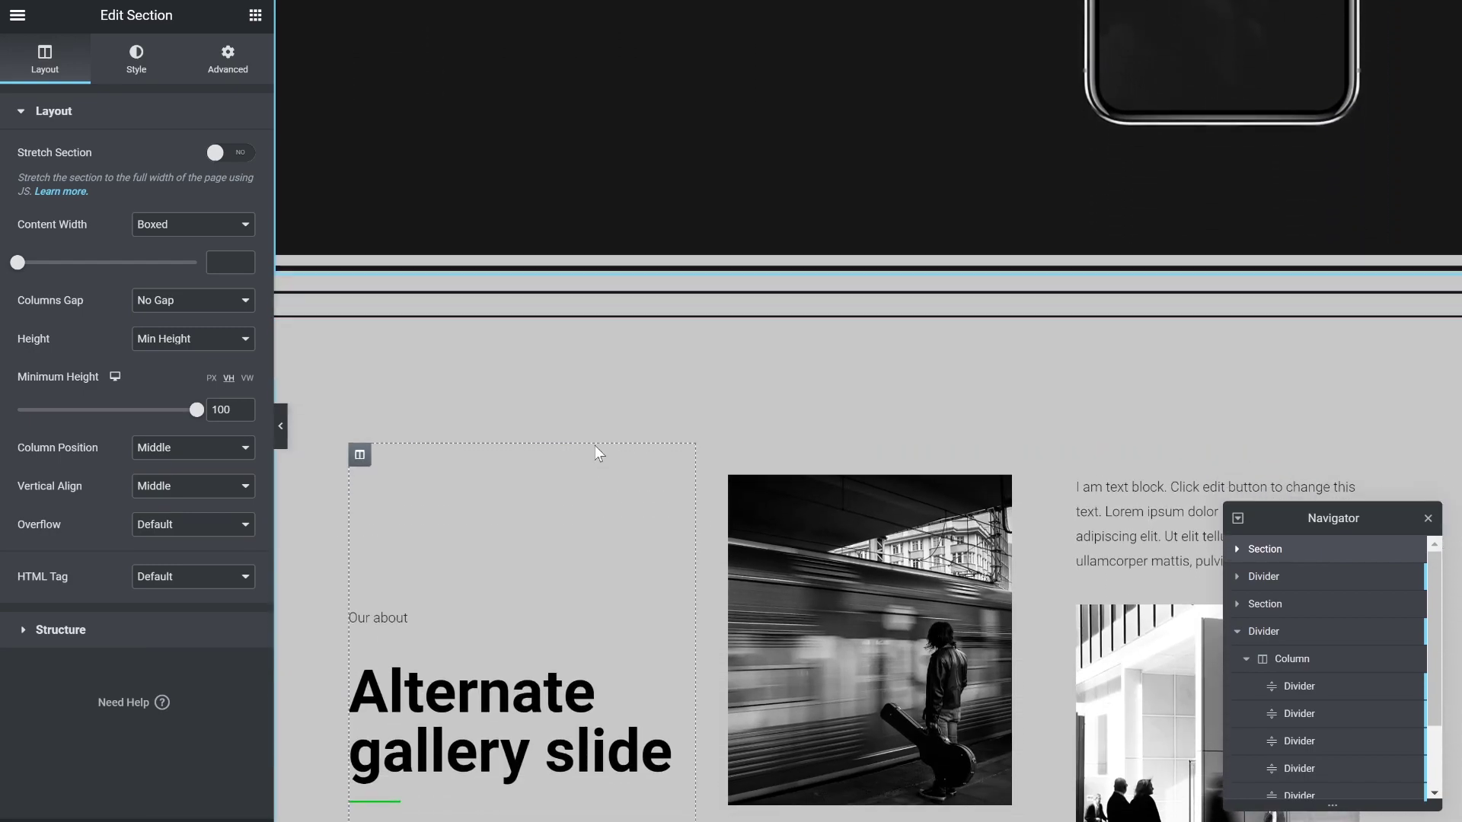
scroll(619, 387, "down", 3)
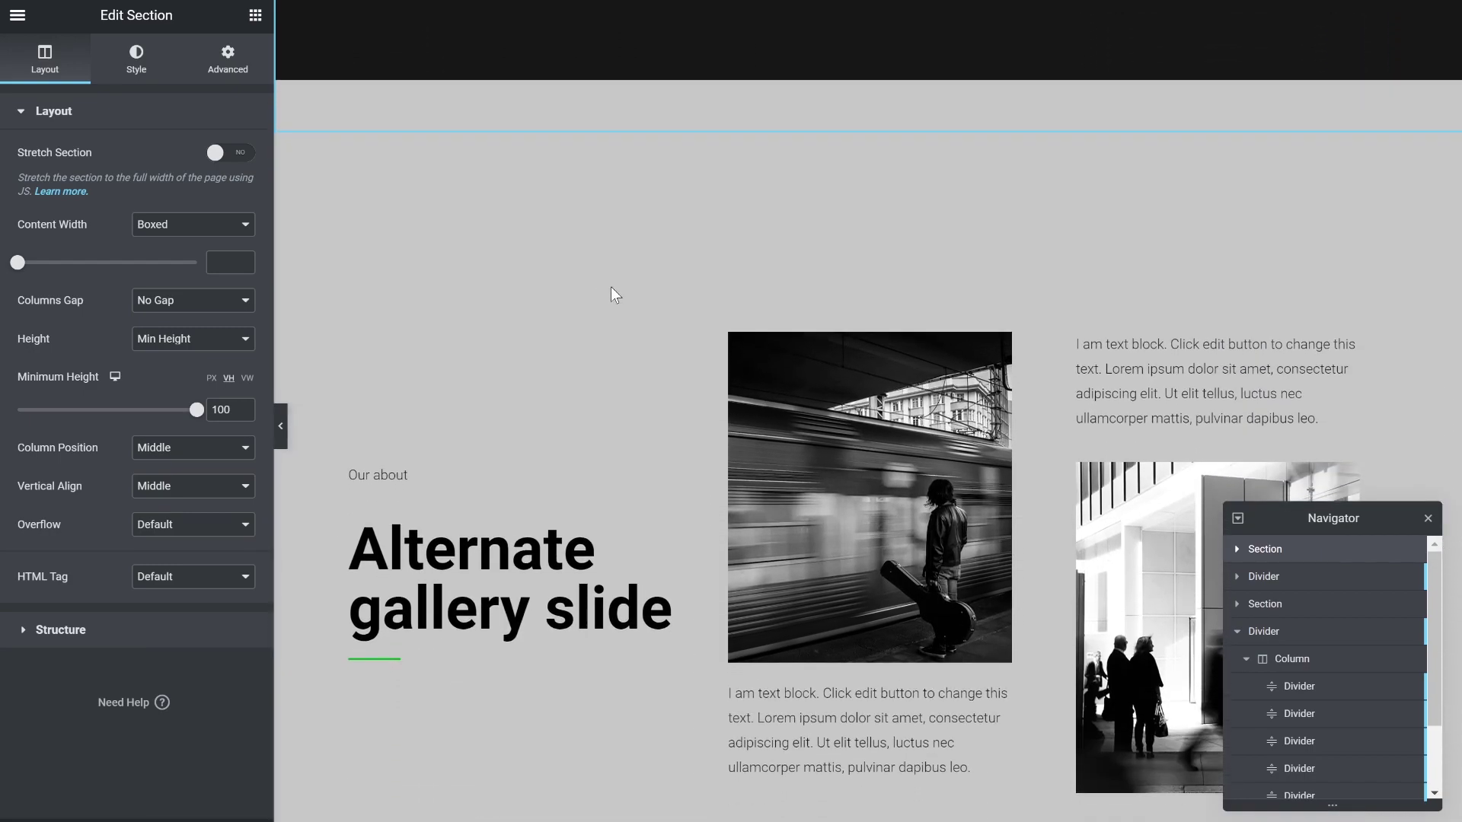
scroll(679, 316, "down", 10)
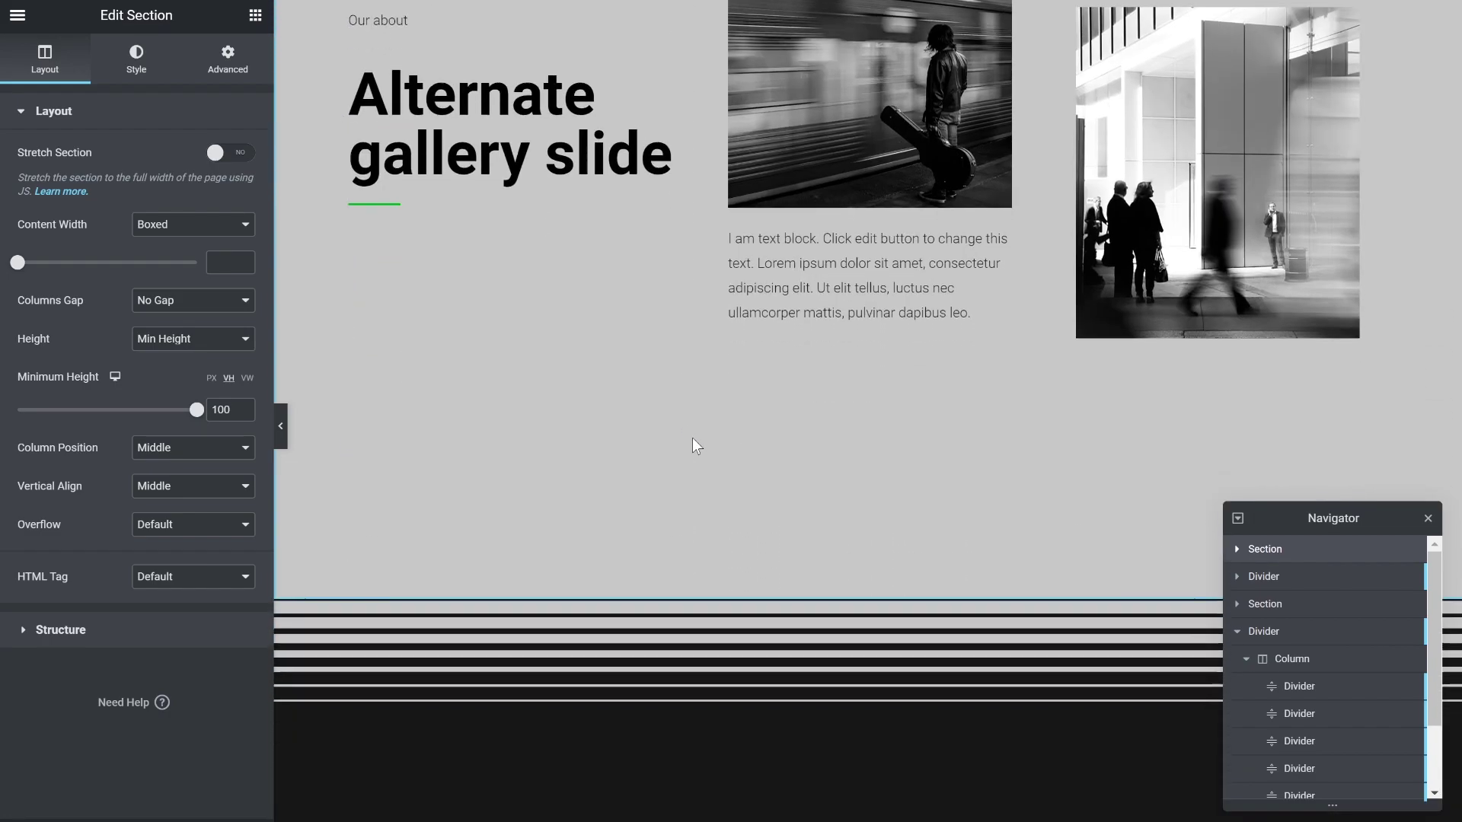
scroll(724, 478, "down", 5)
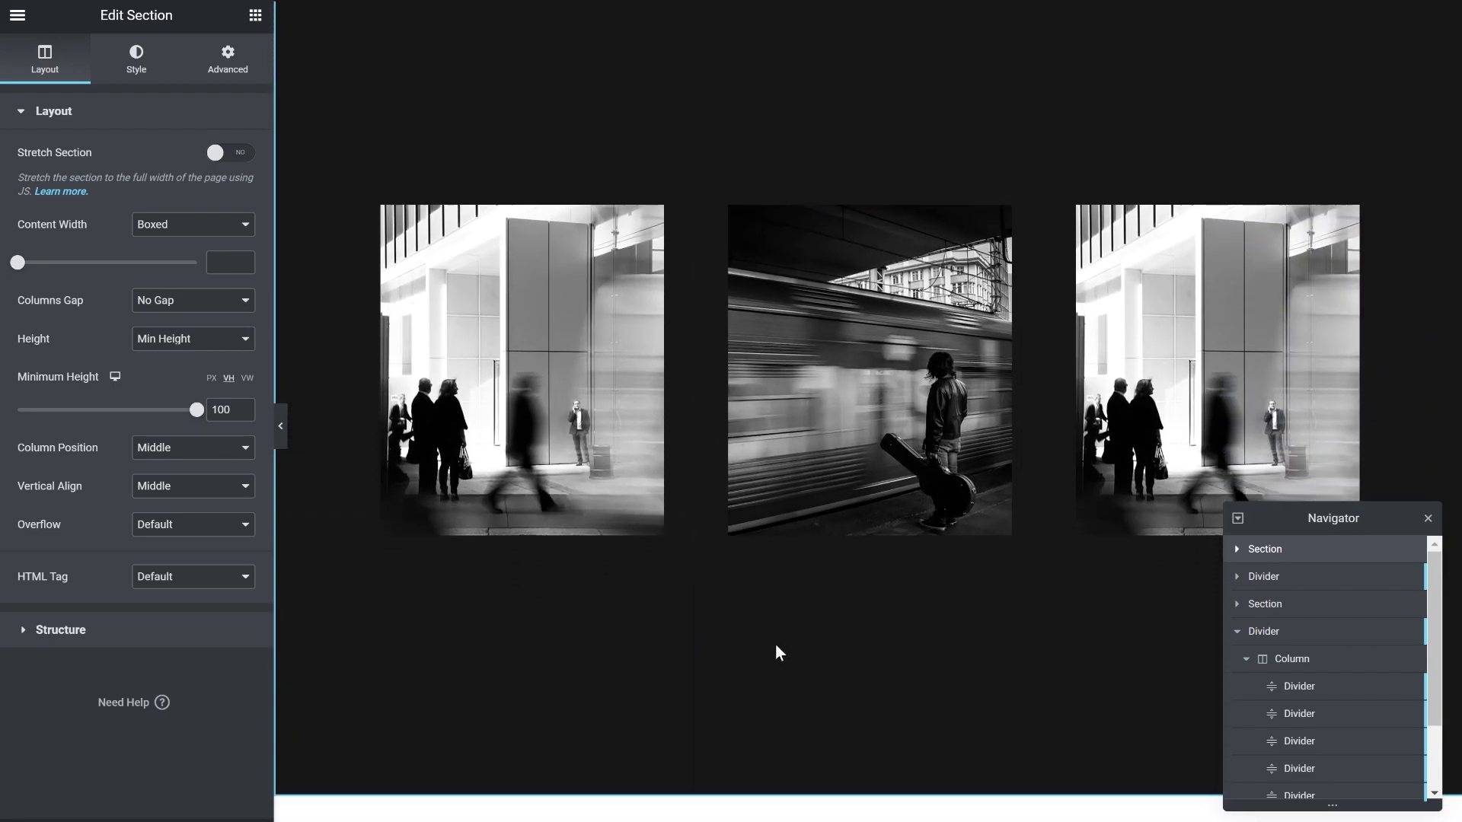
scroll(830, 640, "up", 10)
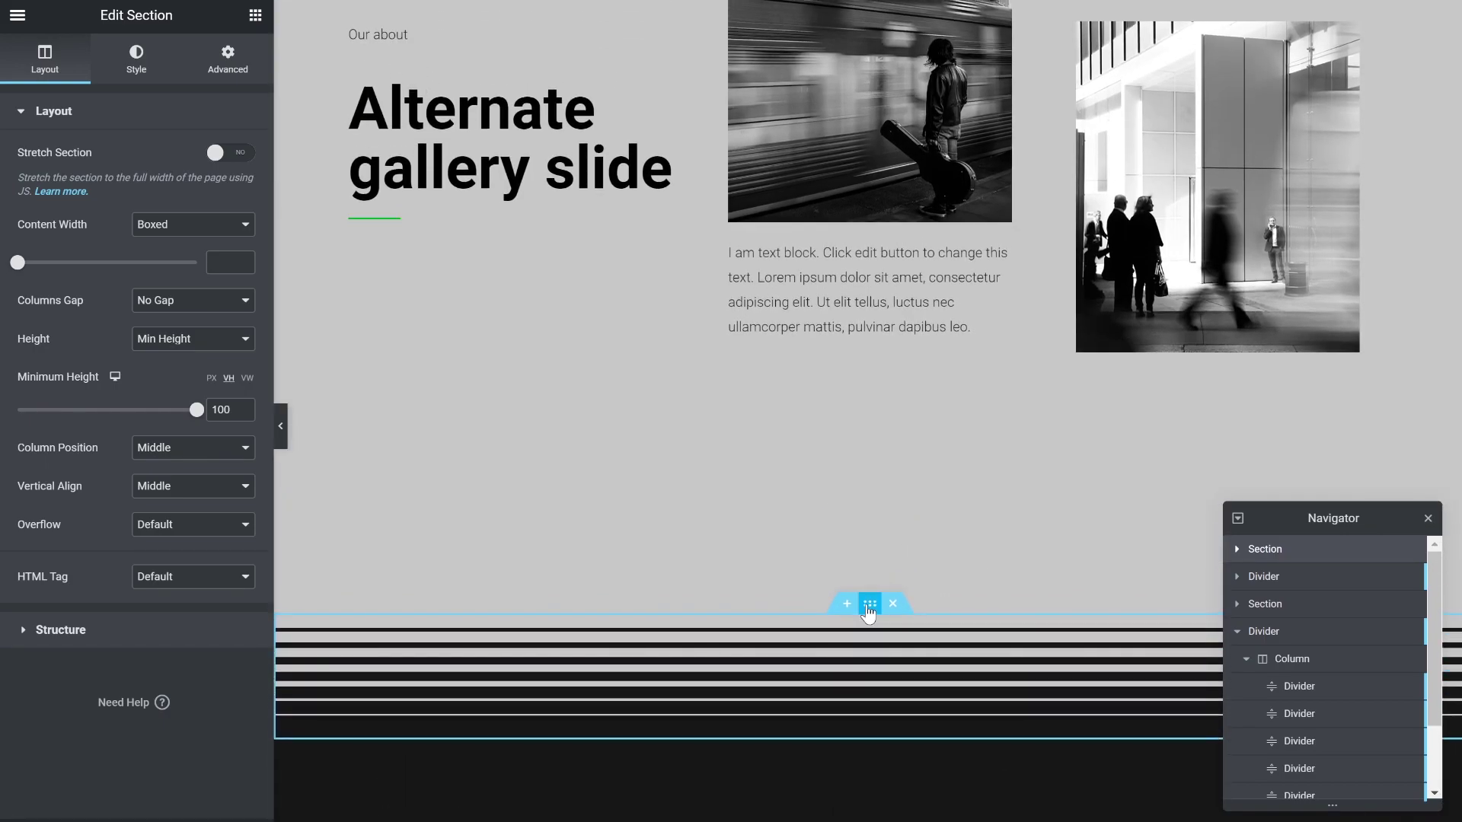
left_click(867, 608)
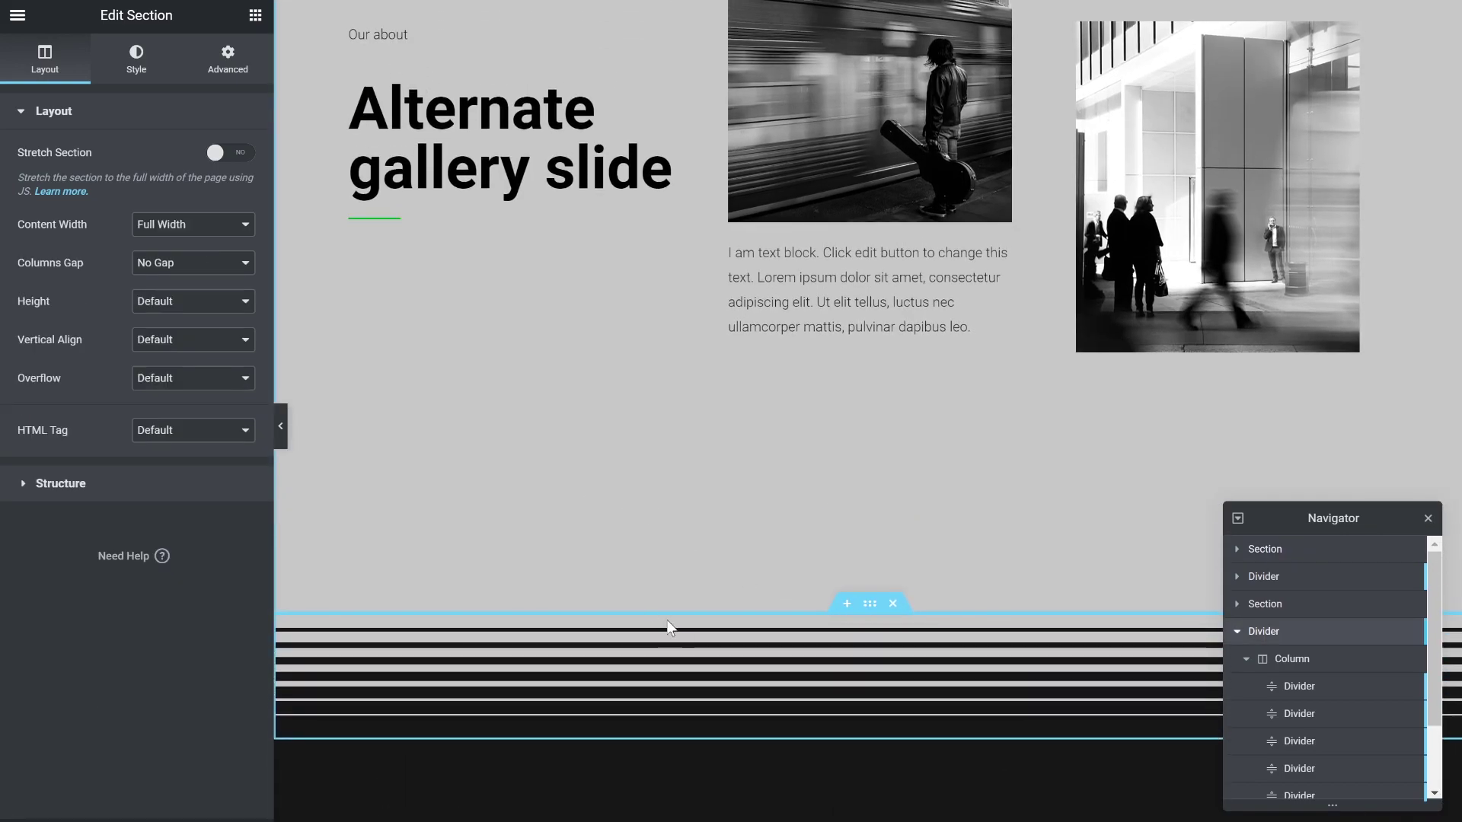
left_click_drag(1298, 518, 1311, 350)
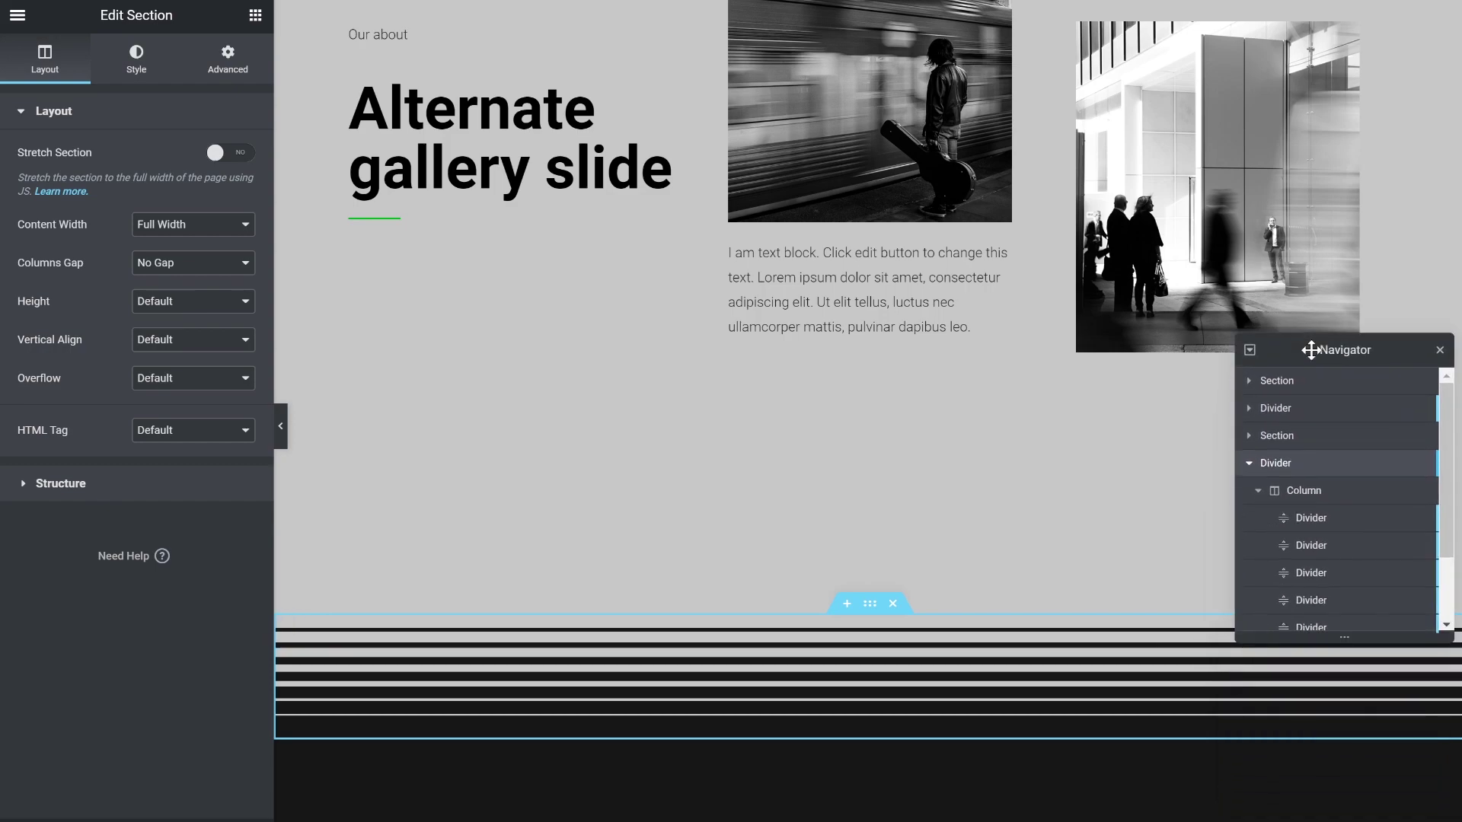
scroll(1446, 479, "down", 2)
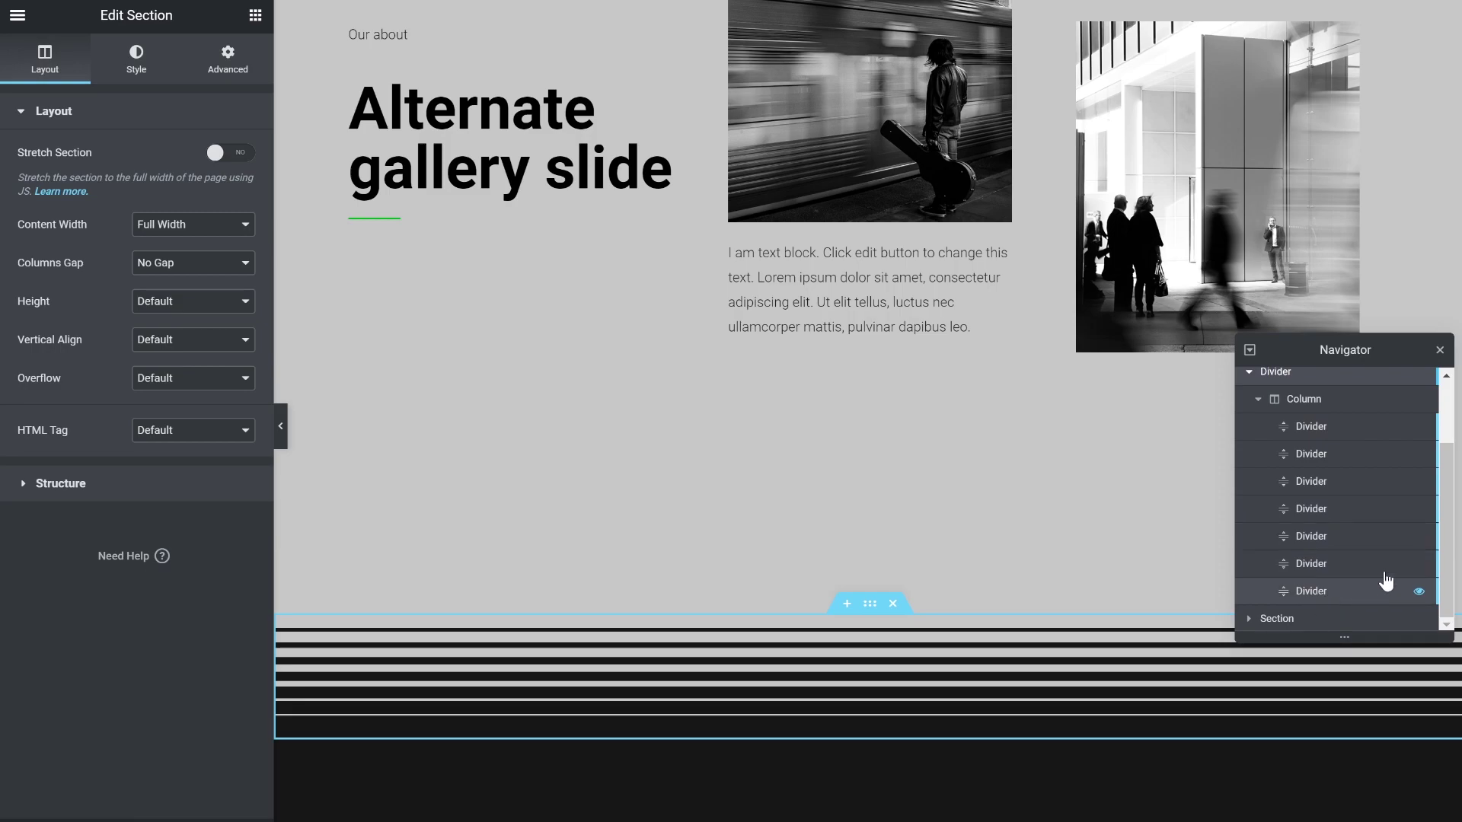
scroll(1447, 521, "up", 3)
scroll(966, 483, "up", 6)
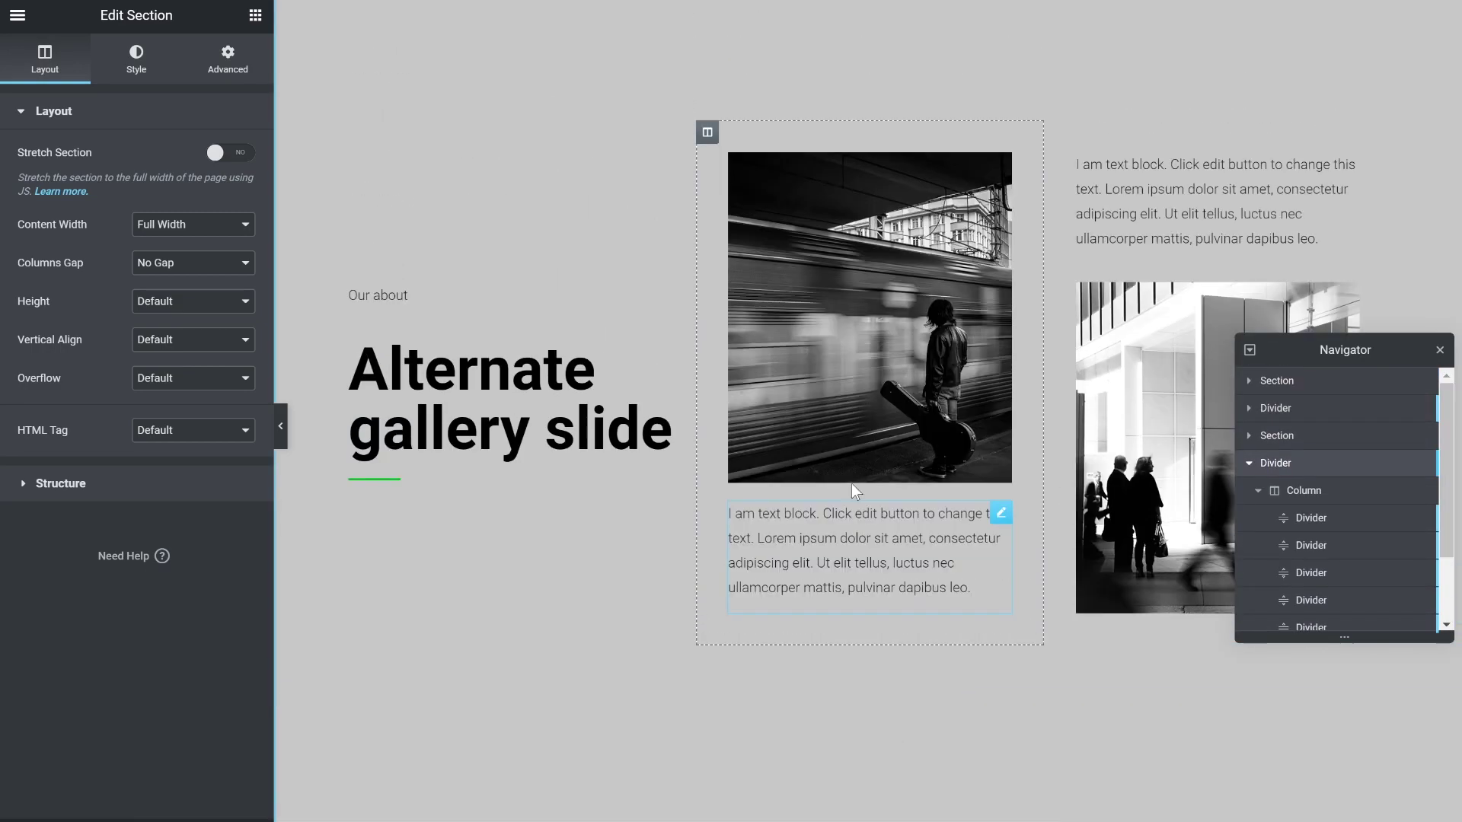
scroll(773, 508, "up", 3)
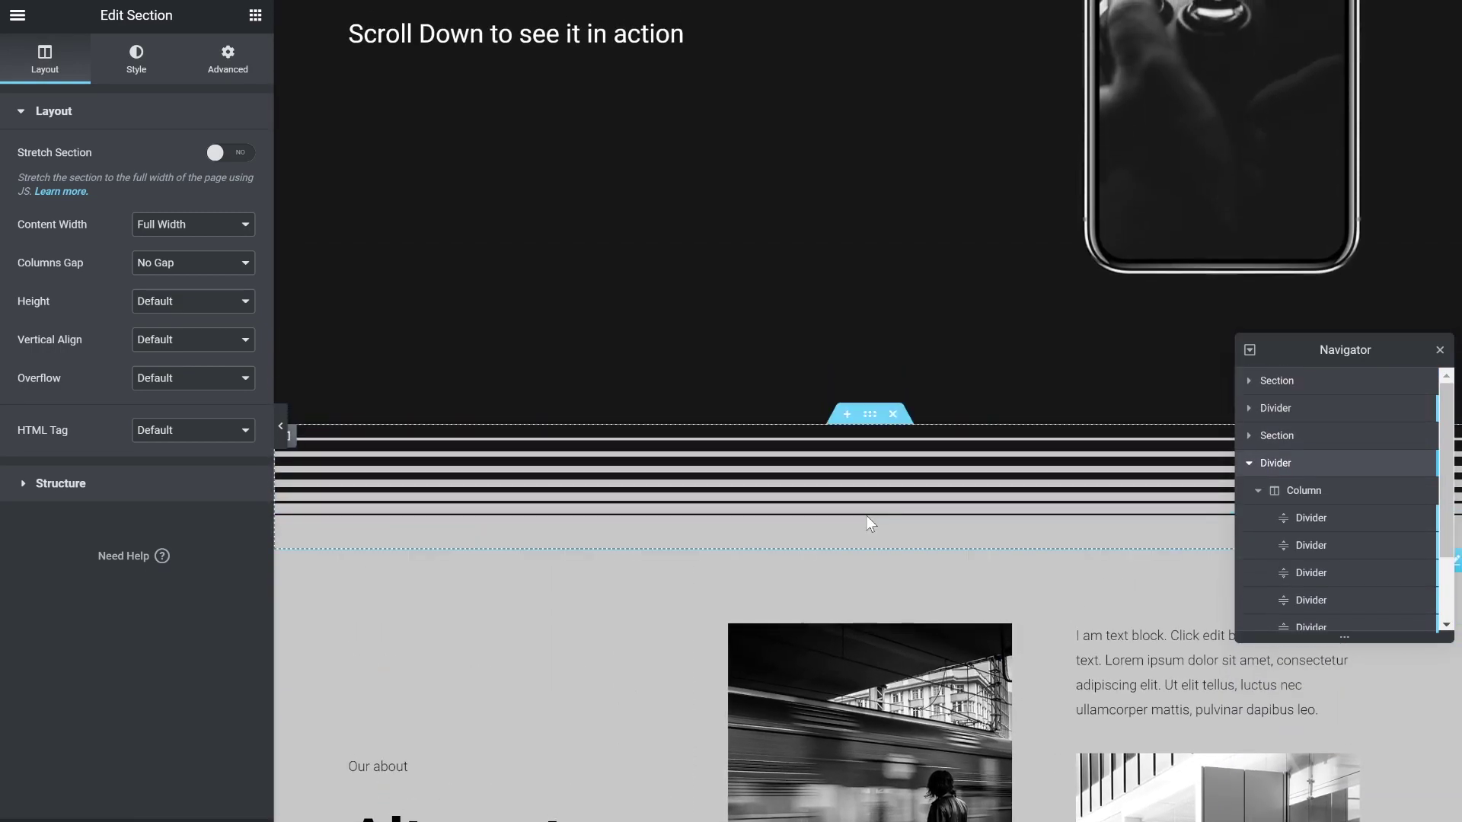
Delete the striped divider section and add a full-width single-column section above the gallery.
left_click(893, 415)
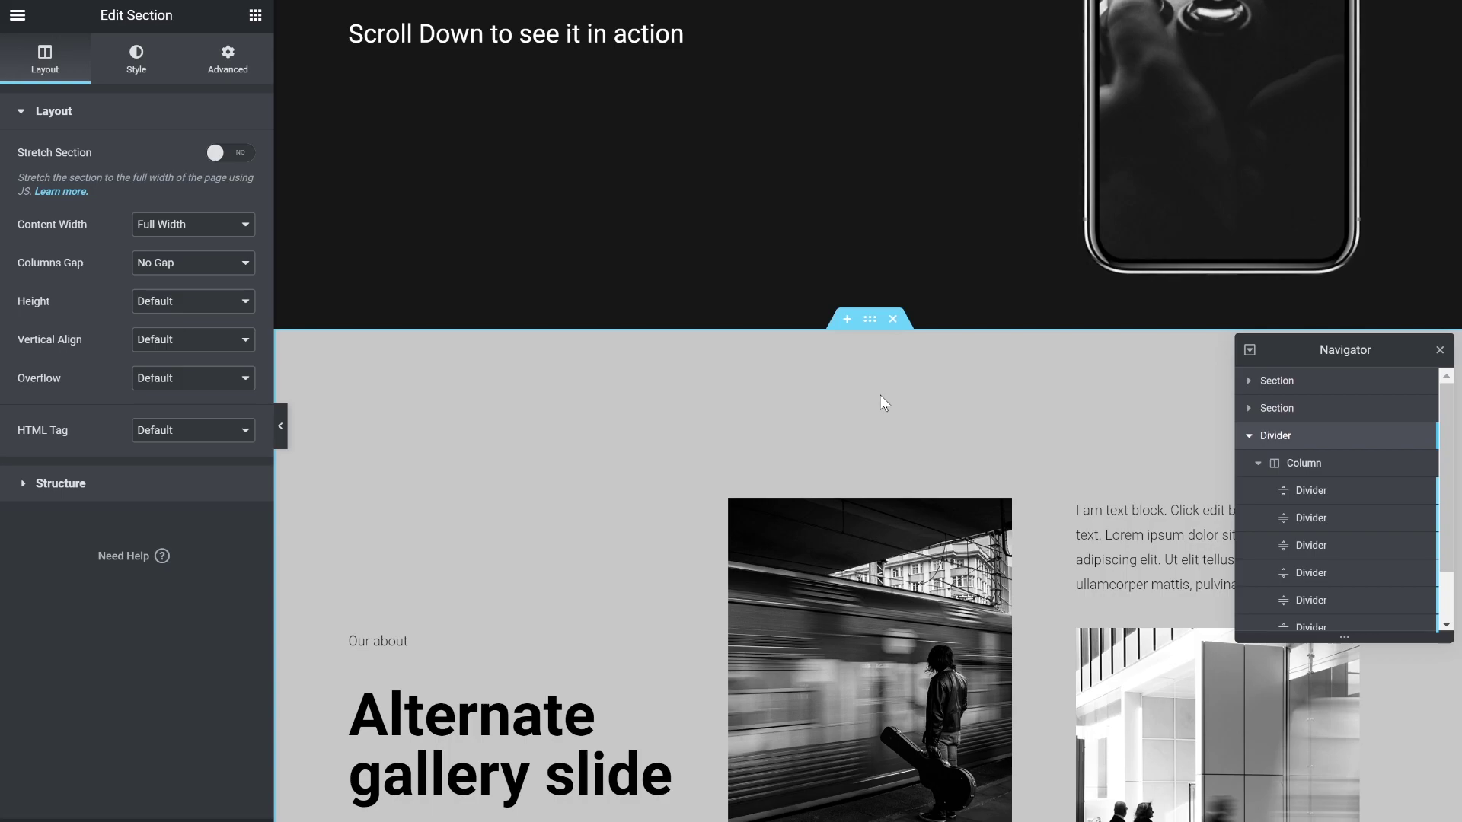
left_click(845, 326)
left_click(842, 508)
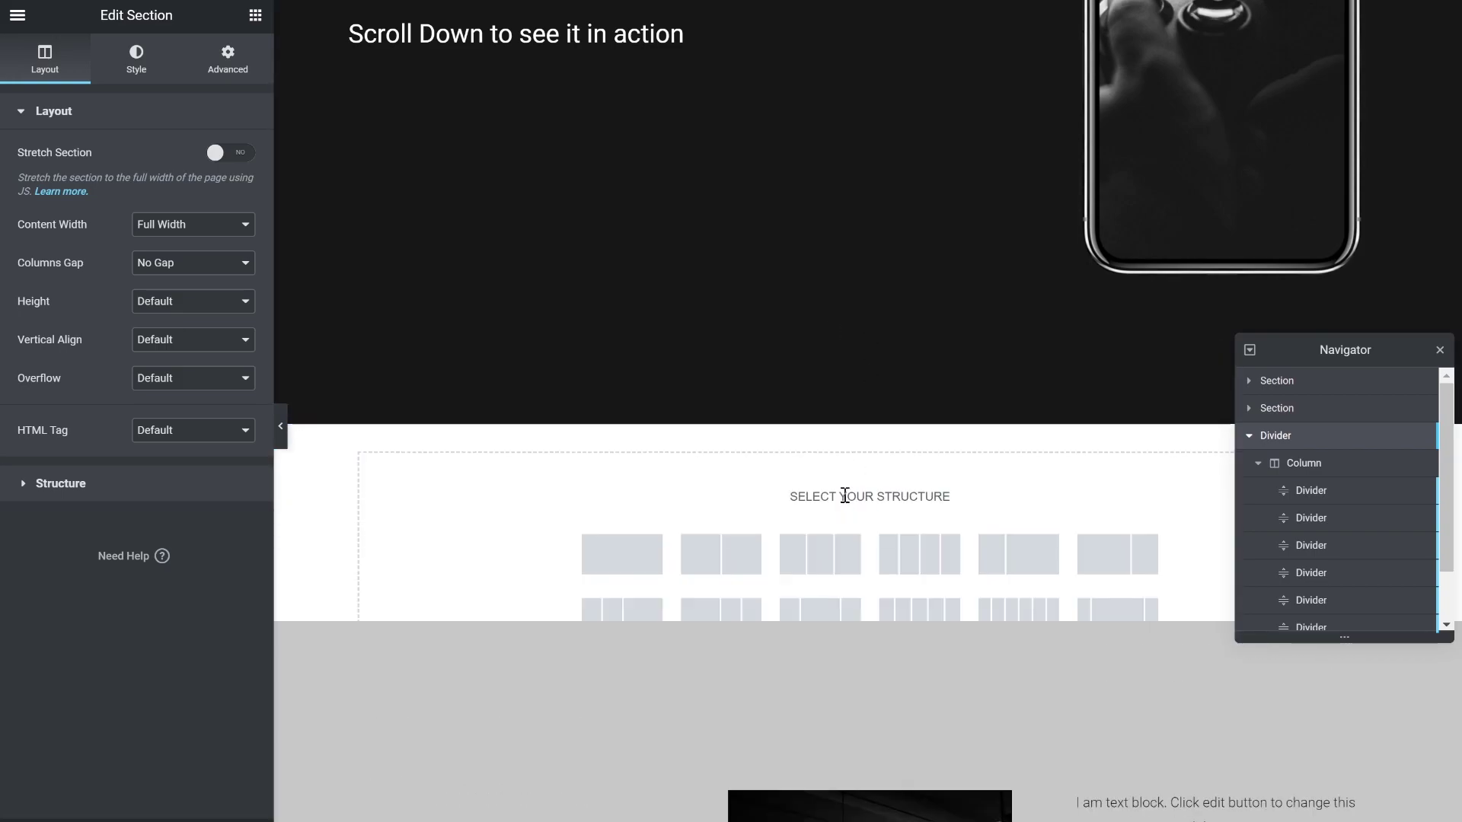
left_click(643, 552)
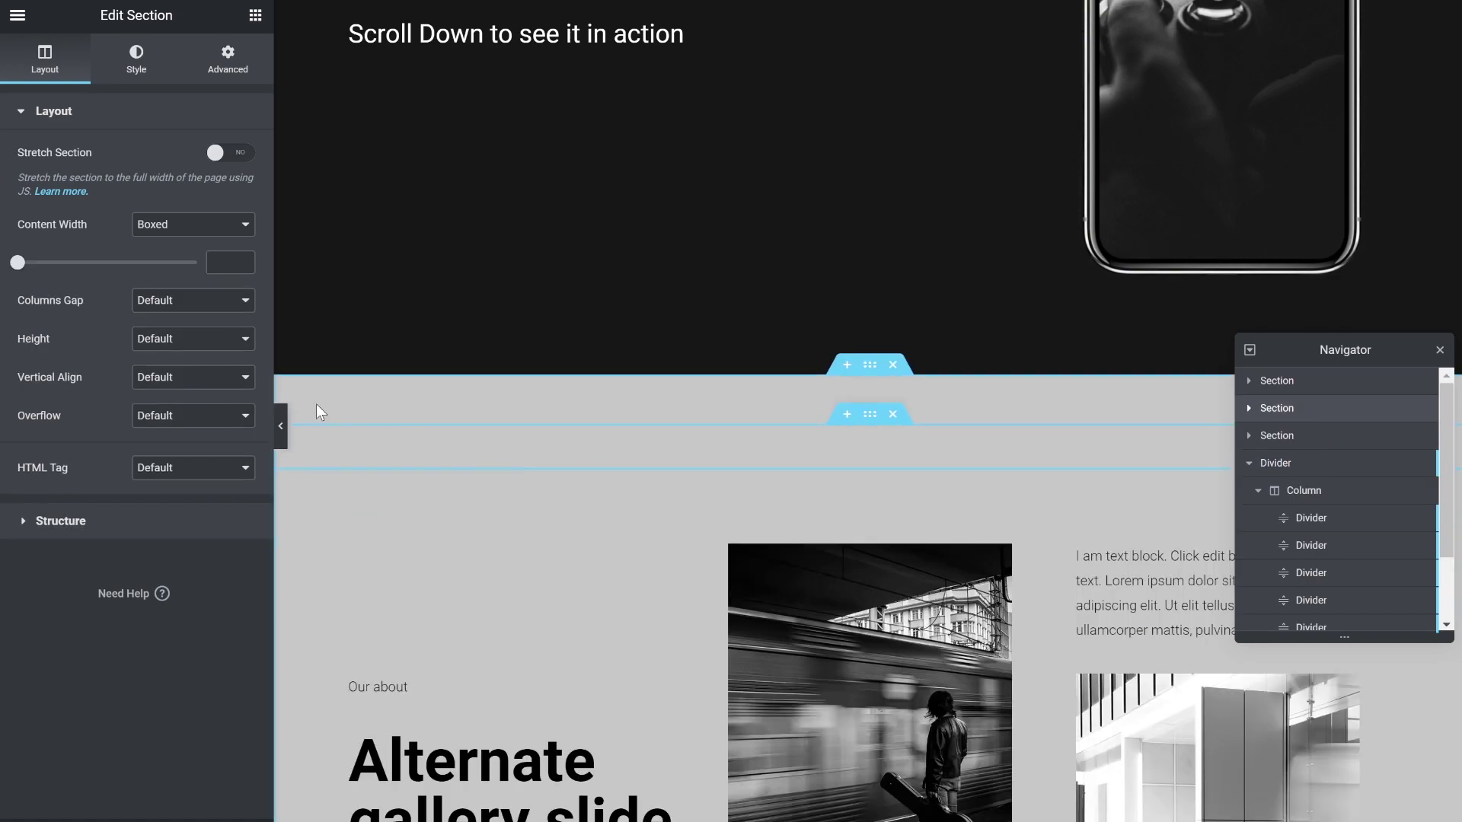
left_click(177, 251)
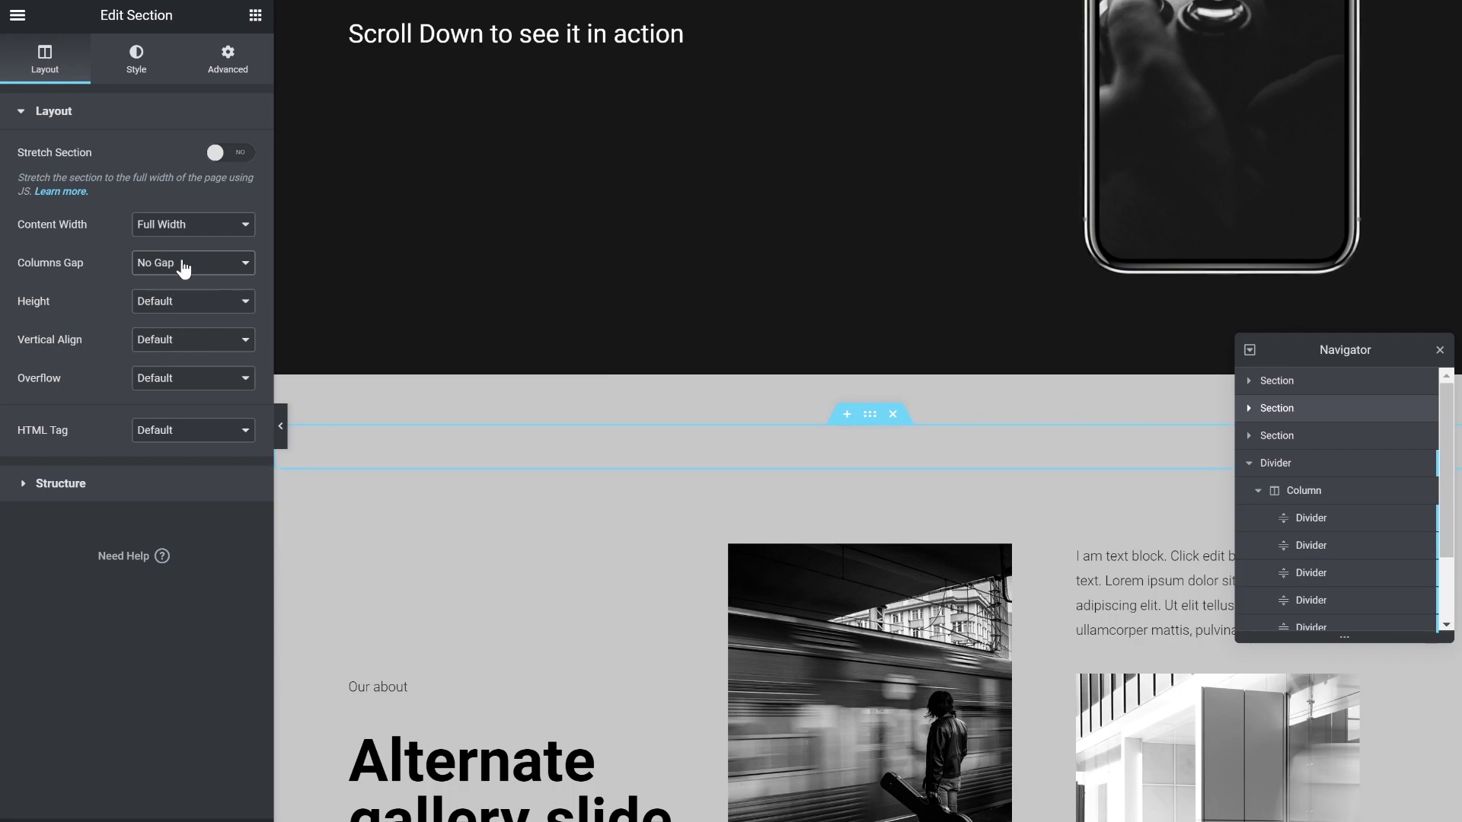
left_click(155, 71)
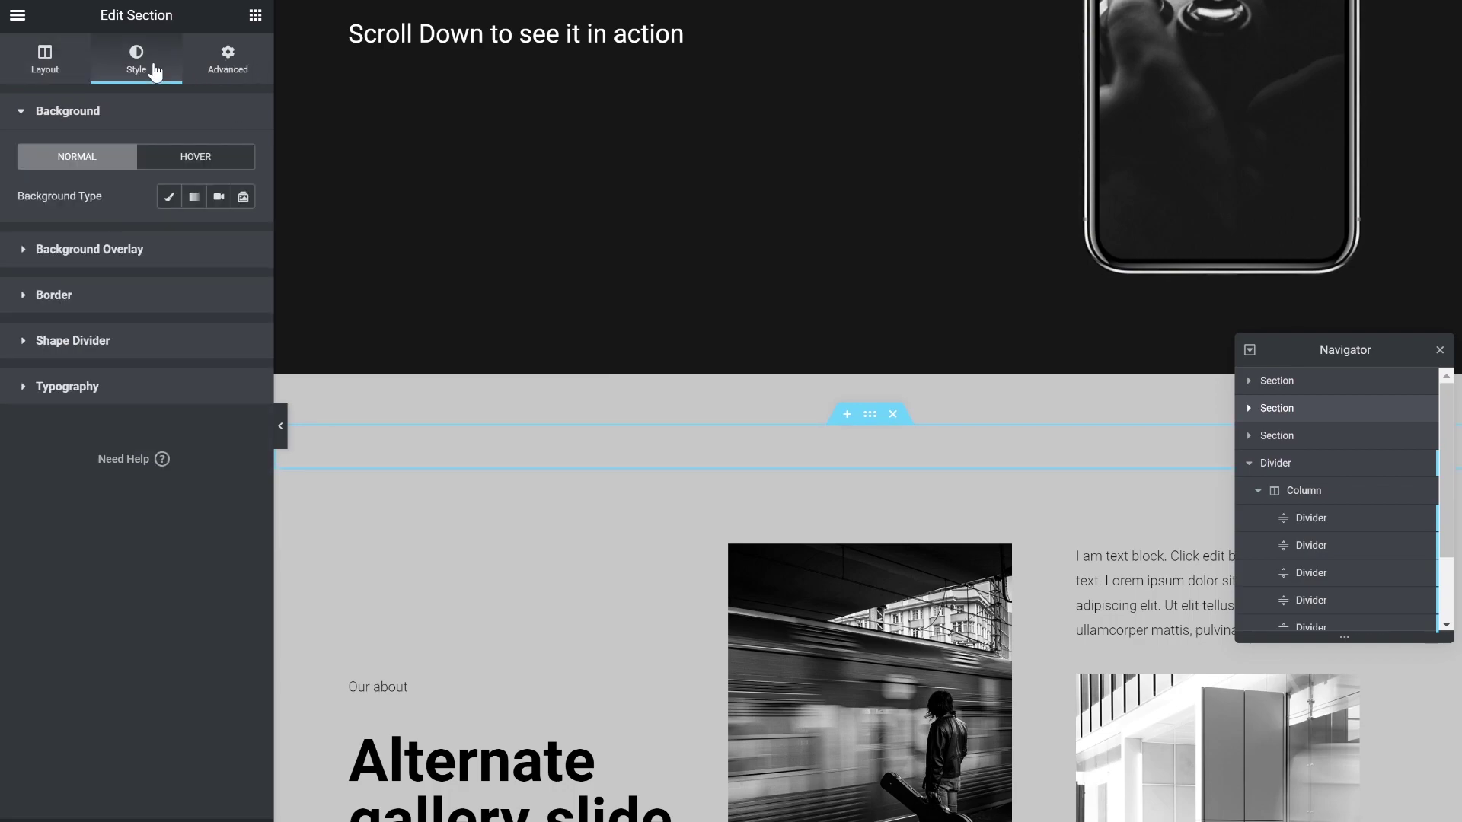
left_click(249, 68)
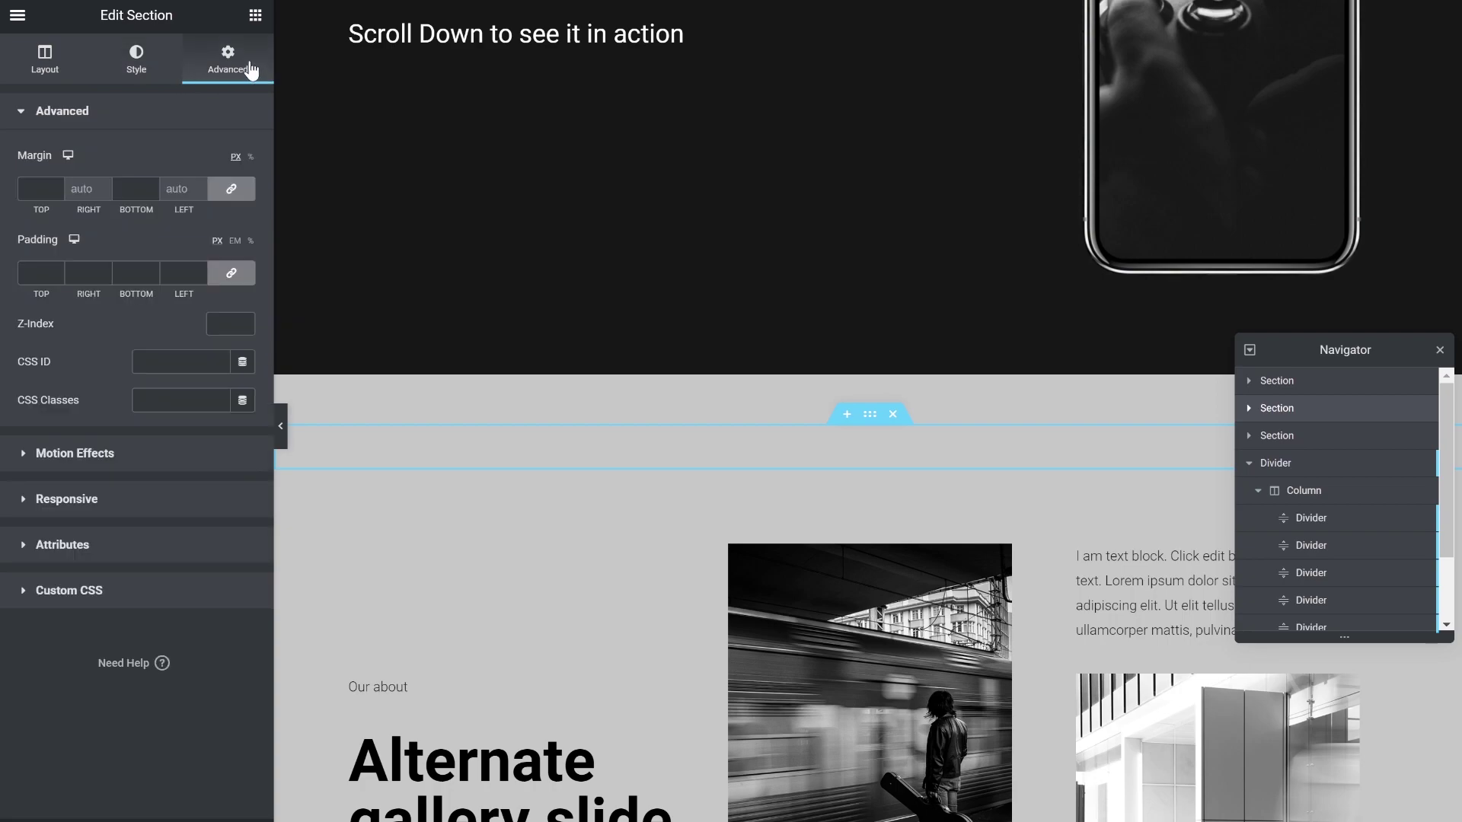
Give the new section a classic light grey #C7C7C7 background.
left_click(139, 71)
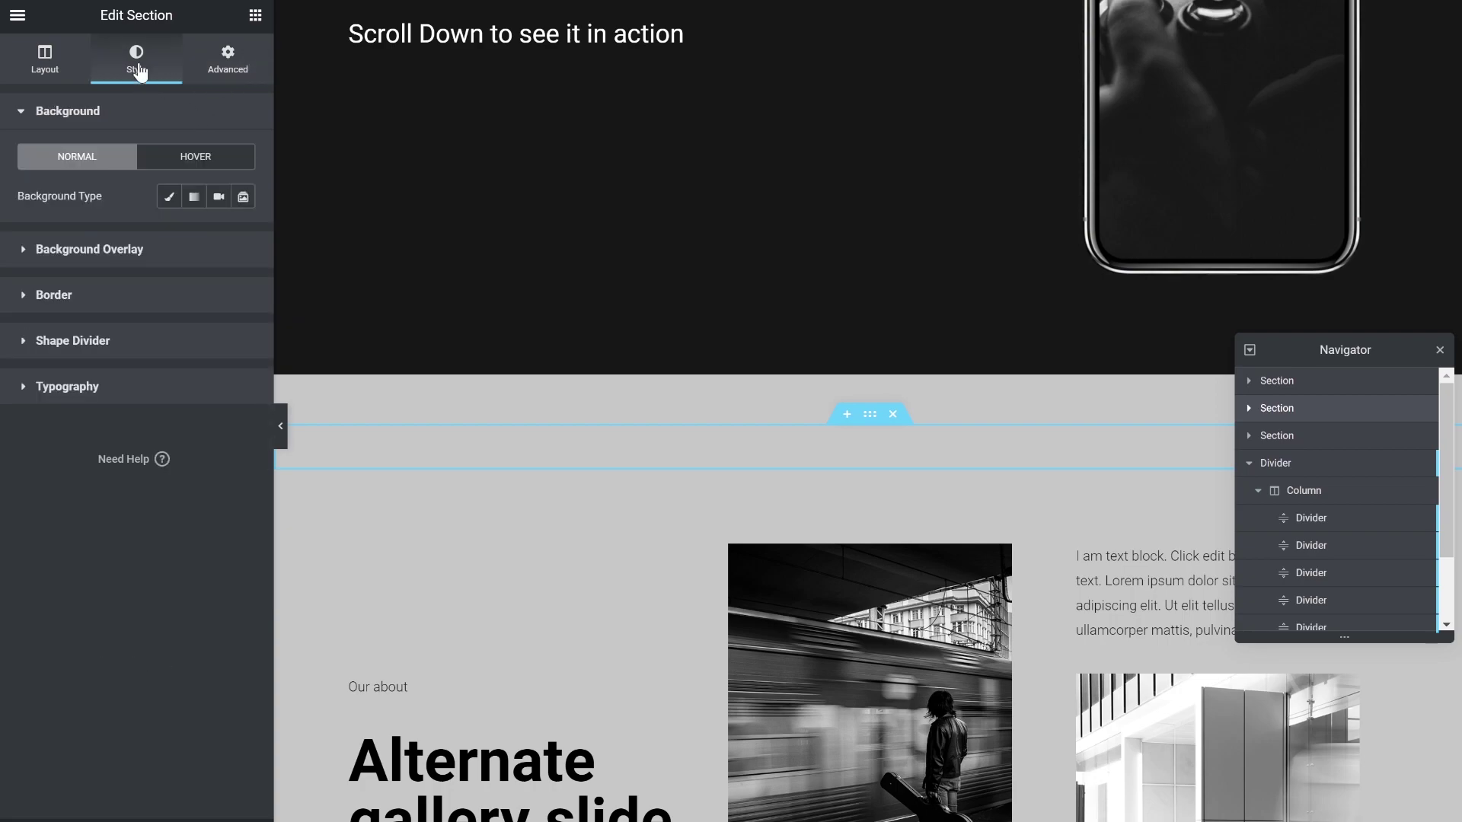
left_click(169, 196)
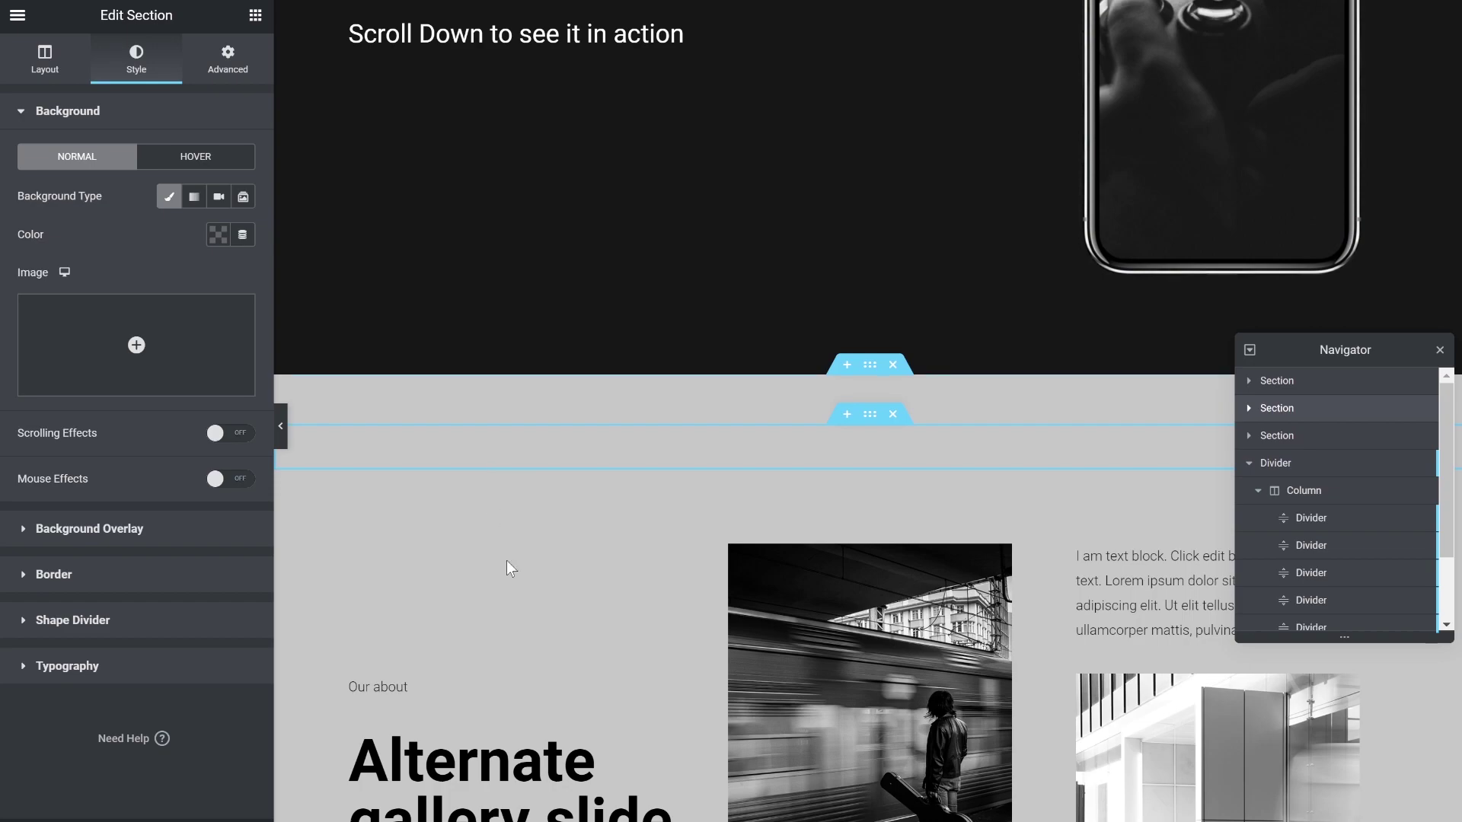
left_click(215, 235)
left_click(154, 301)
left_click(139, 217)
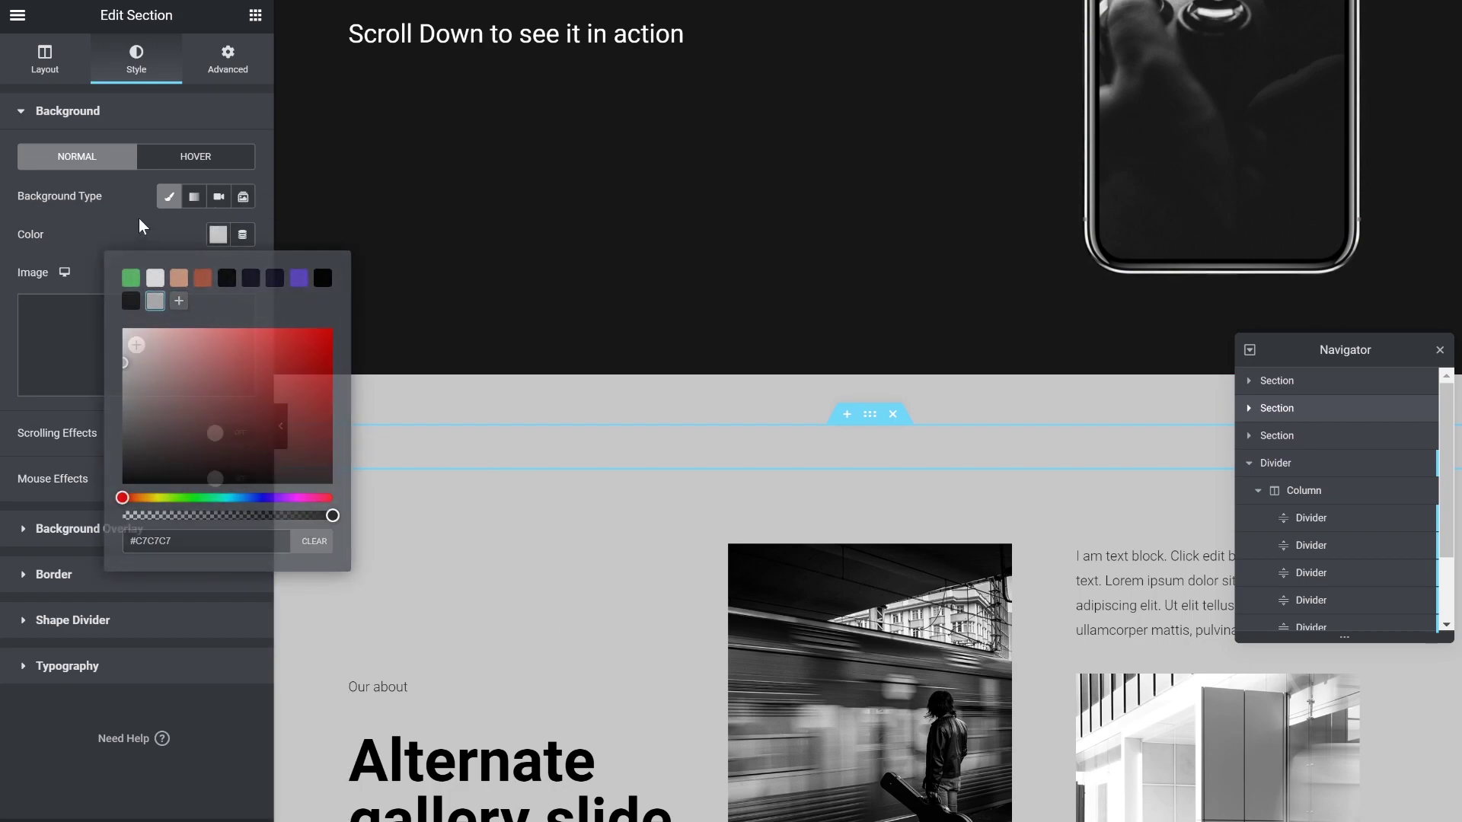
Set the gallery section's top margin to 10.
left_click(1275, 441)
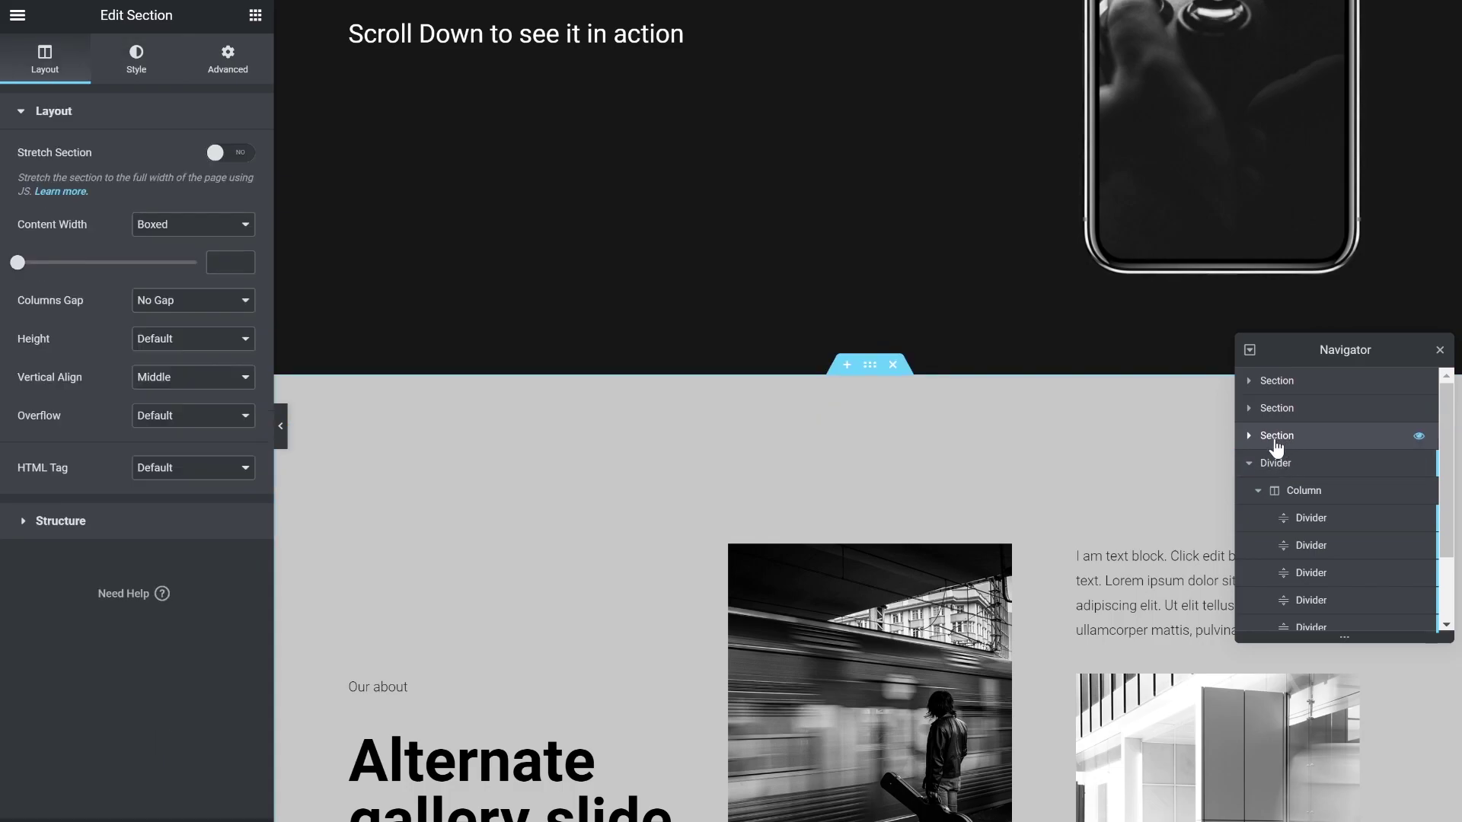
left_click(232, 53)
left_click(47, 188)
type("-5")
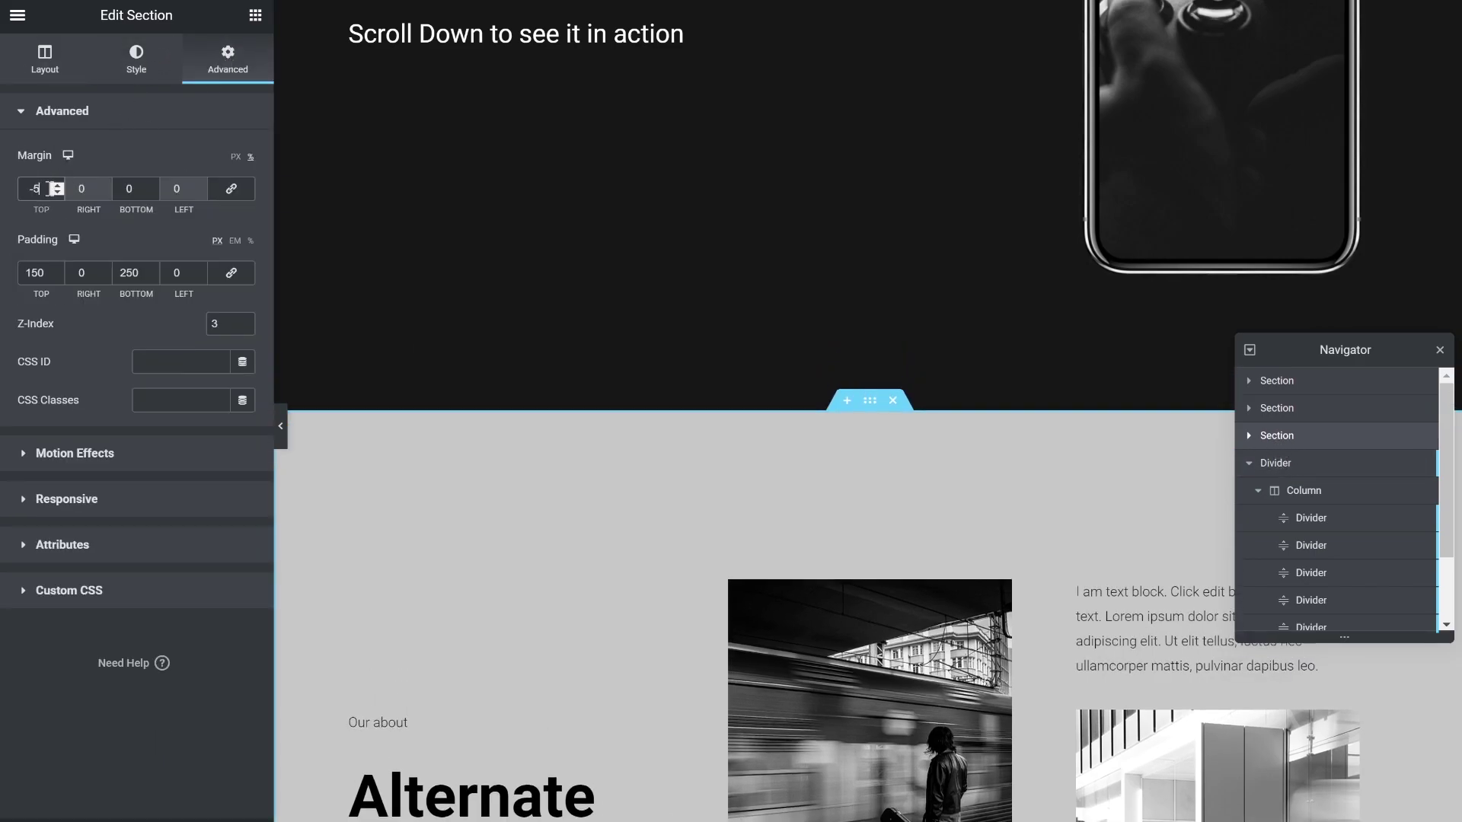
key("BackSpace")
key("BackSpace")
type("8")
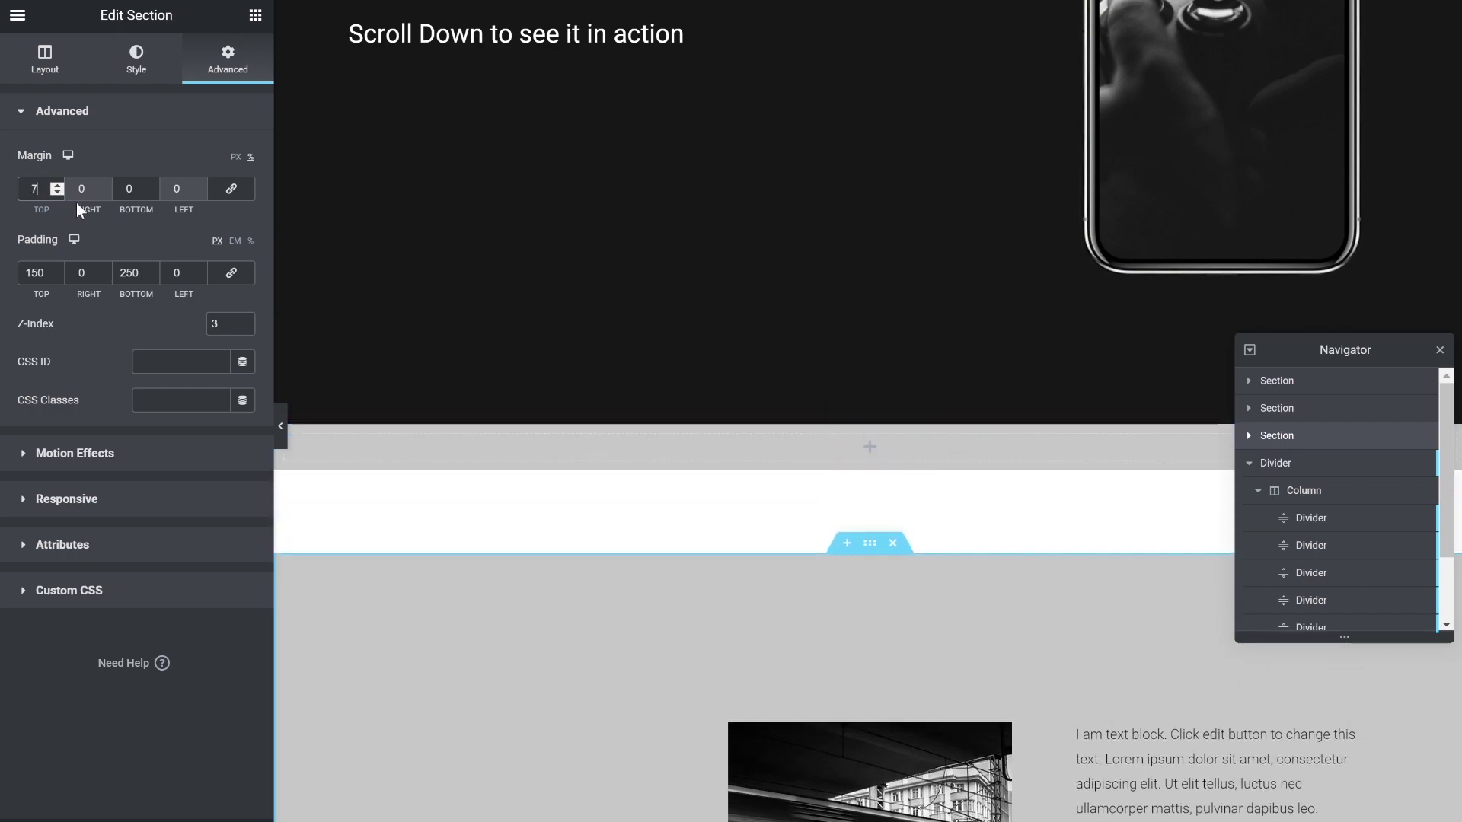
key("BackSpace")
type("10")
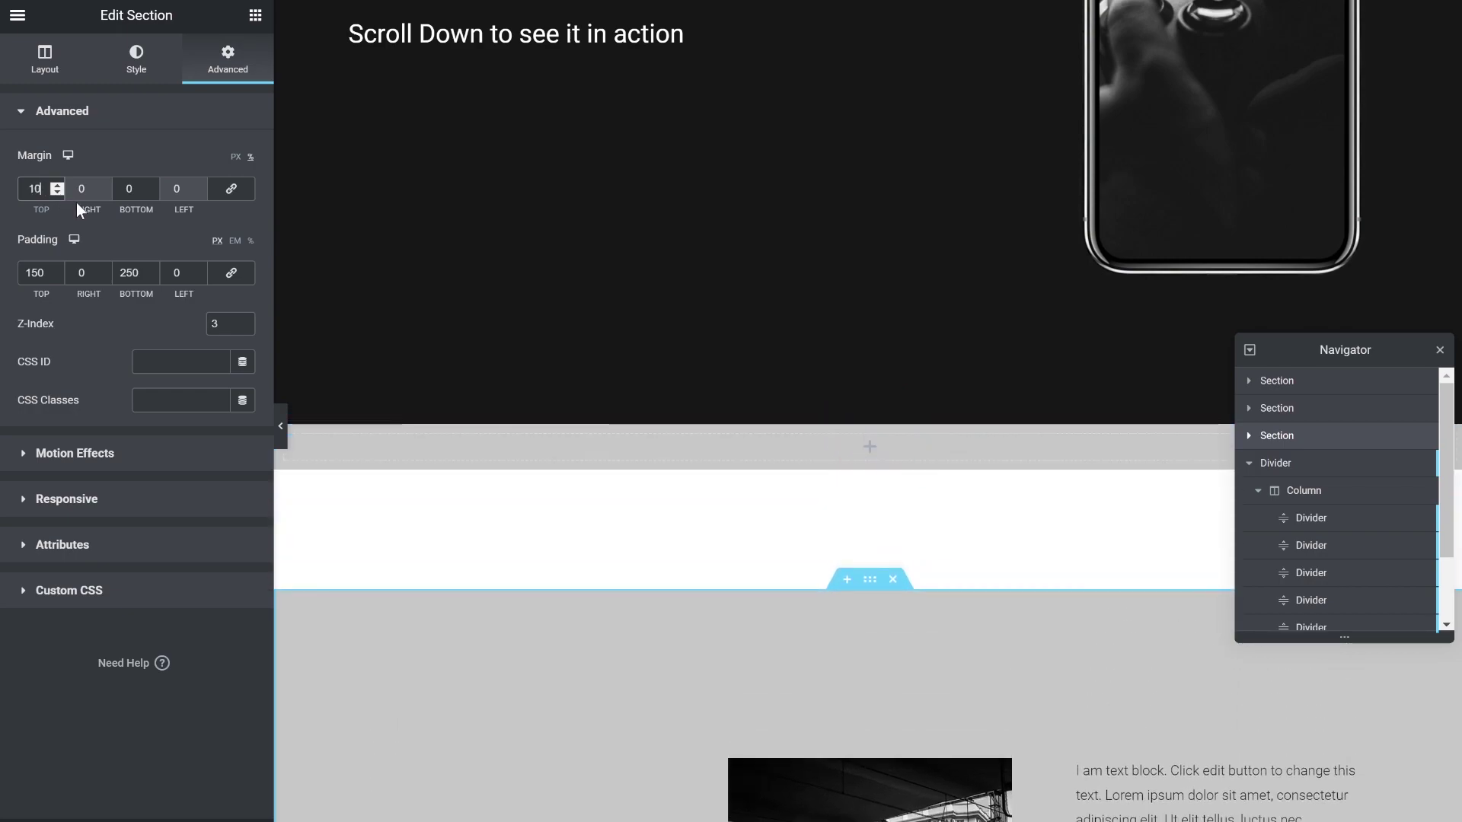
Rename the new grey section to 'divider' in the Navigator.
double_click(1276, 411)
type("divider")
key("Return")
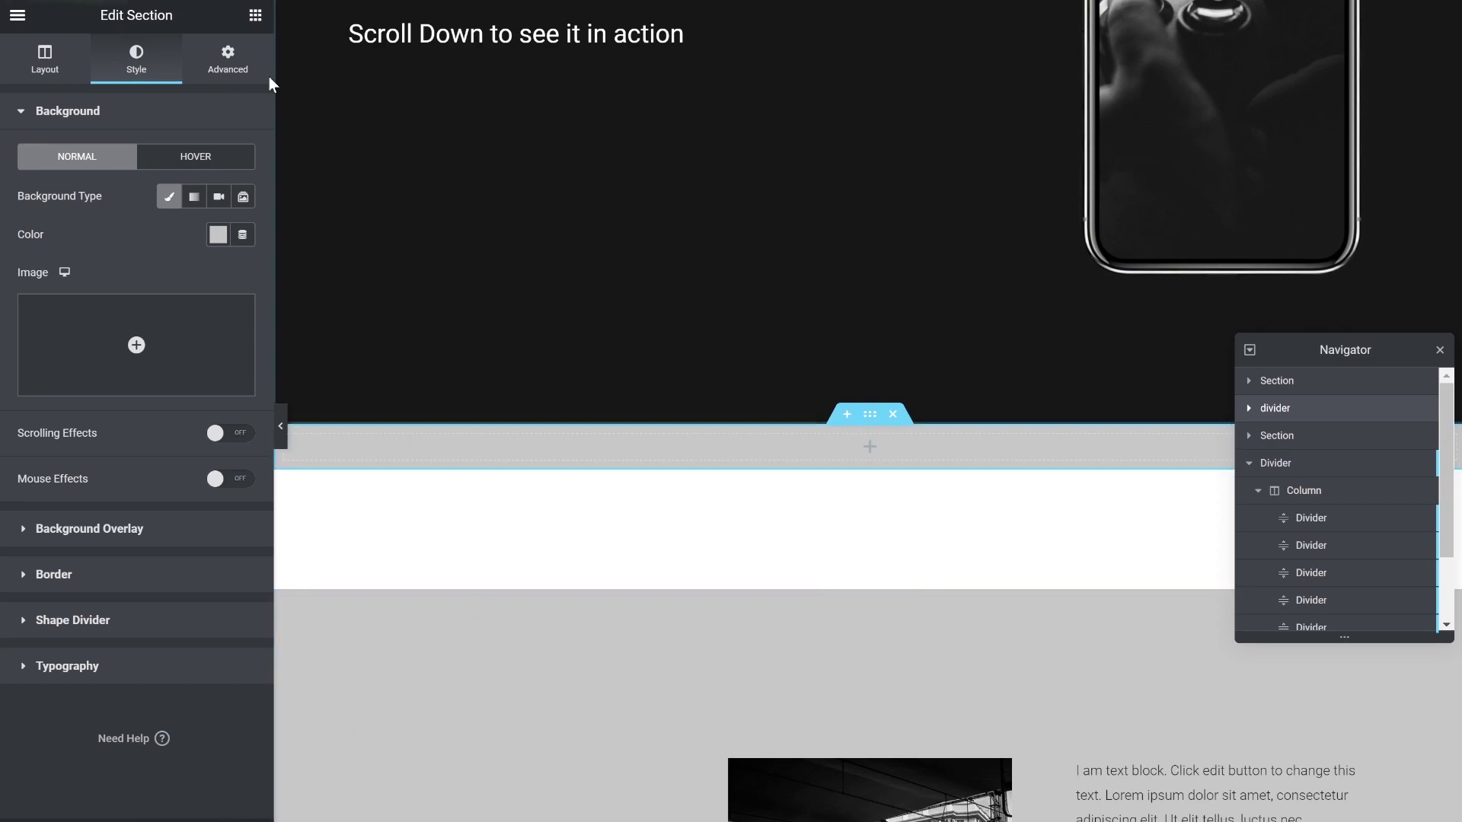
Search widgets for 'div' and place a Divider widget in the divider section.
left_click(256, 17)
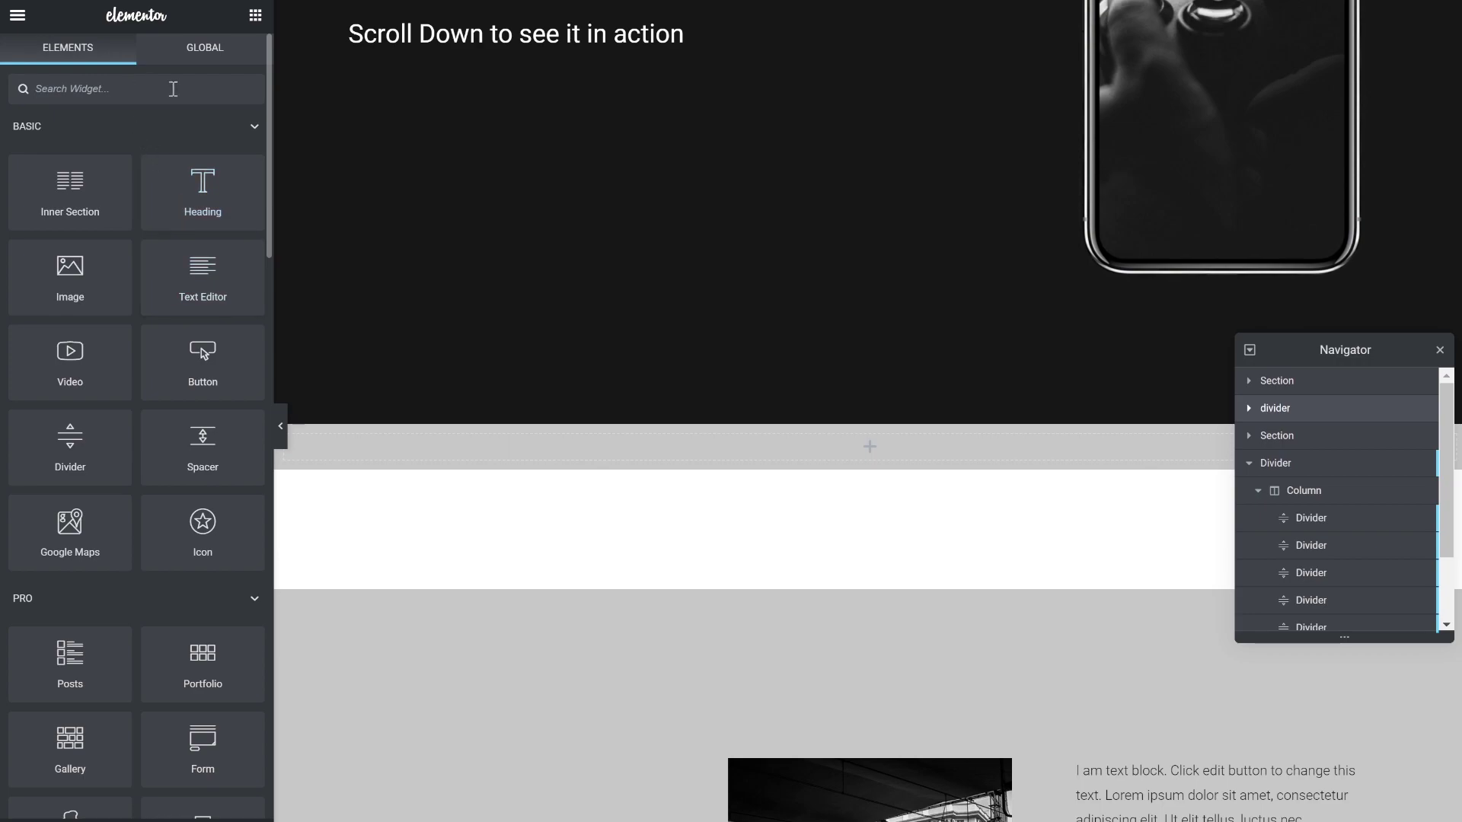
left_click(173, 89)
type("divi")
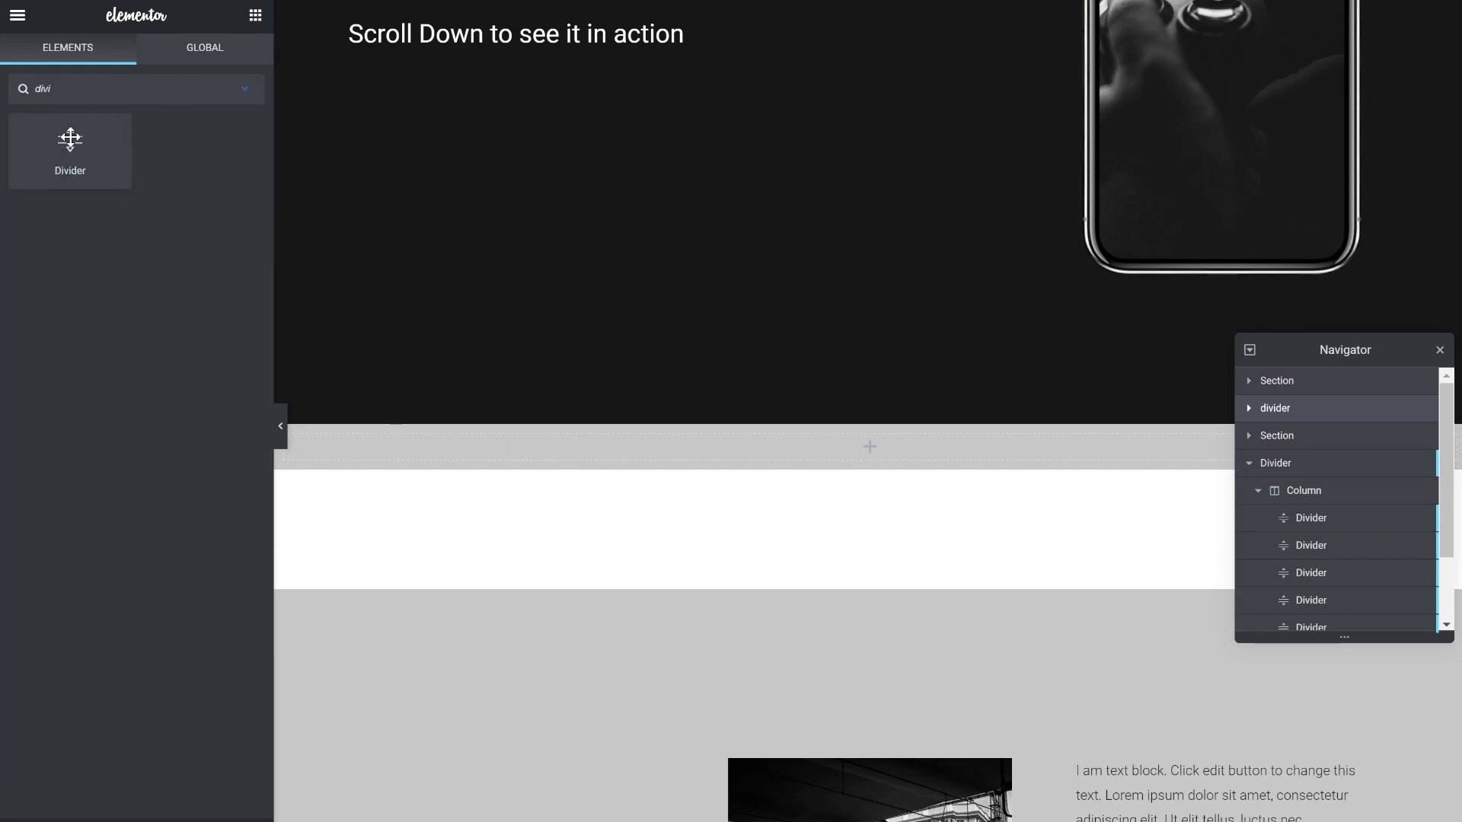
left_click_drag(70, 139, 817, 444)
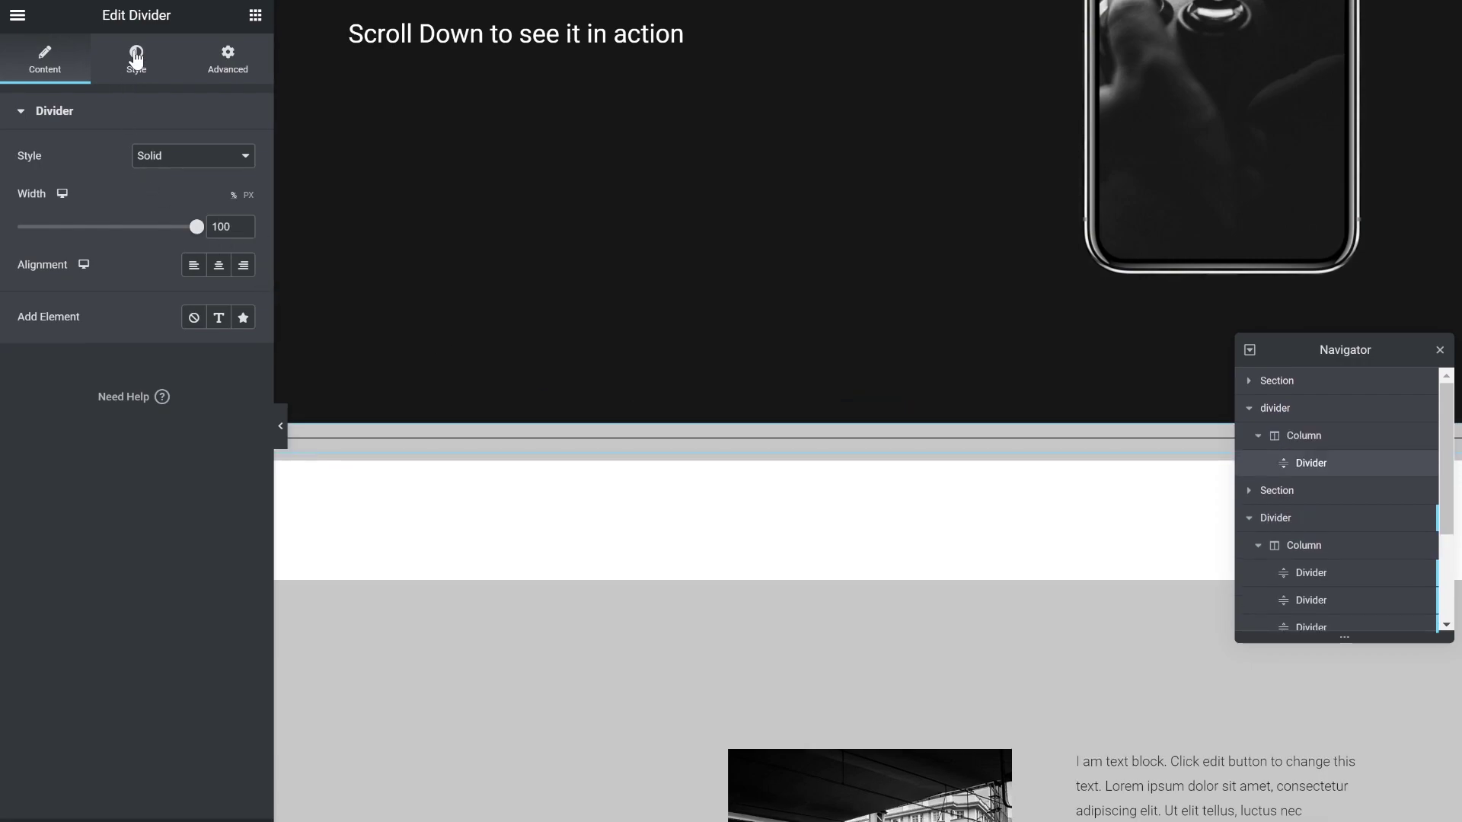
Style the divider line dark with gap 2 and weight 2.
left_click(136, 57)
left_click(219, 156)
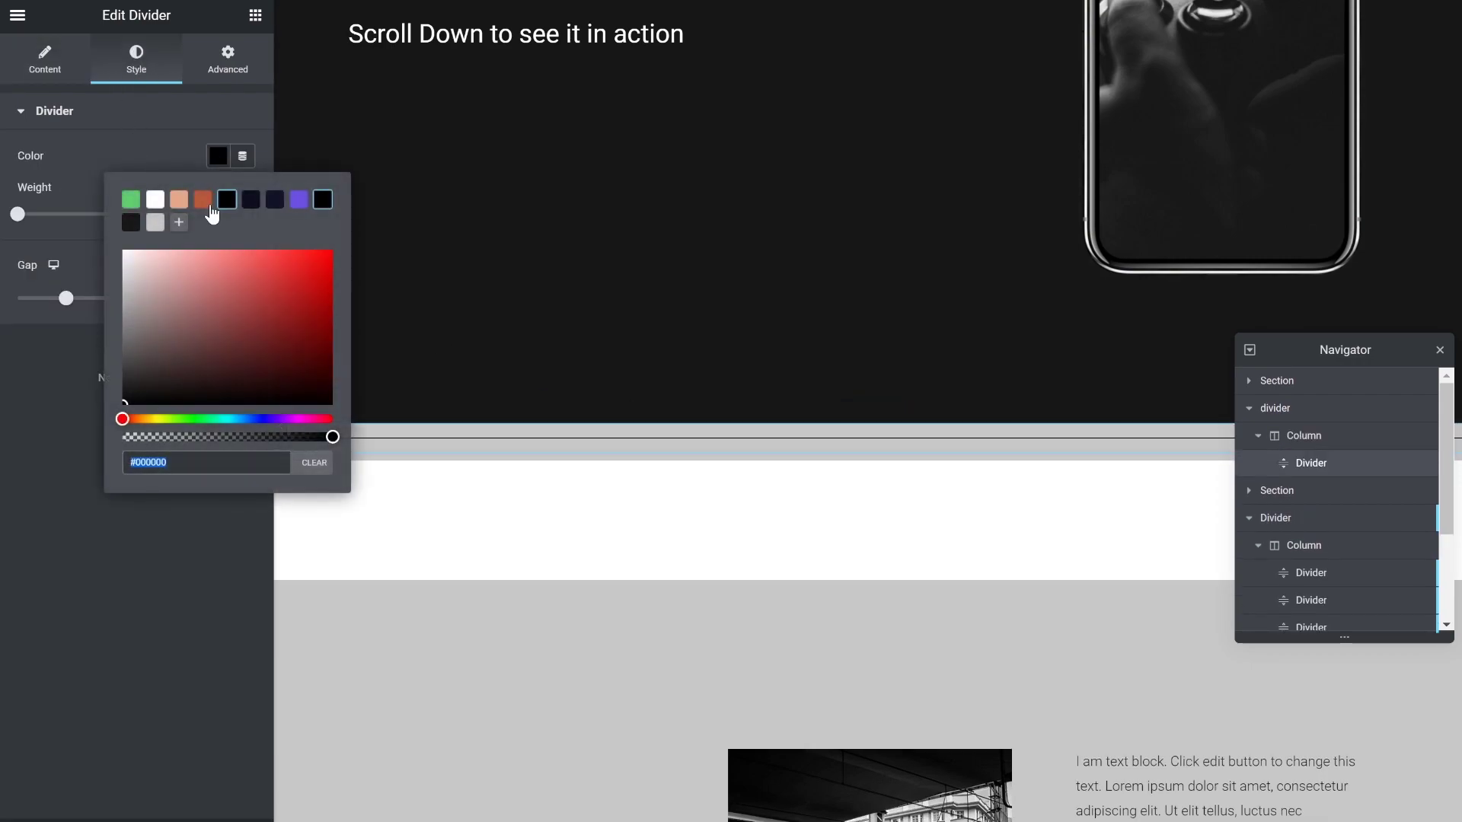
left_click(131, 222)
left_click(138, 122)
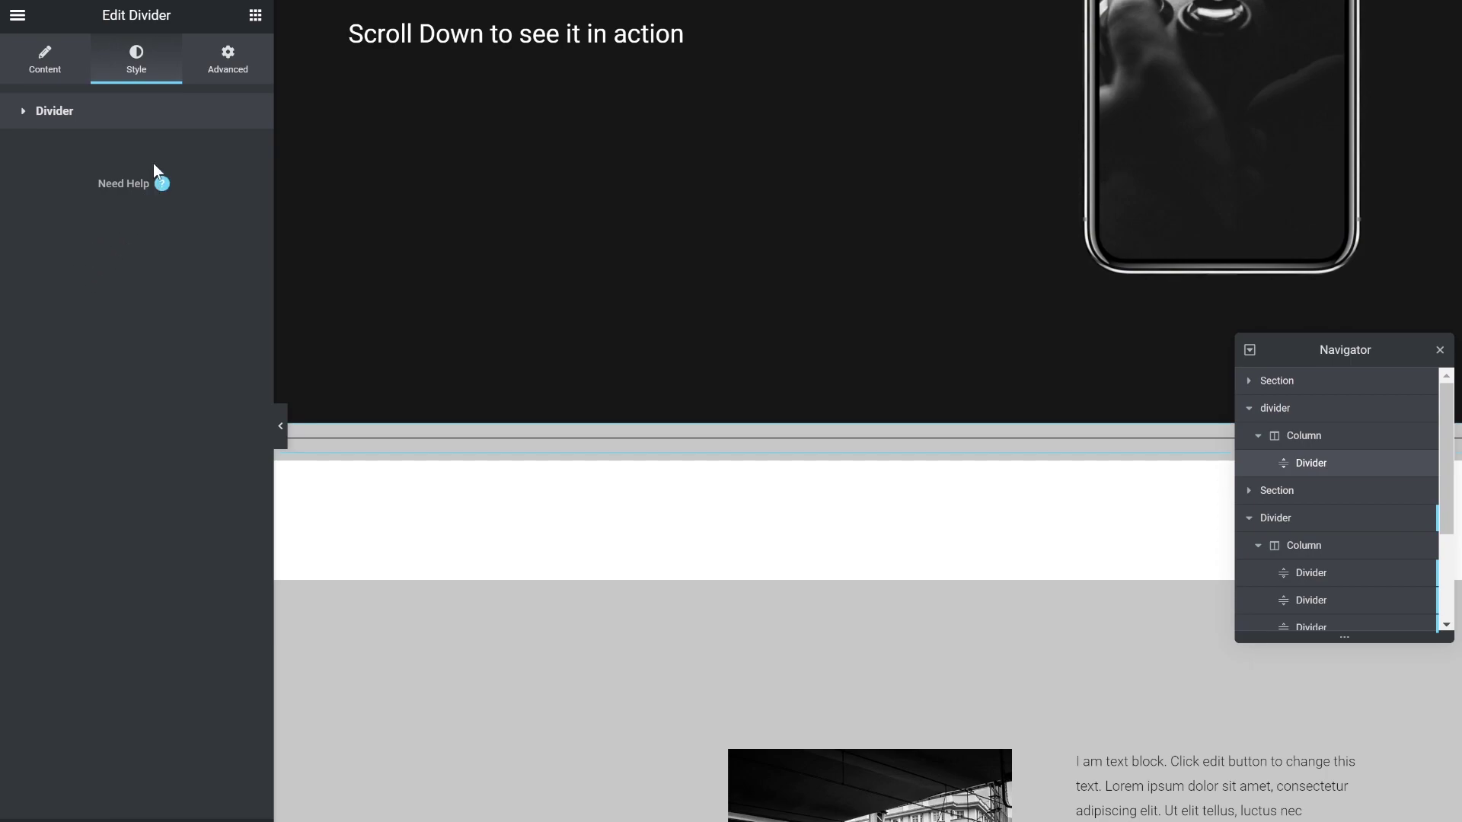
left_click(133, 111)
left_click_drag(73, 304, 3, 306)
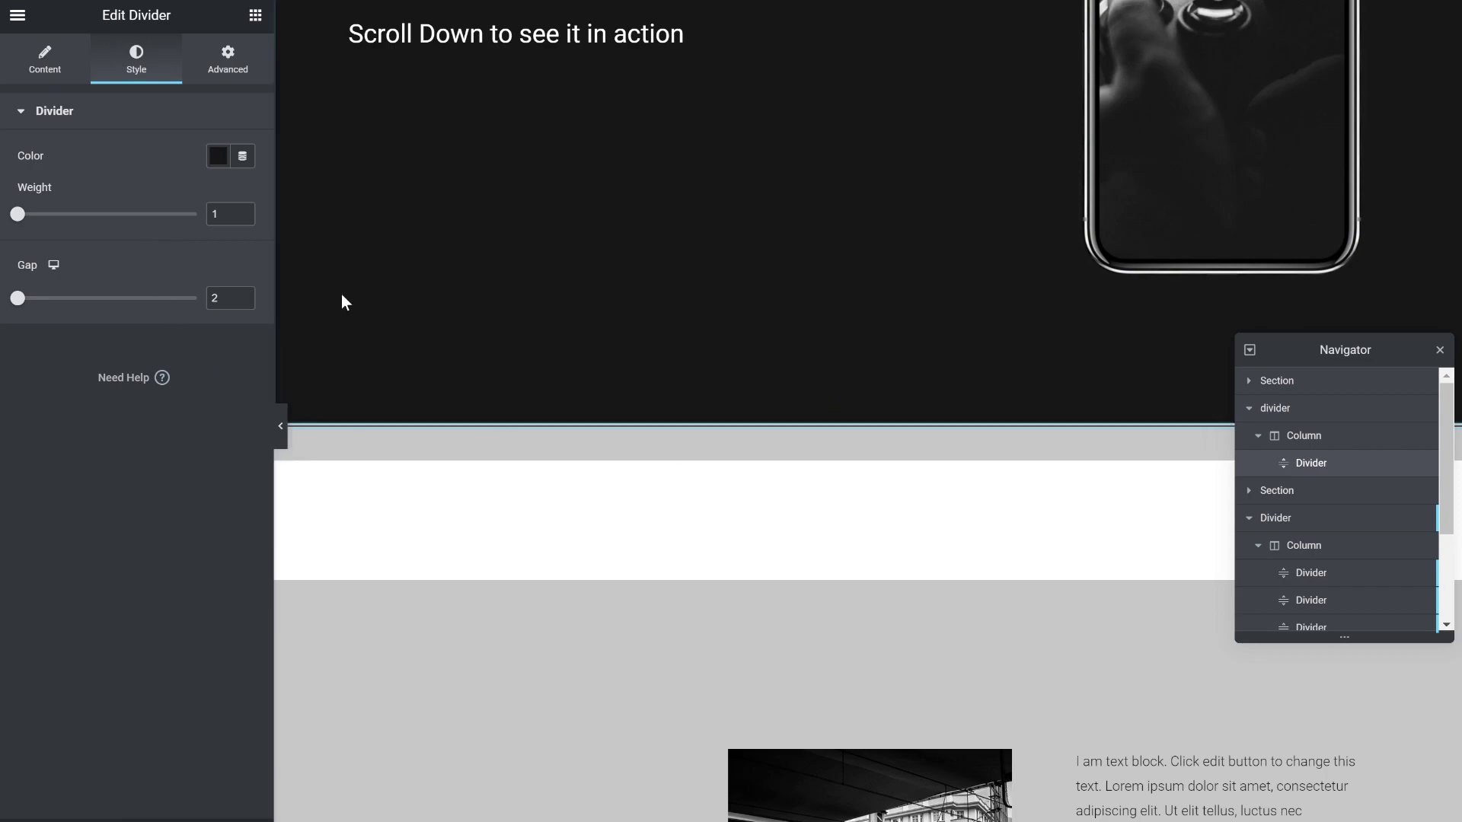
left_click_drag(227, 214, 192, 213)
type("2")
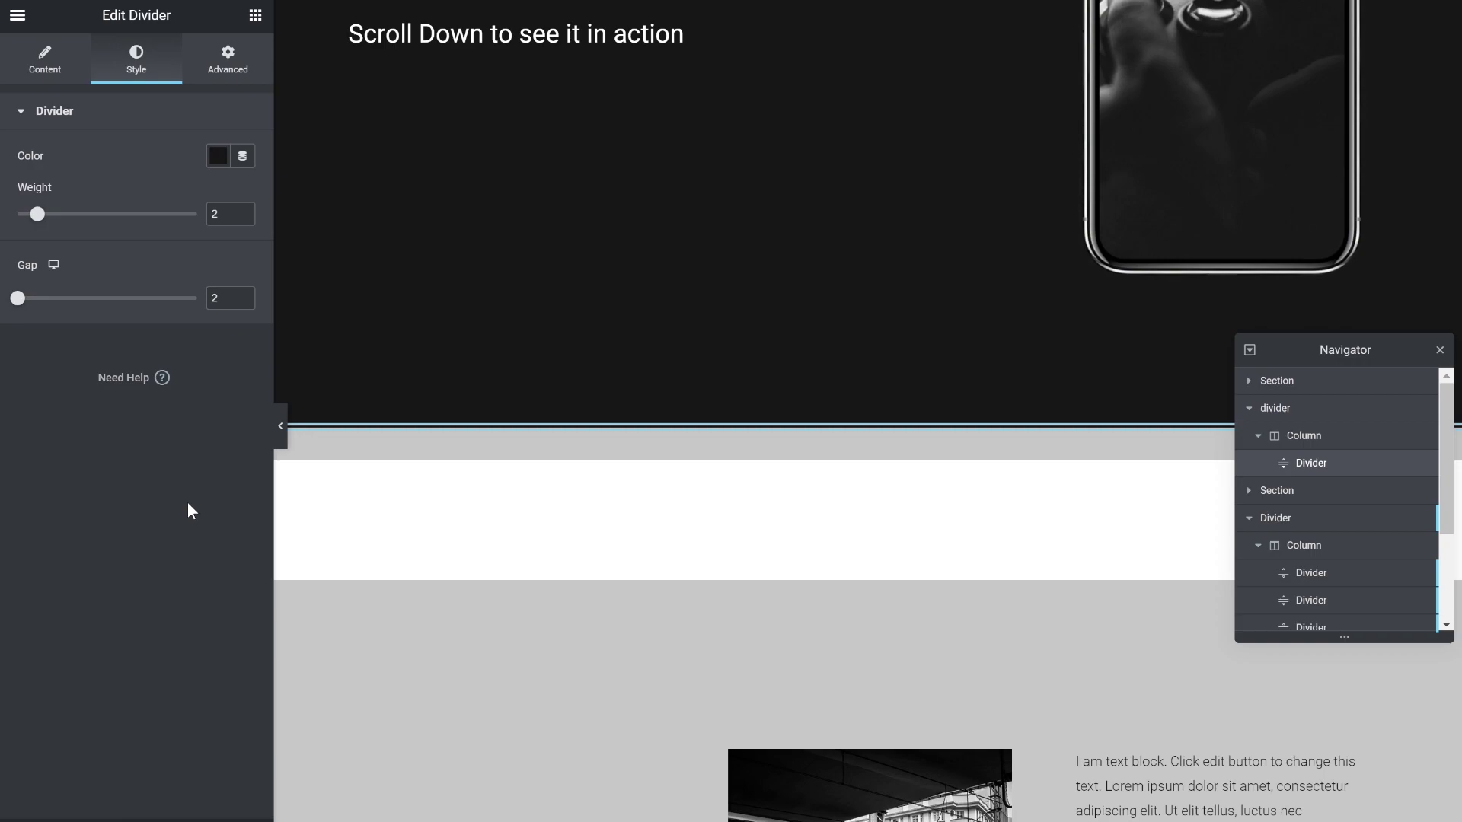
Duplicate the divider from the Navigator into a stack, raising the line weight to 14.
right_click(1317, 462)
left_click(1341, 509)
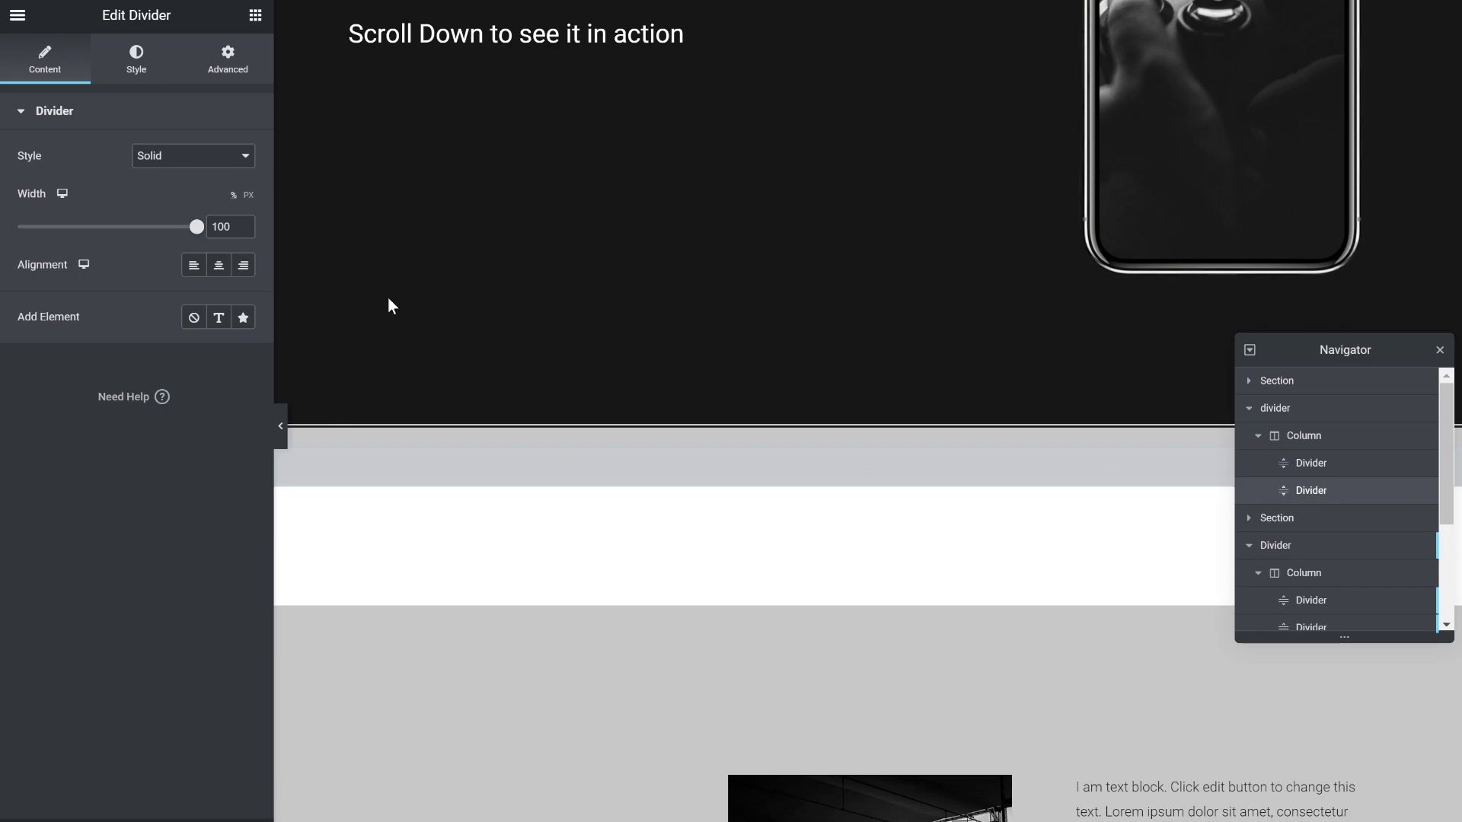
left_click(137, 59)
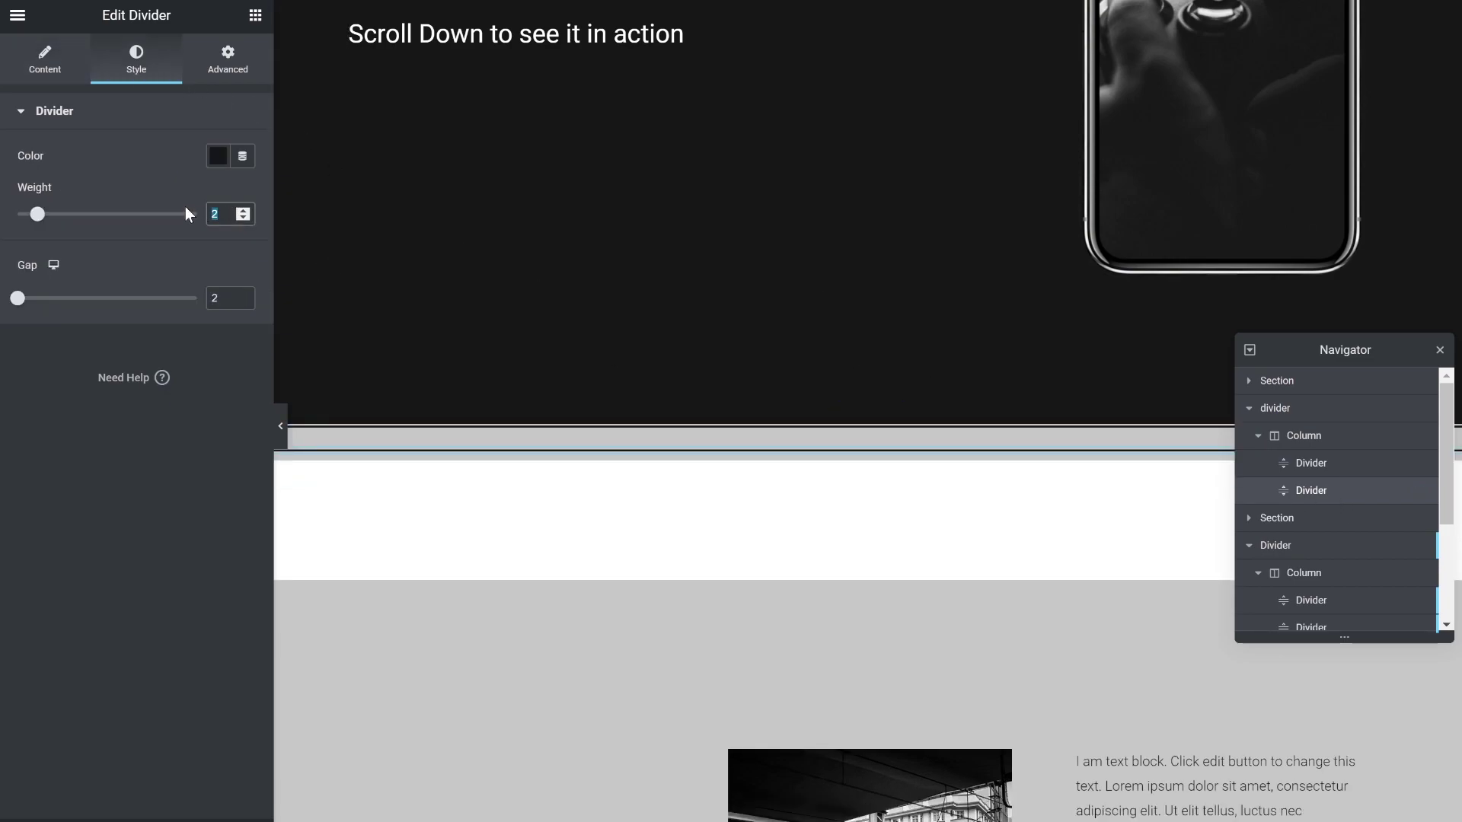
type("4")
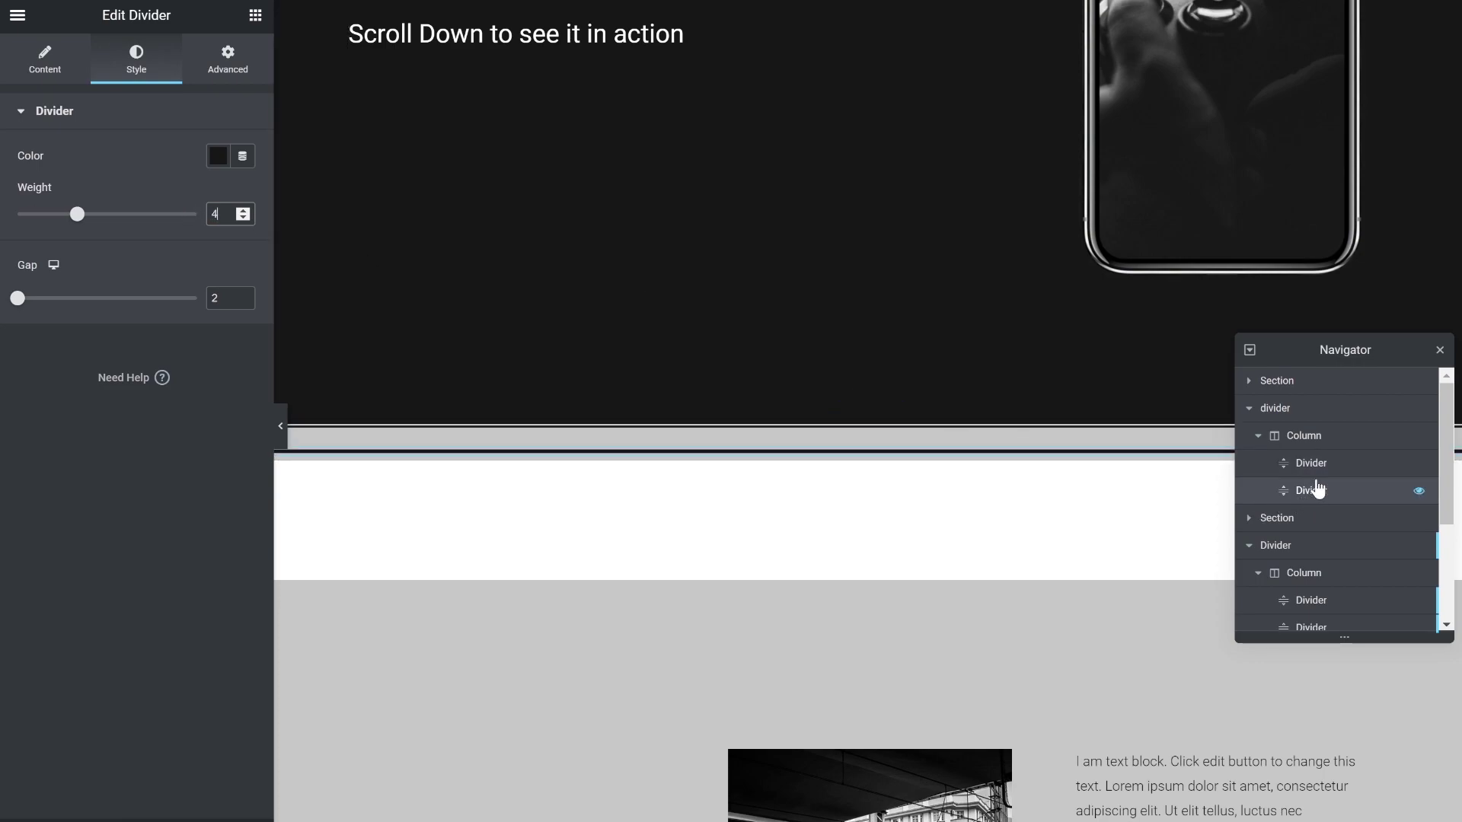
right_click(1315, 464)
left_click(1338, 495)
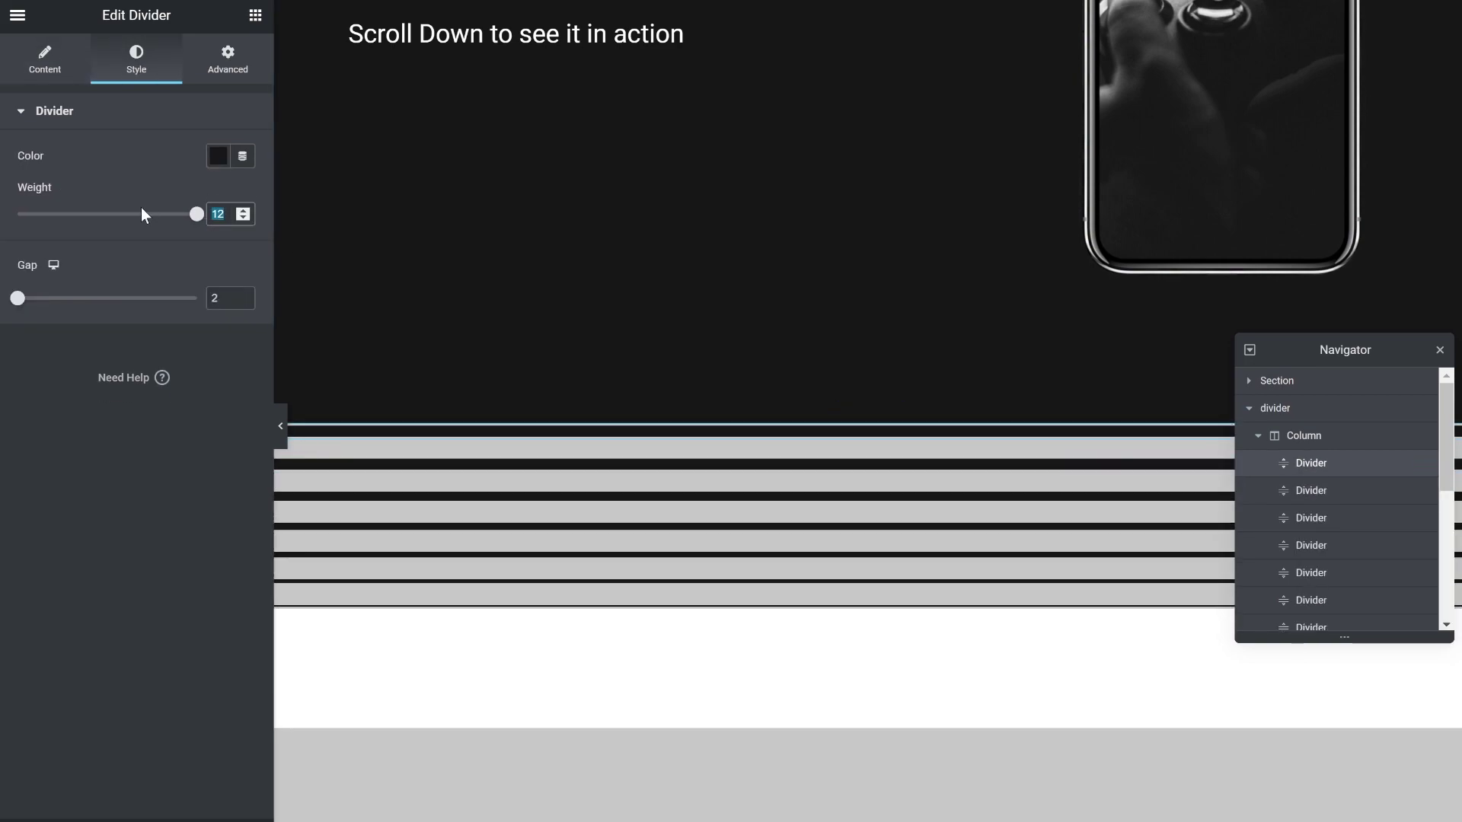
type("4")
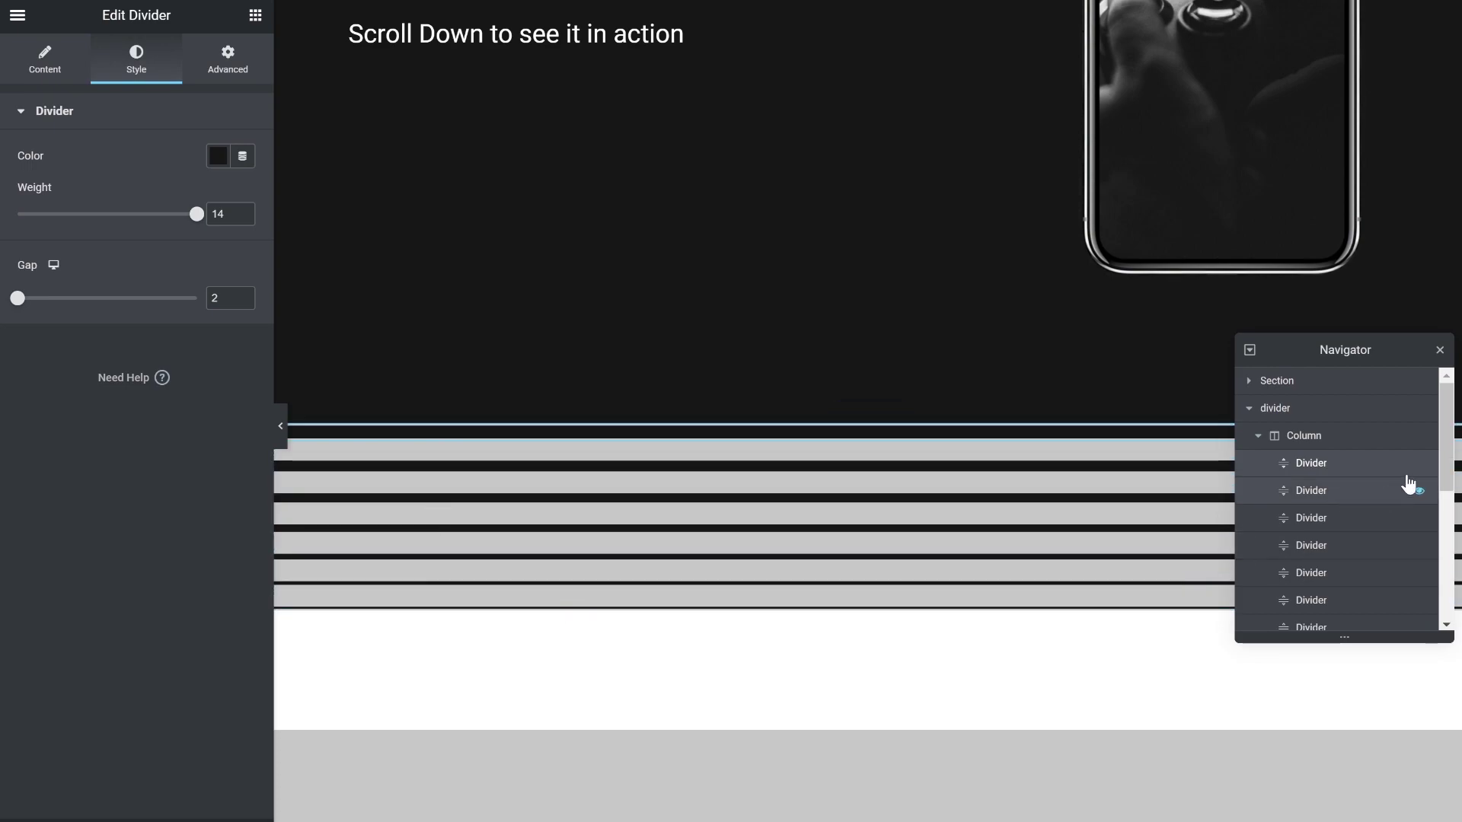
left_click_drag(1444, 438, 1444, 452)
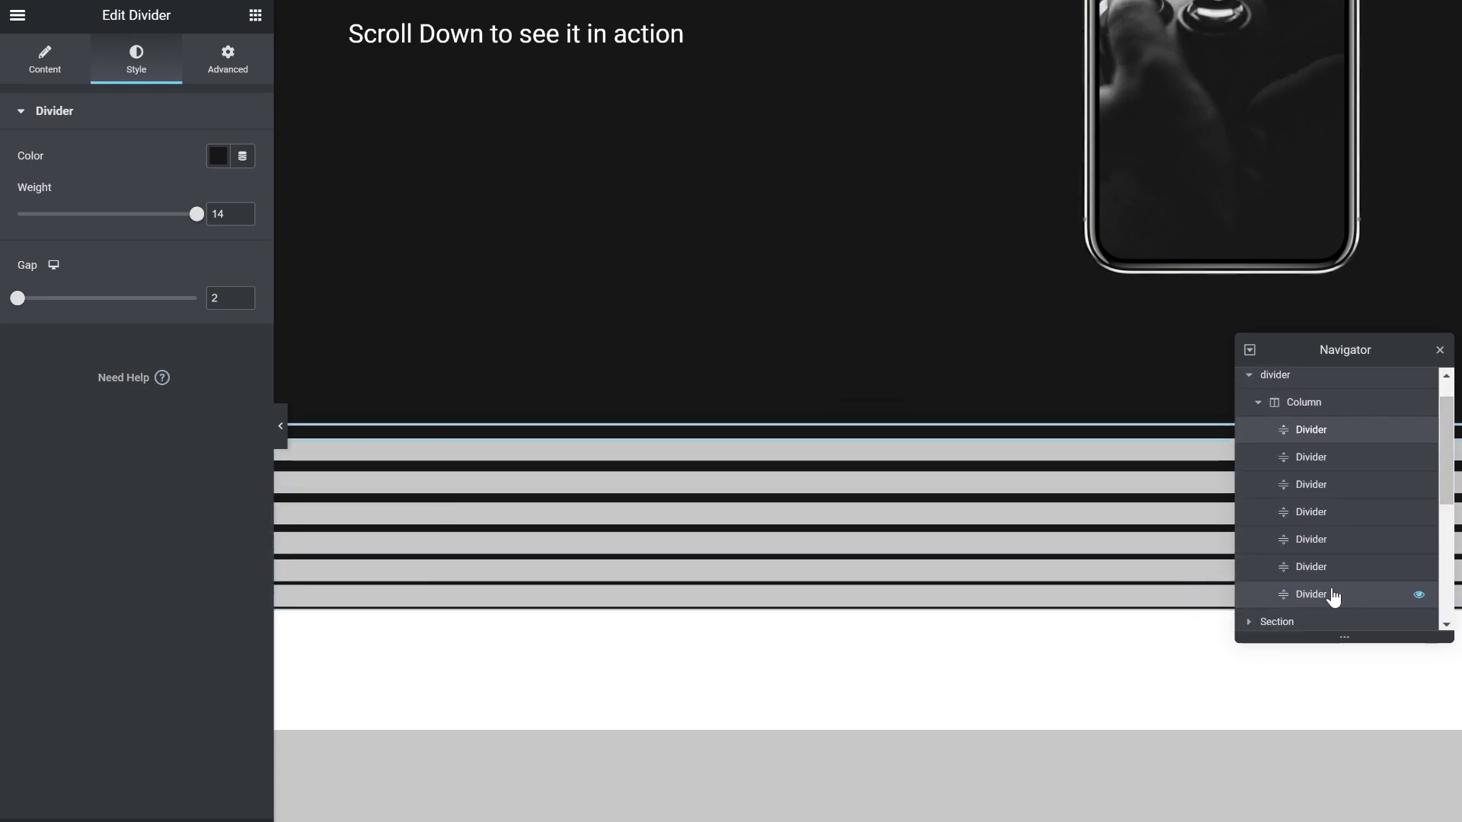
Unlink the margins and give the first two dividers top margins of -1 and -21.
left_click(1332, 594)
left_click(1311, 428)
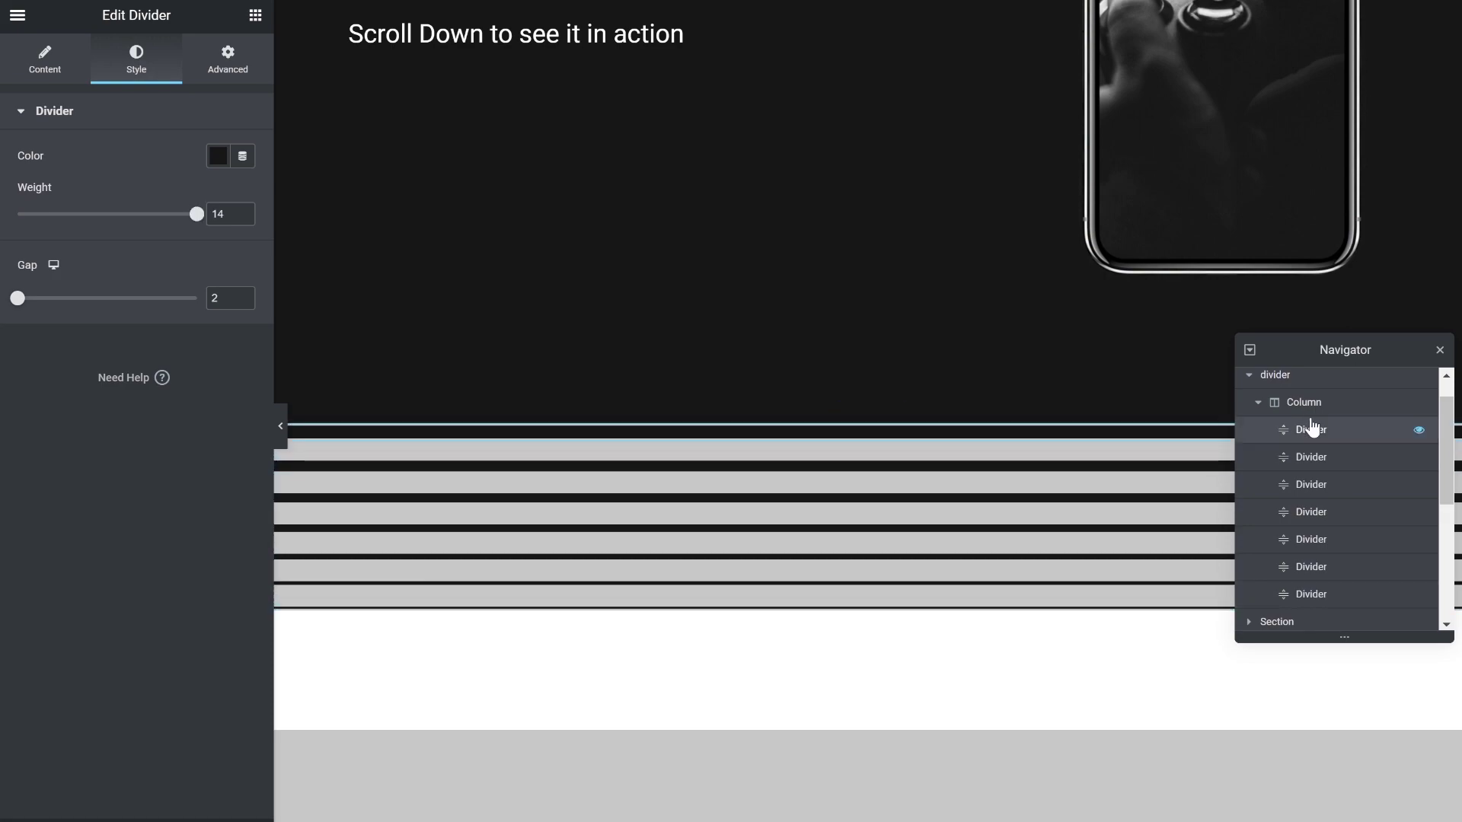
left_click(209, 57)
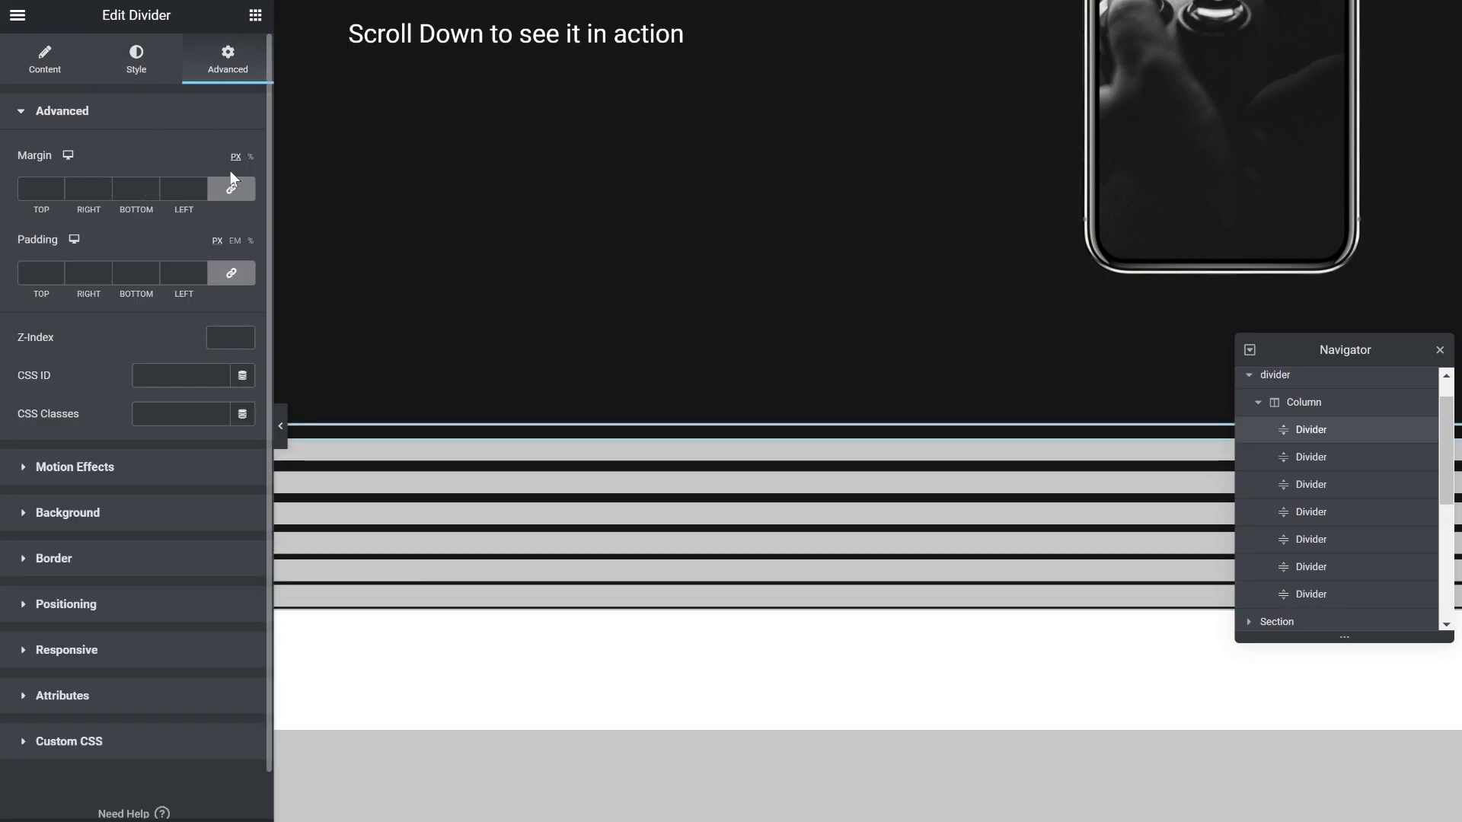
left_click(231, 188)
left_click(37, 190)
type("-")
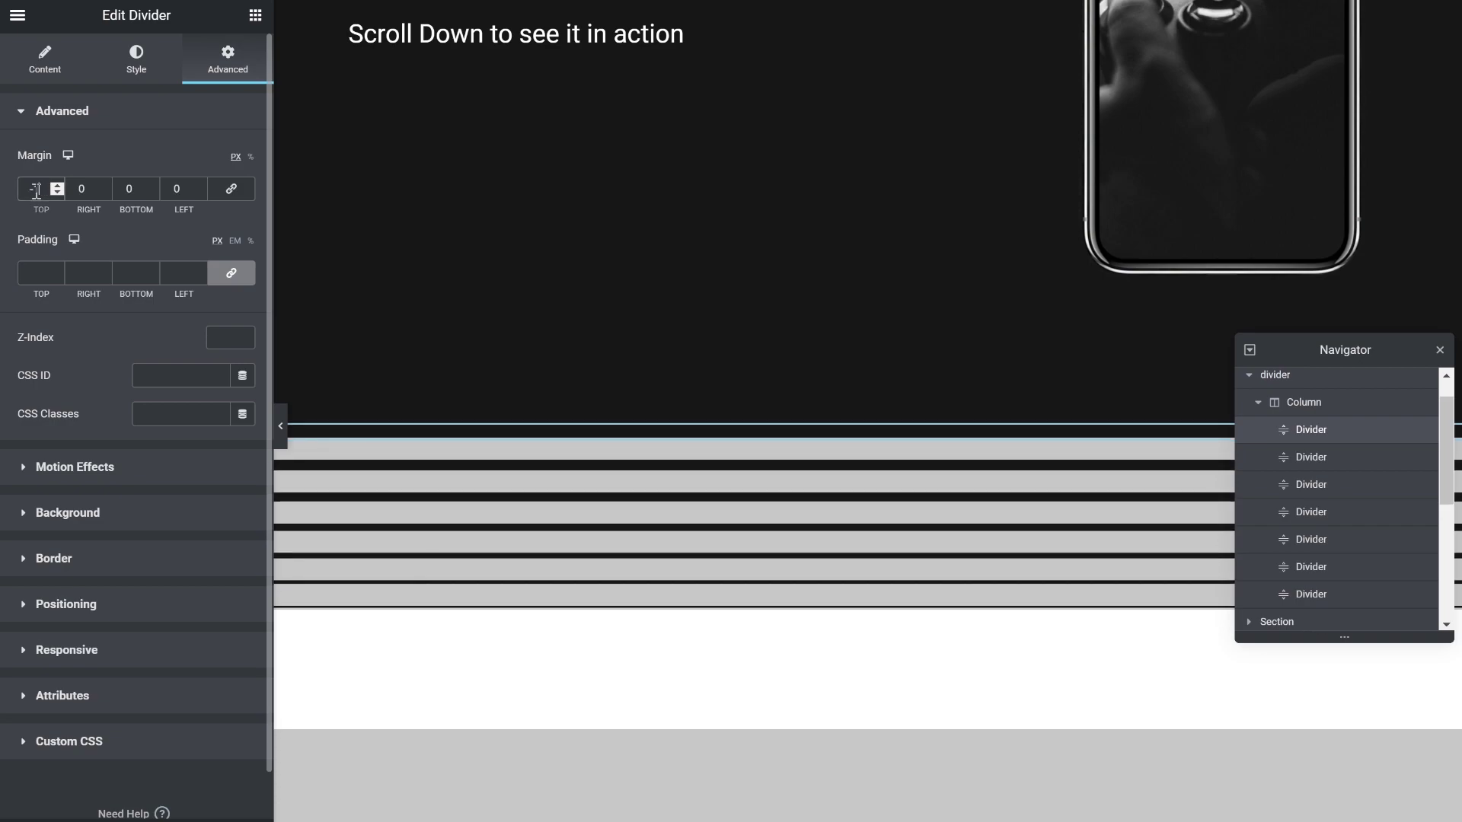
type("1")
left_click(1294, 457)
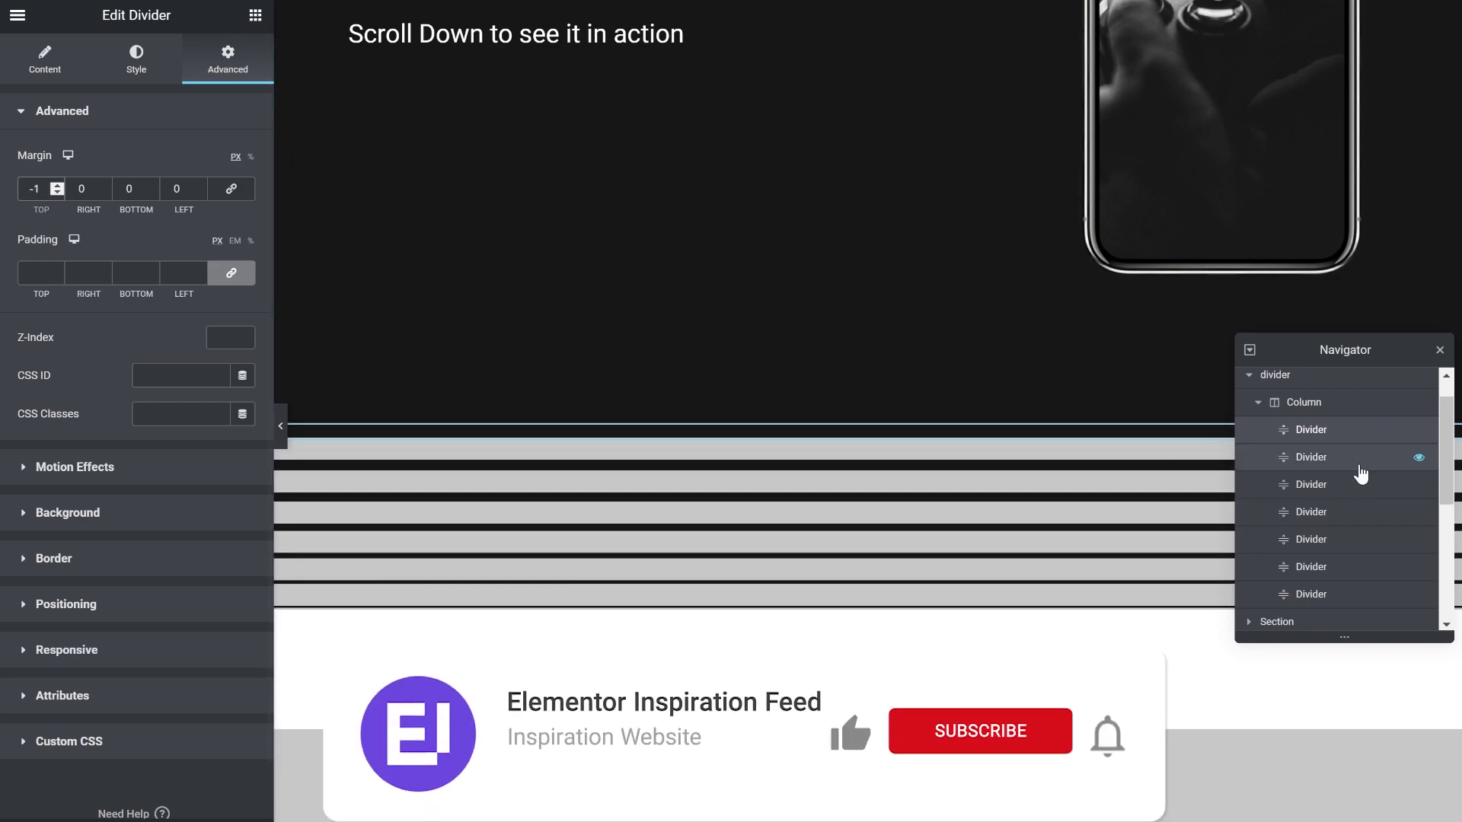
type("-21")
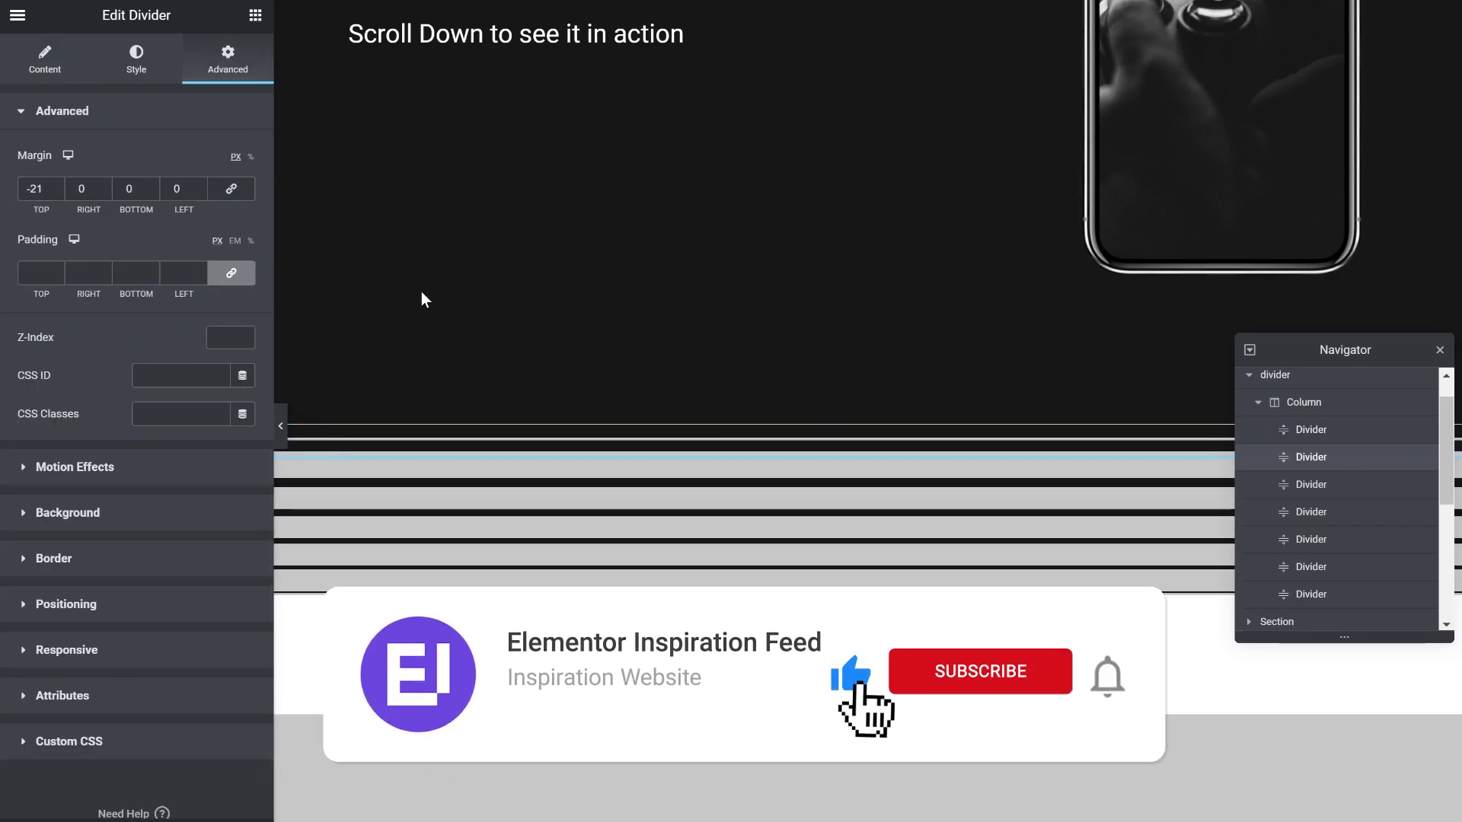
Set the third and fourth dividers' top margins to -23 and 26.
left_click(1327, 489)
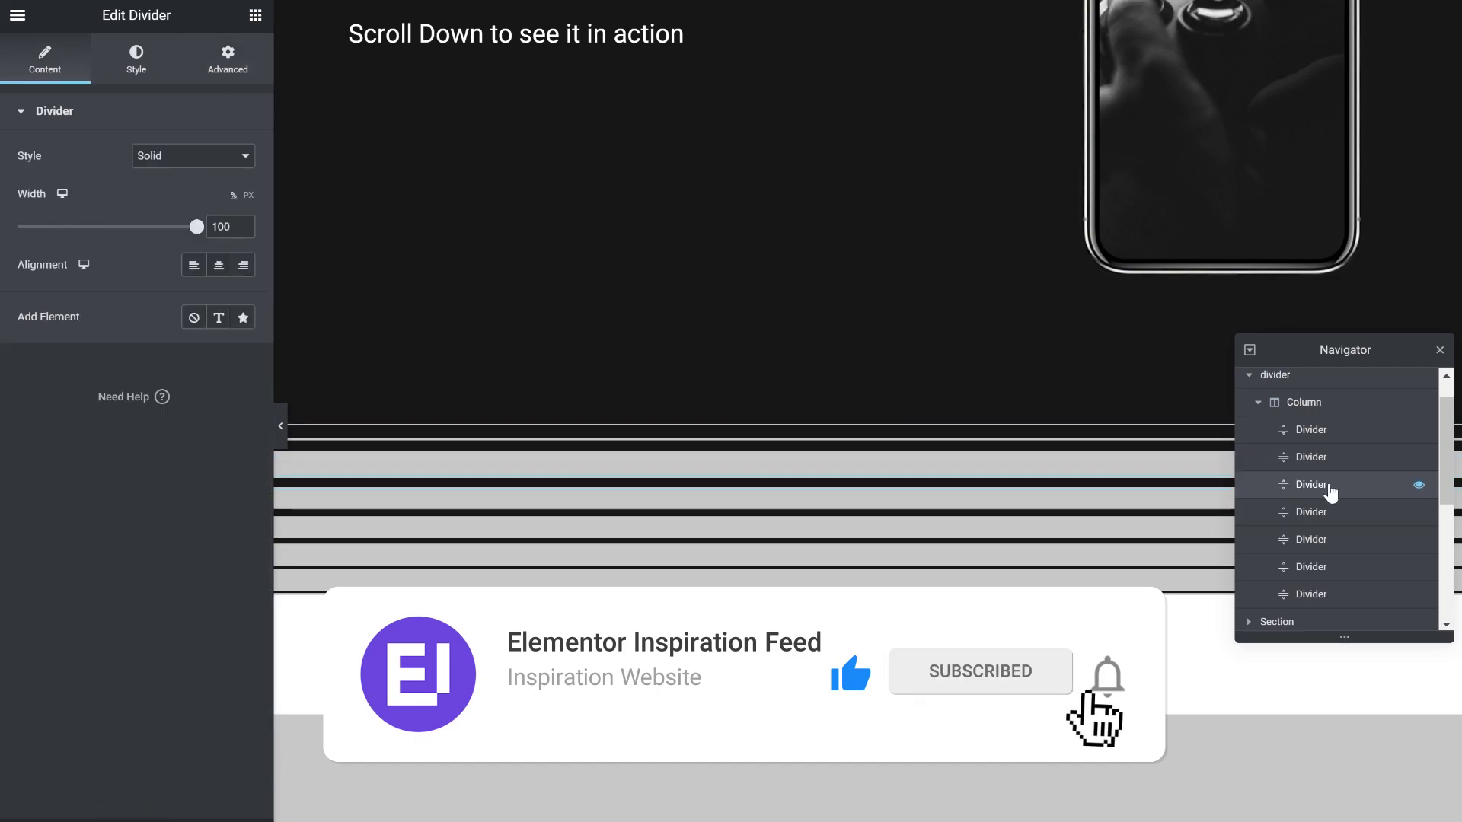
left_click(228, 57)
left_click(30, 188)
type("-23")
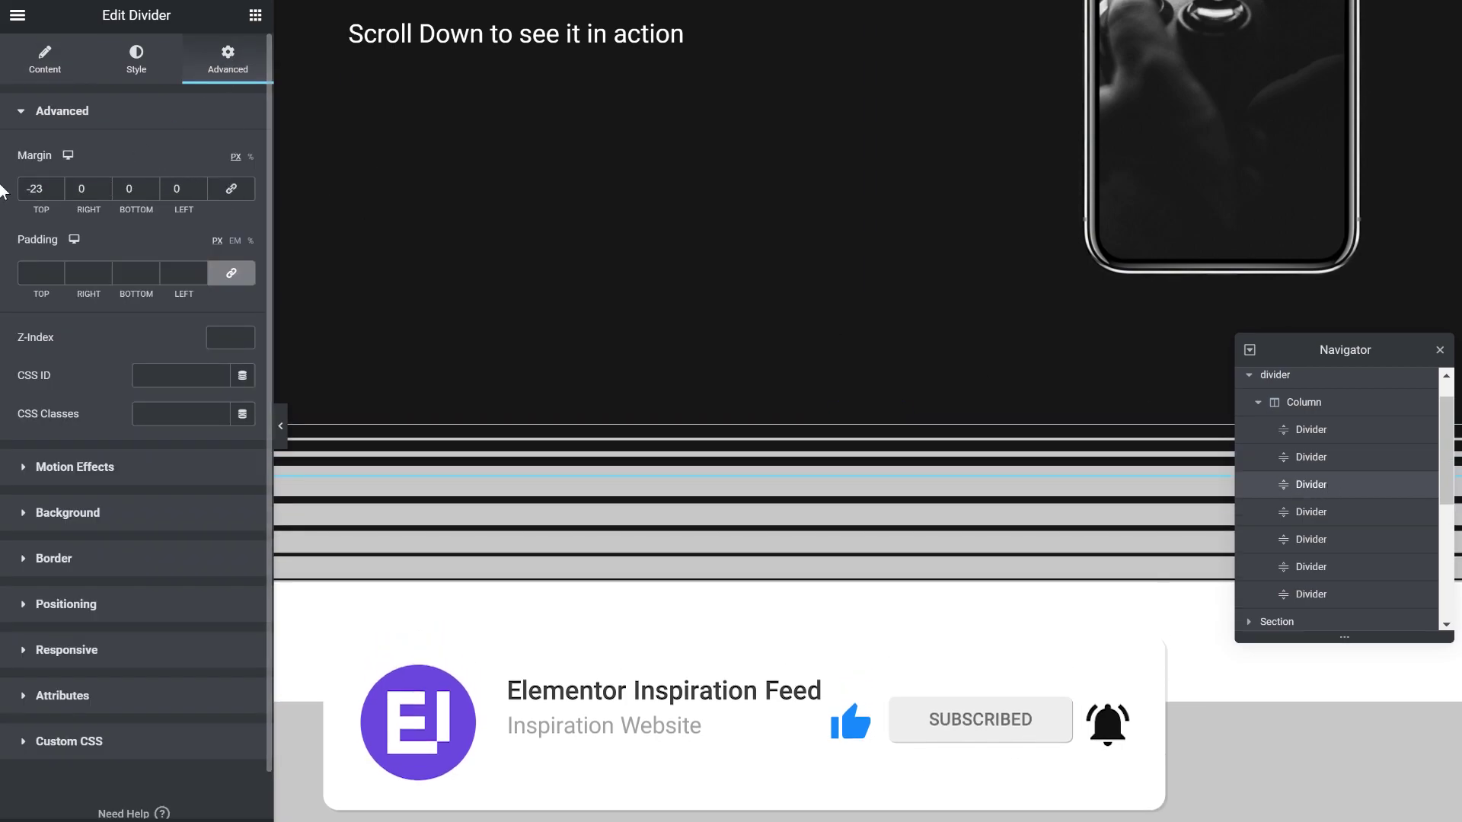
left_click(1324, 512)
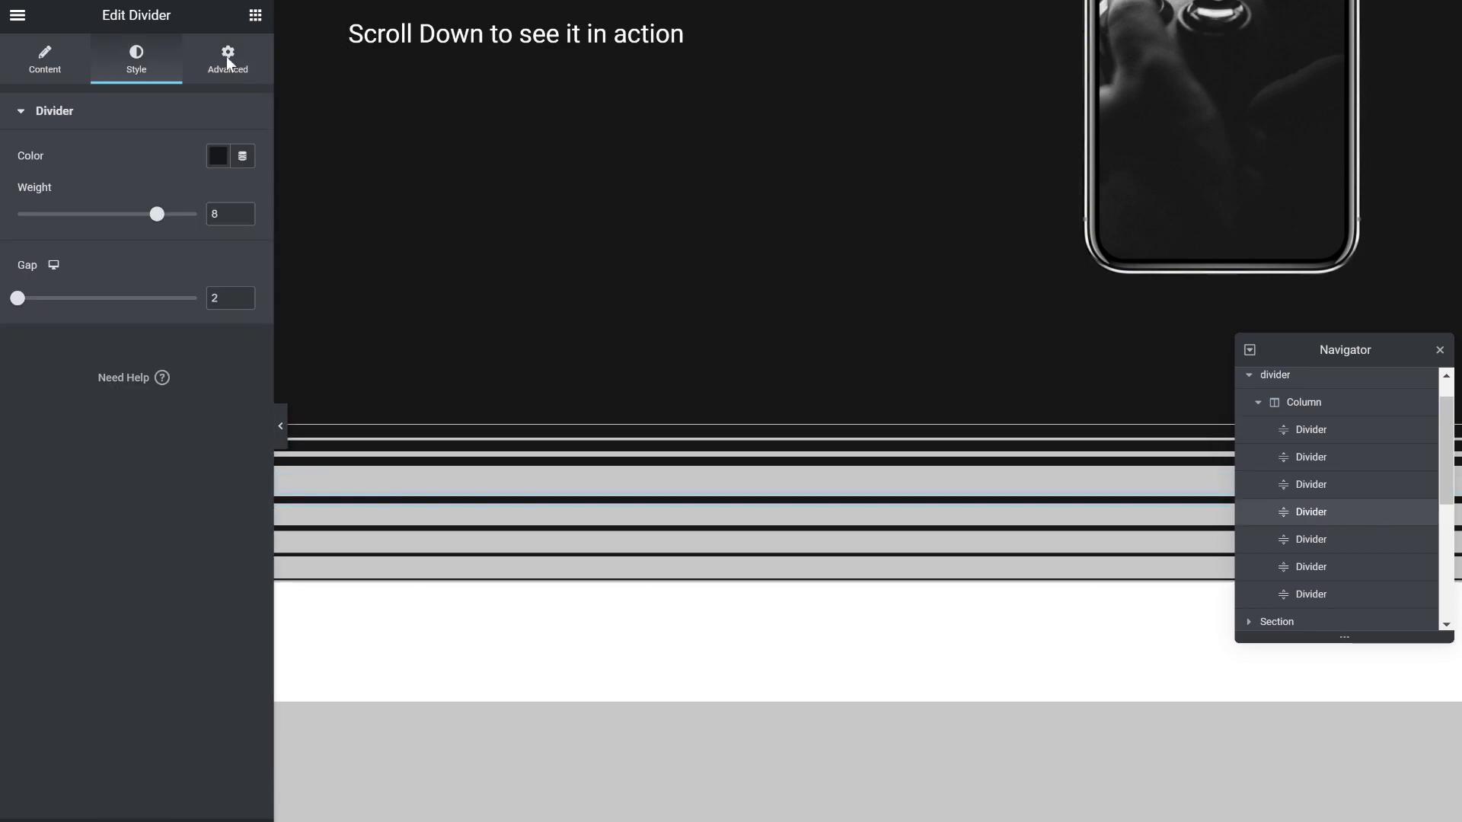
left_click(227, 57)
left_click(30, 188)
type("26")
Set the fifth divider's top margin to -30, then undo the sixth divider's -35.
left_click(1311, 539)
left_click(227, 57)
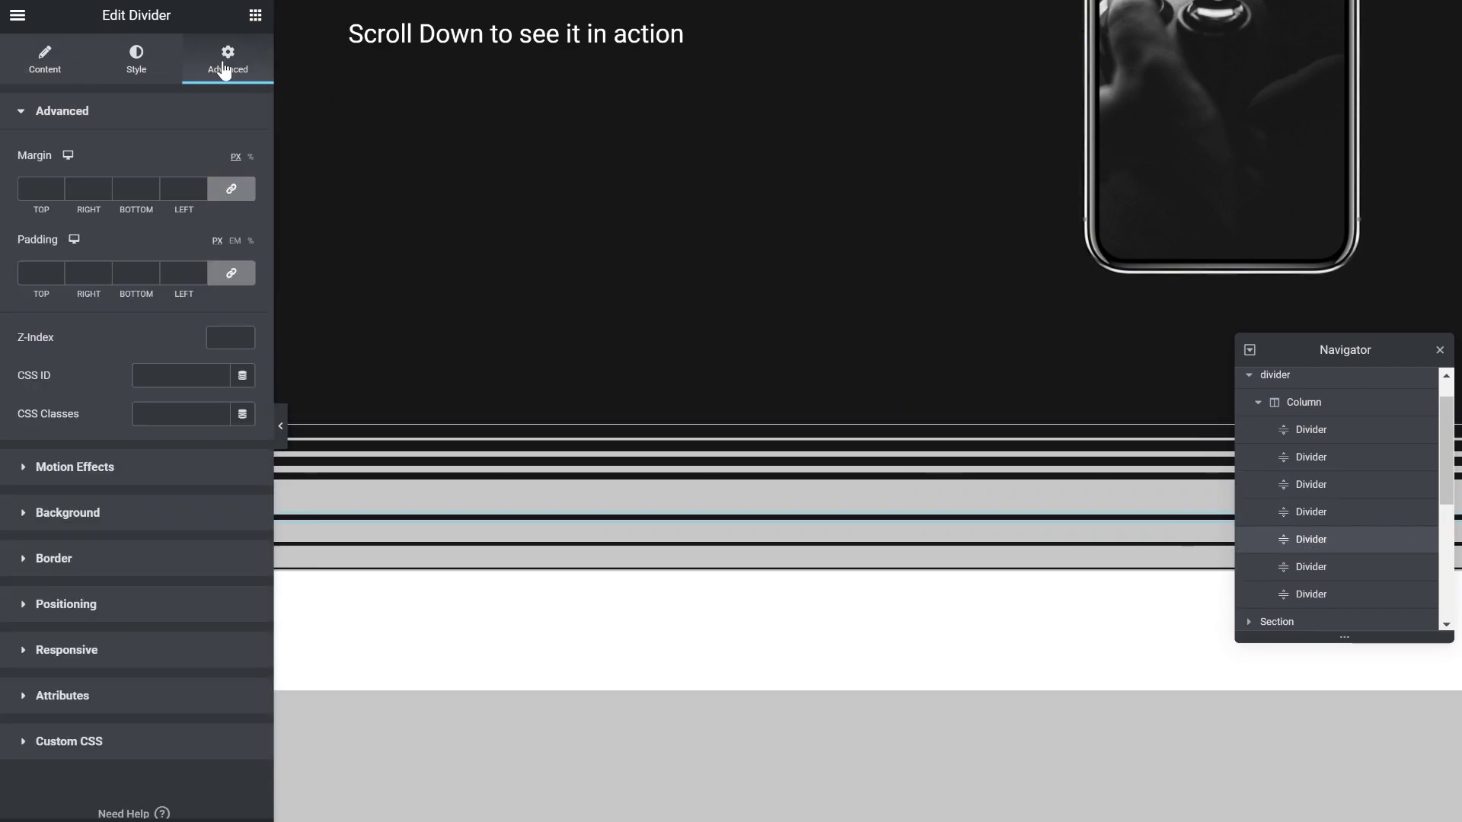
left_click(31, 188)
type("-30")
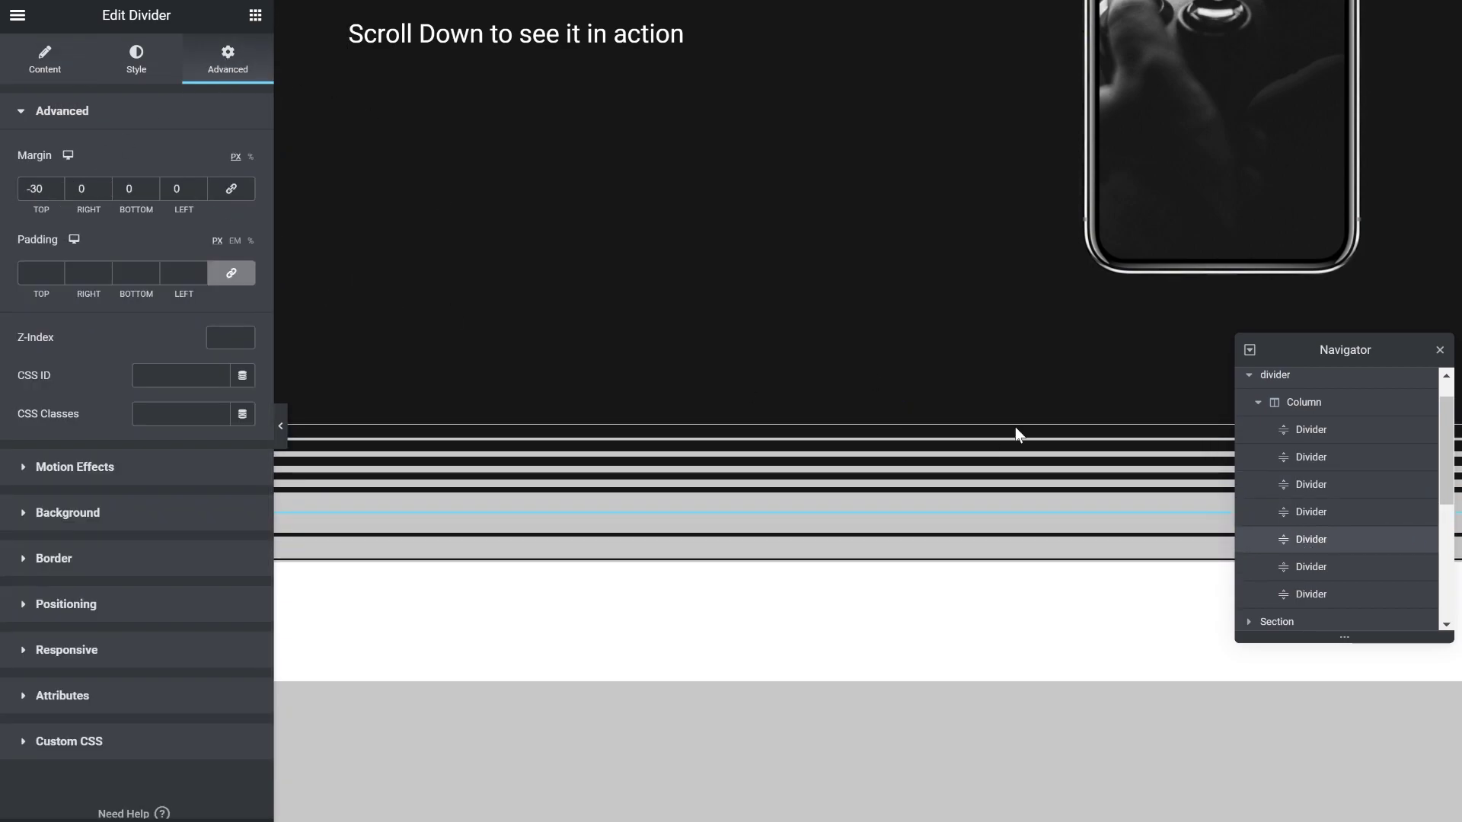
left_click(1310, 566)
left_click(228, 57)
left_click(26, 188)
type("-35")
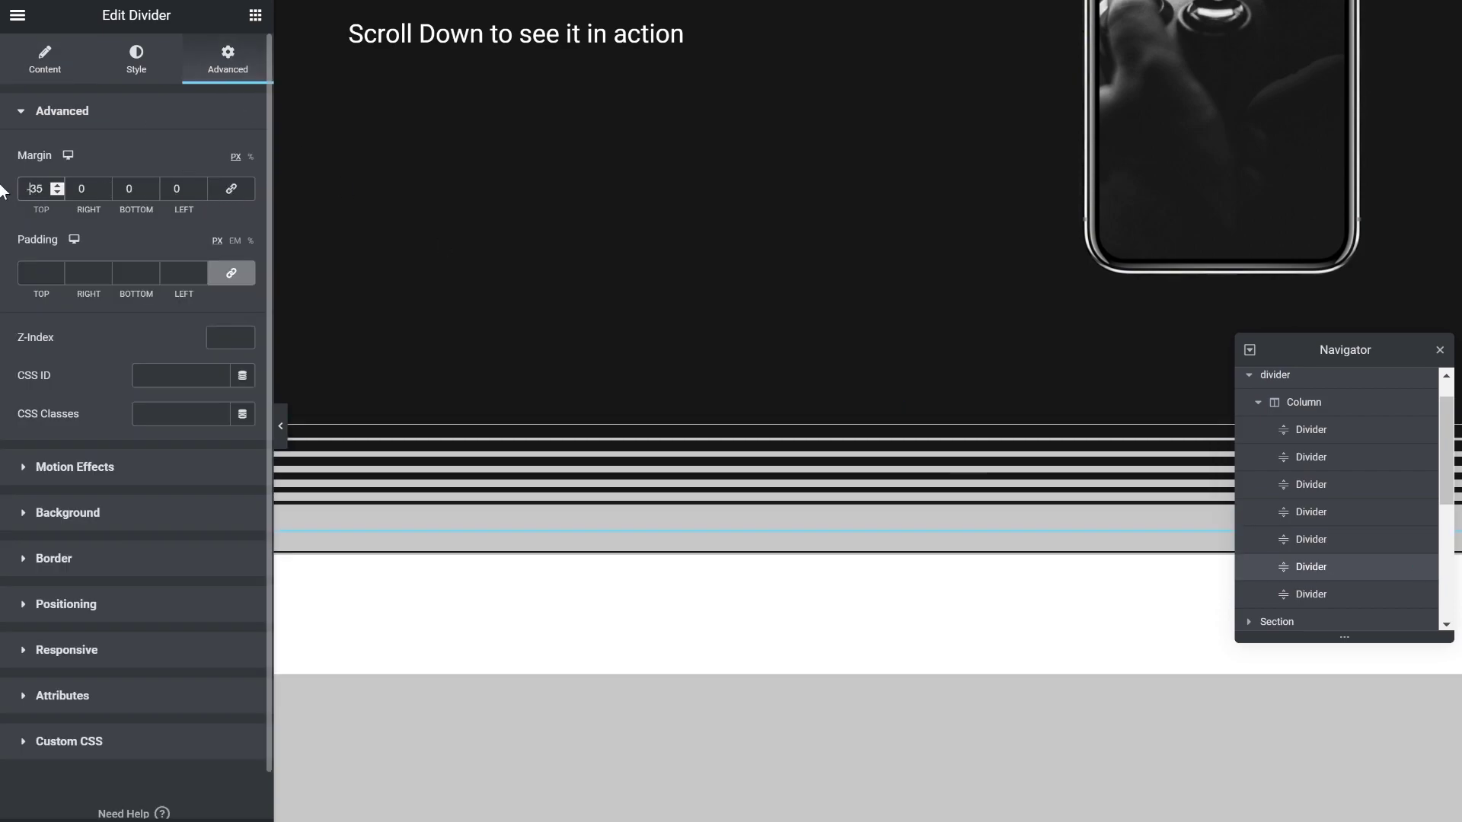
key("ctrl+z")
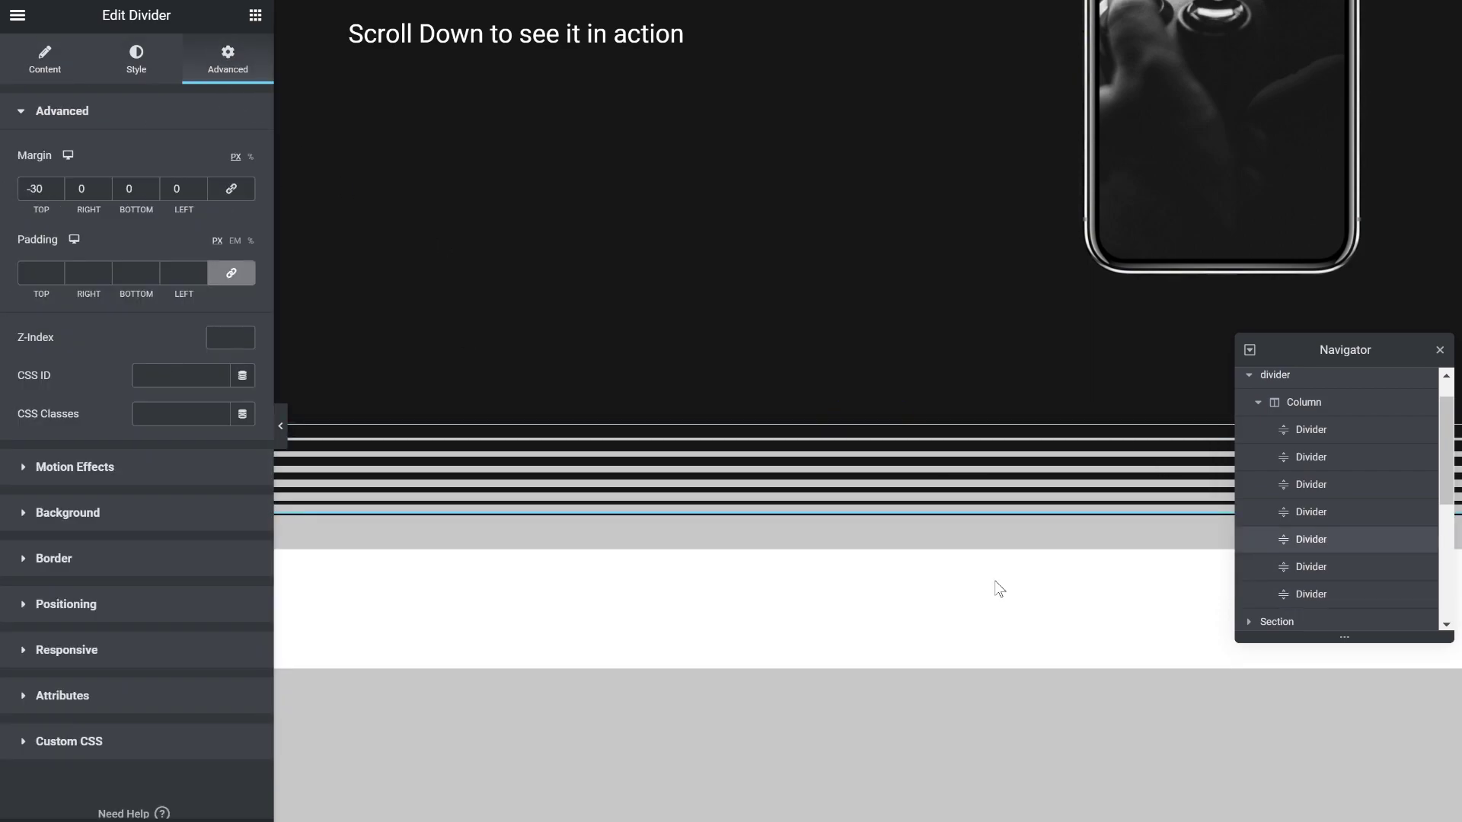
scroll(927, 568, "down", 3)
Collapse the divider column and set the following section's top margin to 0.
left_click(1324, 404)
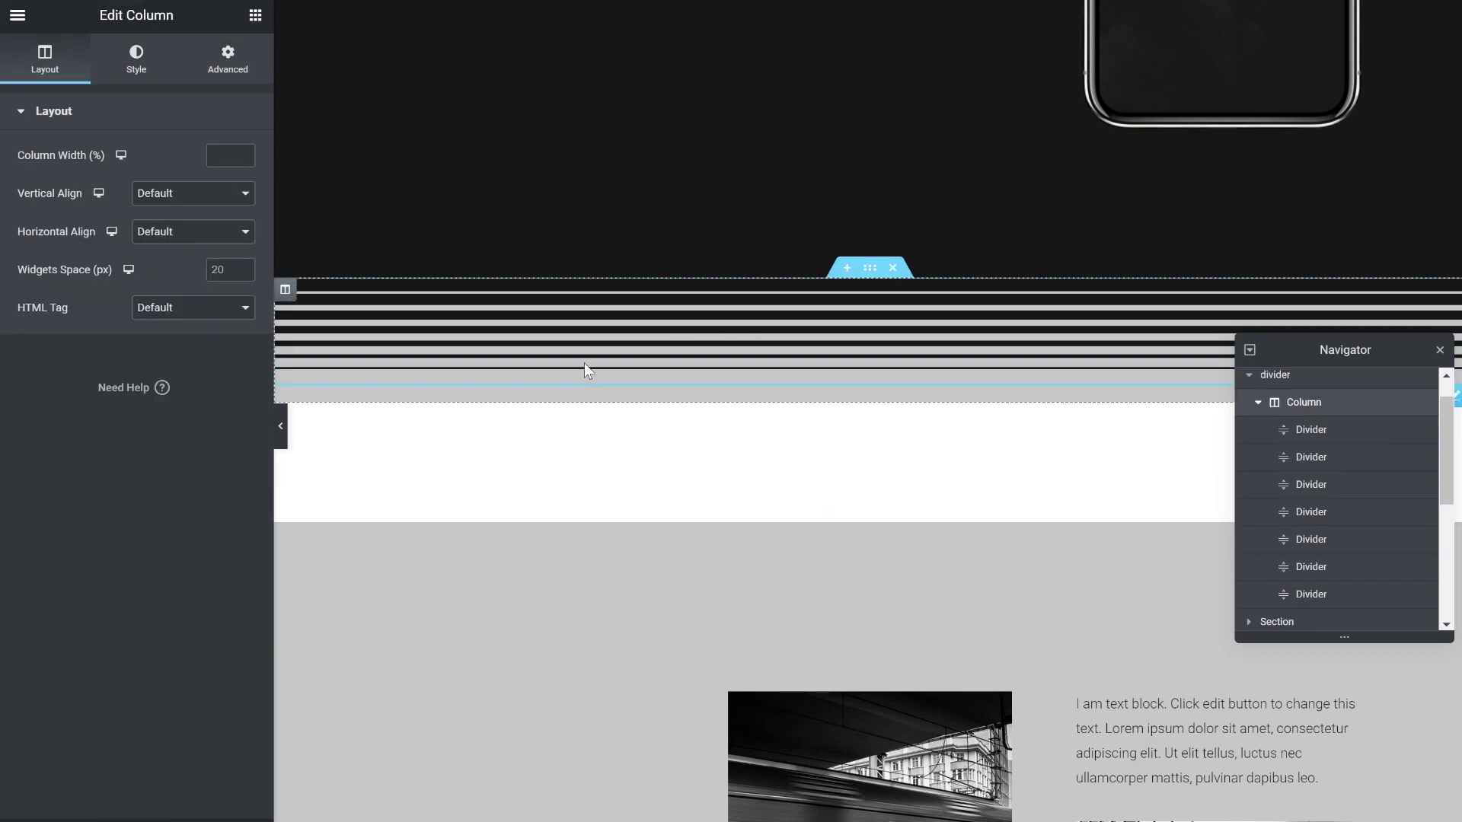
scroll(1013, 460, "up", 1)
scroll(997, 457, "up", 1)
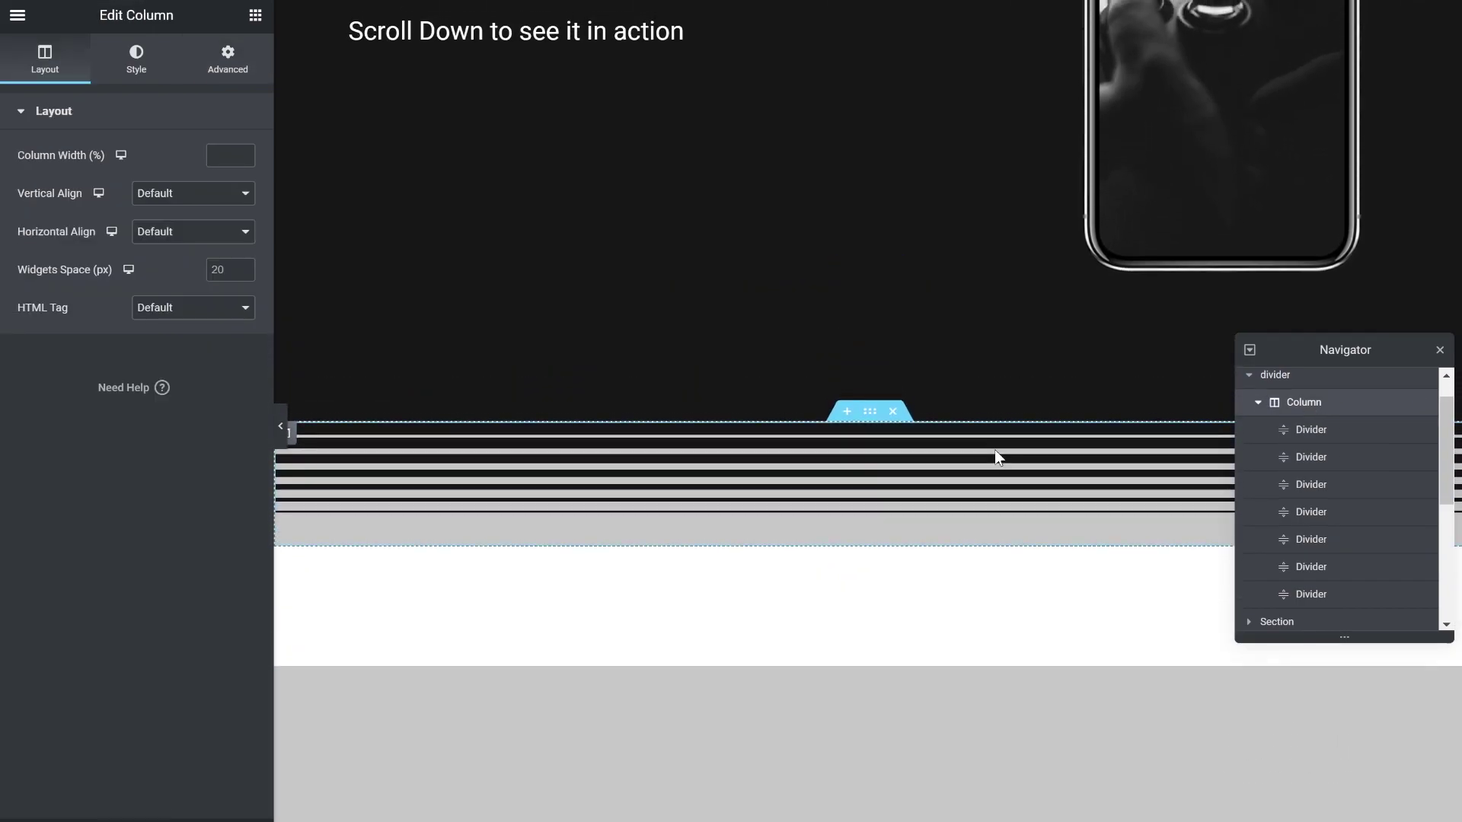
left_click(1258, 403)
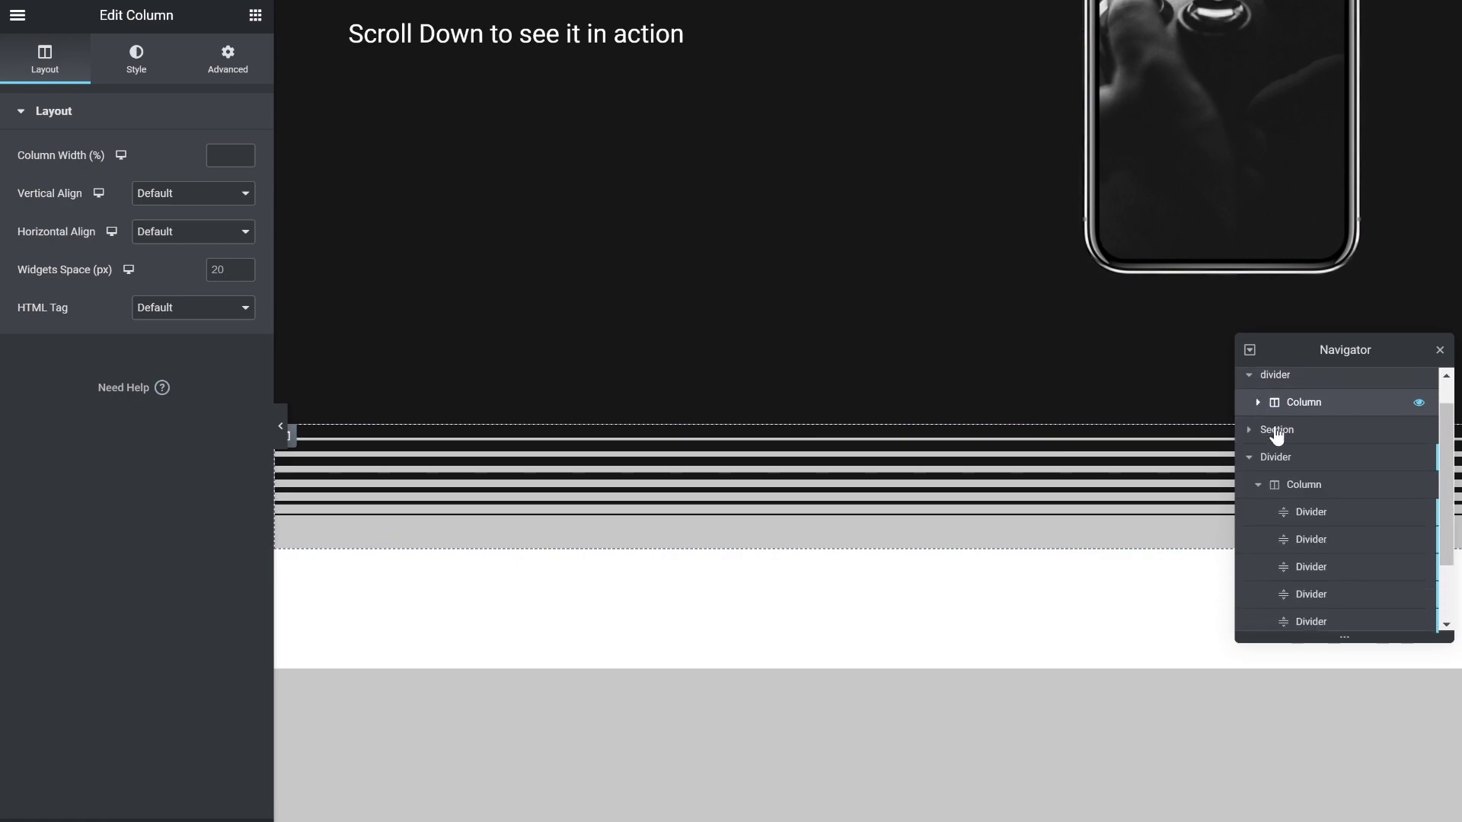
left_click(1276, 431)
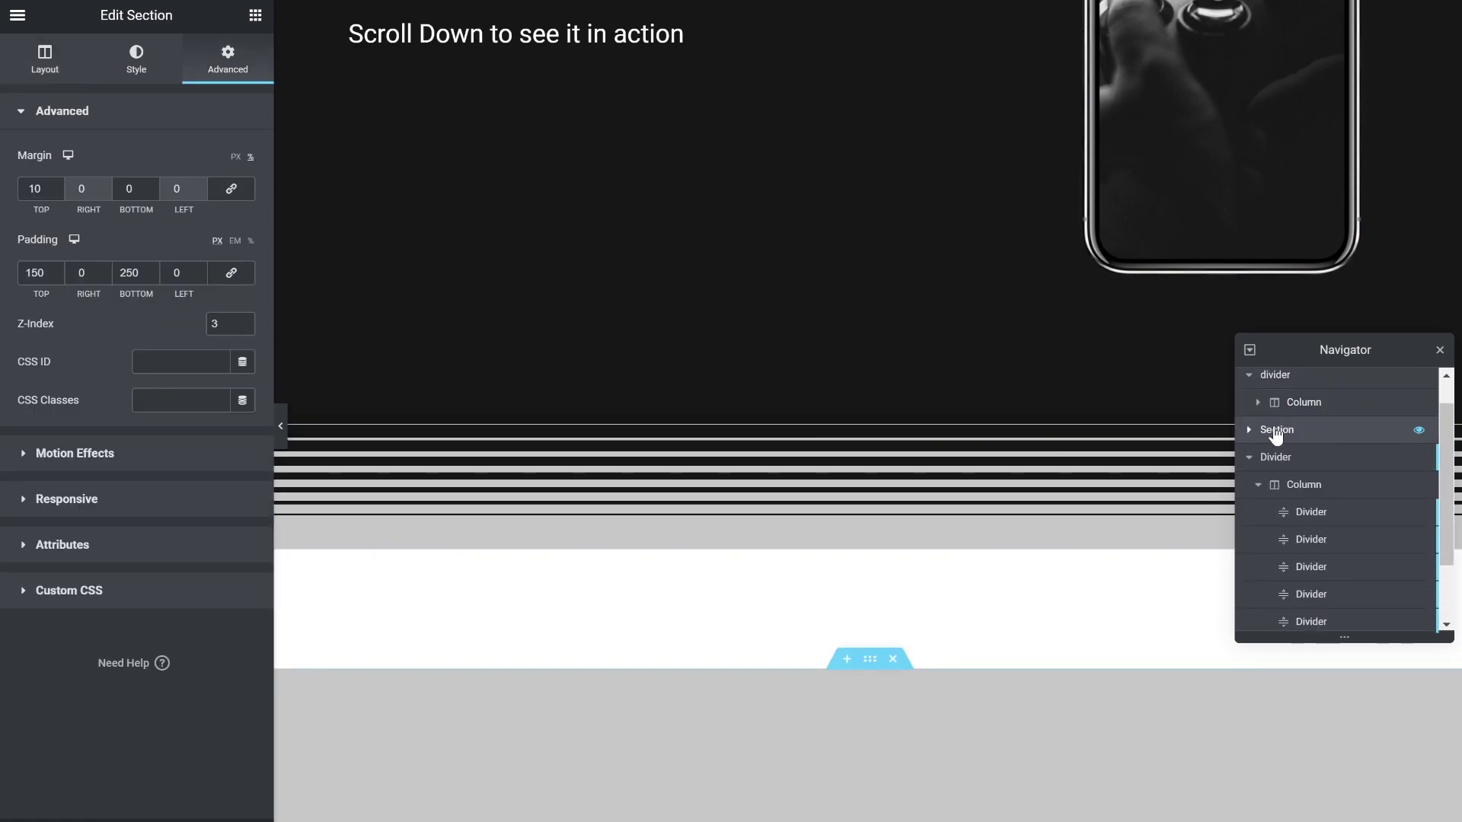
double_click(32, 189)
type("3")
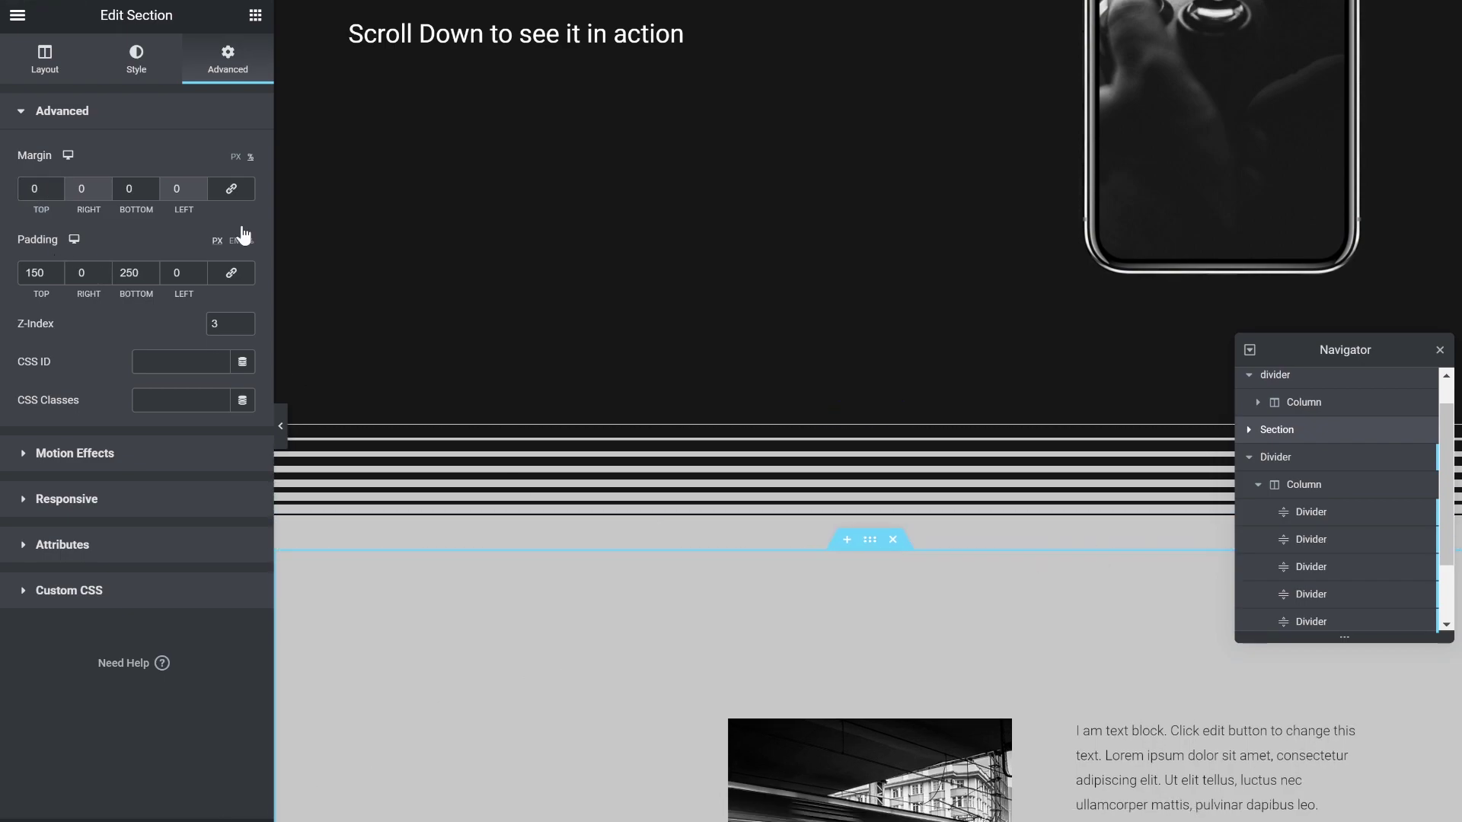
Give the top divider a vertical scroll effect at speed 6, viewport 50%–79%.
left_click(56, 457)
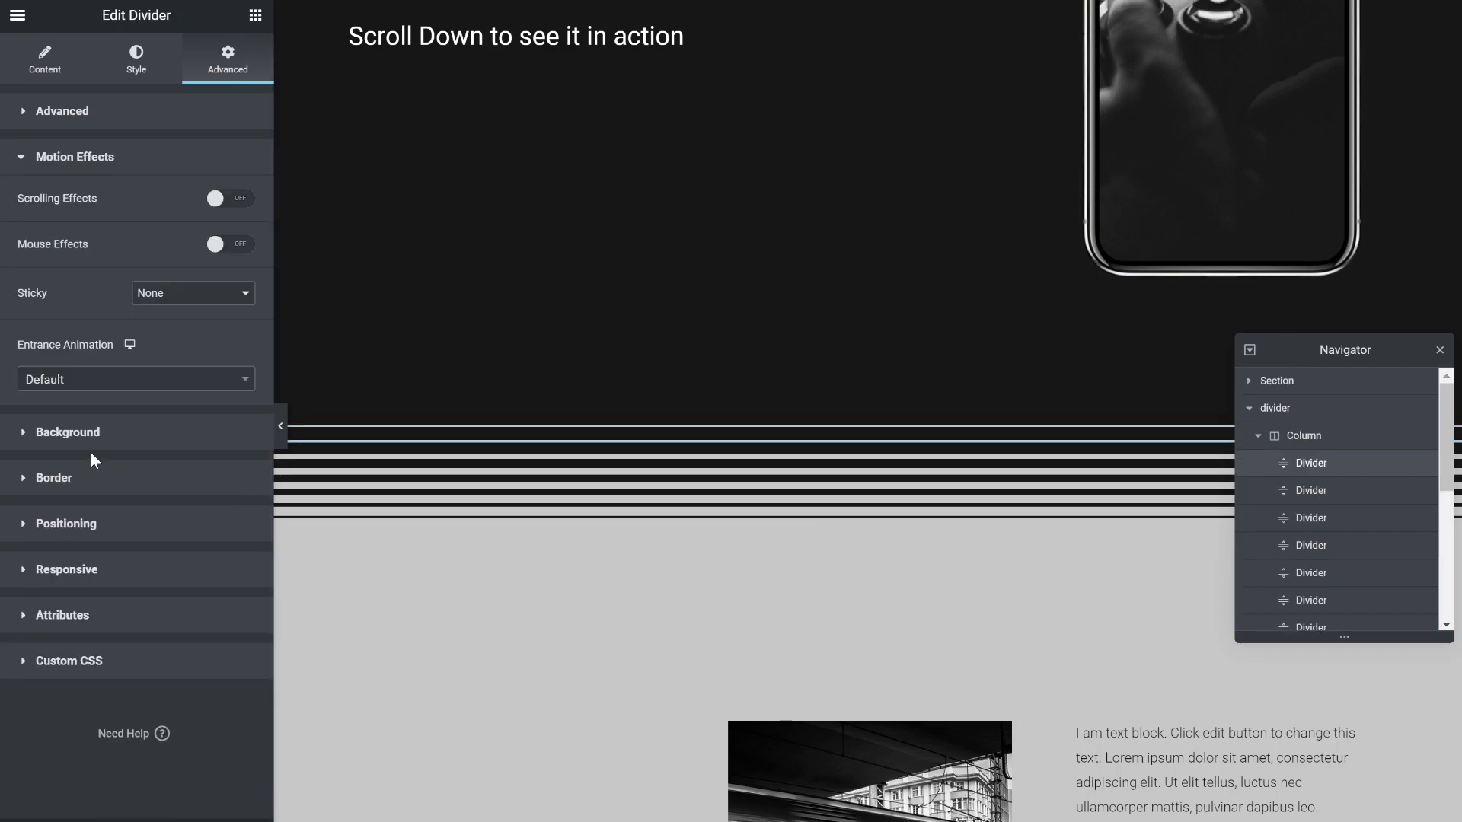
left_click(228, 200)
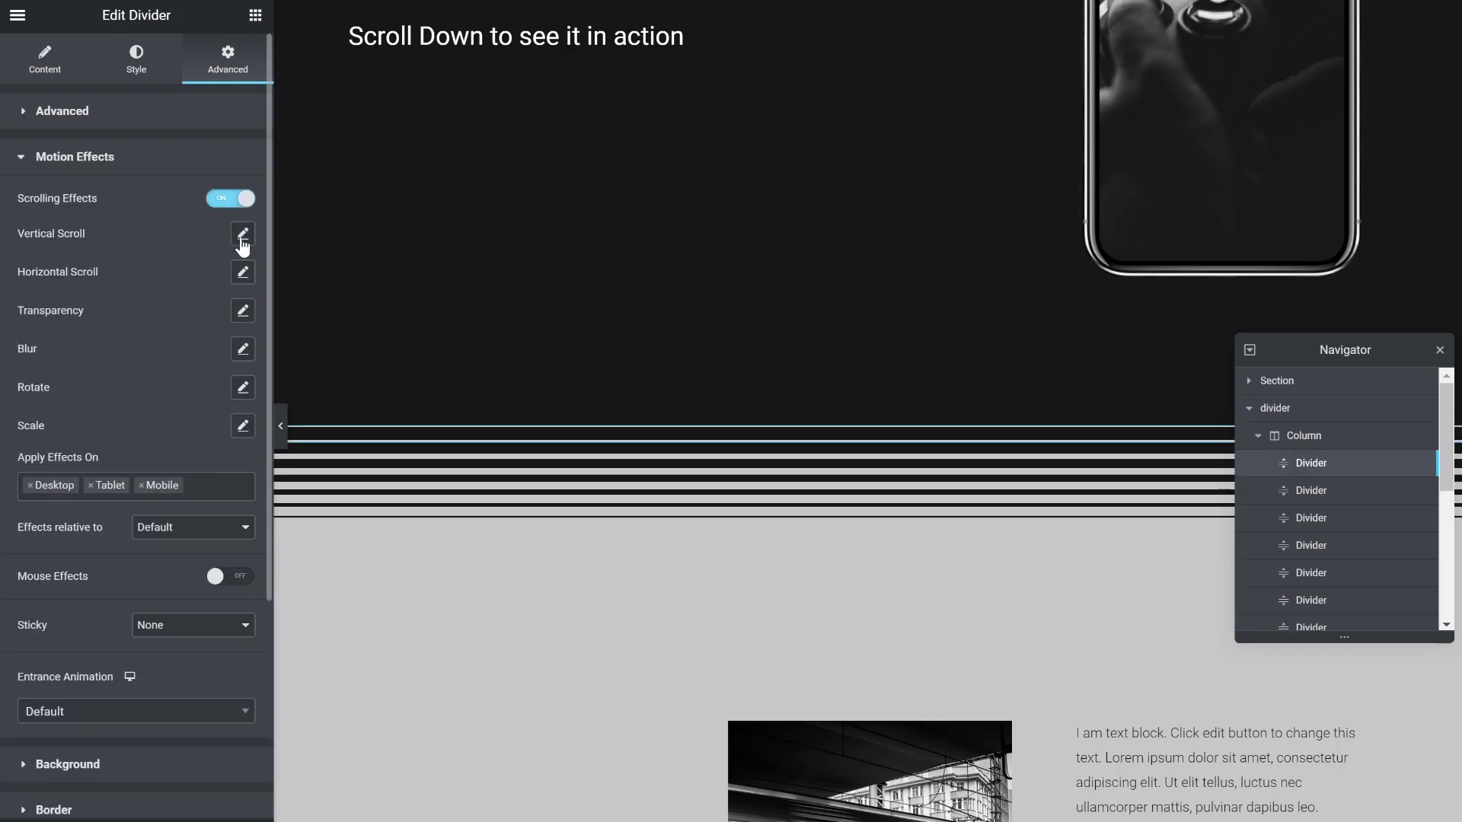
left_click(242, 236)
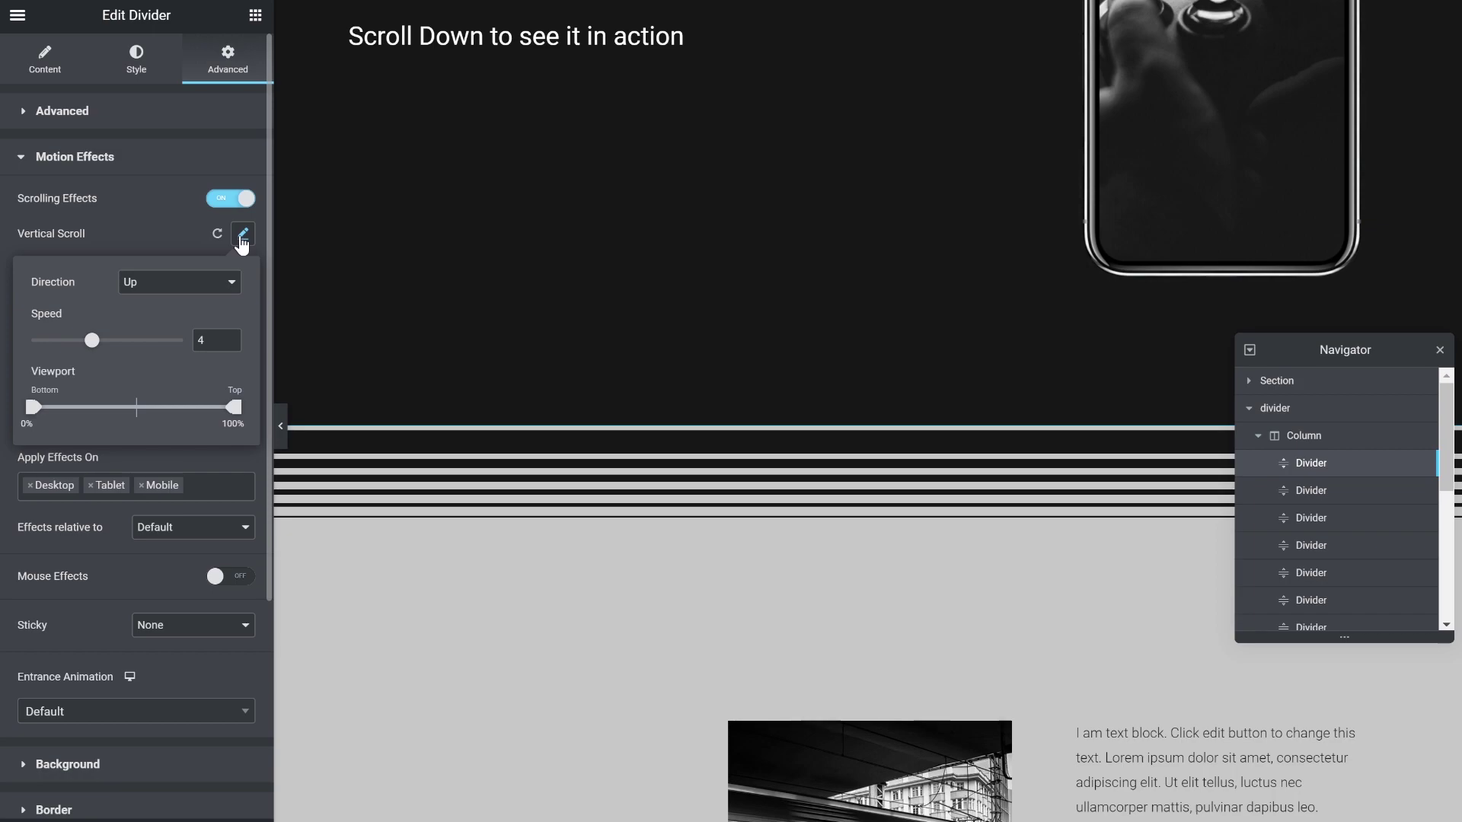
left_click(242, 236)
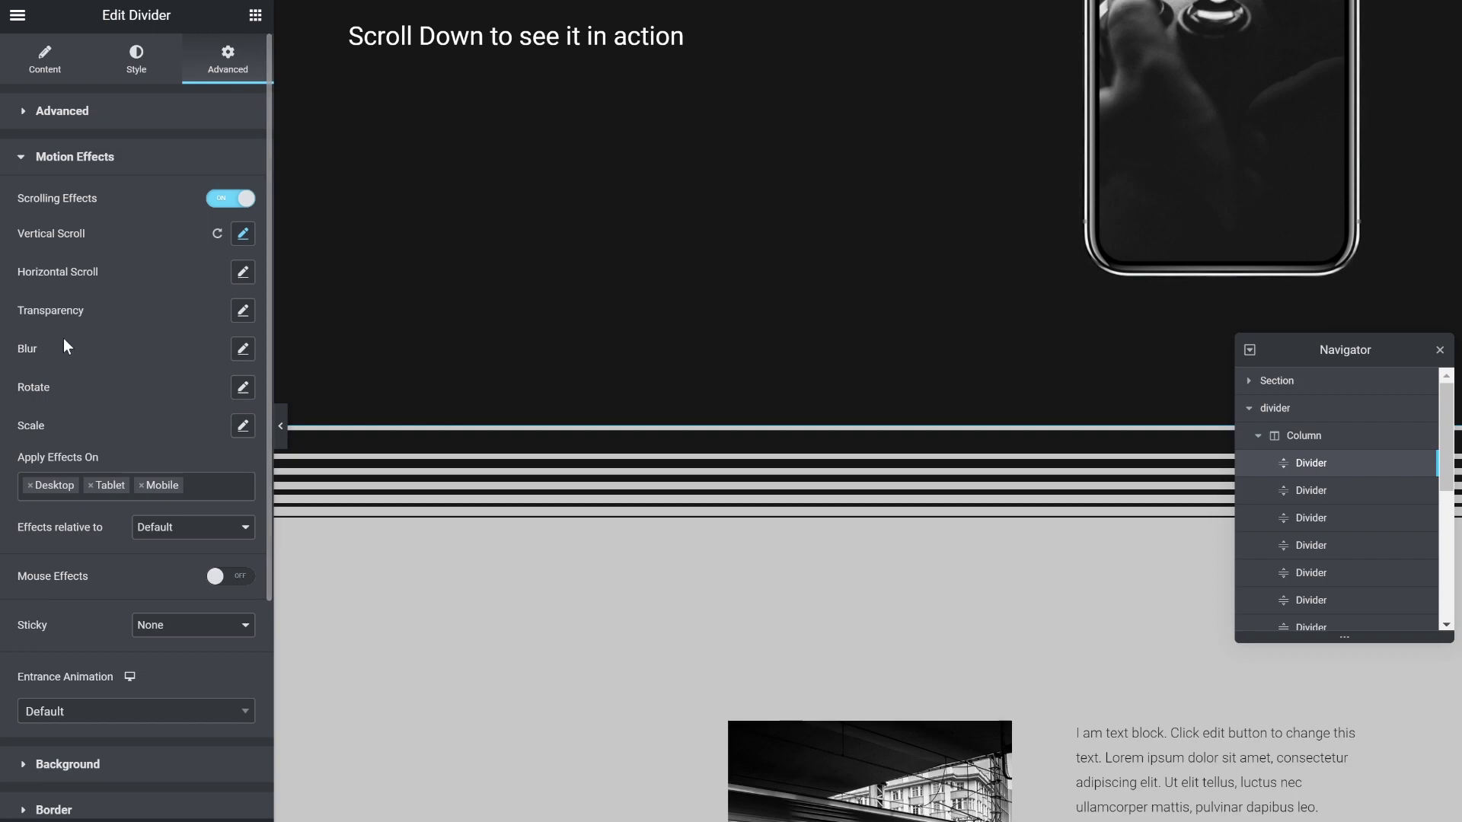
left_click(242, 233)
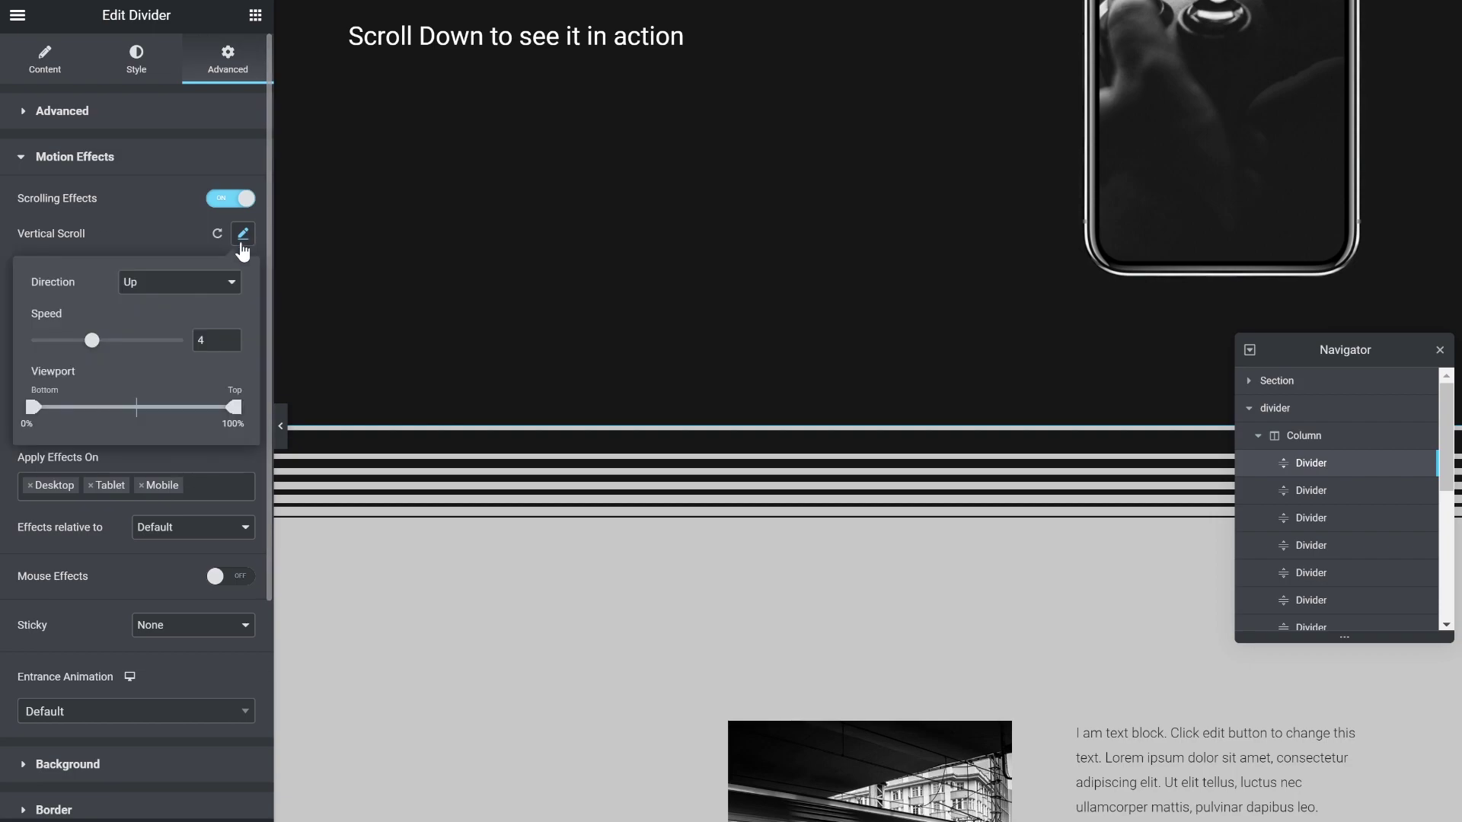
type("6")
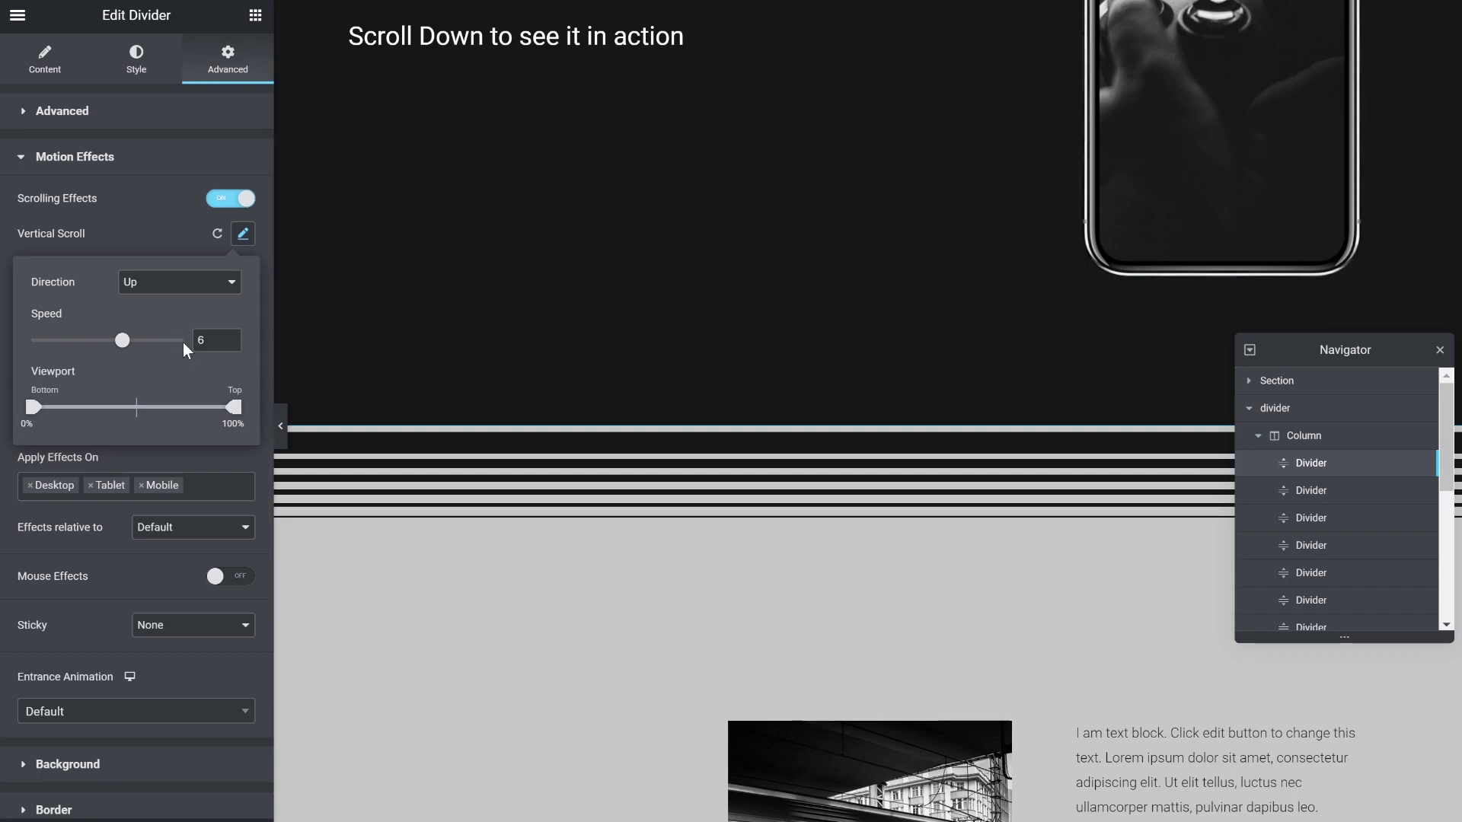
left_click_drag(33, 409, 138, 433)
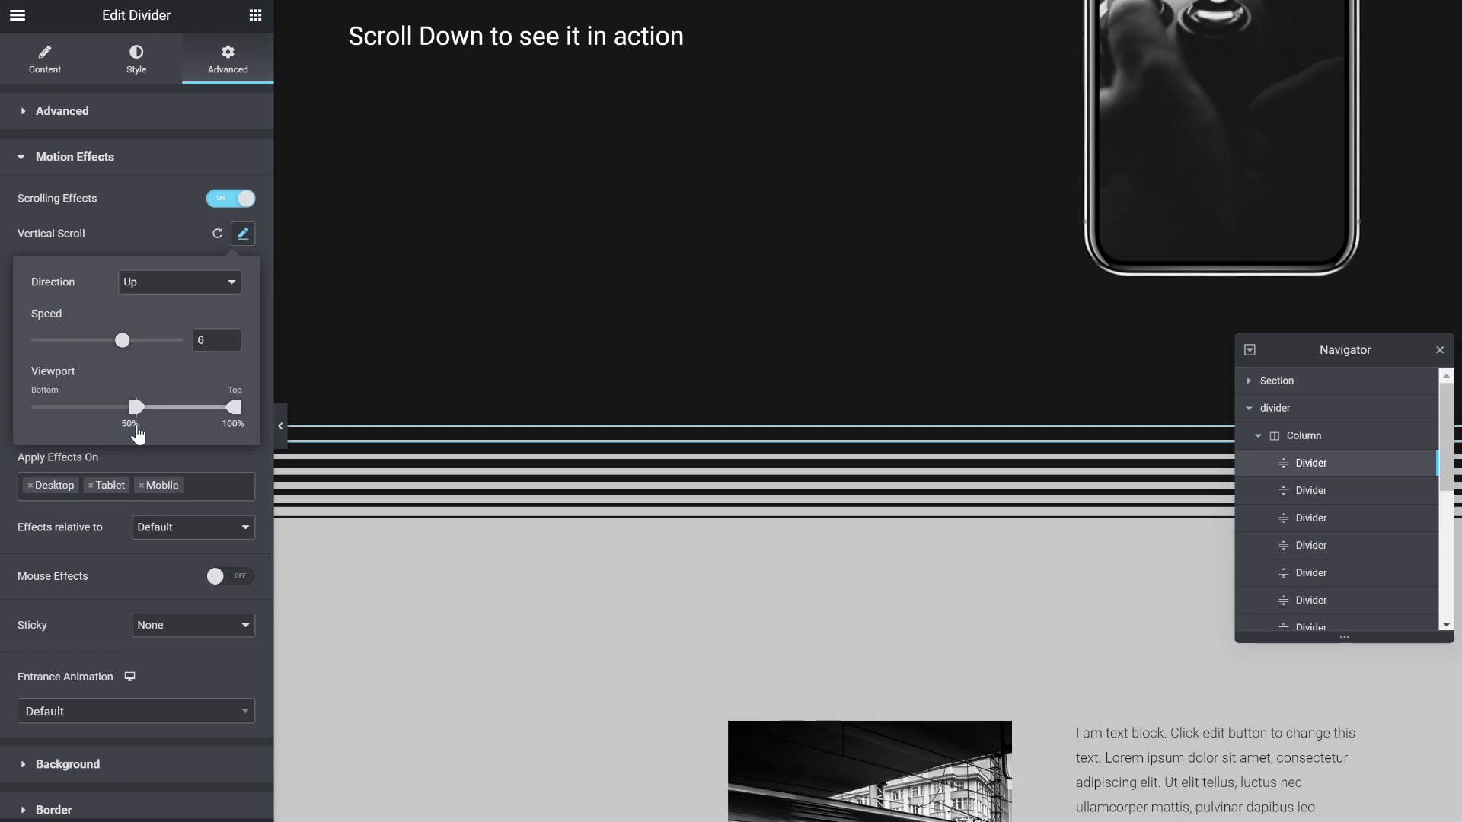
left_click_drag(234, 408, 173, 445)
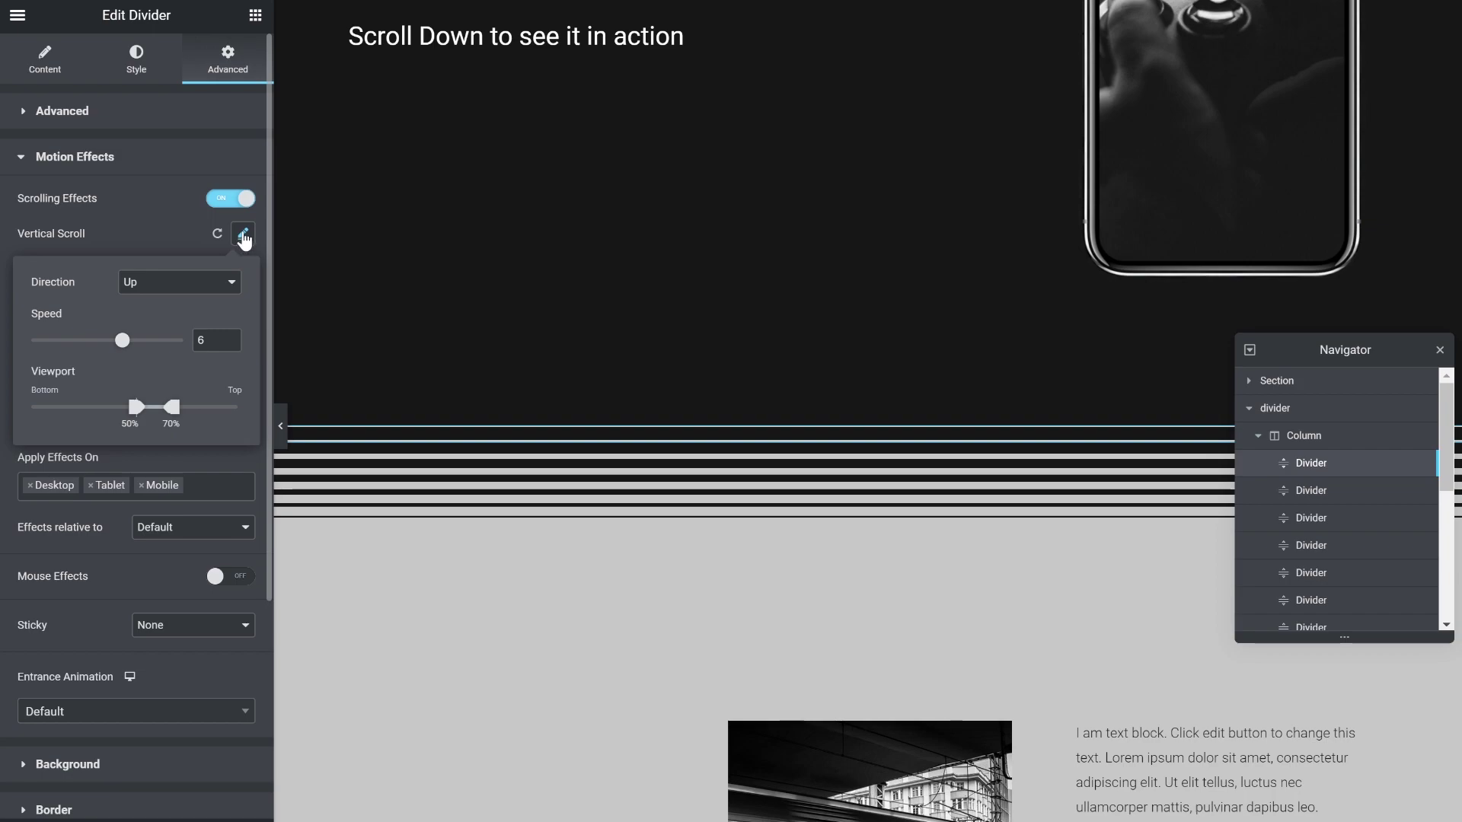
Give the next two divider lines a vertical scroll effect over 50%–70% of the viewport.
left_click(243, 235)
left_click(1323, 503)
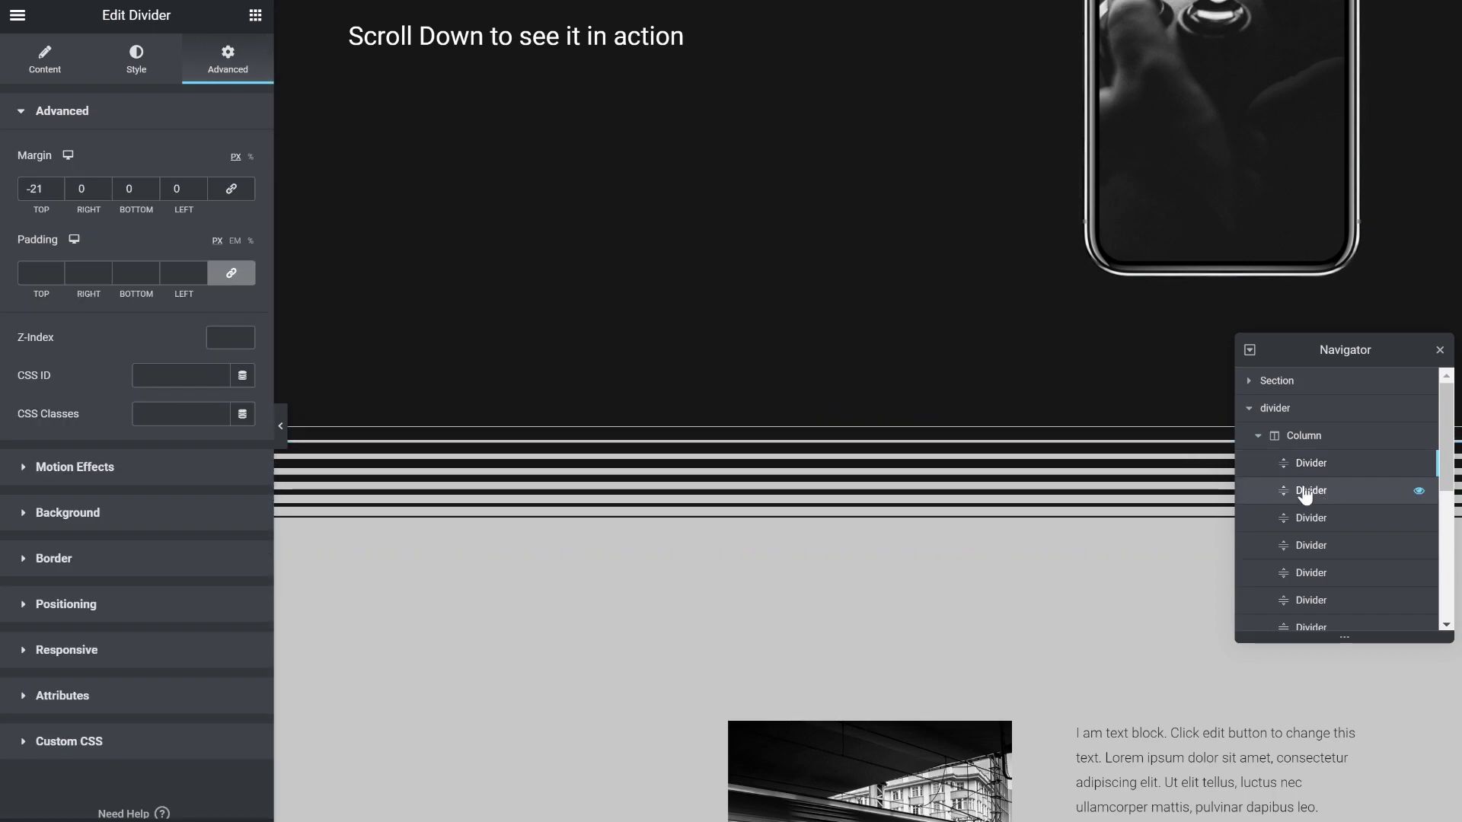
left_click(44, 481)
left_click(221, 199)
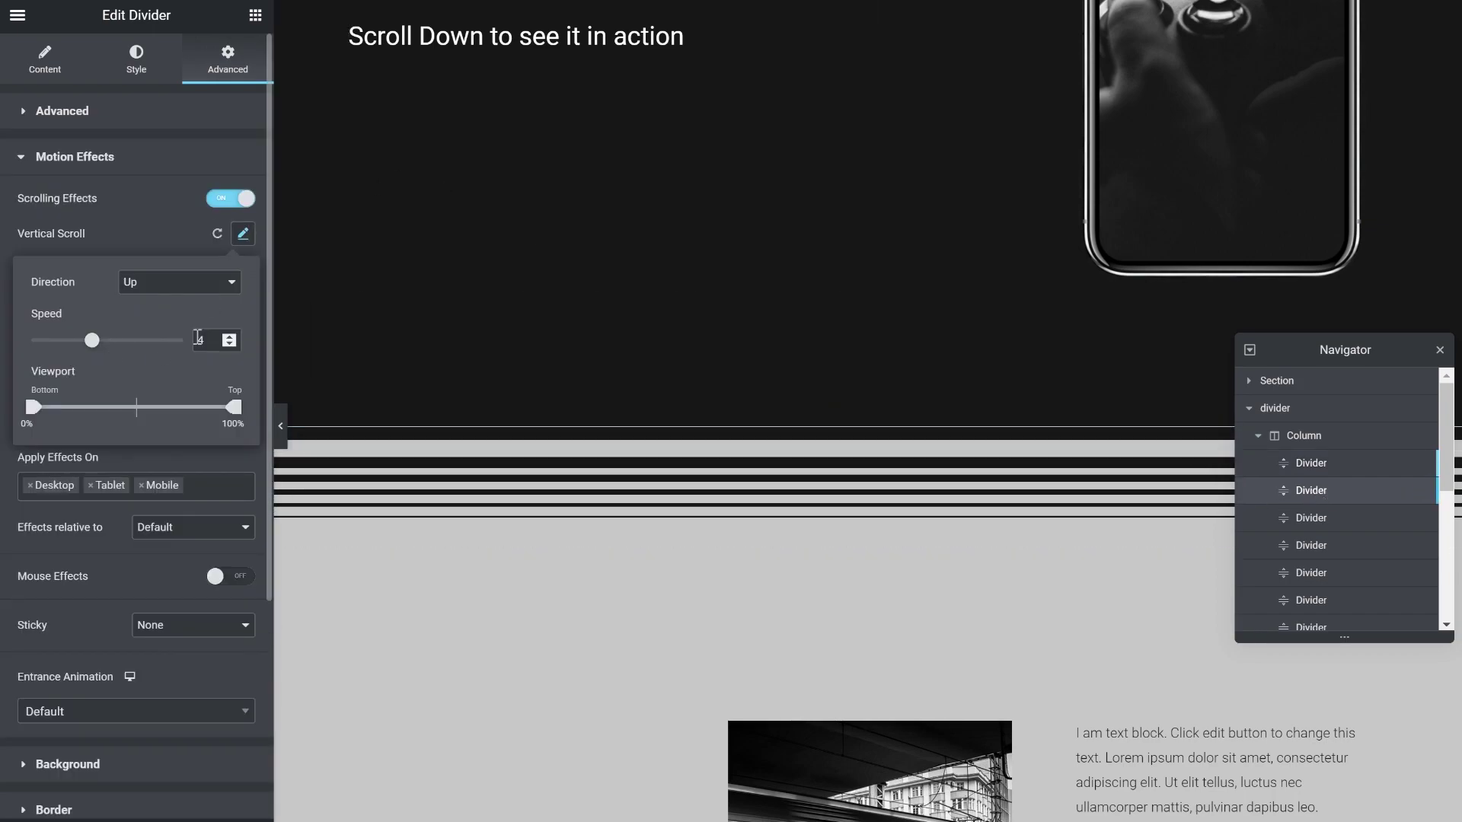
left_click_drag(40, 408, 137, 407)
left_click_drag(237, 408, 169, 408)
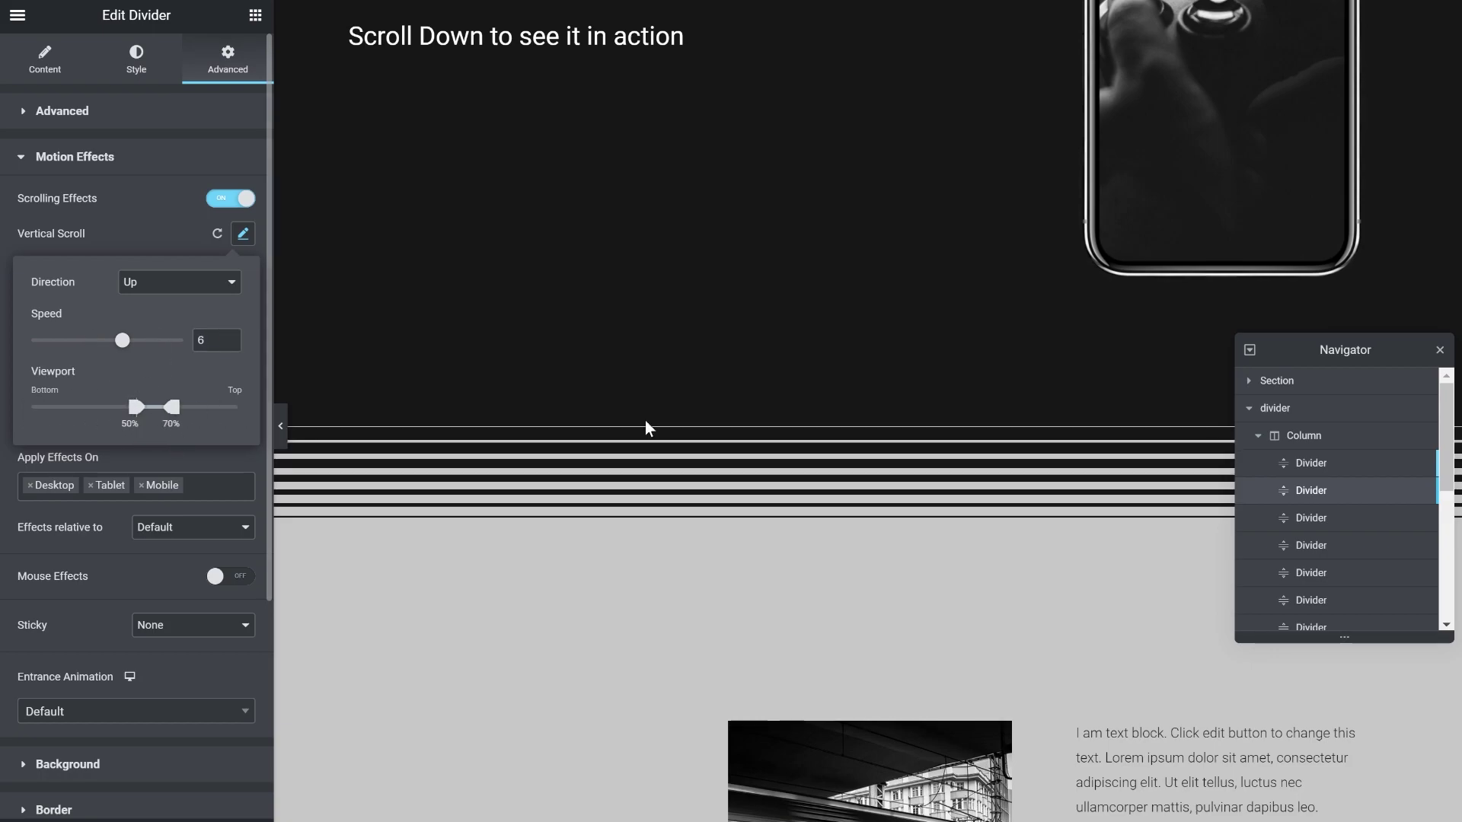
left_click(1323, 518)
left_click(44, 479)
left_click(243, 233)
left_click_drag(33, 408, 136, 407)
left_click_drag(233, 407, 171, 407)
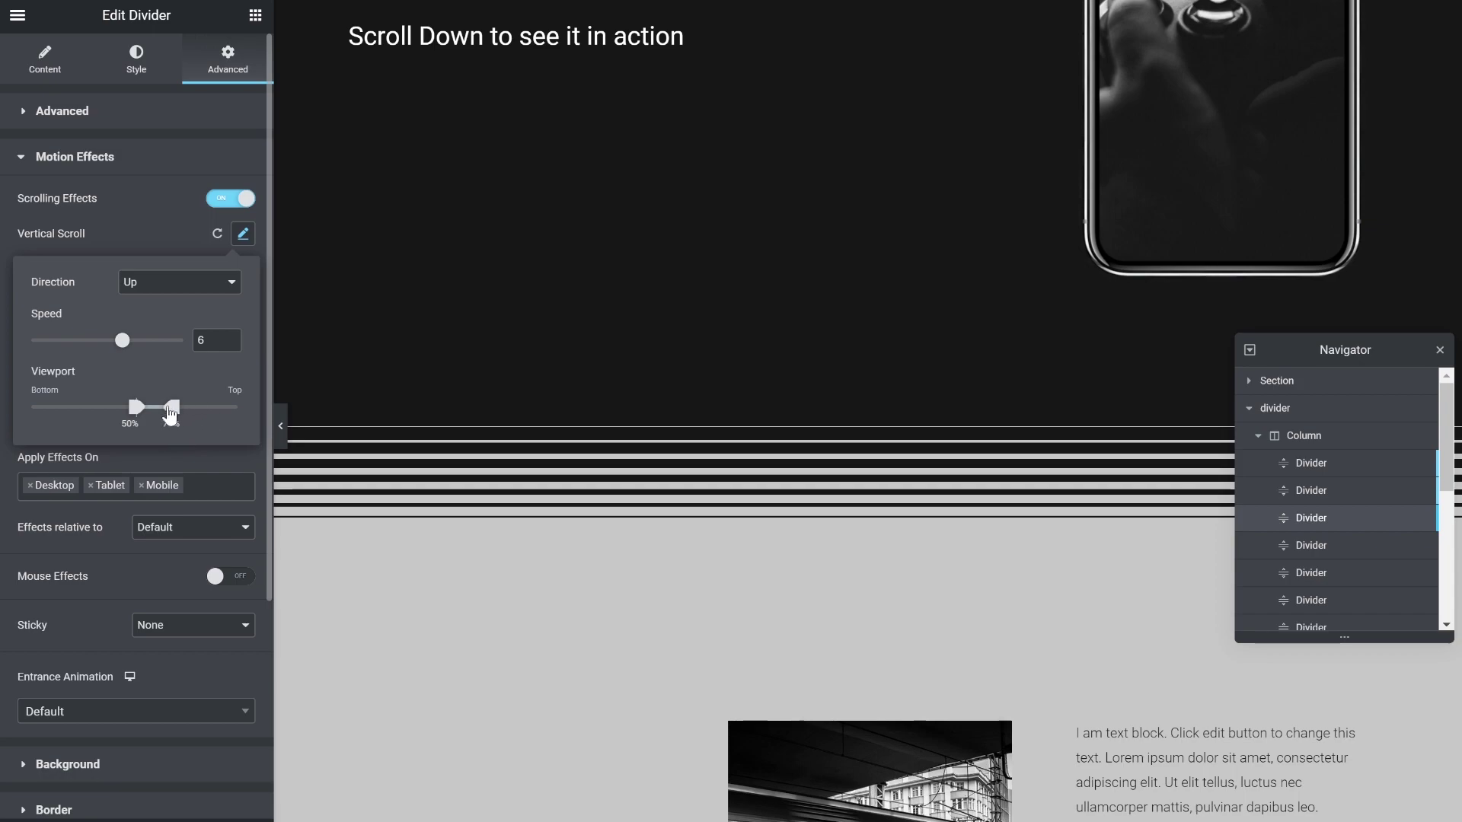
Give the fourth divider line a vertical scroll at speed 6 over 50%–70% of the viewport.
left_click(1298, 551)
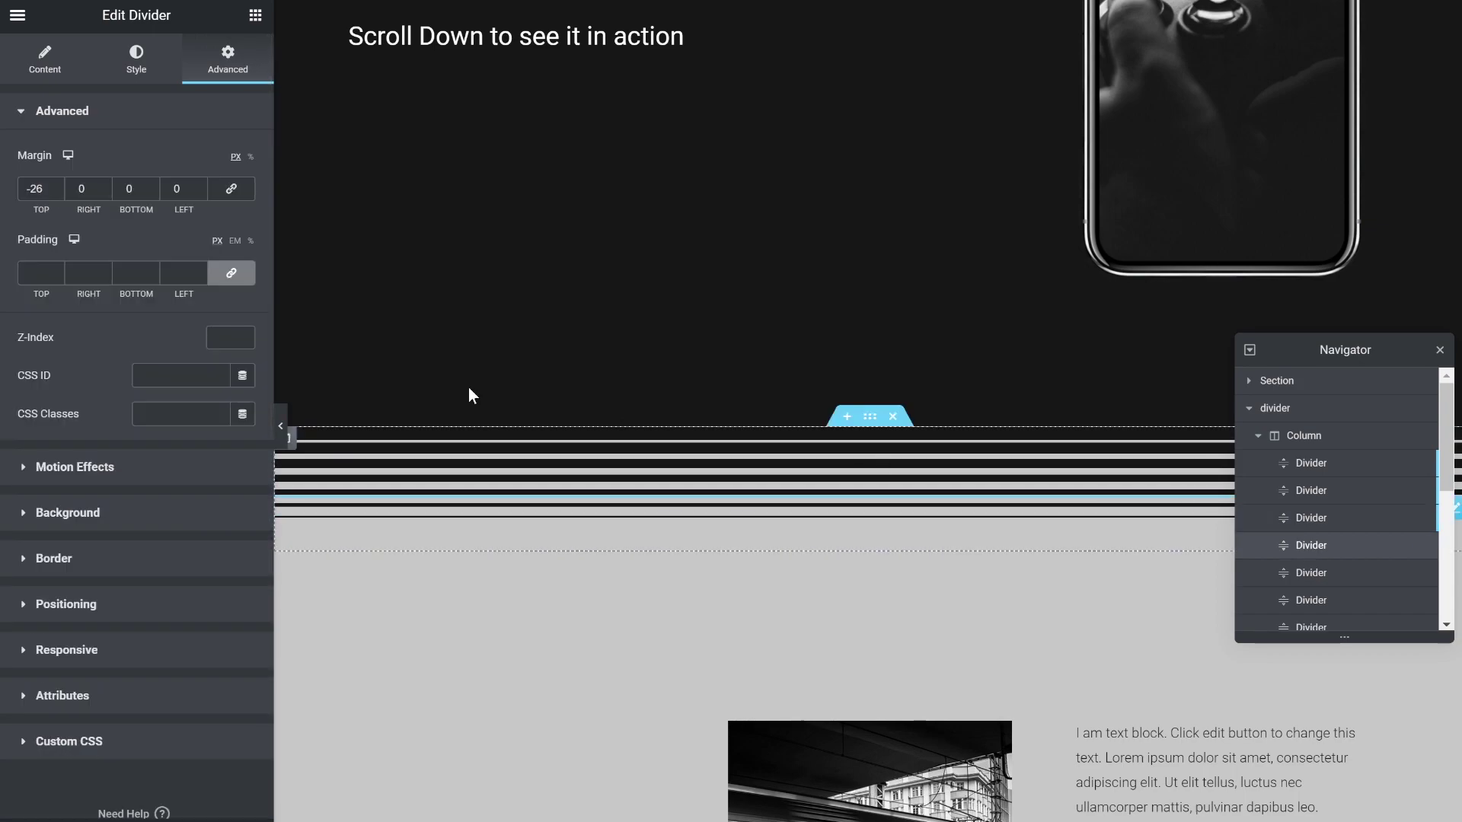
left_click(46, 478)
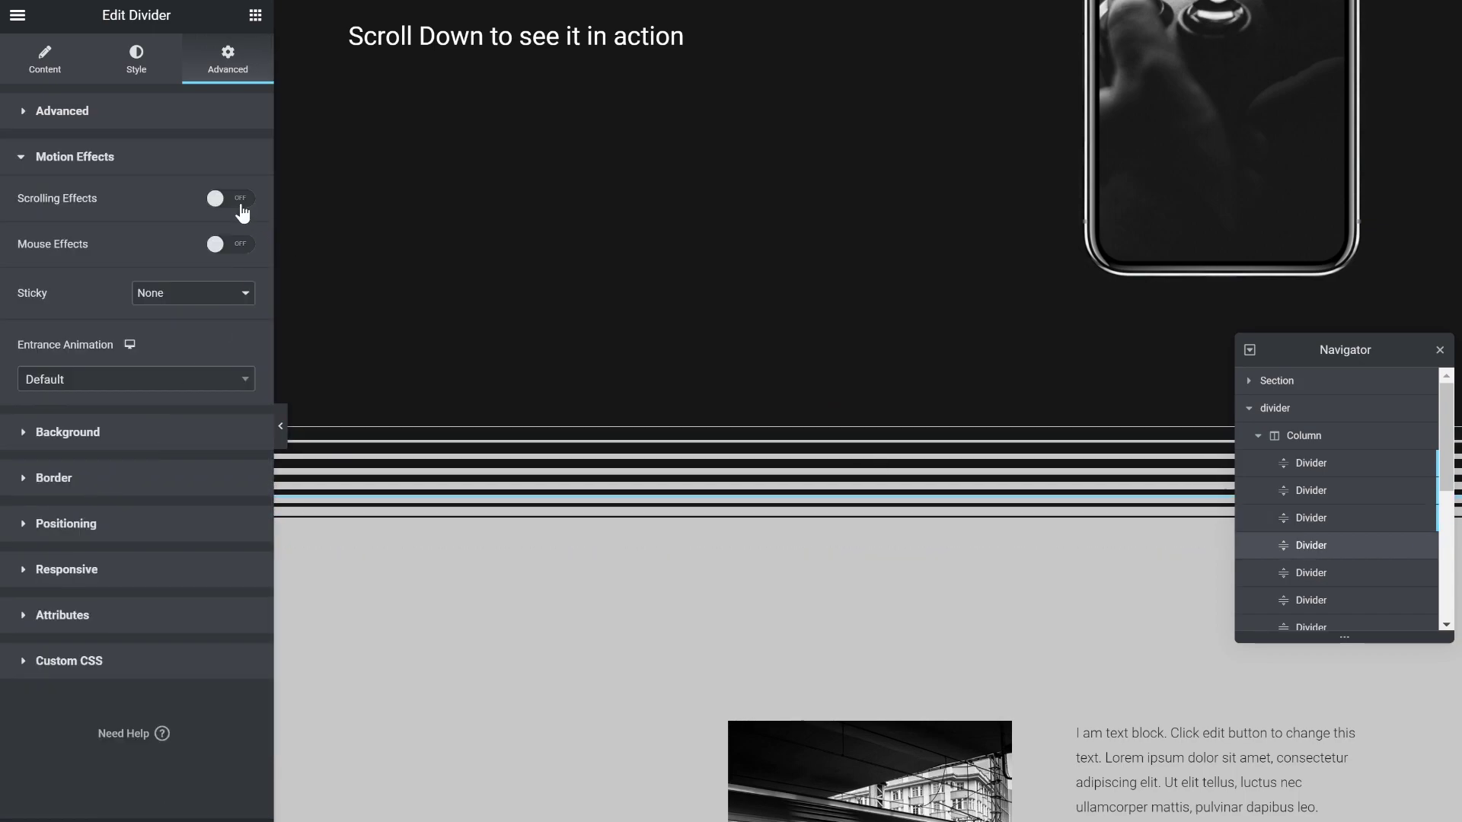
left_click(230, 198)
left_click(243, 235)
double_click(204, 340)
type("6")
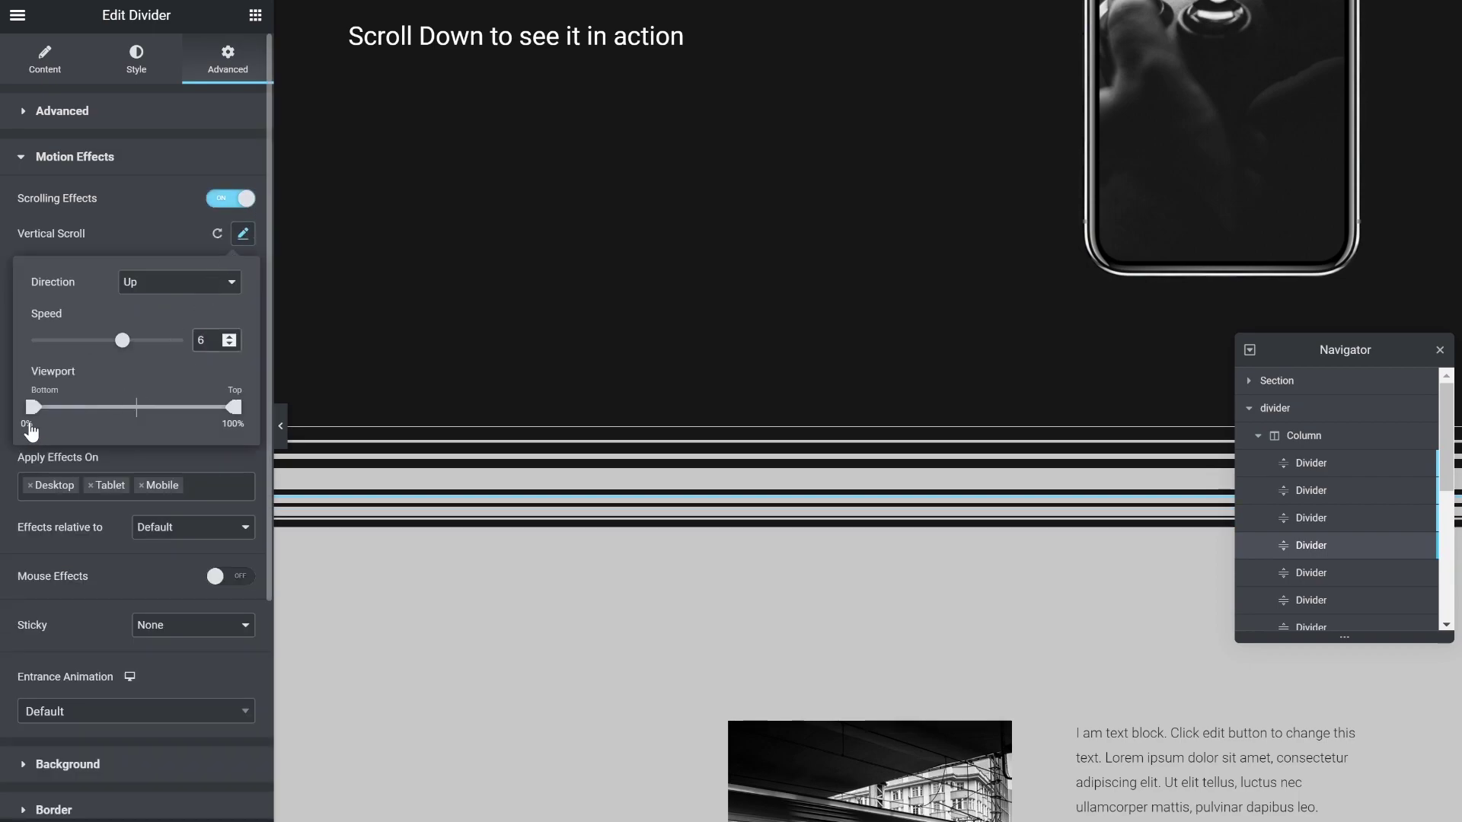
left_click_drag(36, 417, 135, 411)
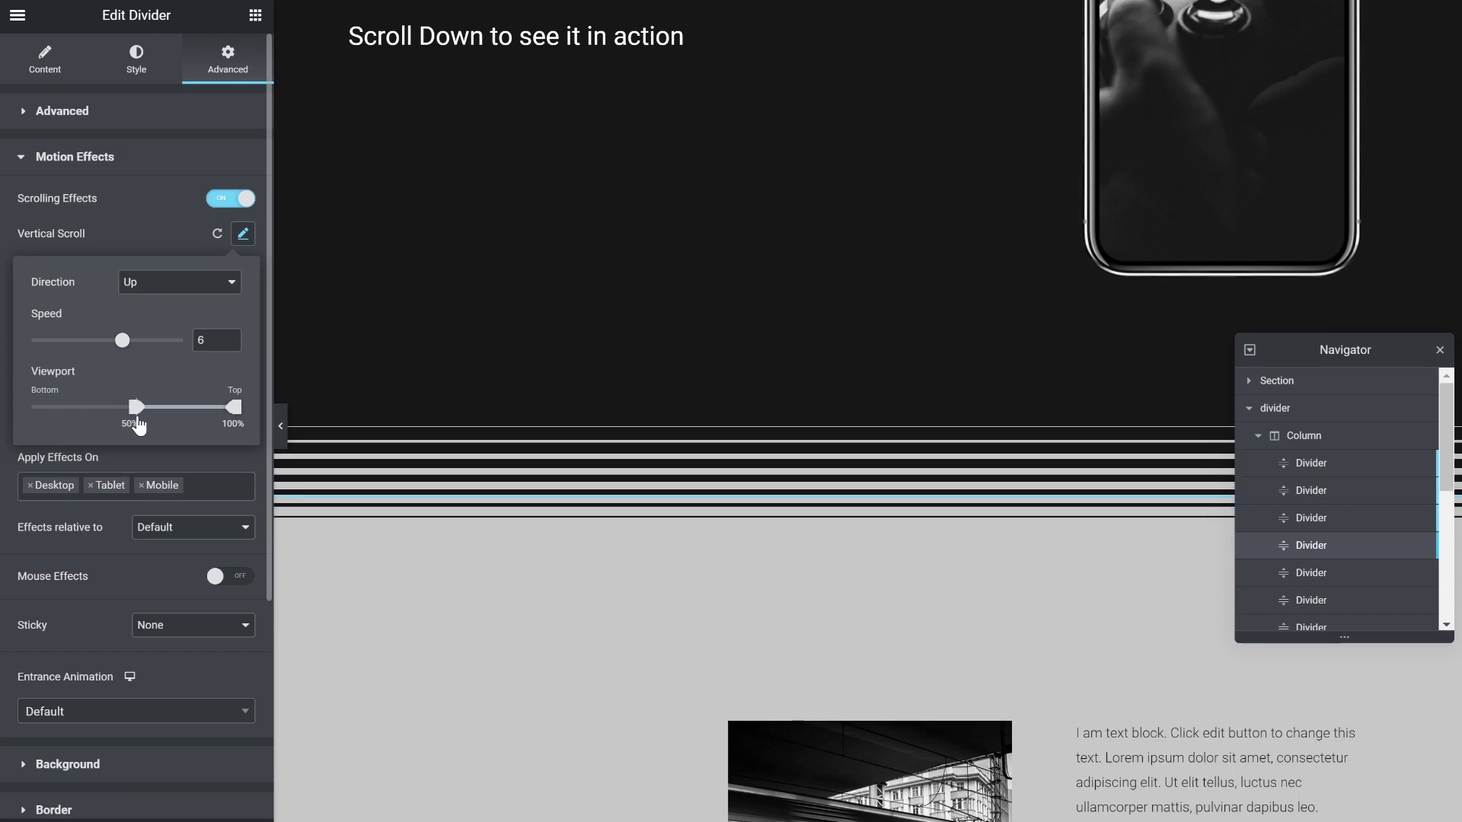
left_click_drag(236, 422, 174, 439)
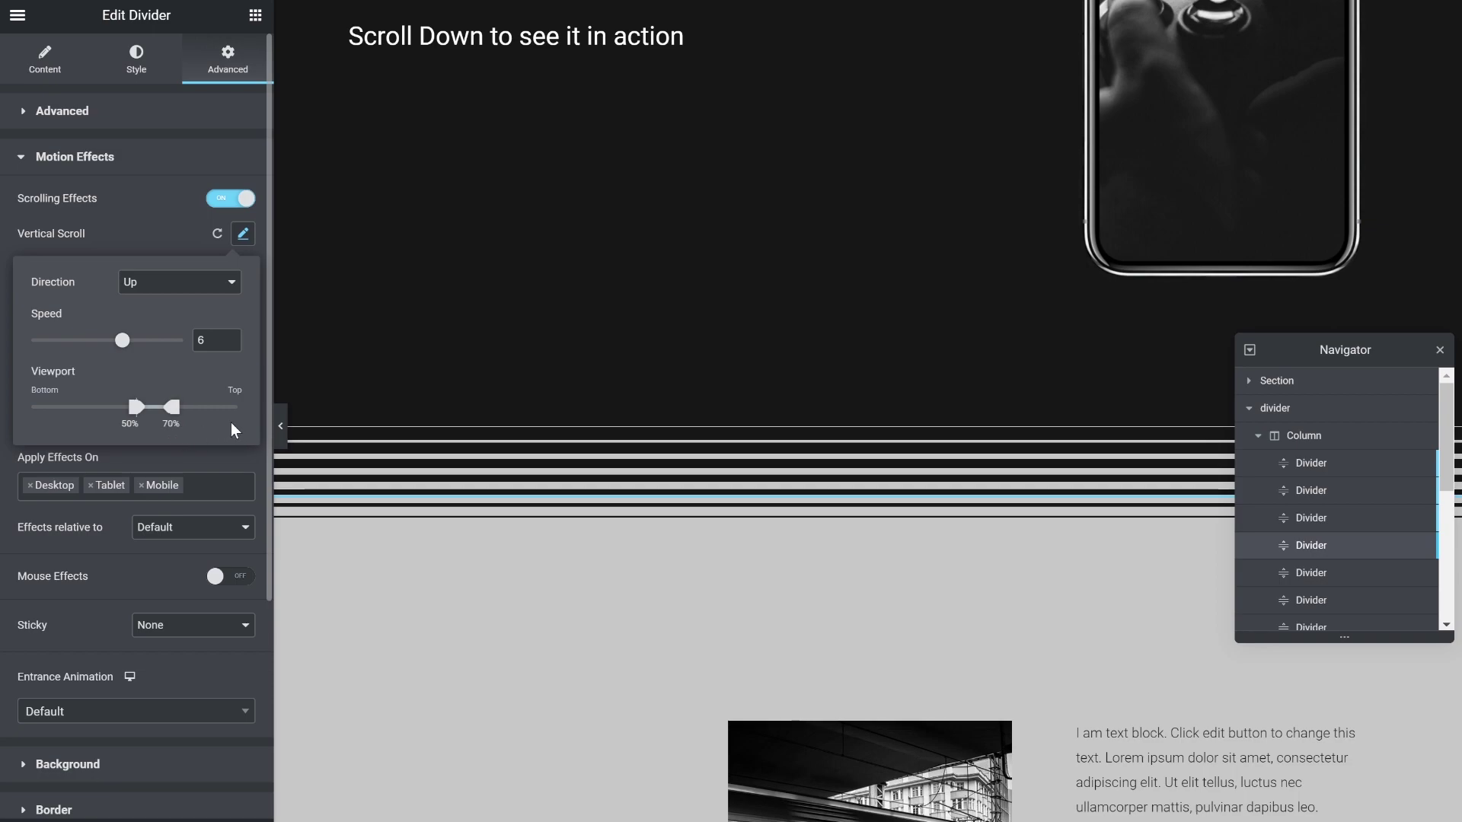
left_click(242, 236)
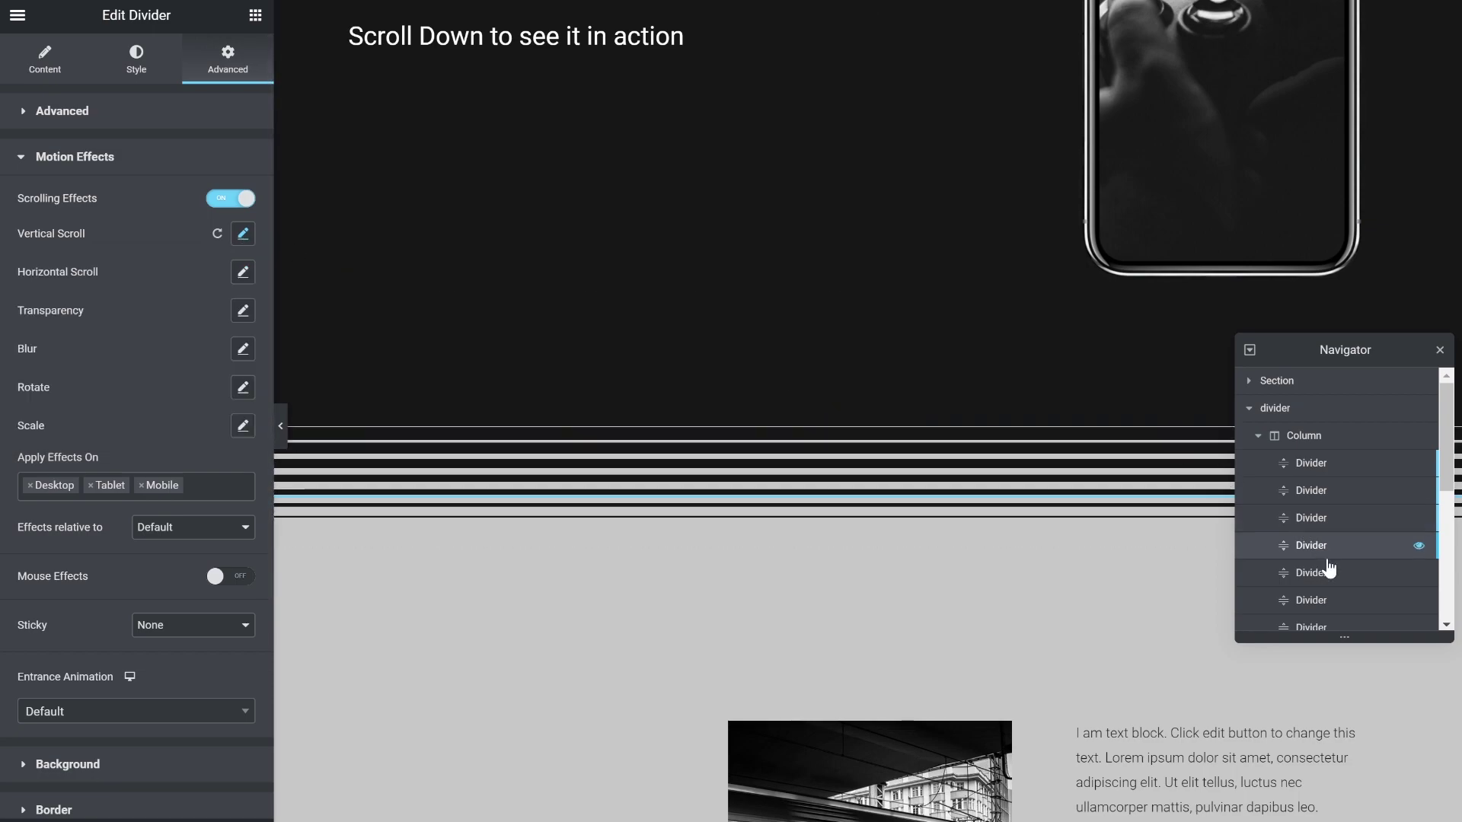
Enable scrolling effects on another divider, starting at 50% with a narrowed end point.
left_click(1252, 570)
scroll(1349, 506, "down", 1)
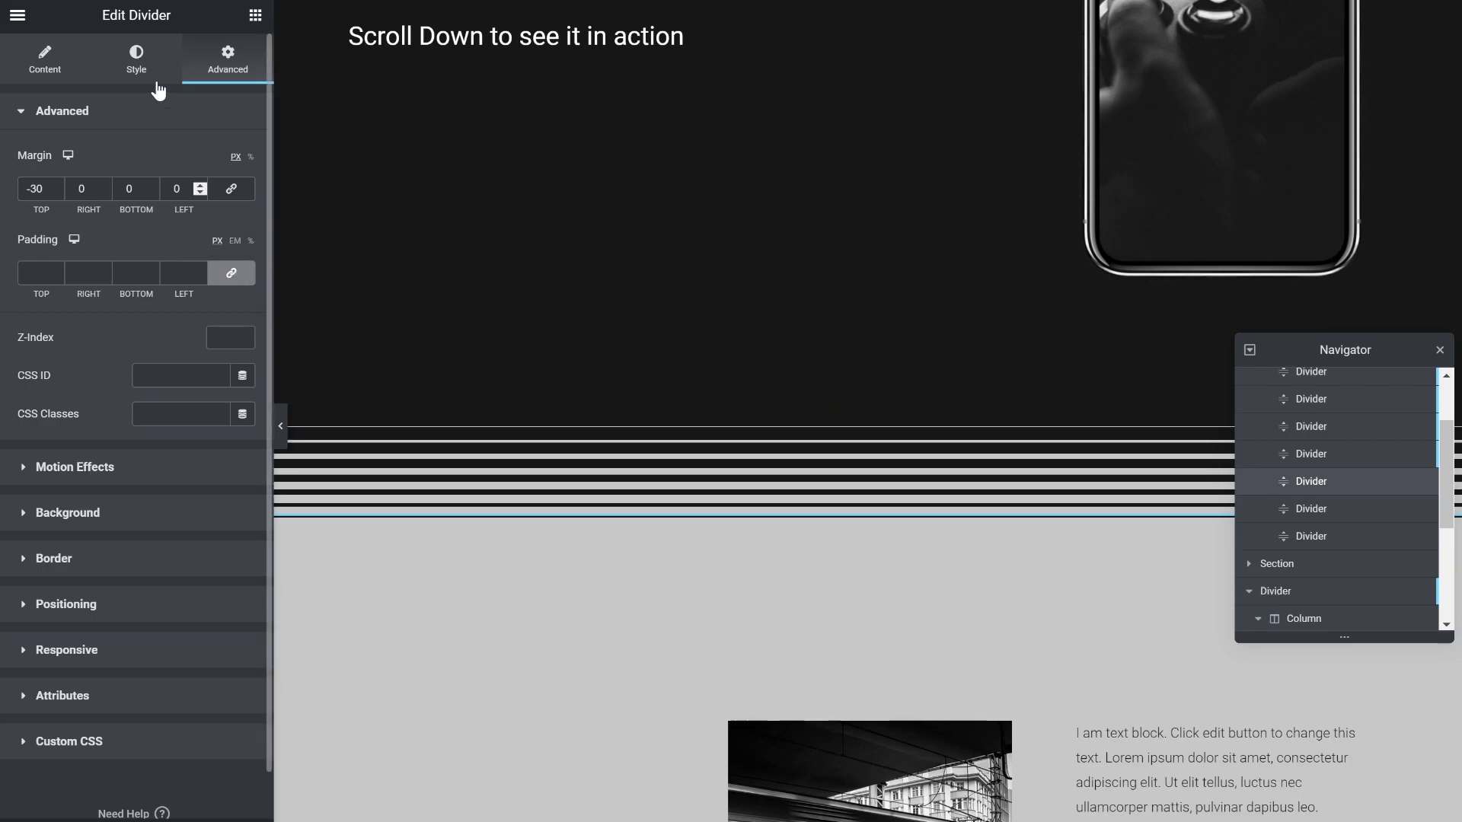
left_click(88, 466)
left_click(230, 198)
left_click(242, 234)
left_click_drag(33, 408, 134, 407)
left_click_drag(228, 407, 216, 407)
Enable vertical scroll on the remaining dividers, with ranges starting around 50–55% of the viewport.
left_click(1310, 508)
left_click(69, 555)
left_click(230, 198)
left_click(243, 233)
left_click_drag(32, 407, 170, 407)
left_click(1309, 537)
left_click(230, 198)
left_click(242, 234)
left_click_drag(33, 407, 135, 407)
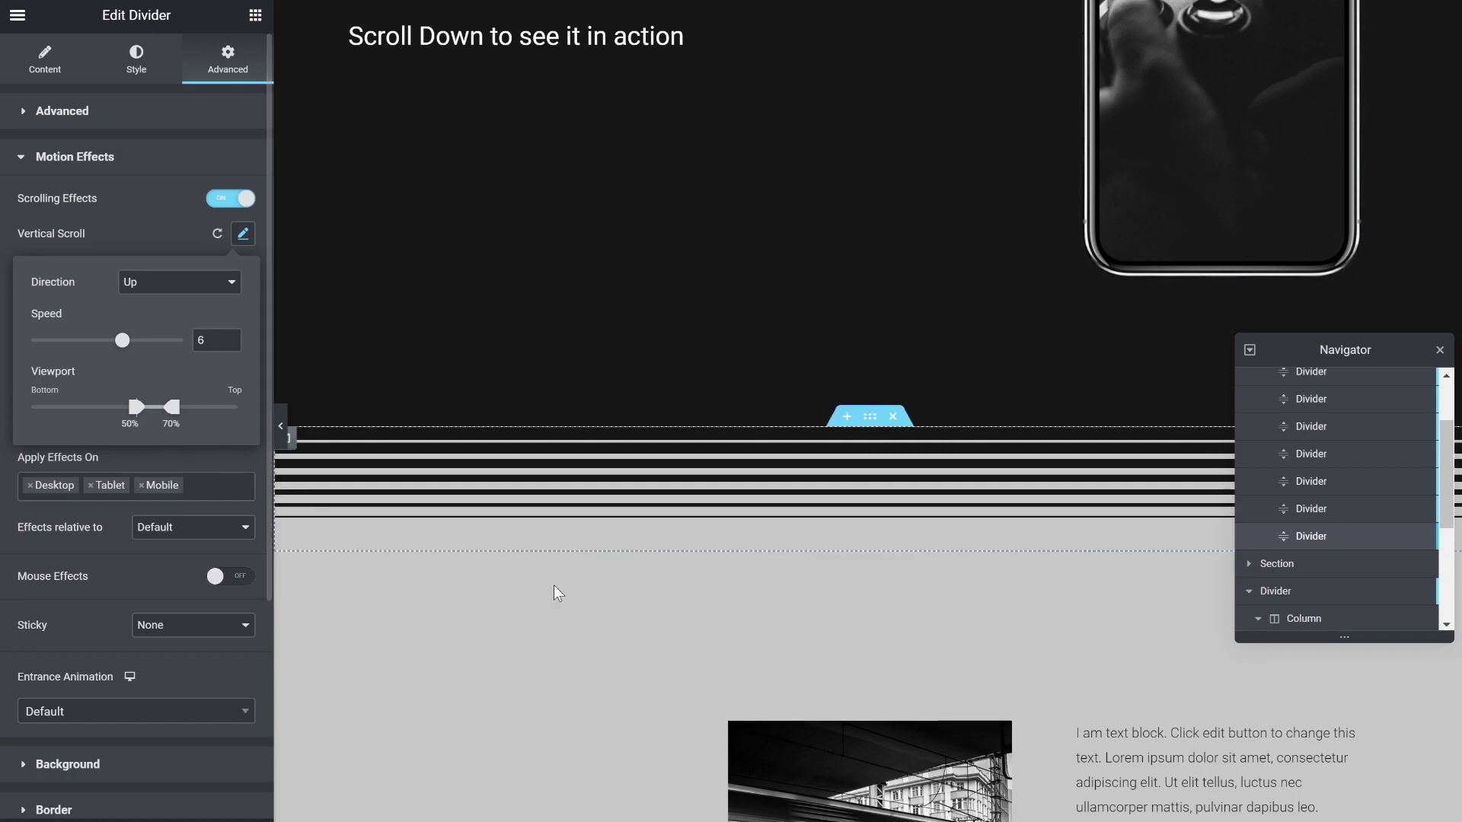
scroll(857, 308, "up", 4)
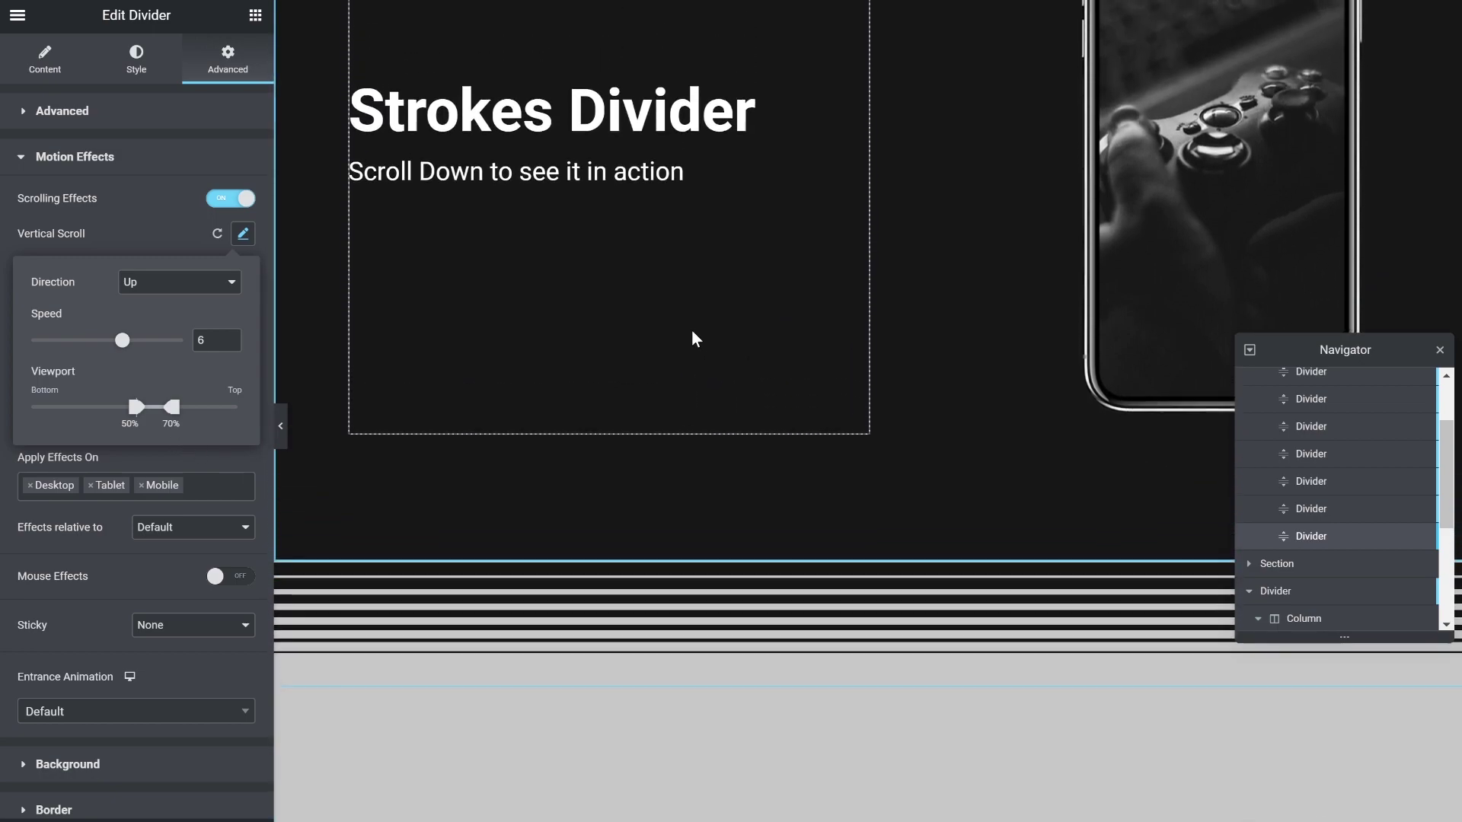
left_click(290, 783)
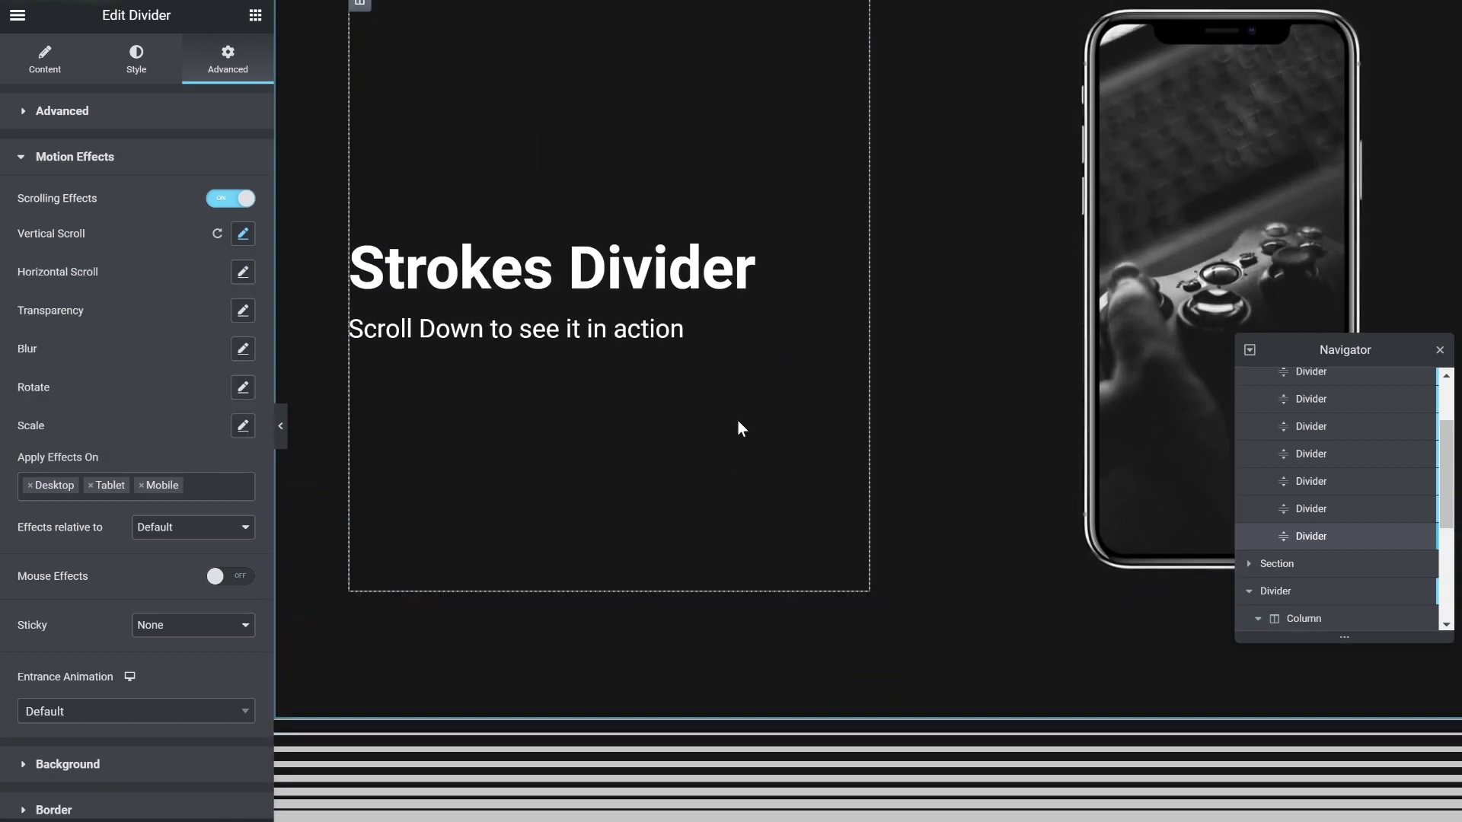
scroll(787, 409, "down", 3)
scroll(781, 480, "down", 5)
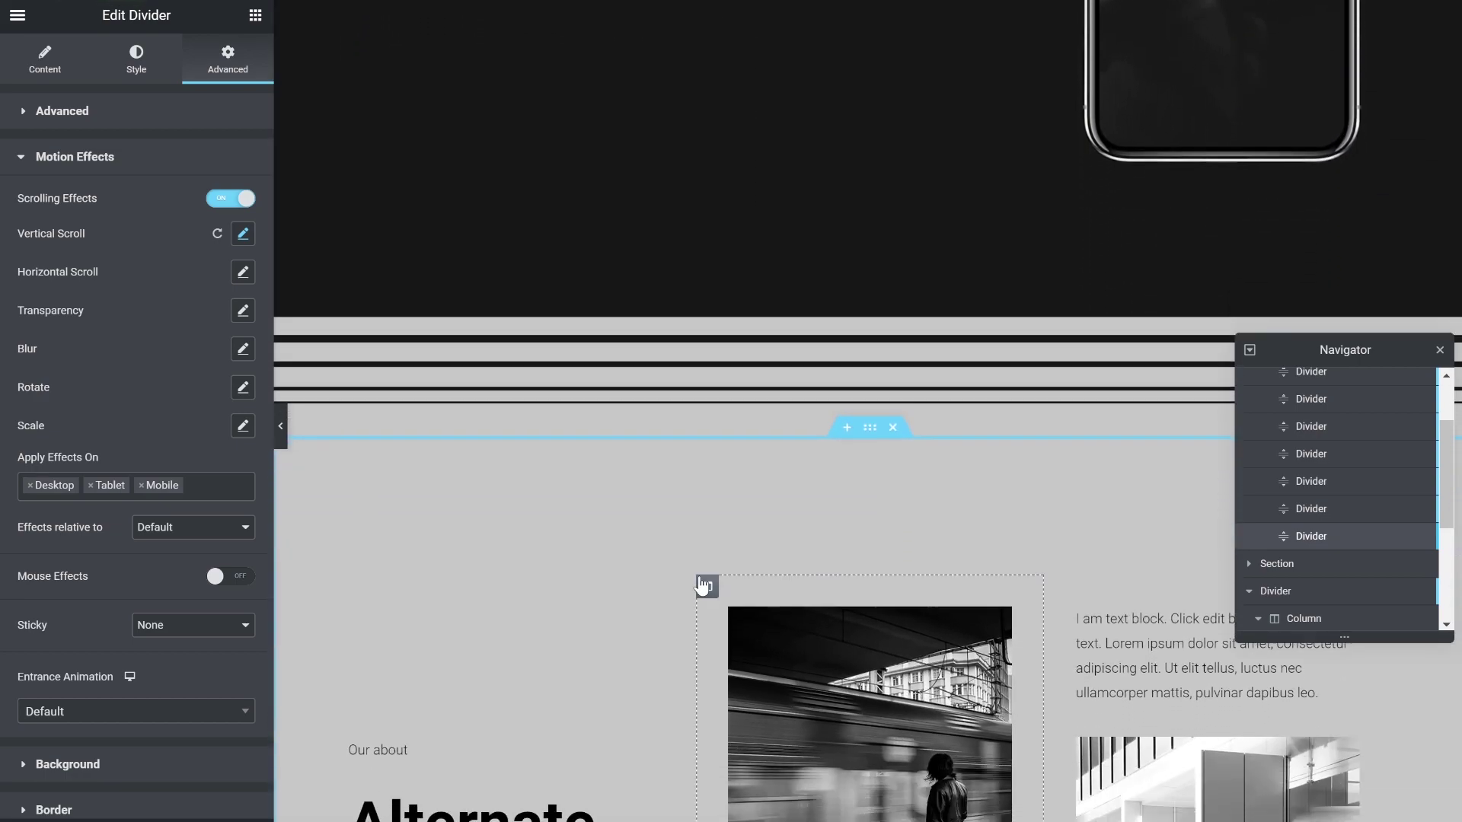
scroll(648, 502, "up", 5)
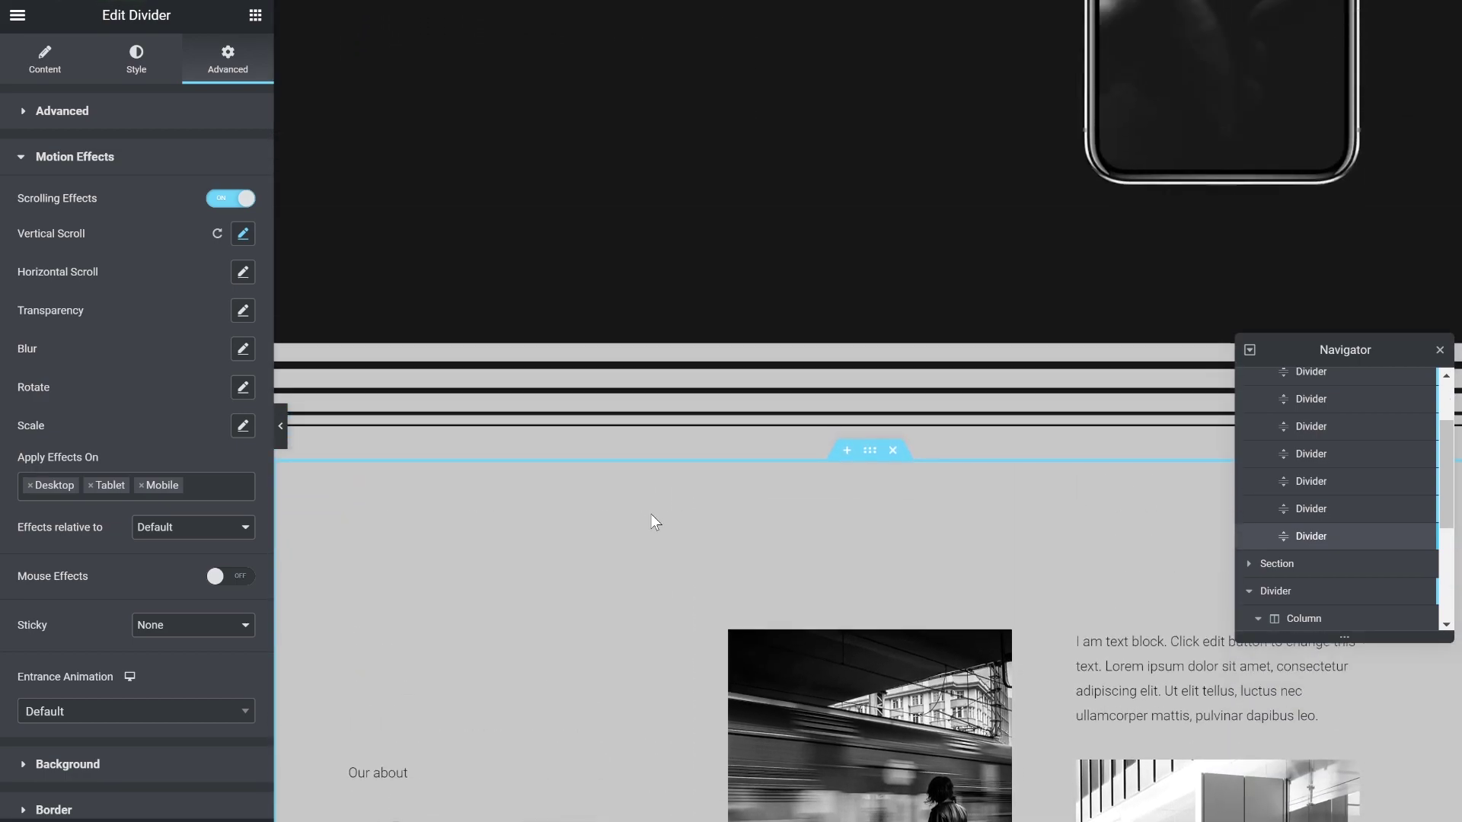
scroll(513, 431, "up", 1)
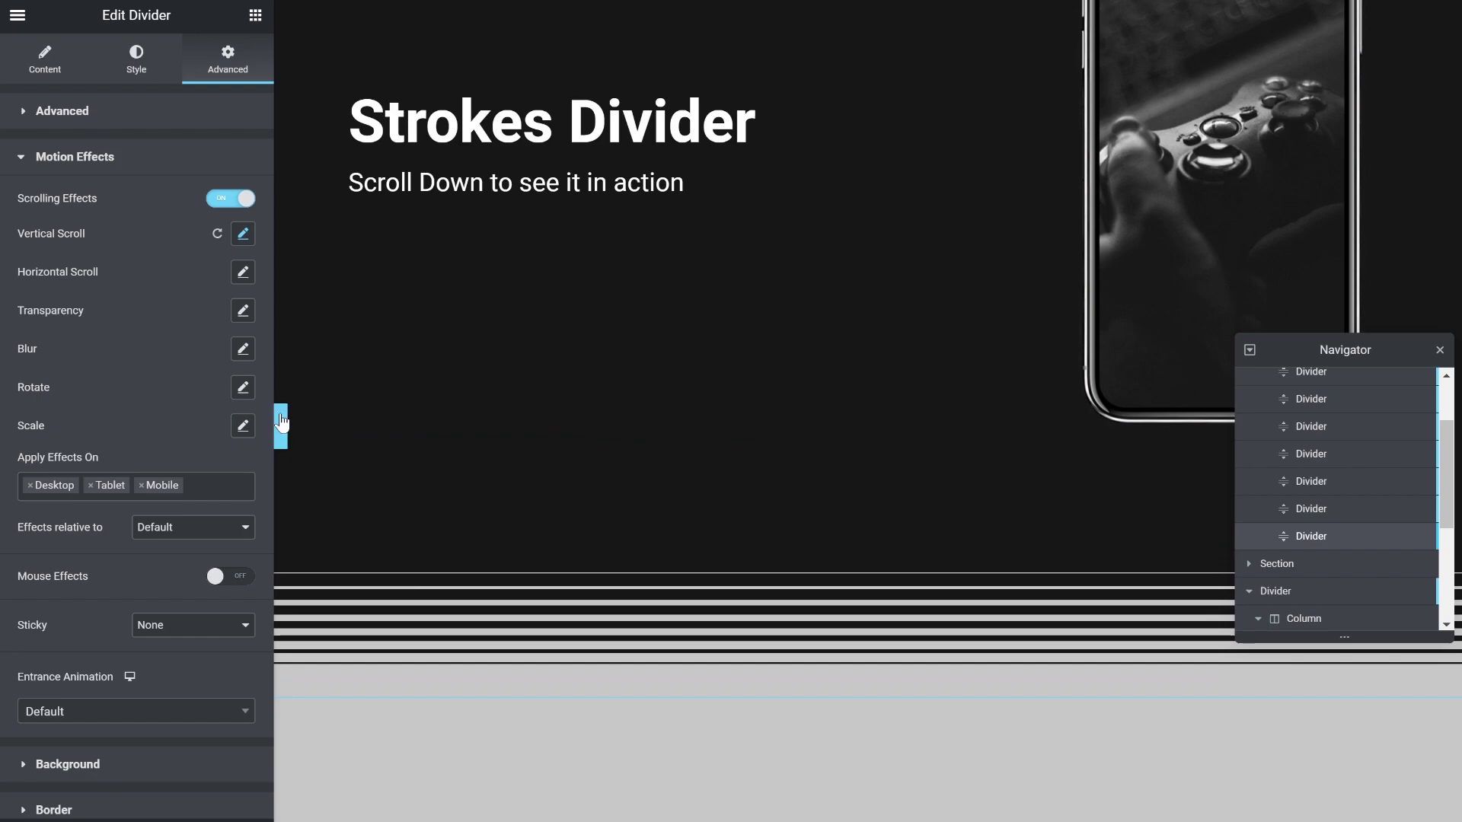
left_click(282, 423)
scroll(685, 328, "down", 2)
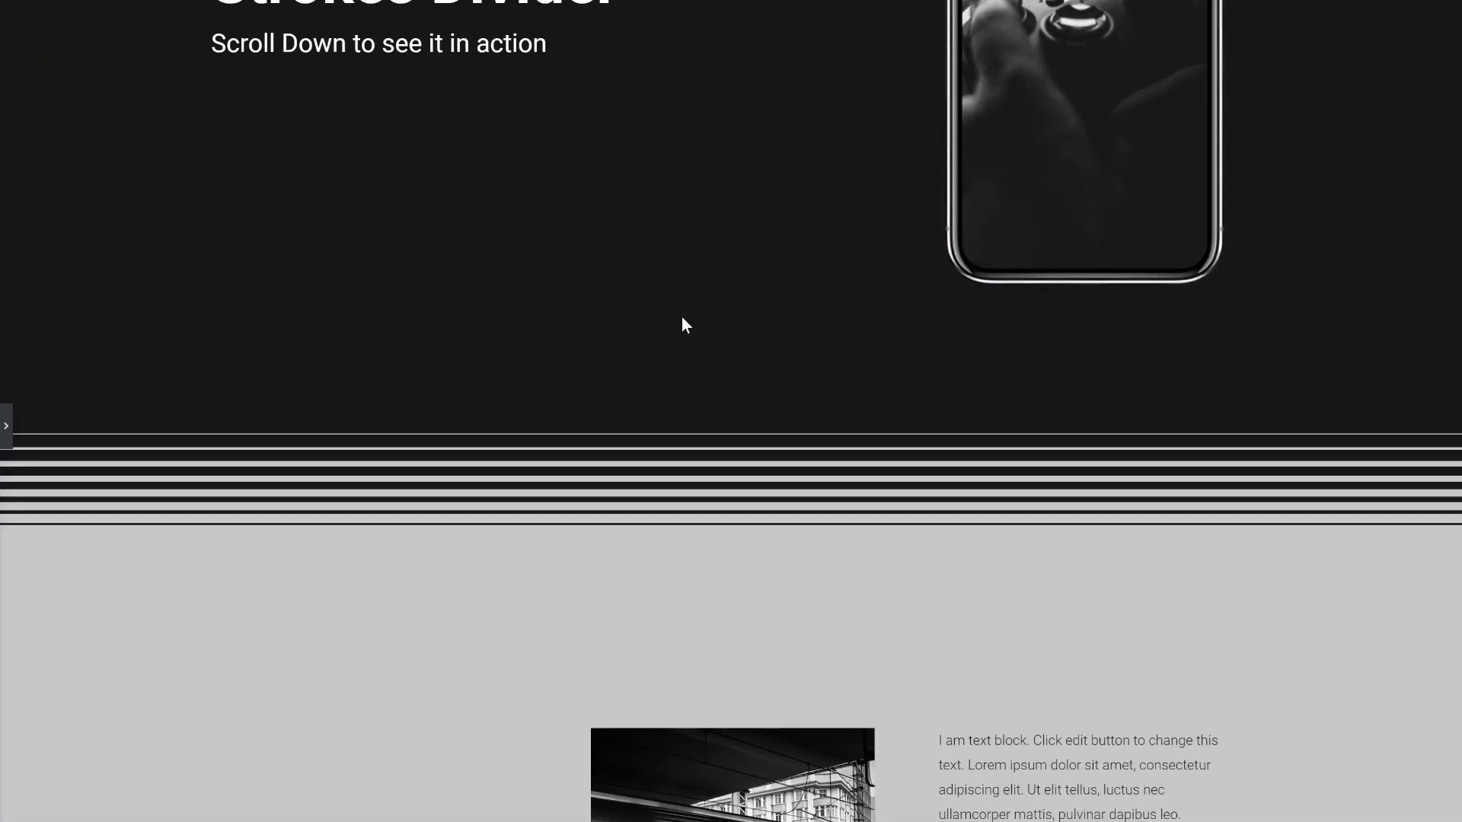
scroll(577, 447, "down", 2)
scroll(558, 457, "down", 2)
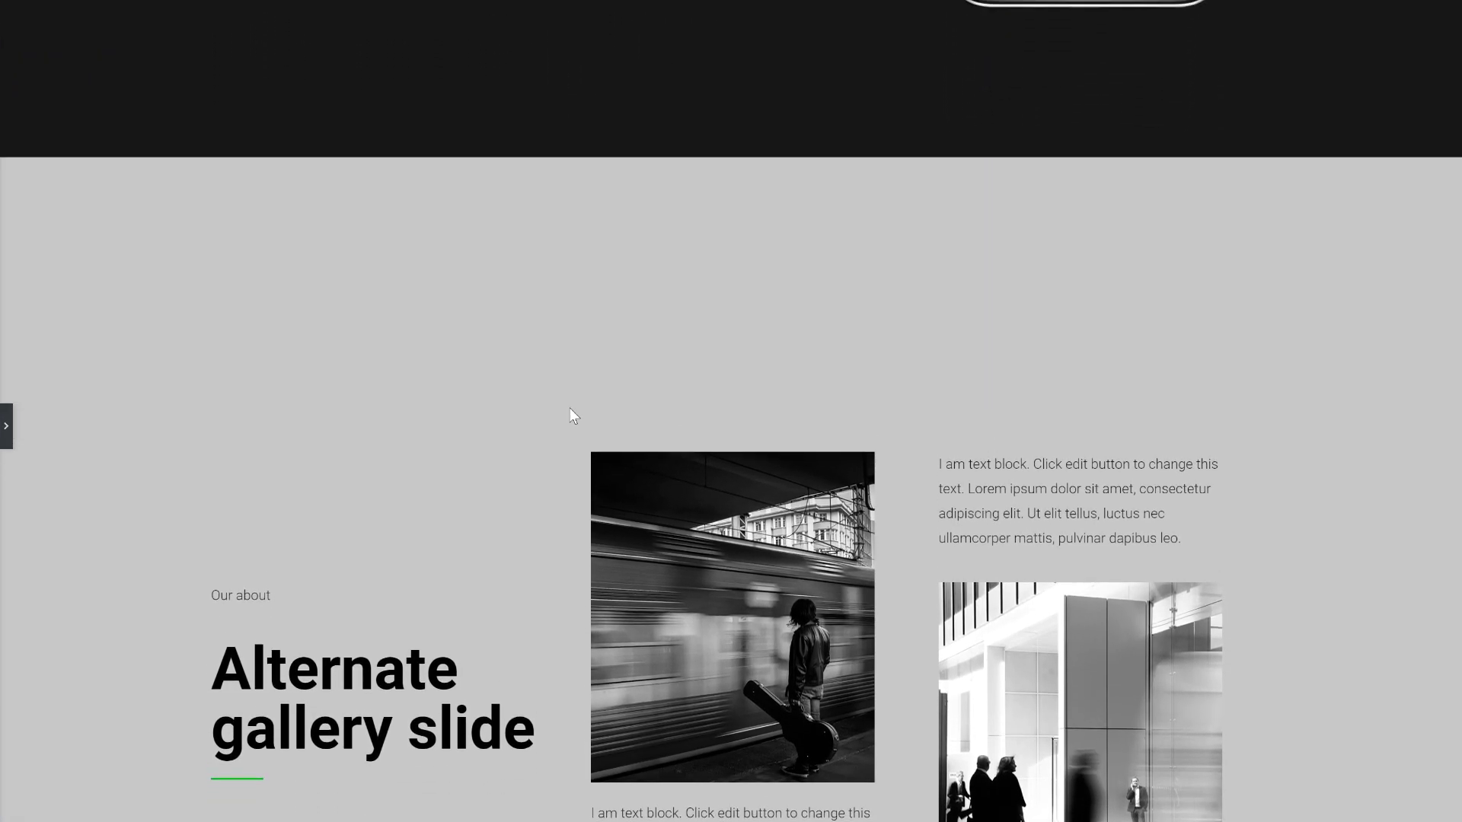
scroll(572, 415, "up", 5)
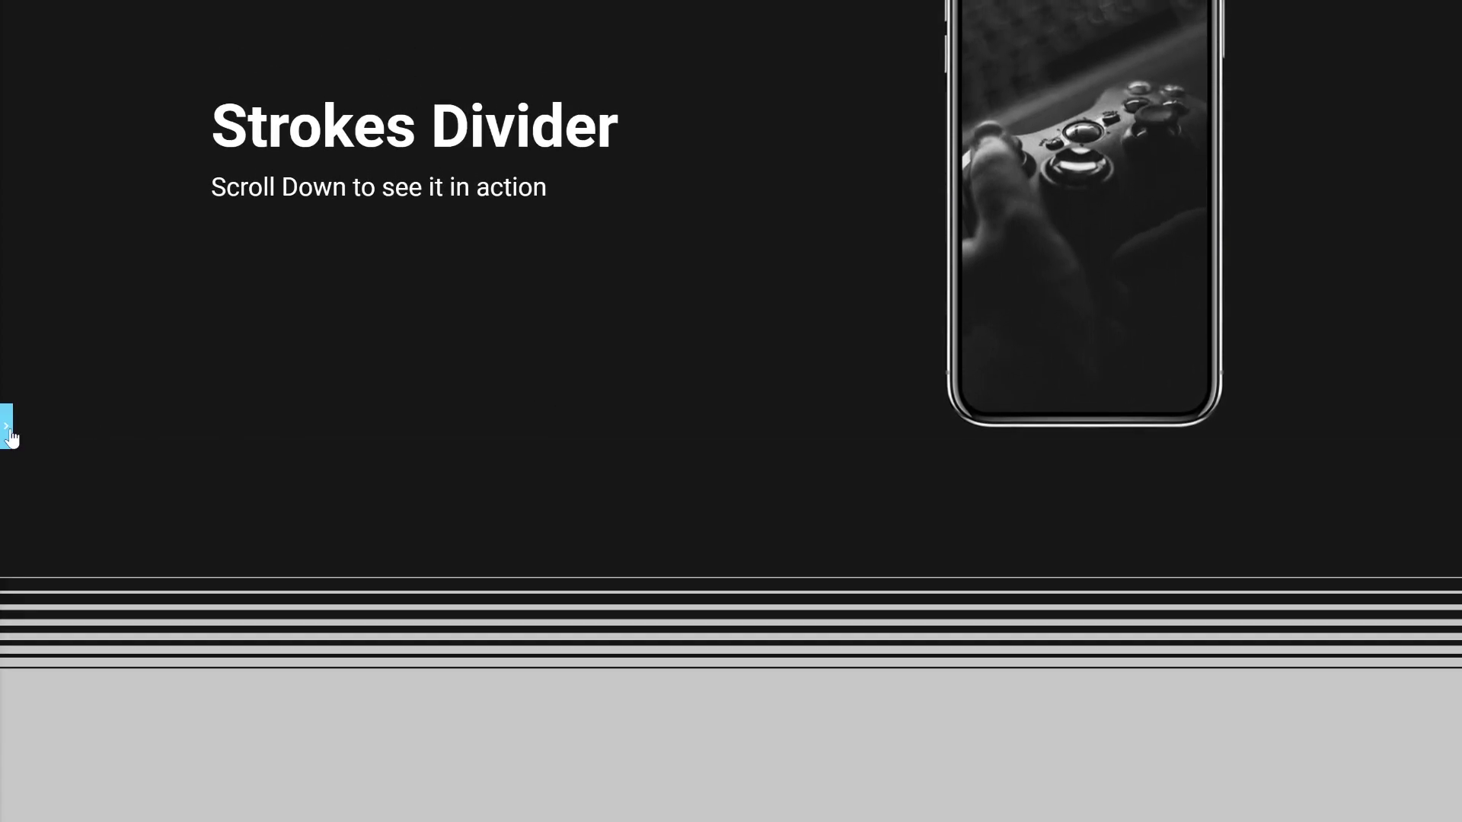
left_click(18, 430)
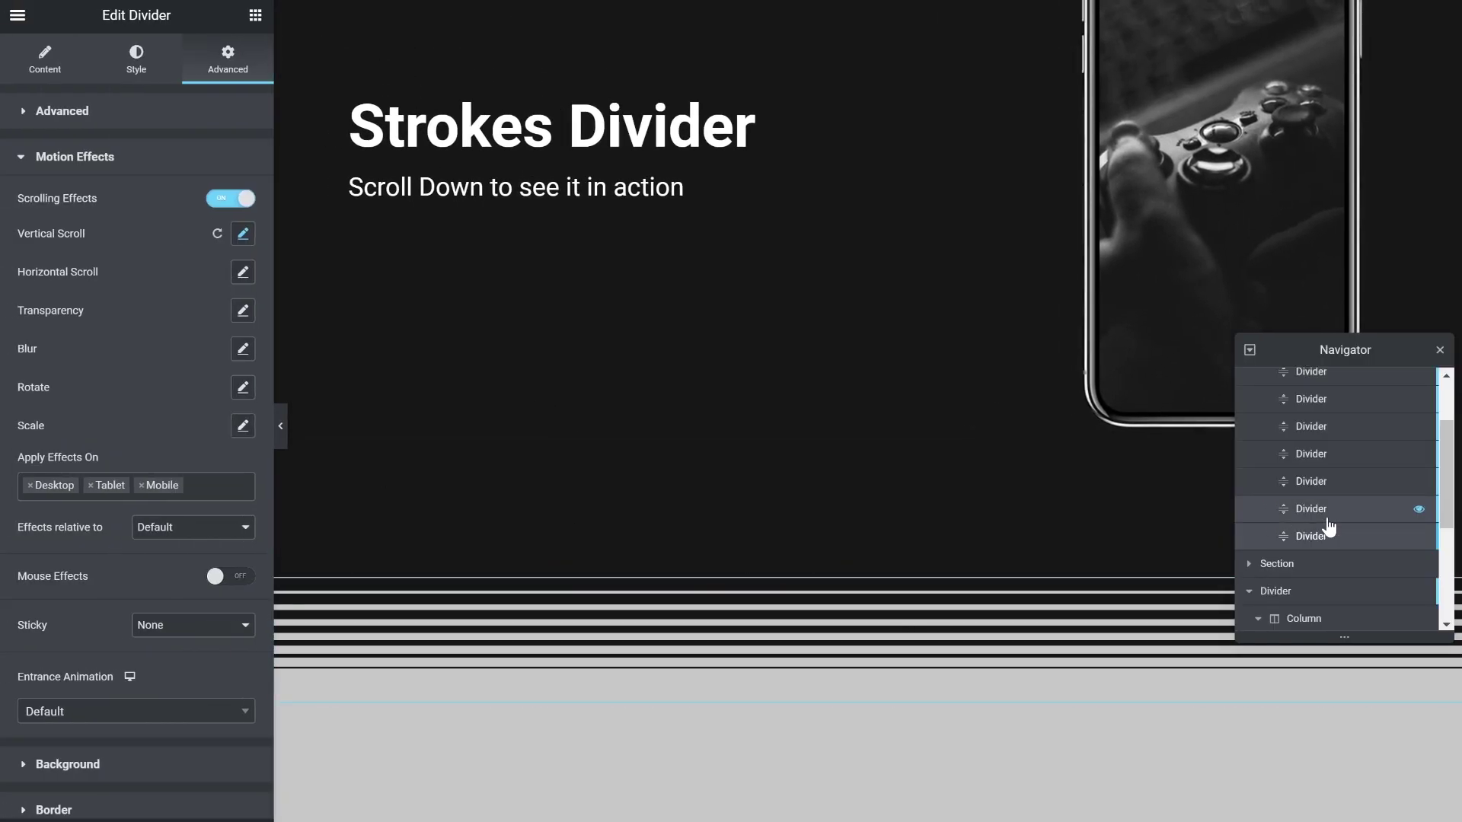
scroll(1328, 504, "down", 3)
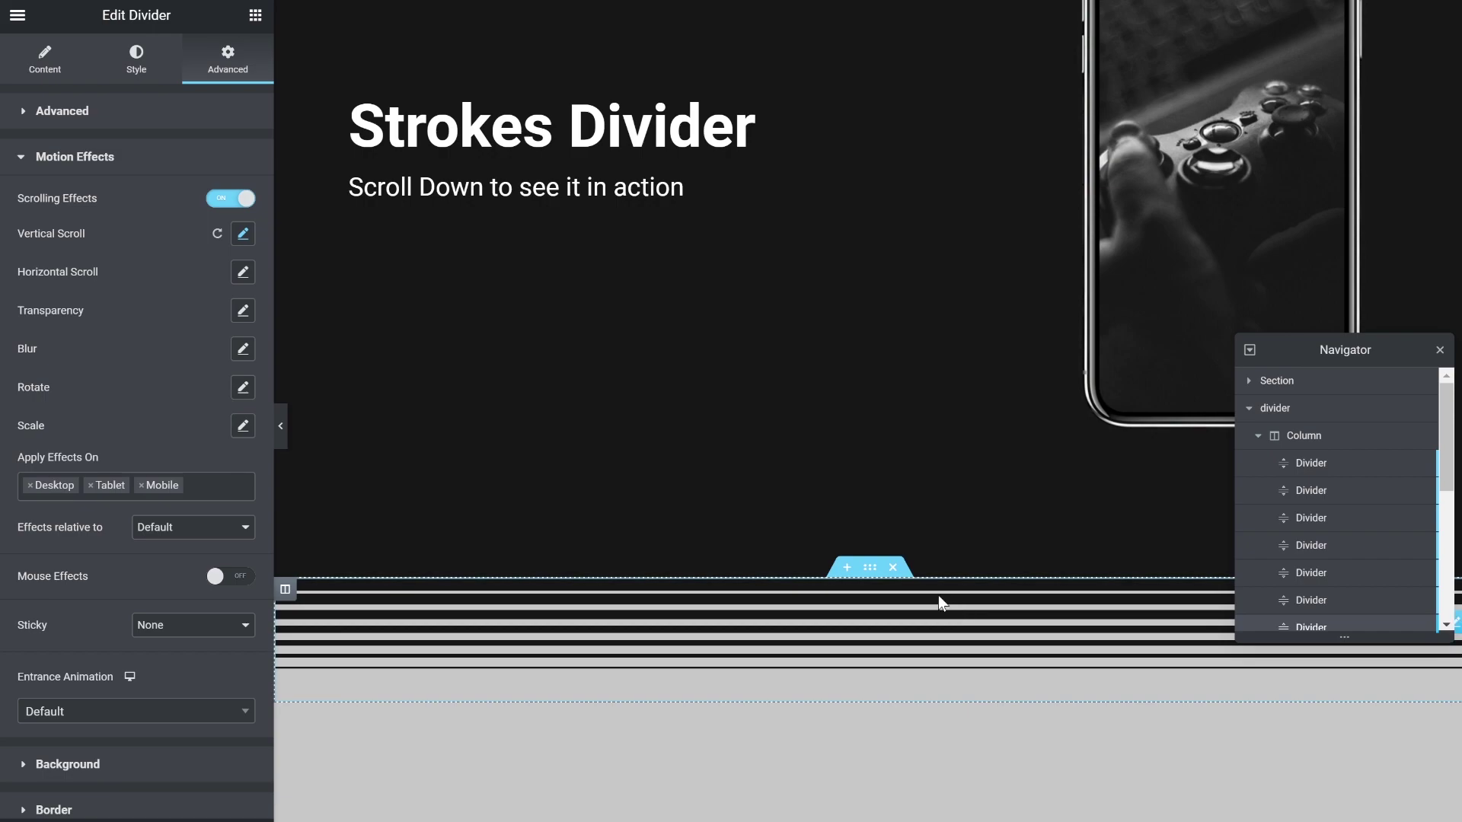
scroll(771, 592, "down", 1)
scroll(771, 592, "down", 3)
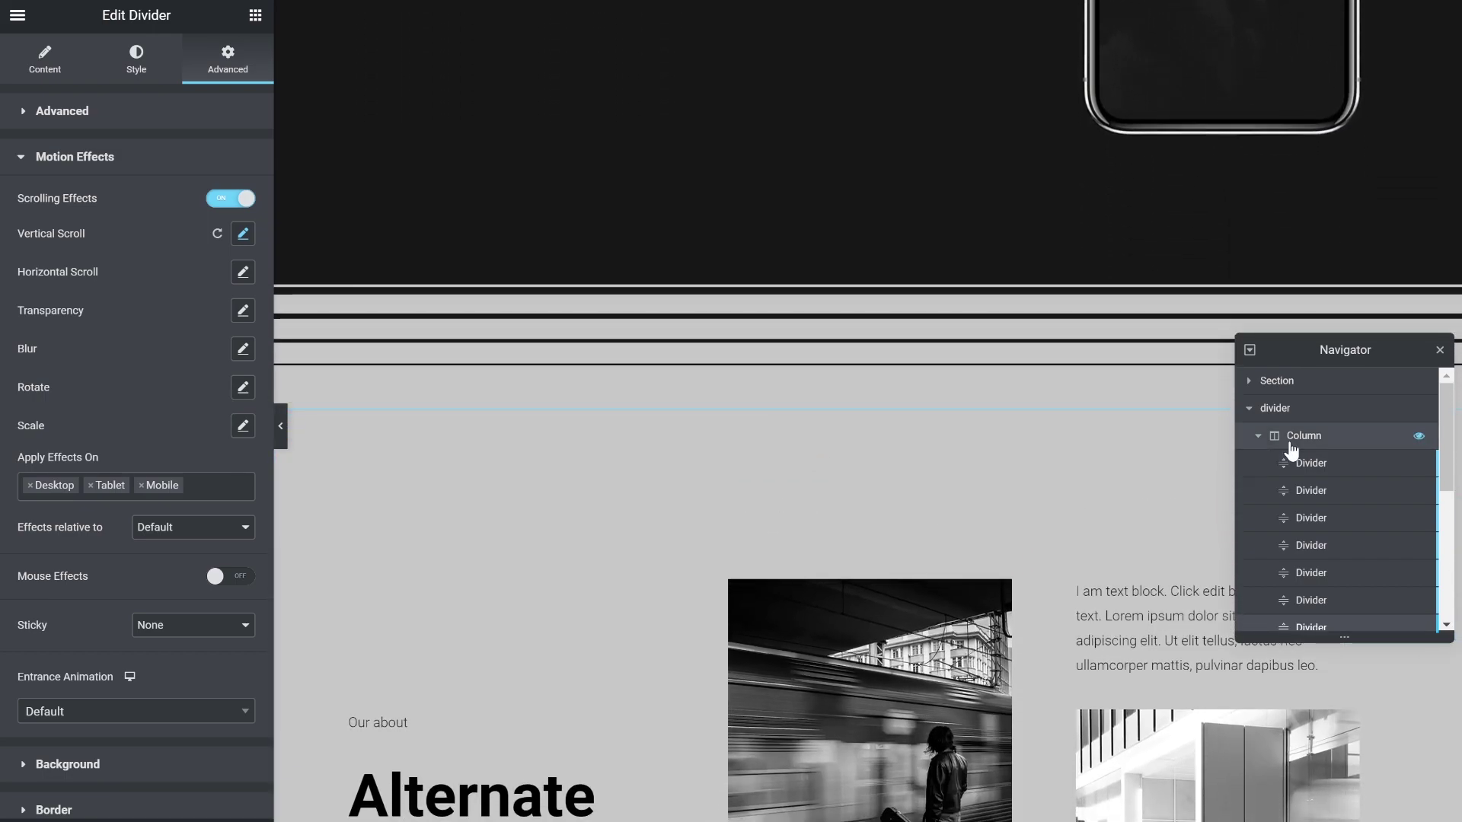
Turn on the whole divider section's Vertical Scroll effect at speed 6.
left_click(1283, 418)
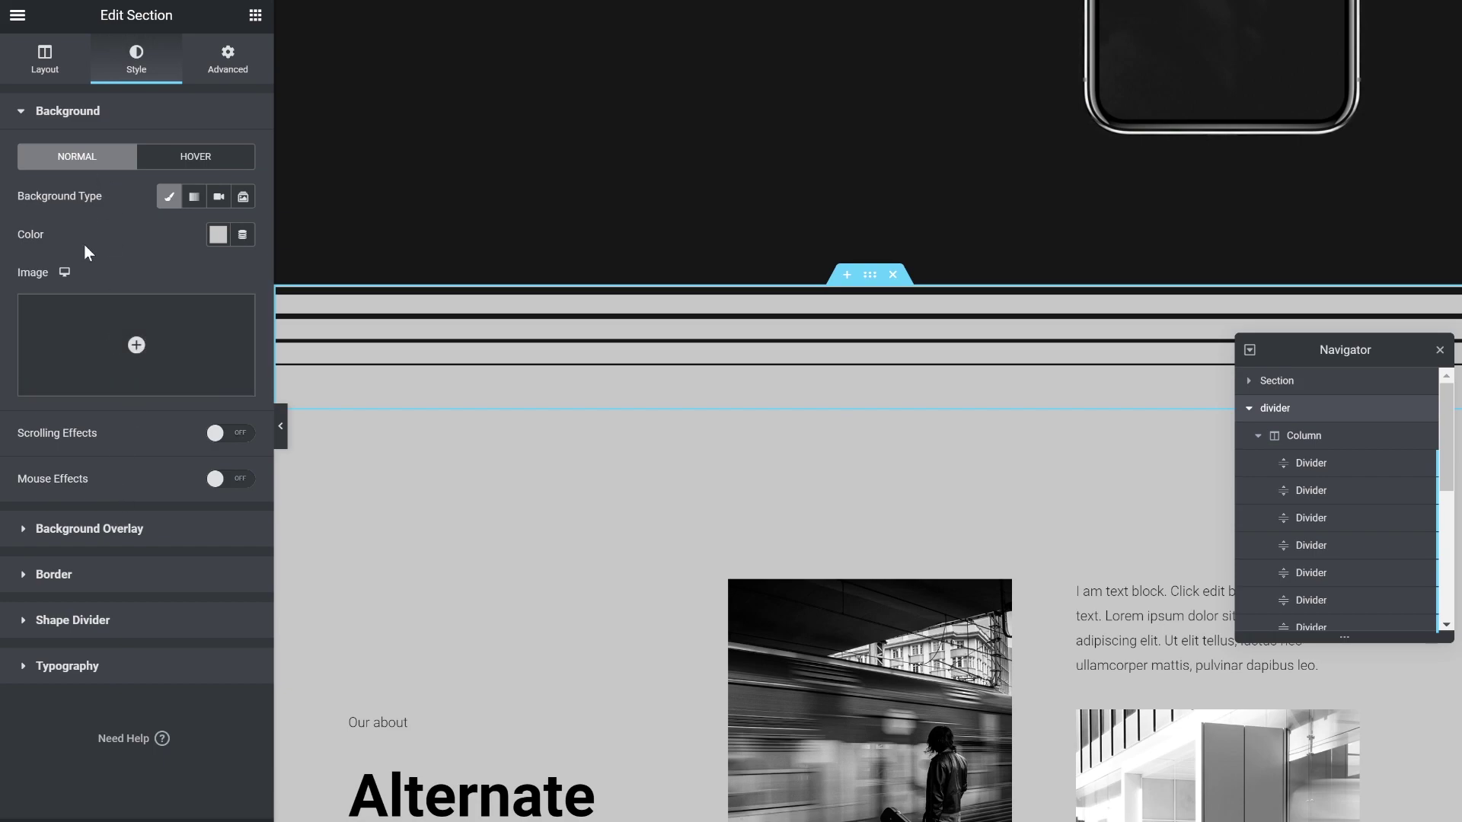
left_click(242, 55)
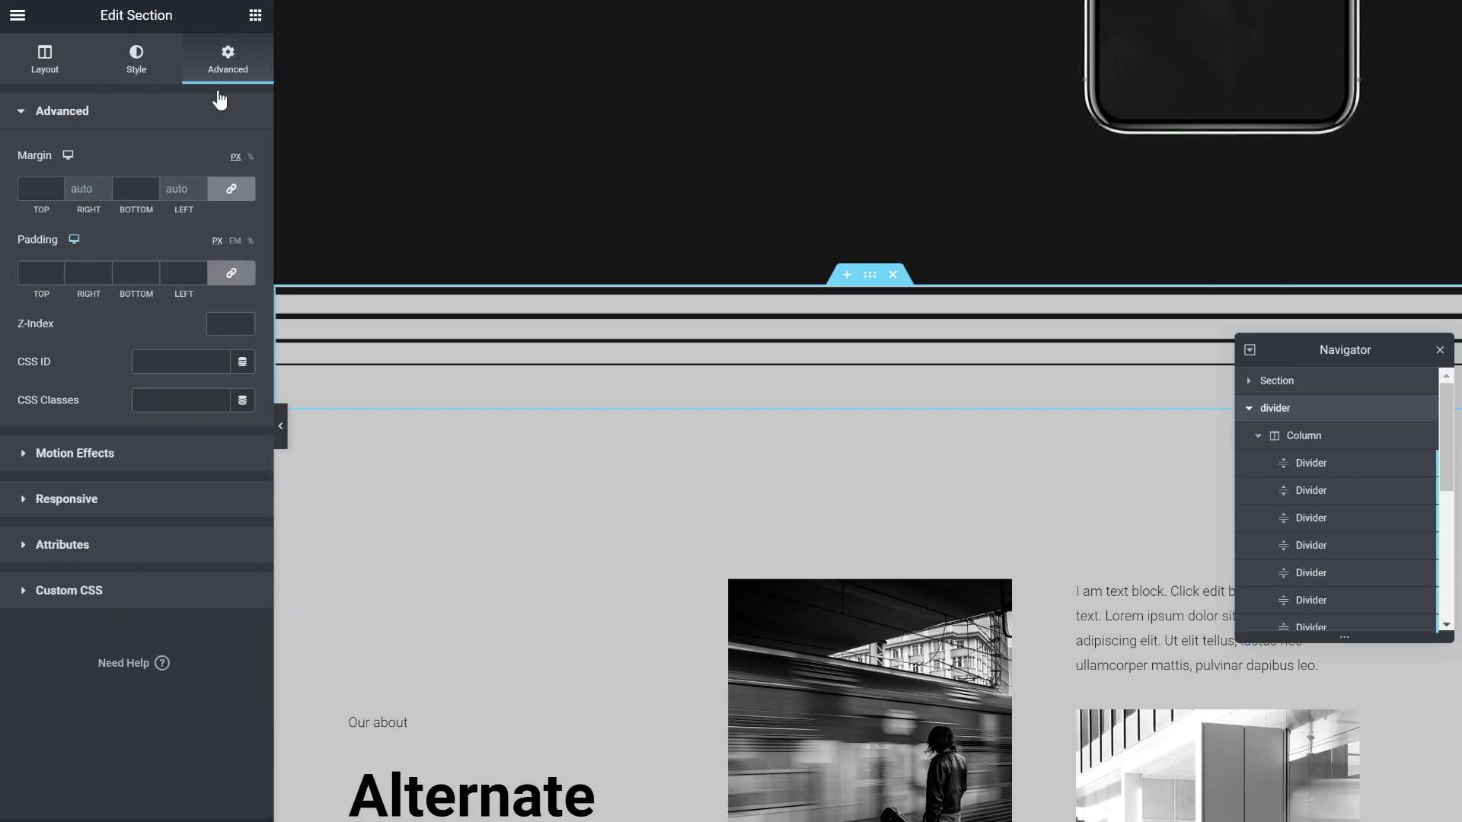
left_click(87, 457)
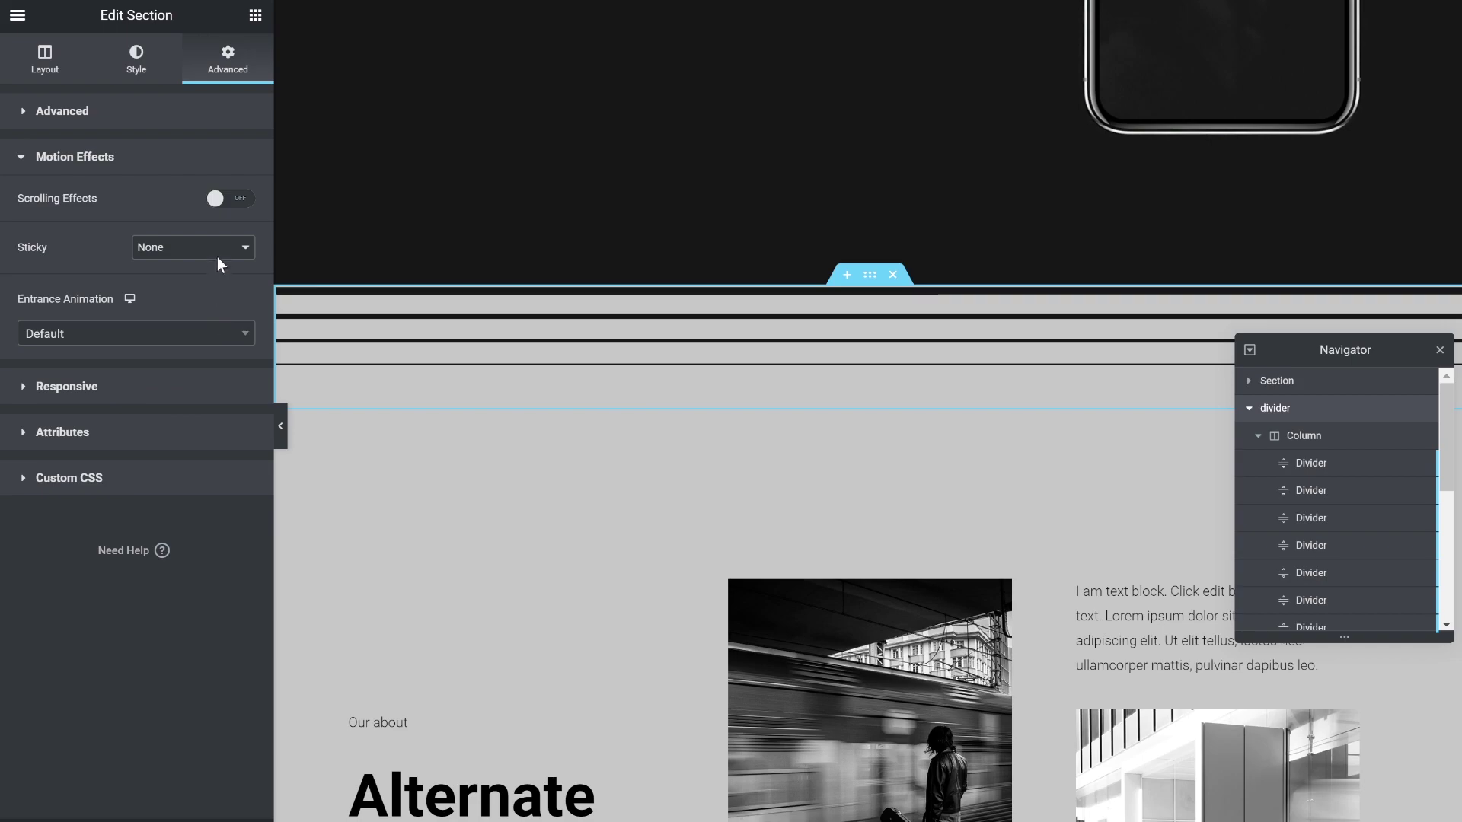
left_click(221, 156)
left_click(121, 160)
left_click(225, 204)
left_click(242, 238)
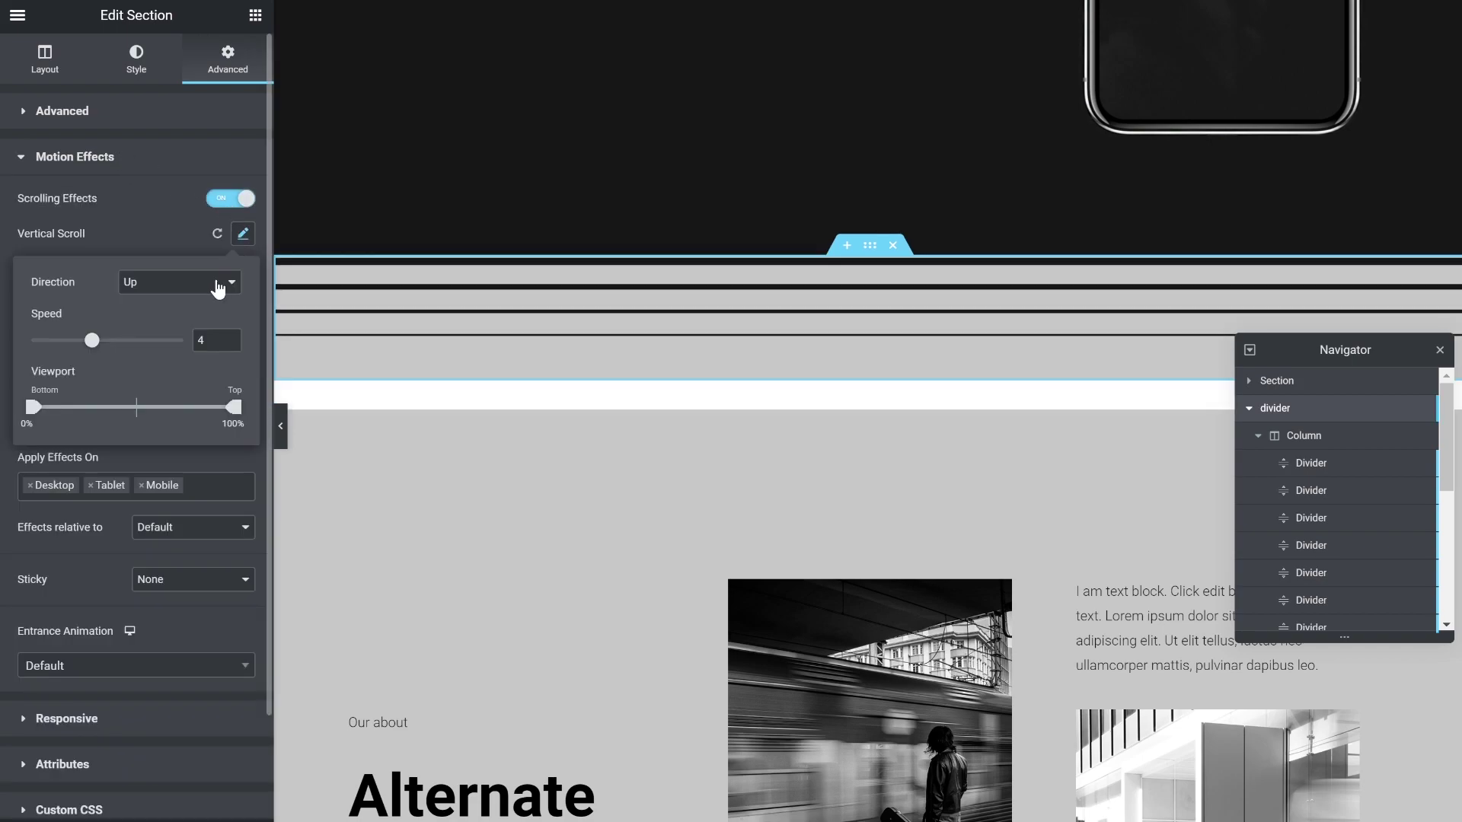
type("6")
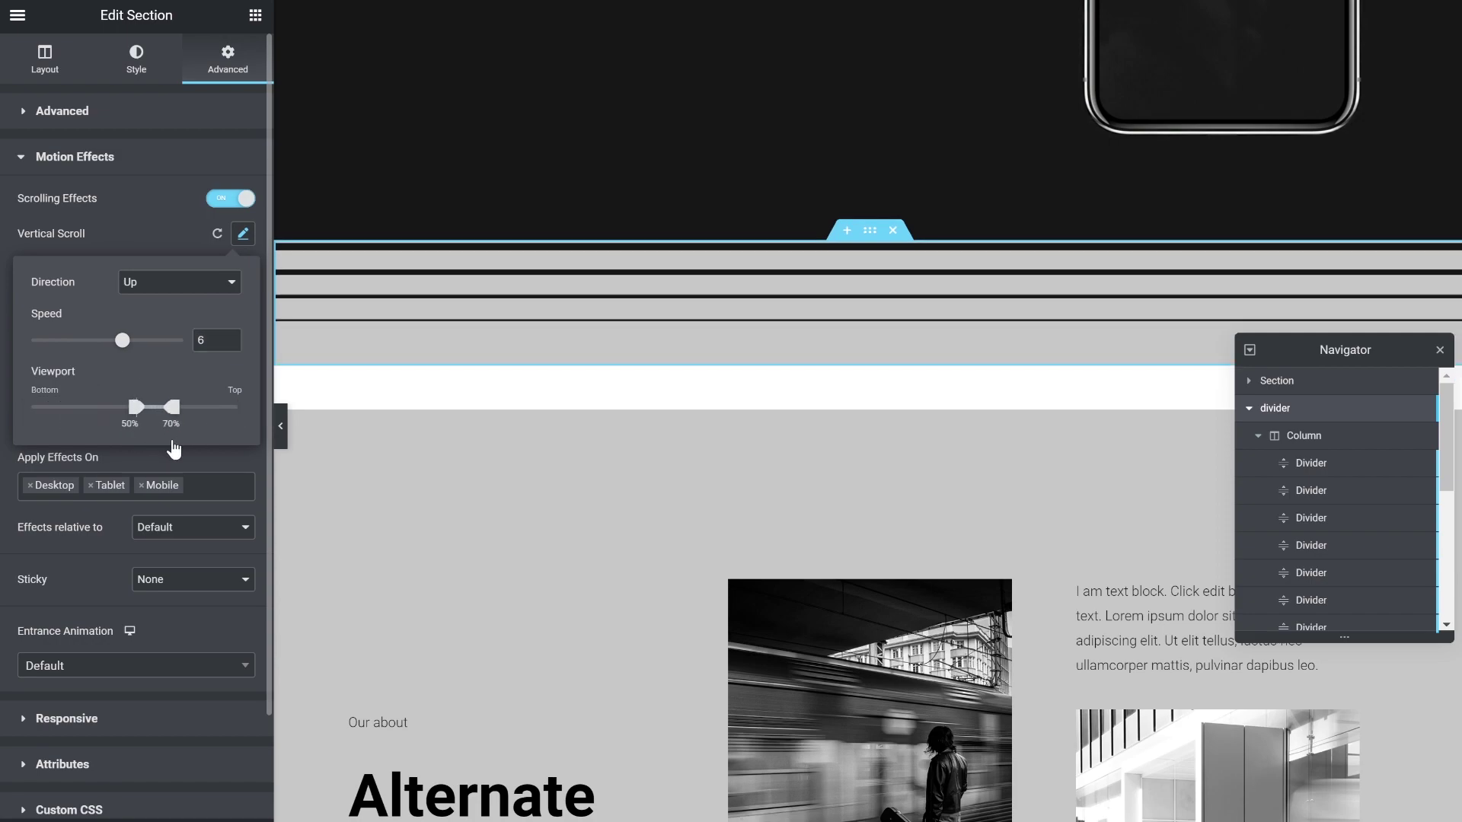
Scroll the canvas up and down to test the section's motion.
scroll(506, 515, "up", 5)
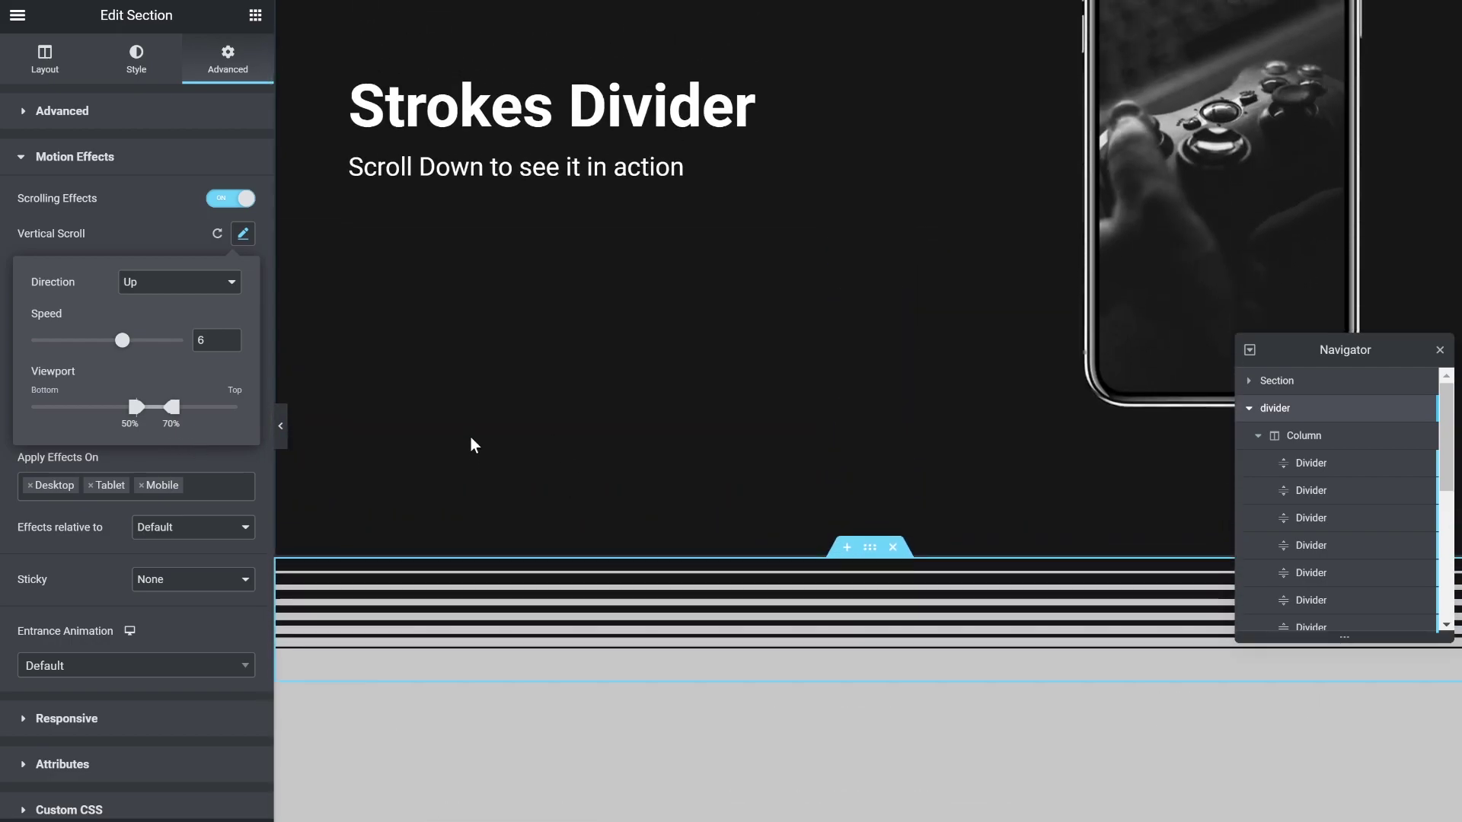
scroll(499, 369, "down", 5)
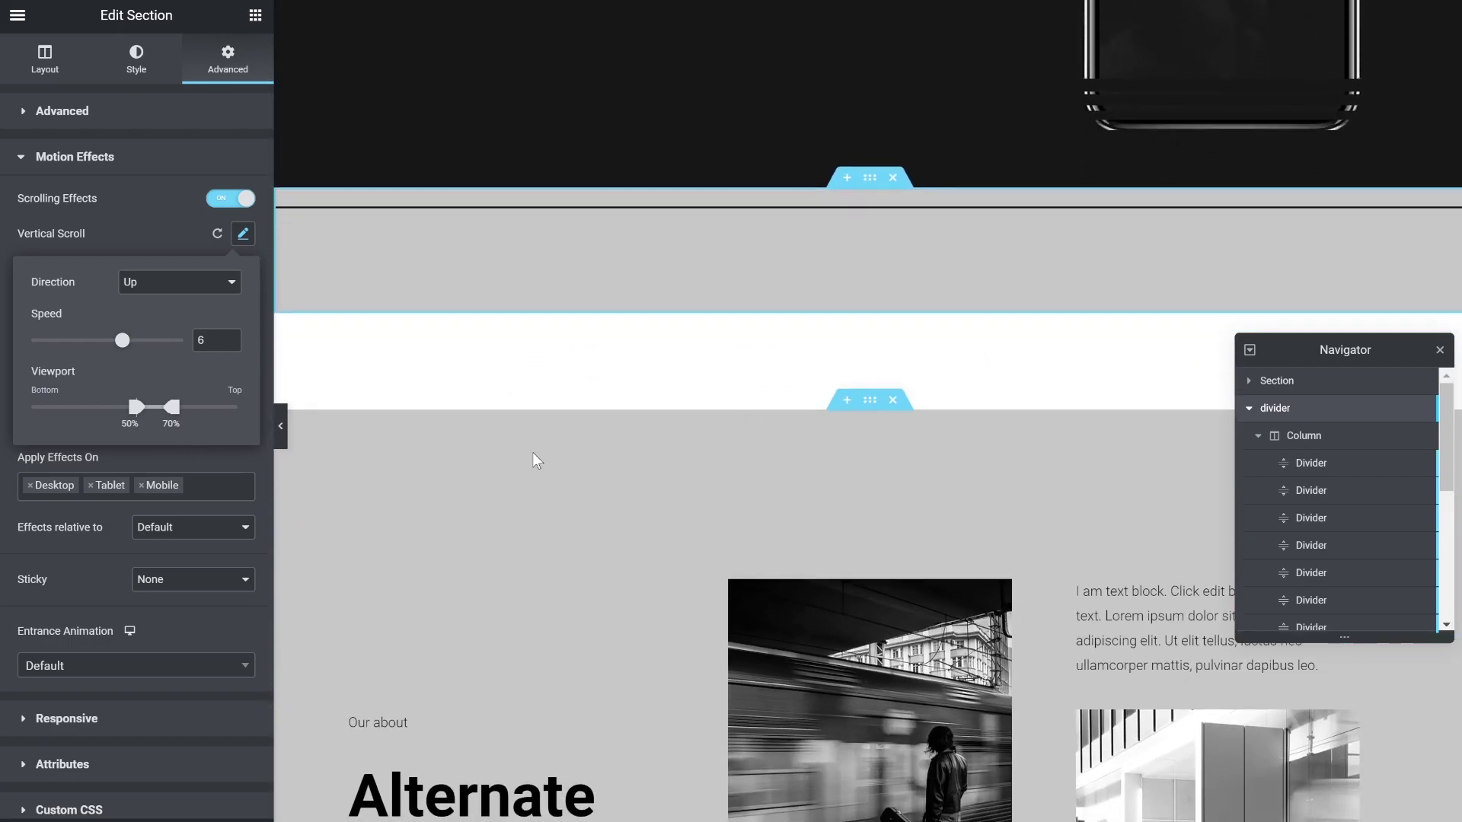
scroll(542, 495, "up", 3)
scroll(542, 505, "down", 3)
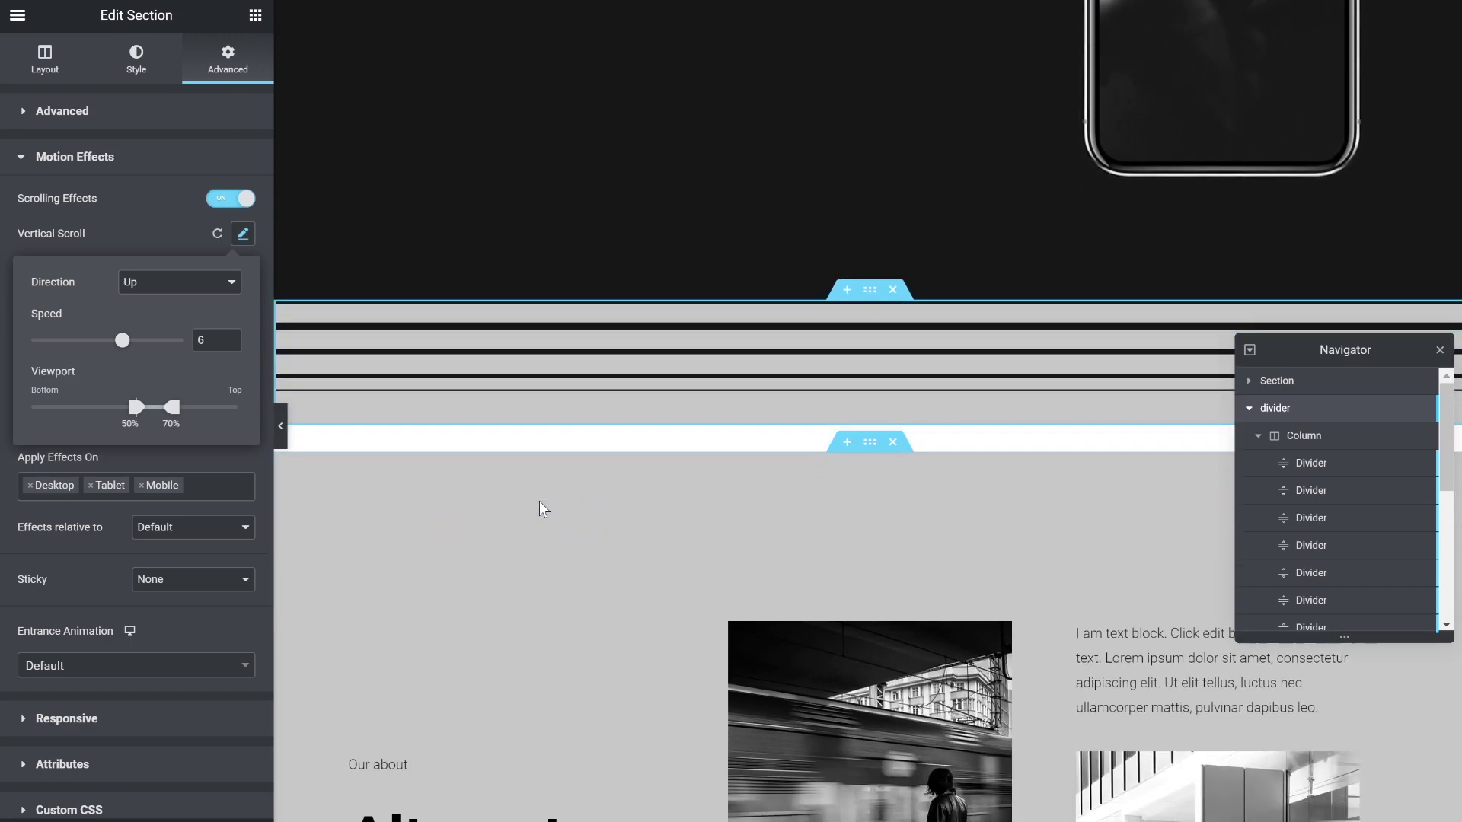
scroll(542, 505, "up", 3)
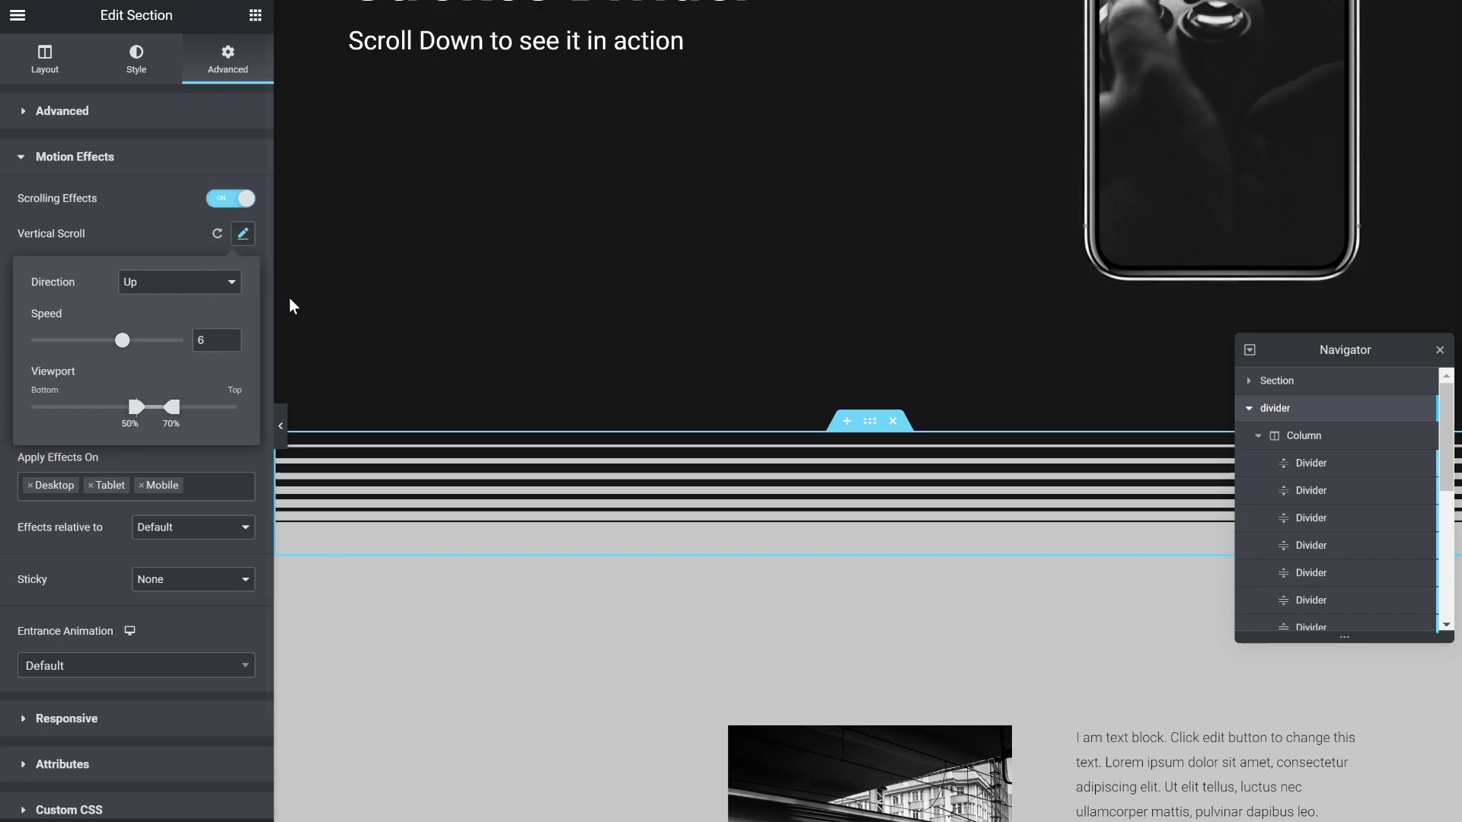
Slow the divider section's scroll speed to 2 and preview the stripe band with the editor hidden.
double_click(201, 339)
type("2")
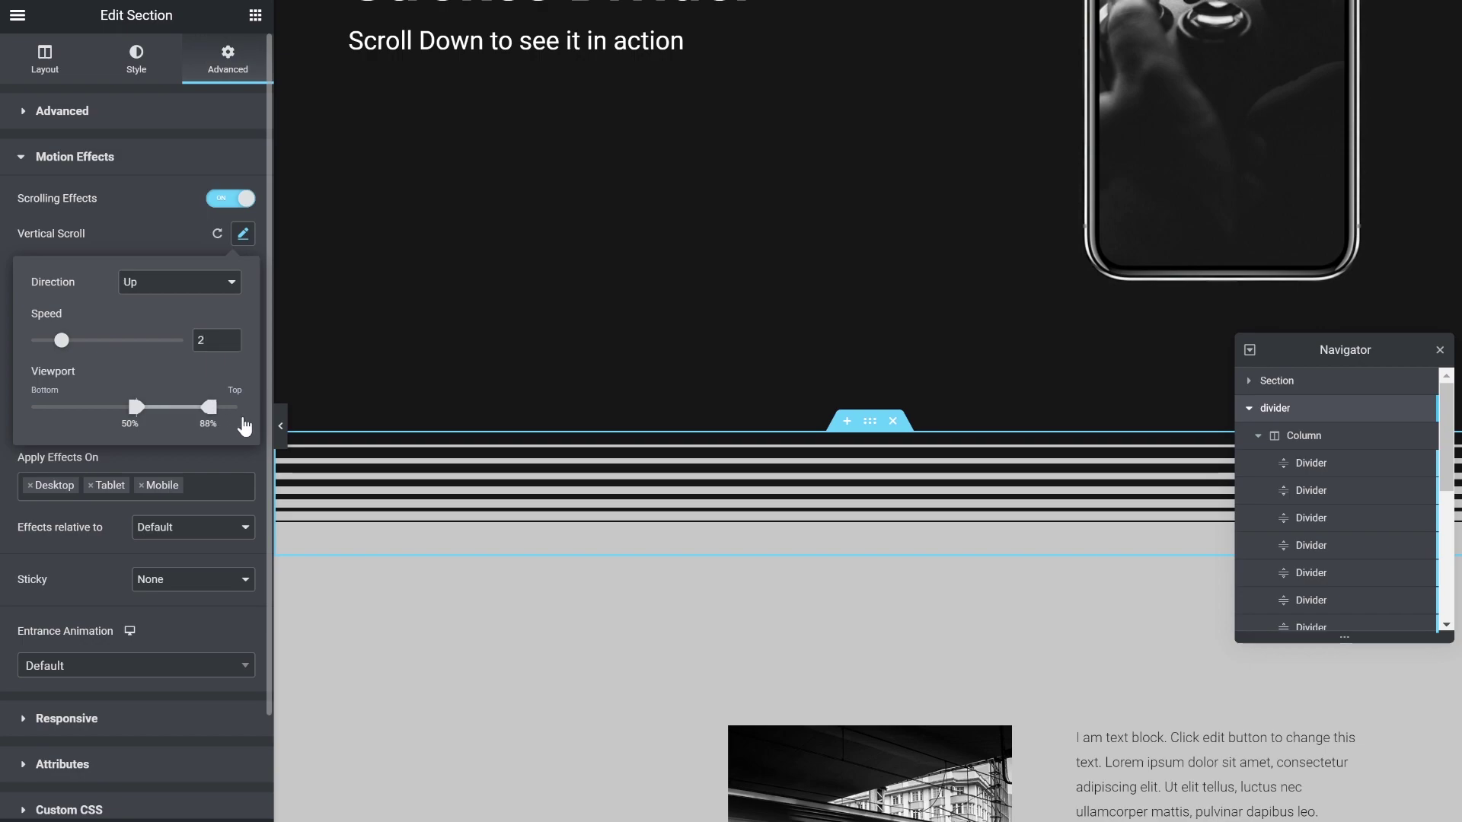
left_click(251, 457)
scroll(609, 598, "down", 4)
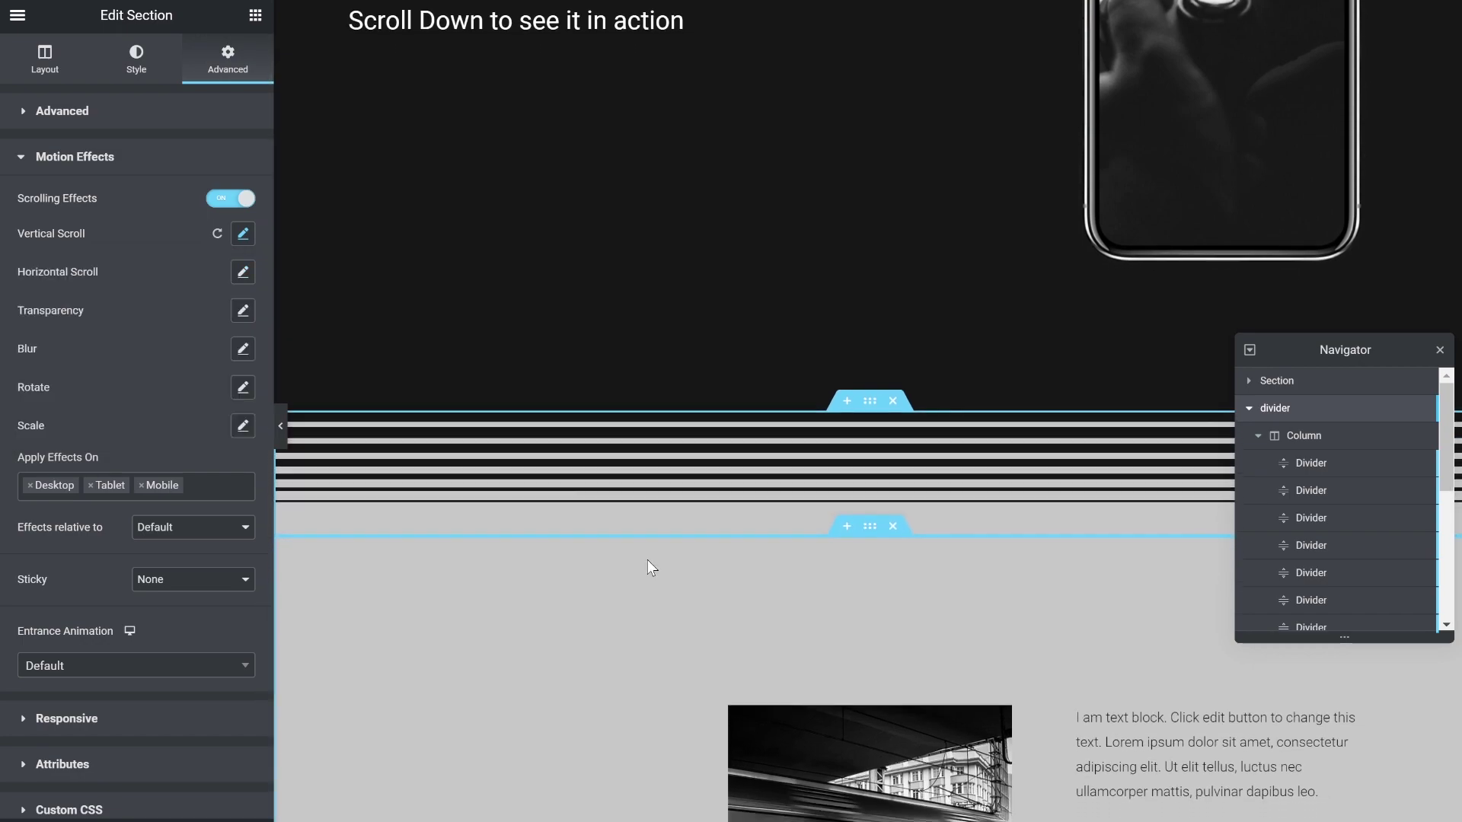
scroll(580, 539, "up", 4)
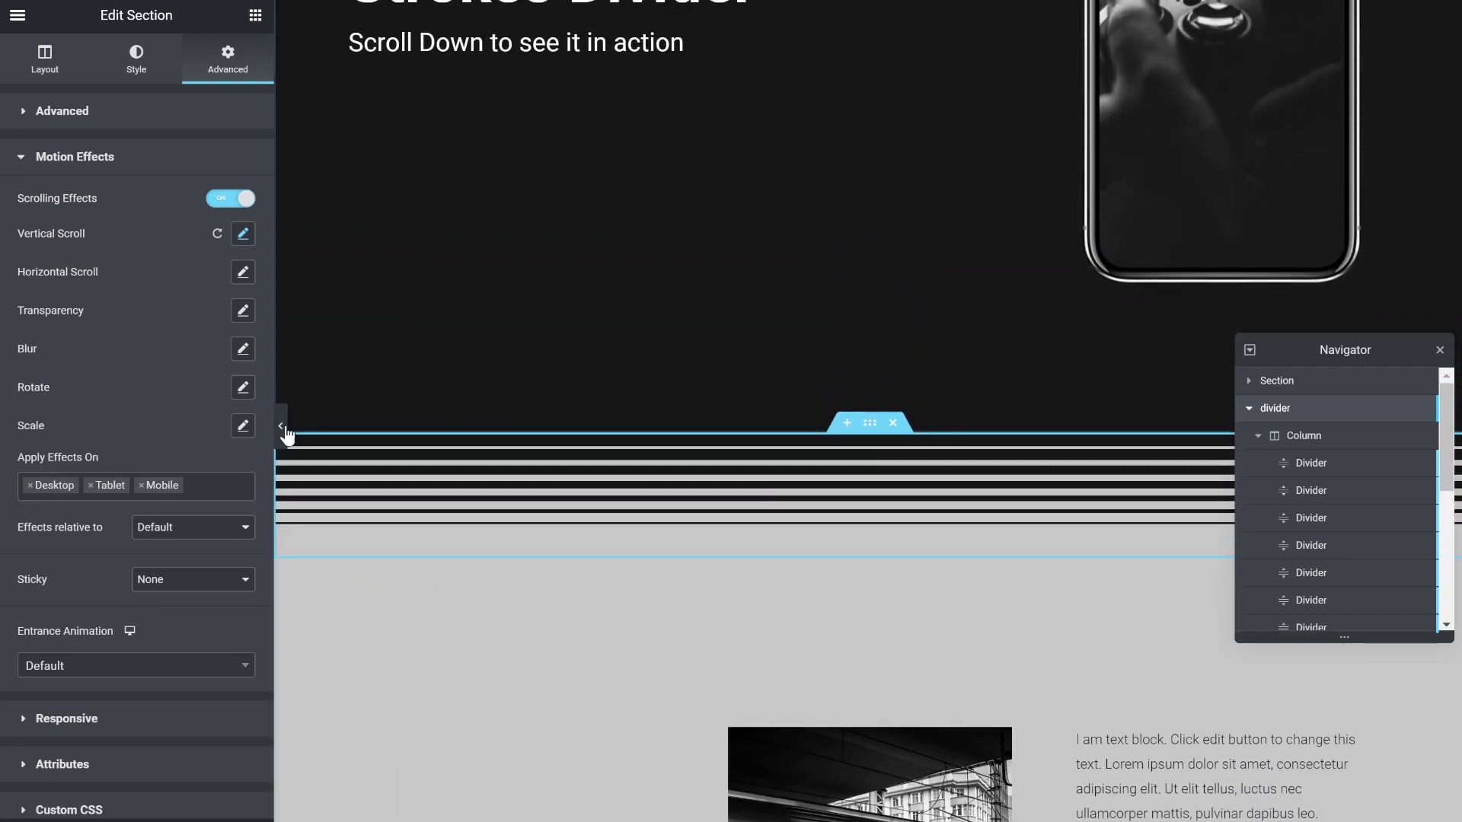
left_click(282, 424)
scroll(548, 417, "down", 2)
scroll(517, 476, "up", 5)
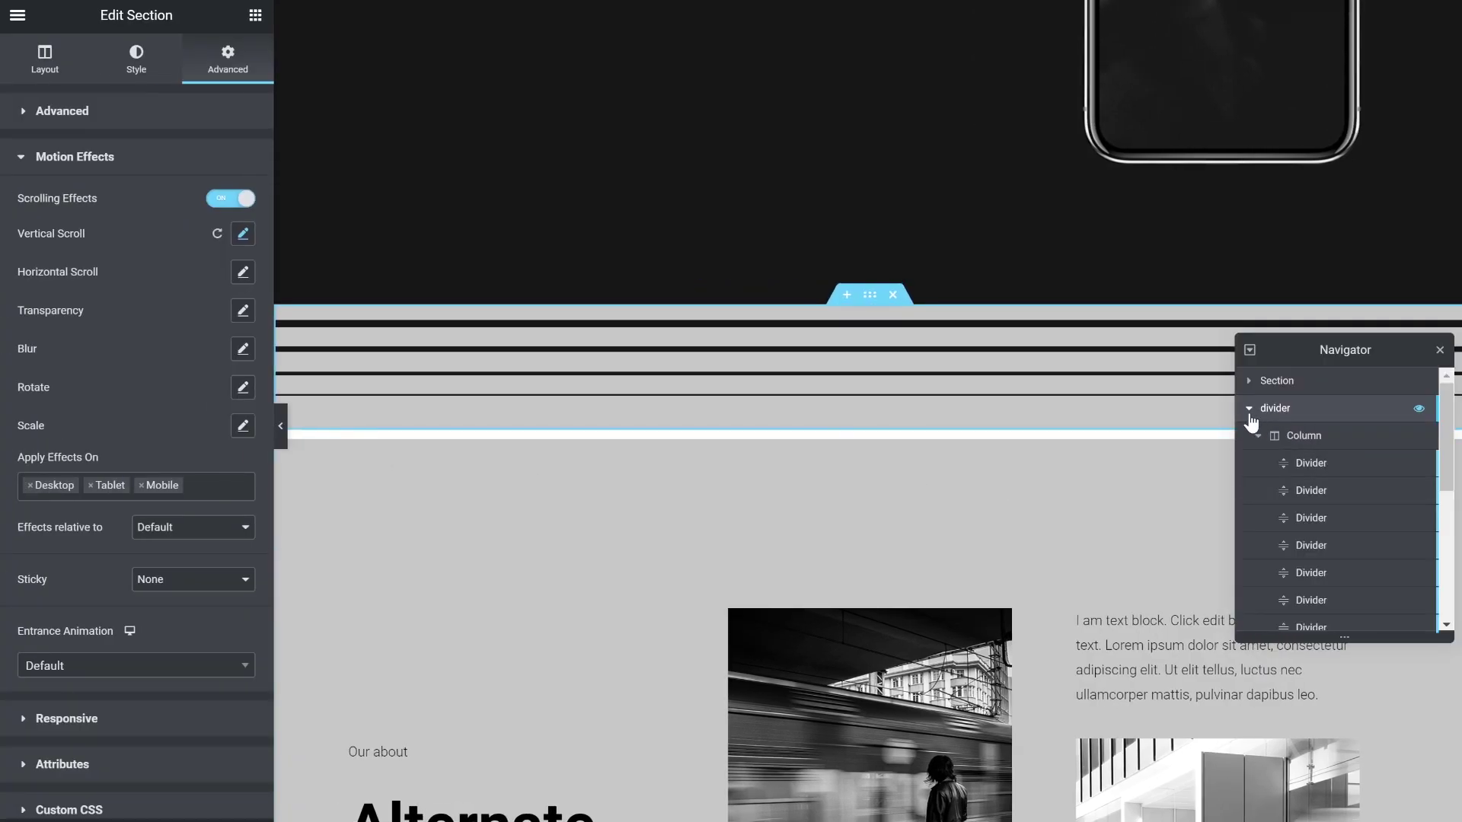
Give the gallery section below the divider a -8 top margin and z-index 0.
left_click(1249, 411)
left_click(1289, 440)
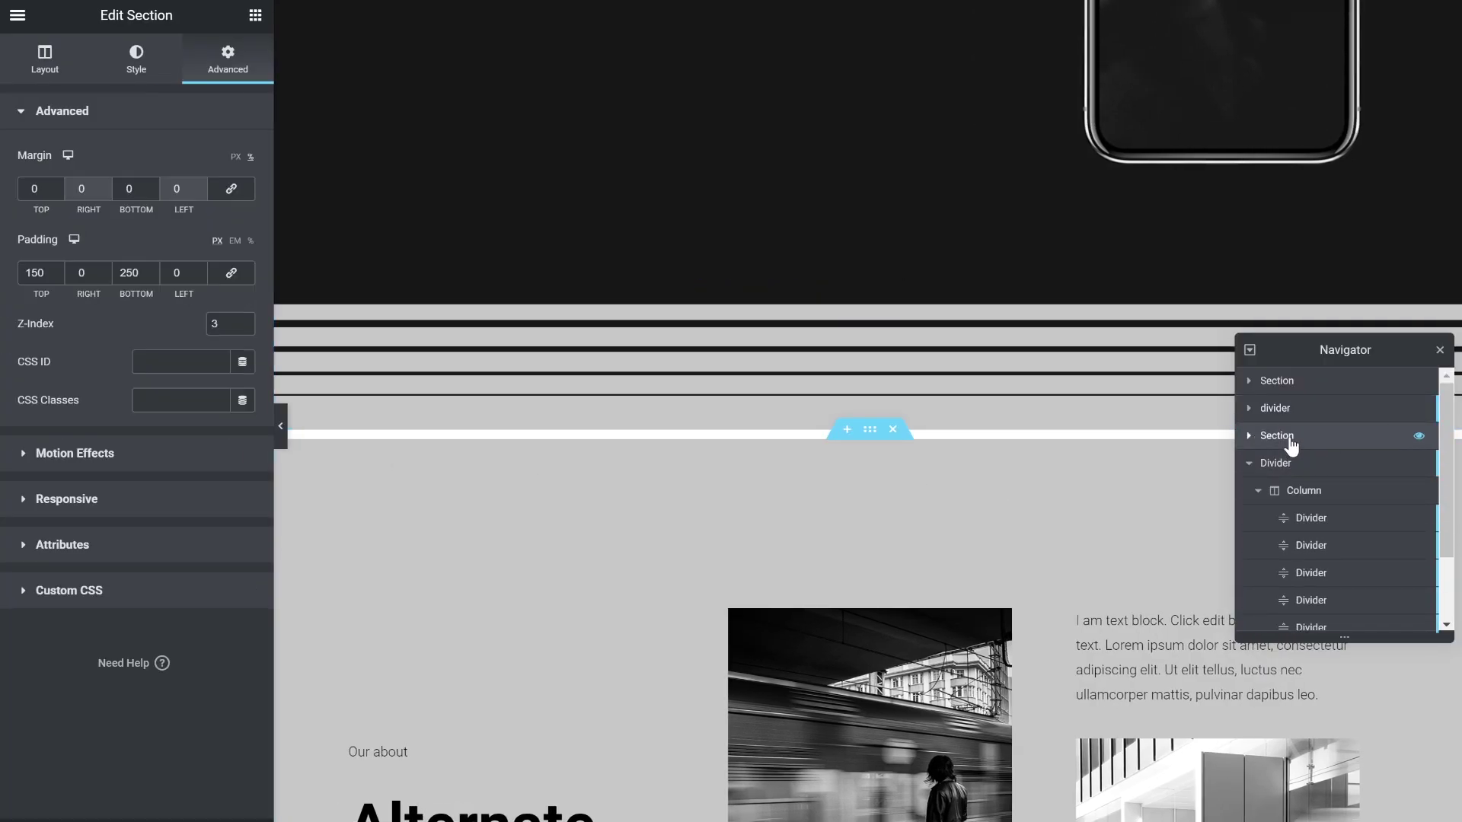
left_click(35, 186)
type("-6")
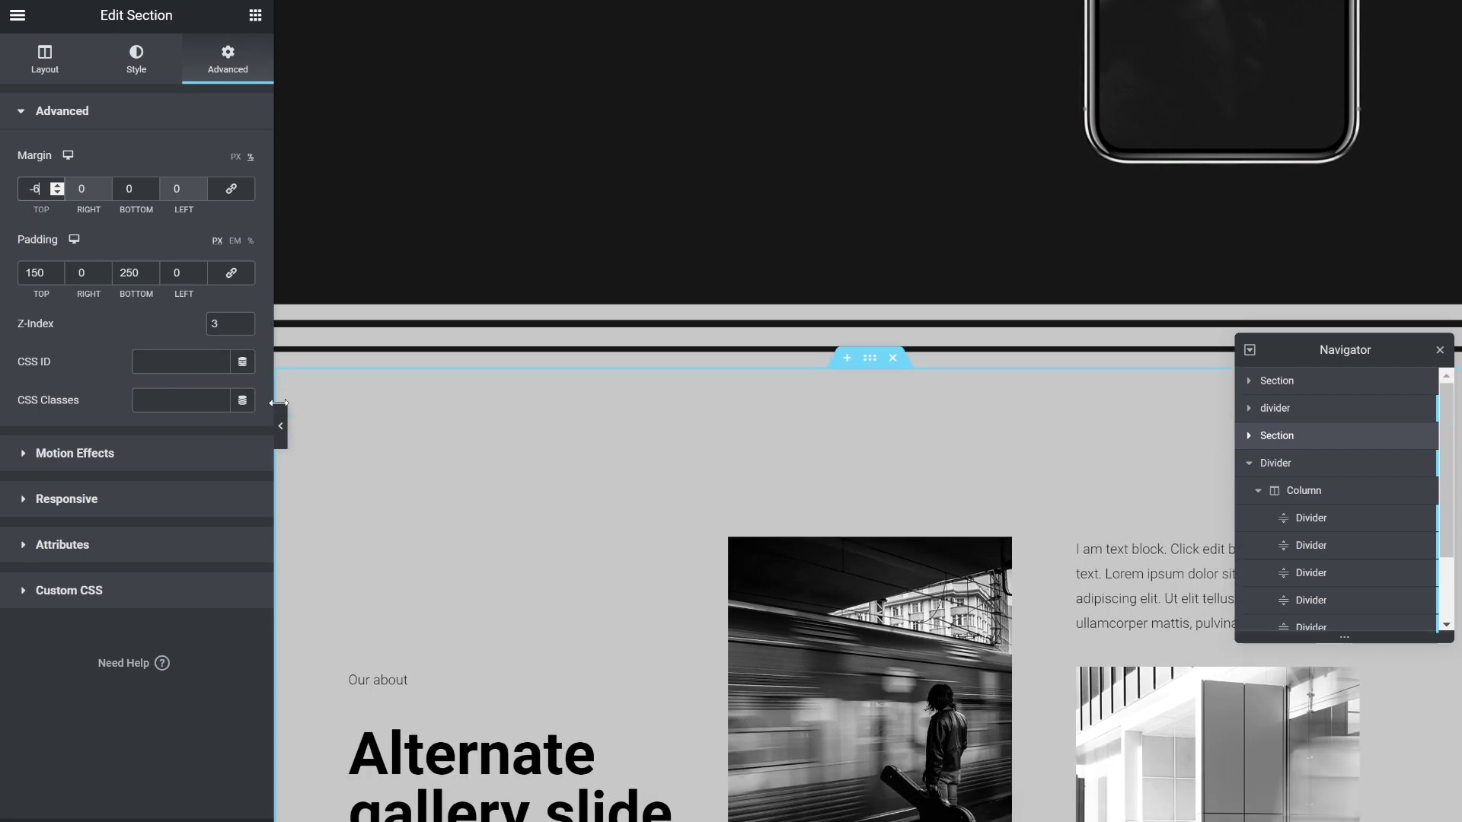
key("BackSpace")
type("8")
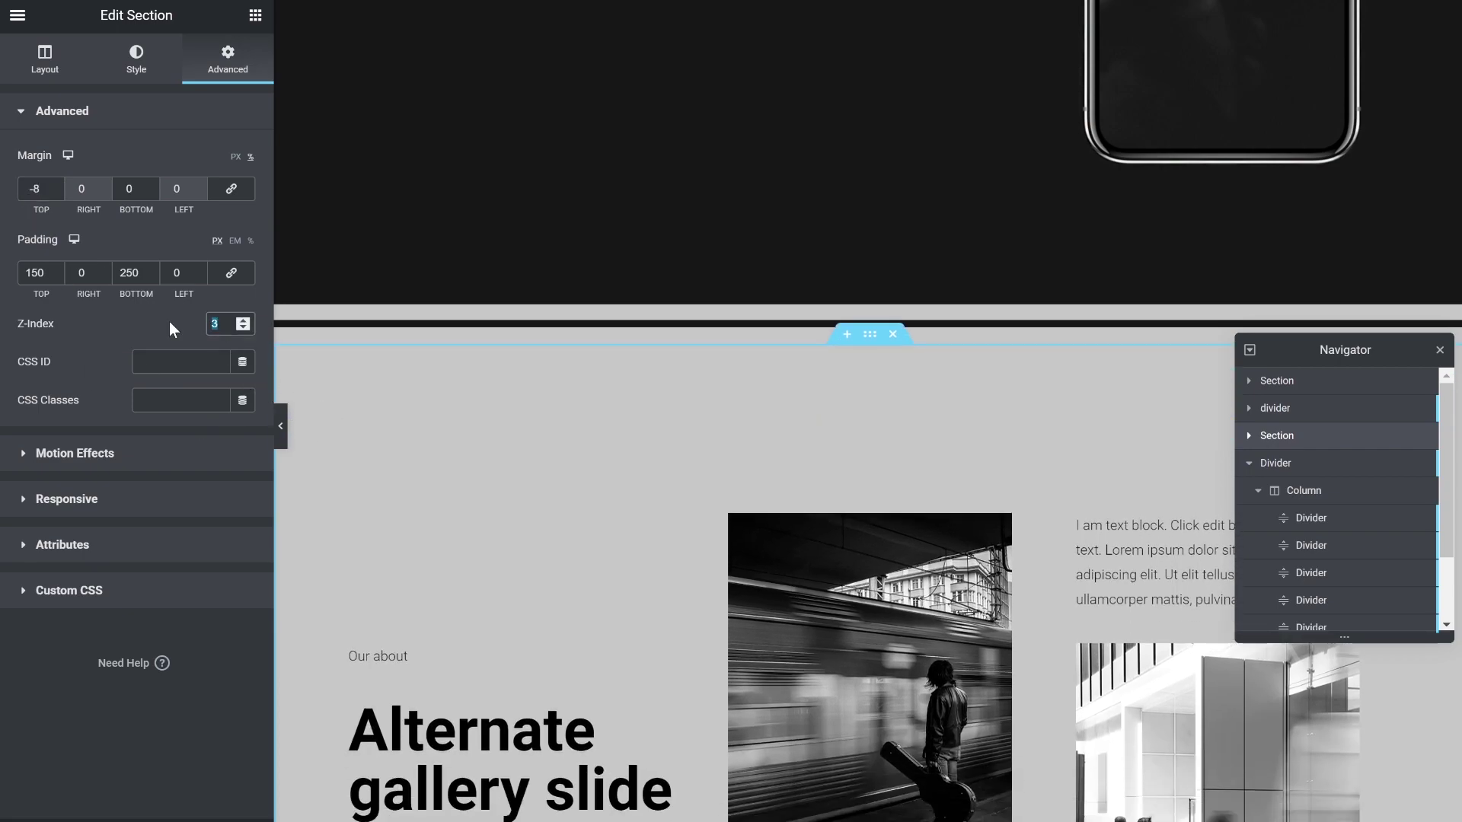
type("0")
key("Tab")
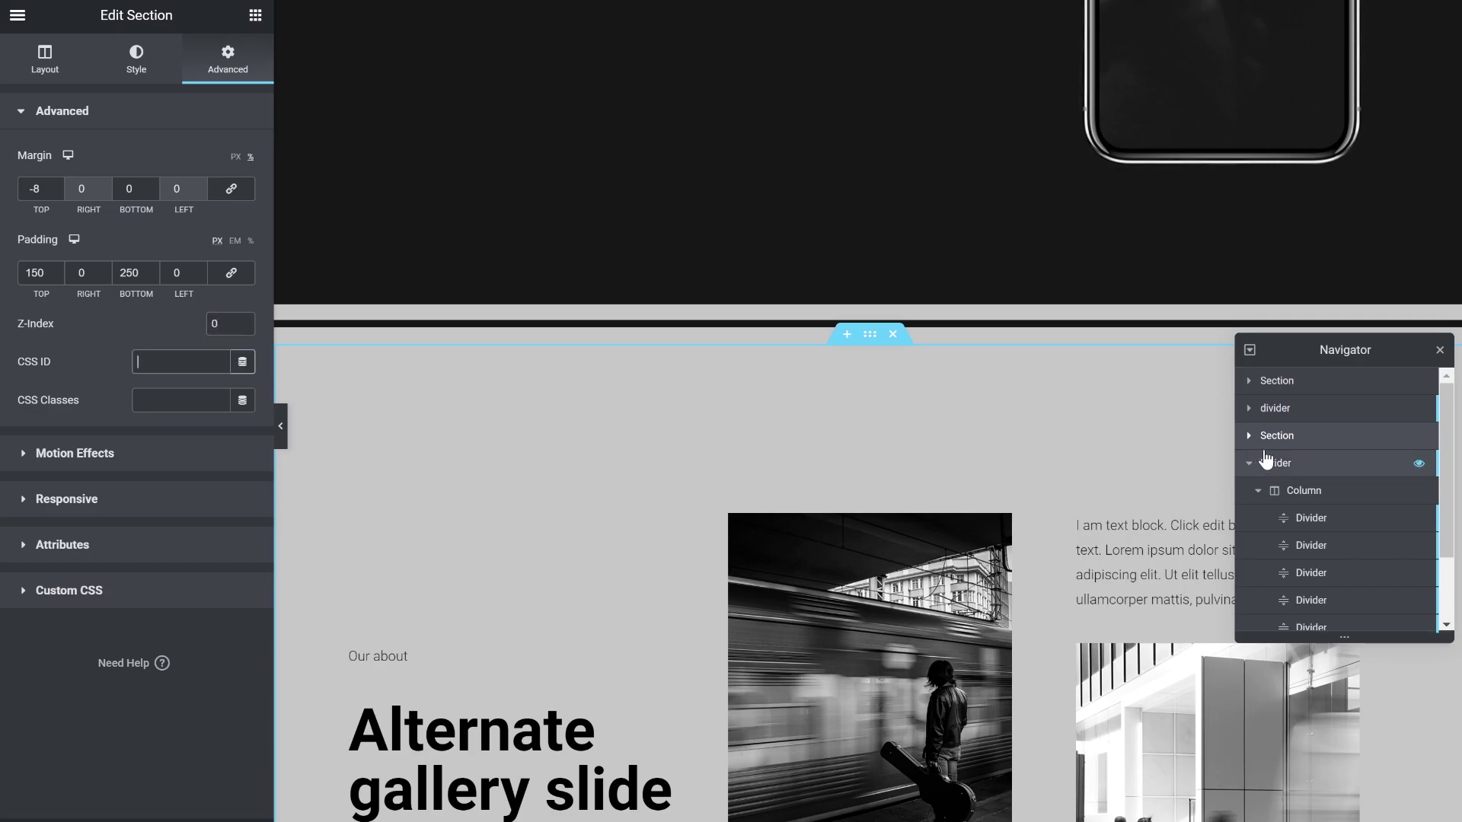
Set the stroke divider section's z-index to 5.
left_click(1284, 411)
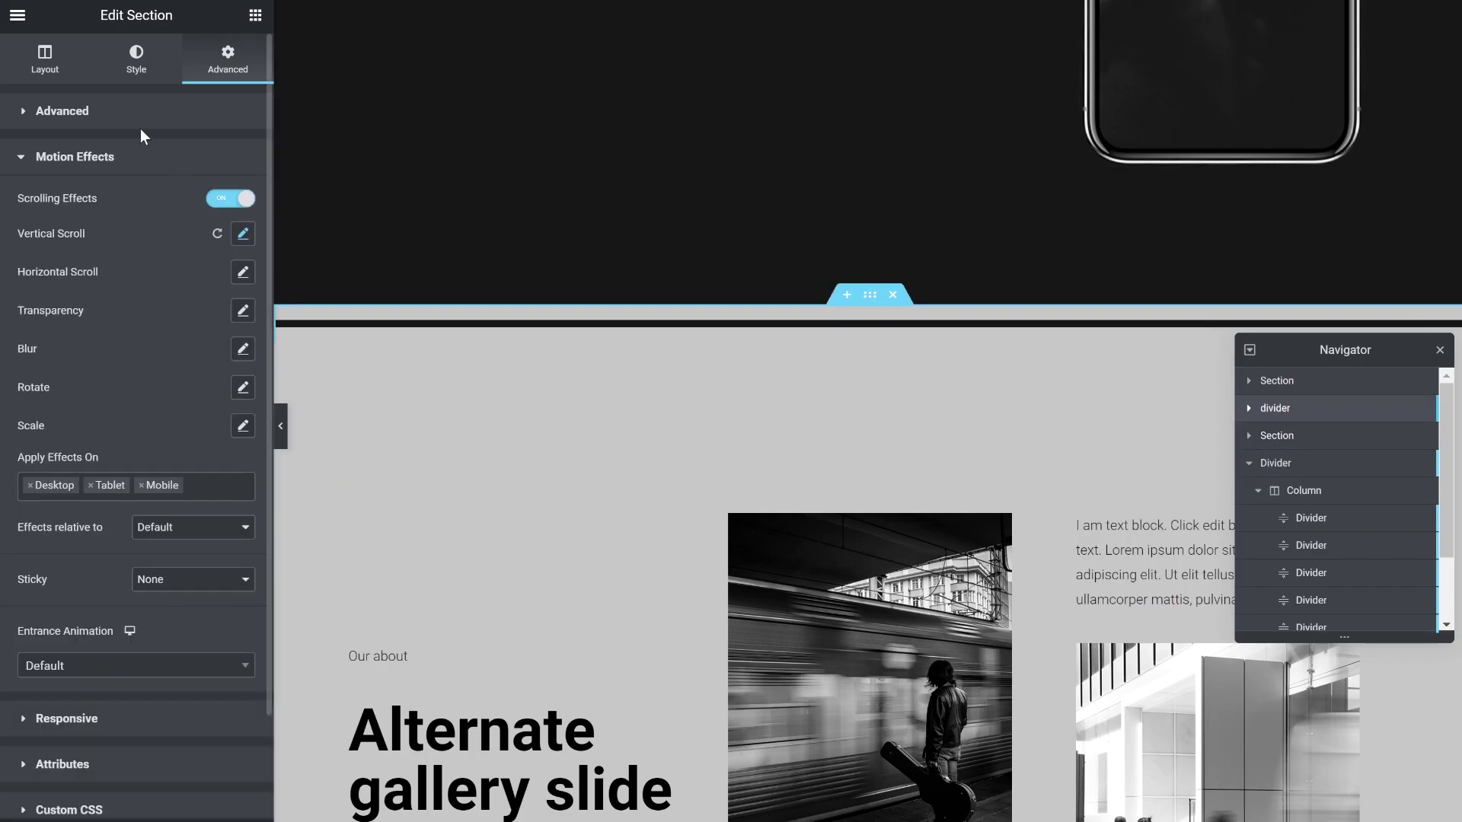
left_click(114, 95)
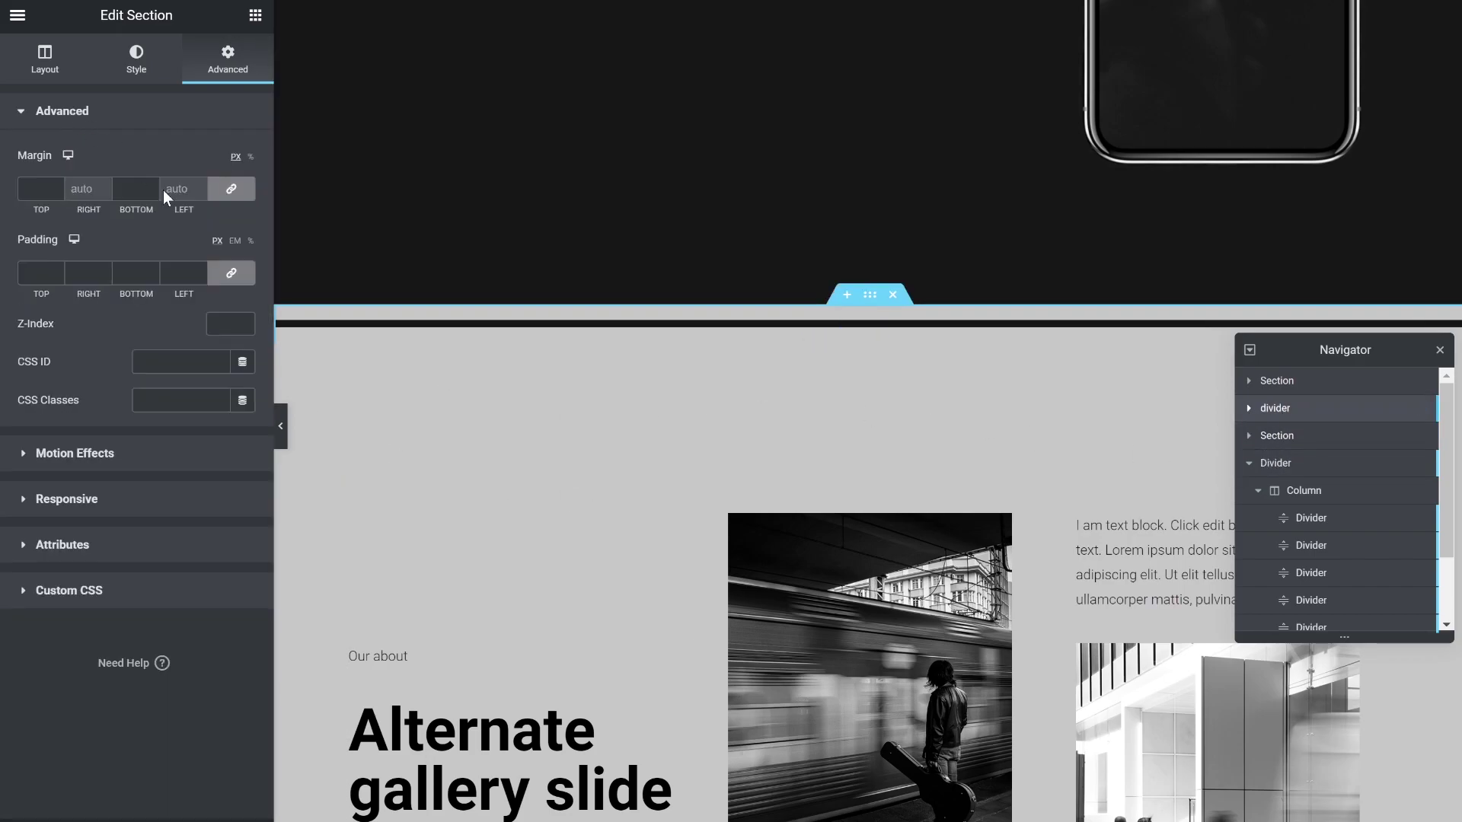
left_click(228, 322)
type("5")
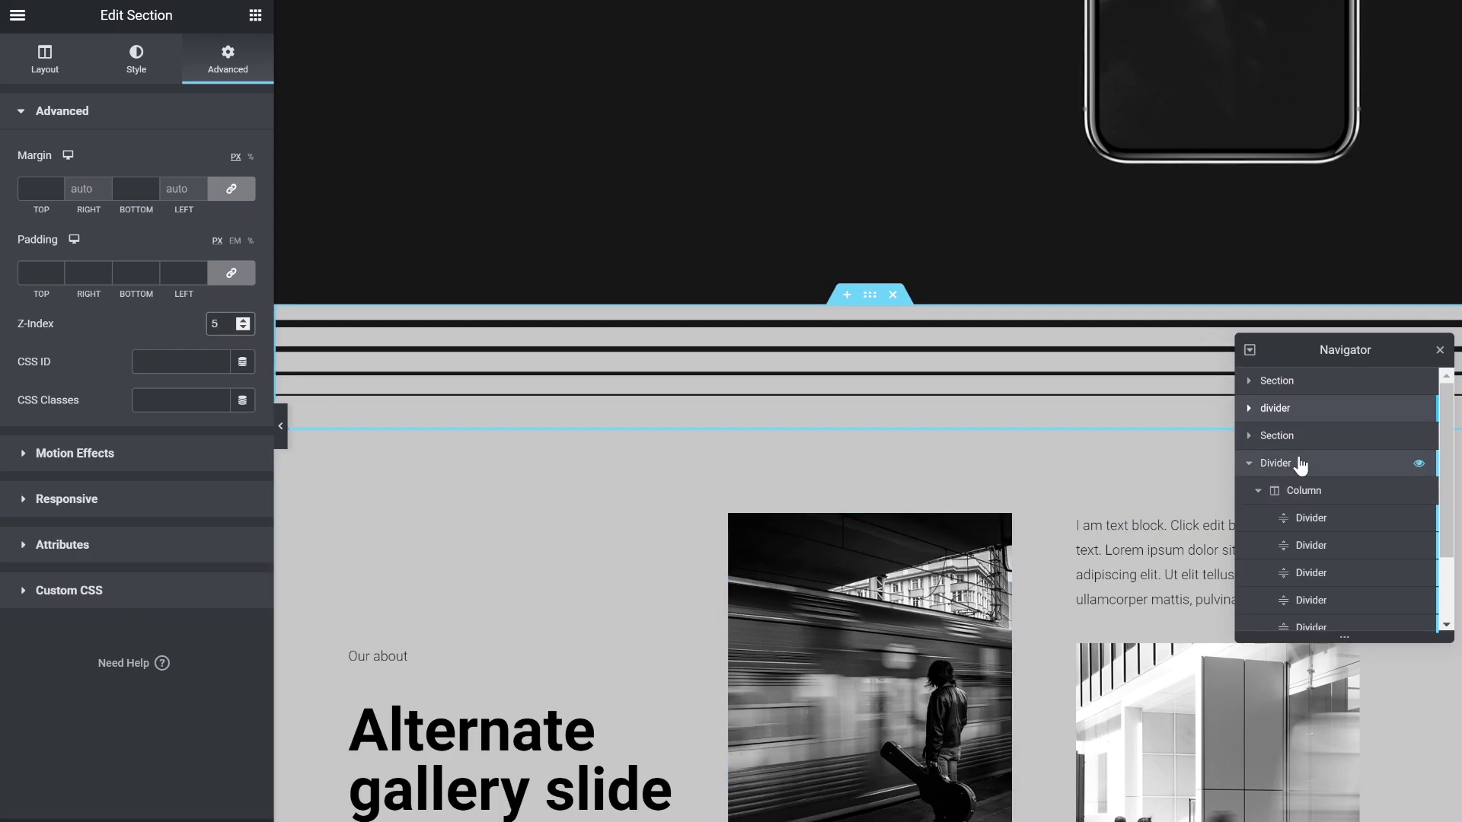
scroll(533, 504, "up", 2)
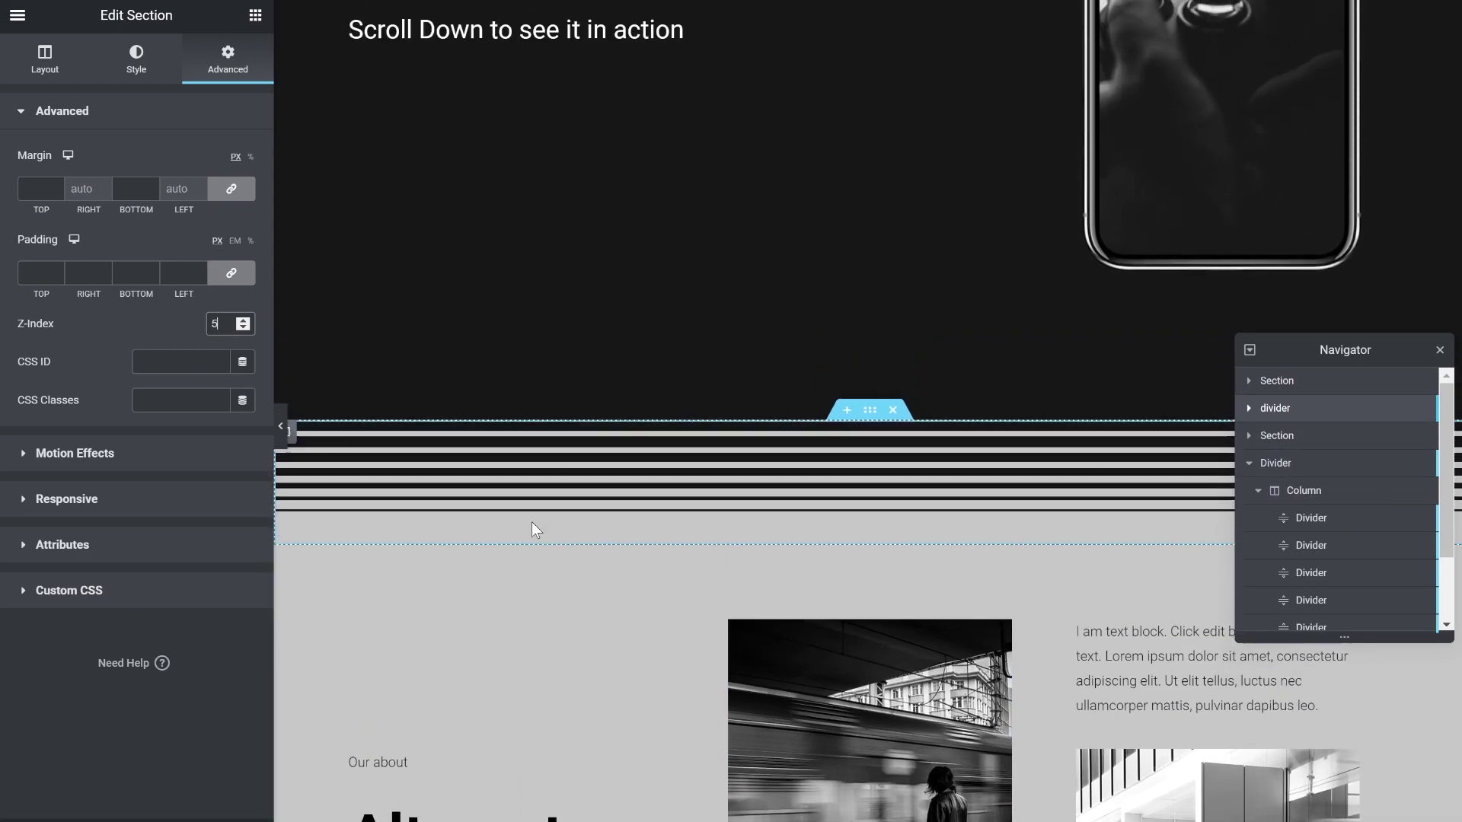
scroll(513, 532, "down", 4)
Hide the editor and scroll the preview to check the stripe band under the Strokes Divider hero.
scroll(436, 511, "up", 2)
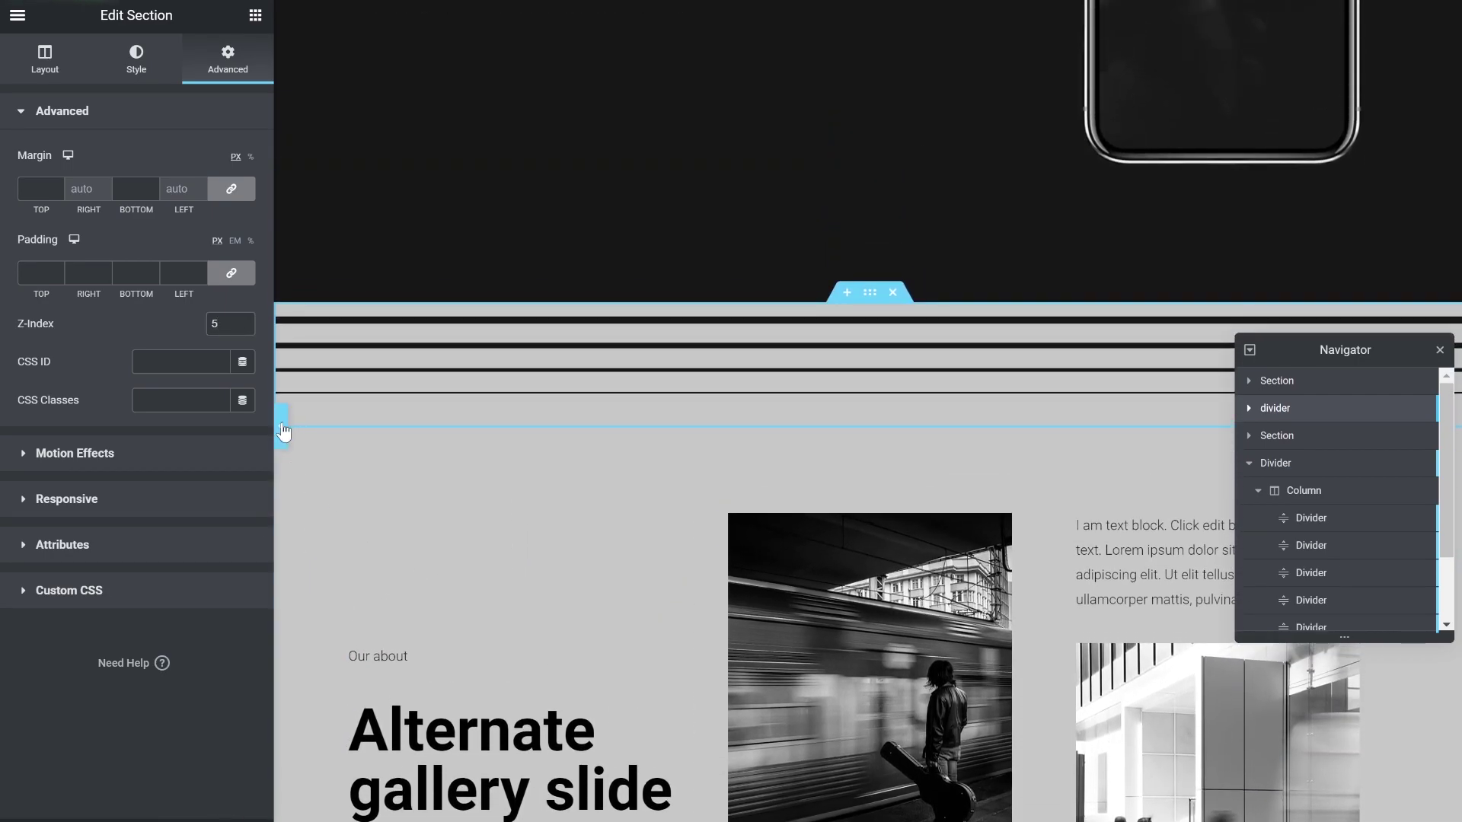
left_click(284, 431)
scroll(614, 456, "up", 2)
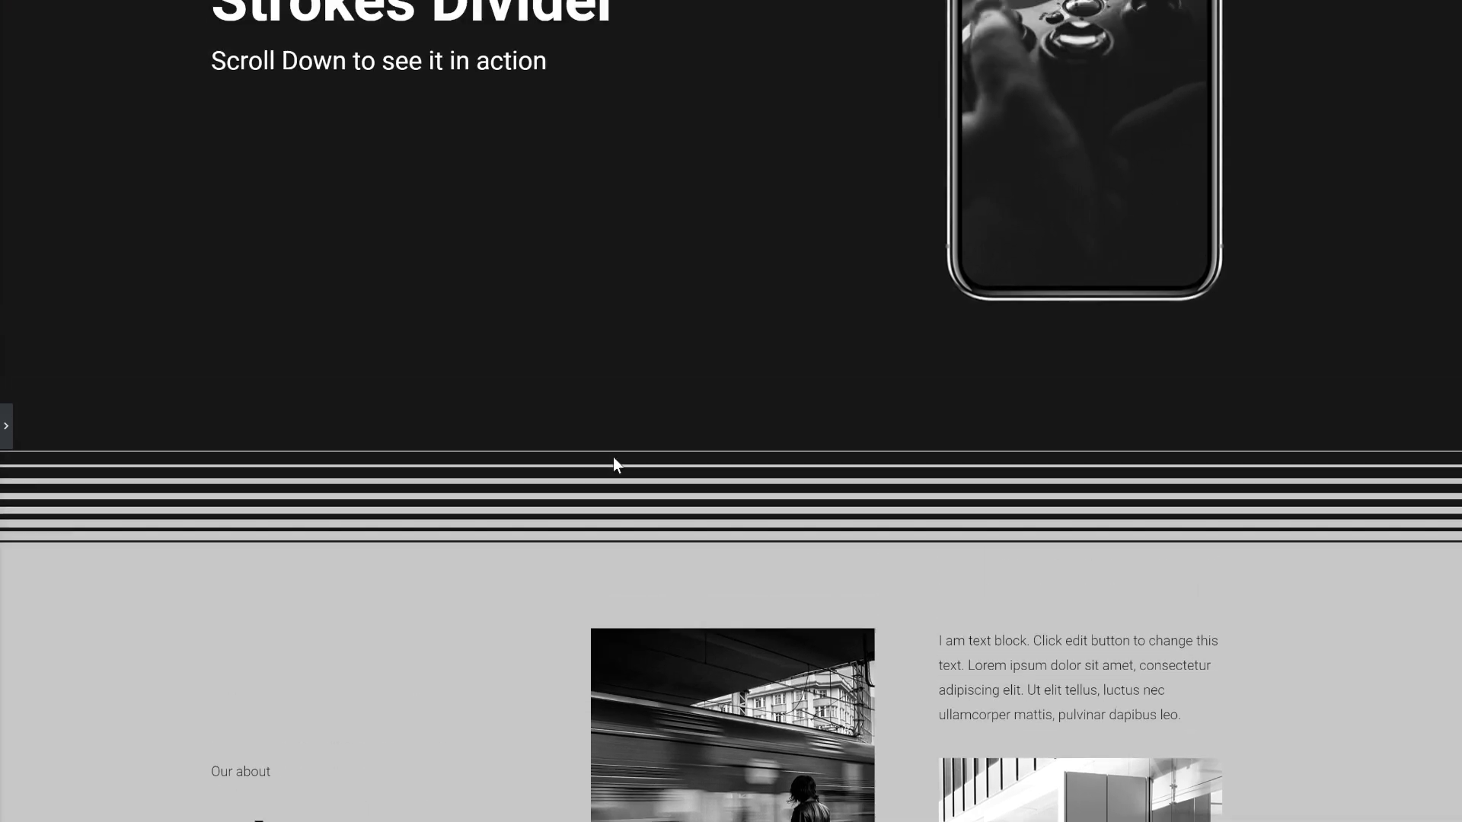
scroll(615, 462, "up", 5)
scroll(743, 357, "down", 4)
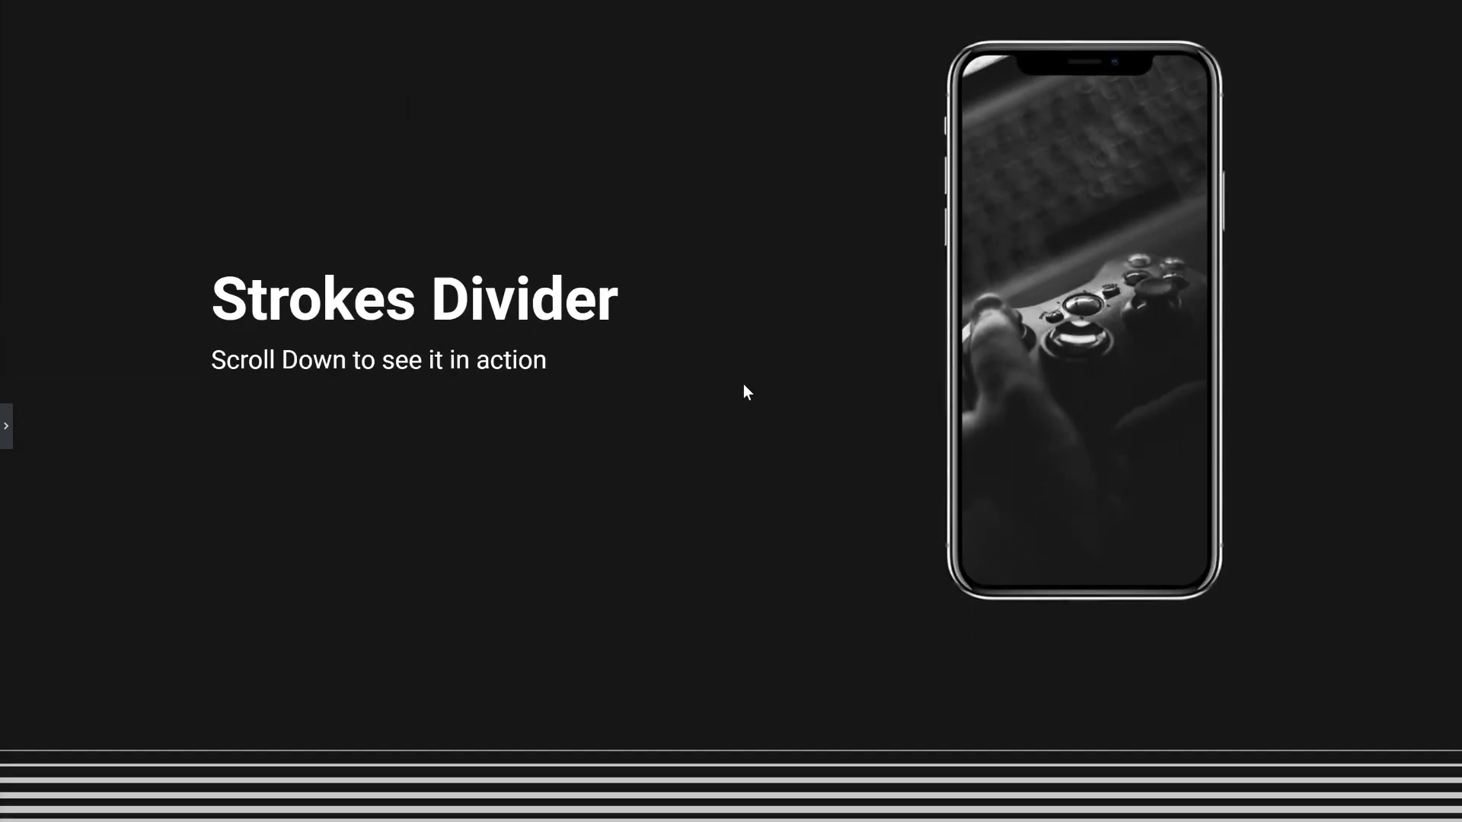
scroll(723, 388, "down", 5)
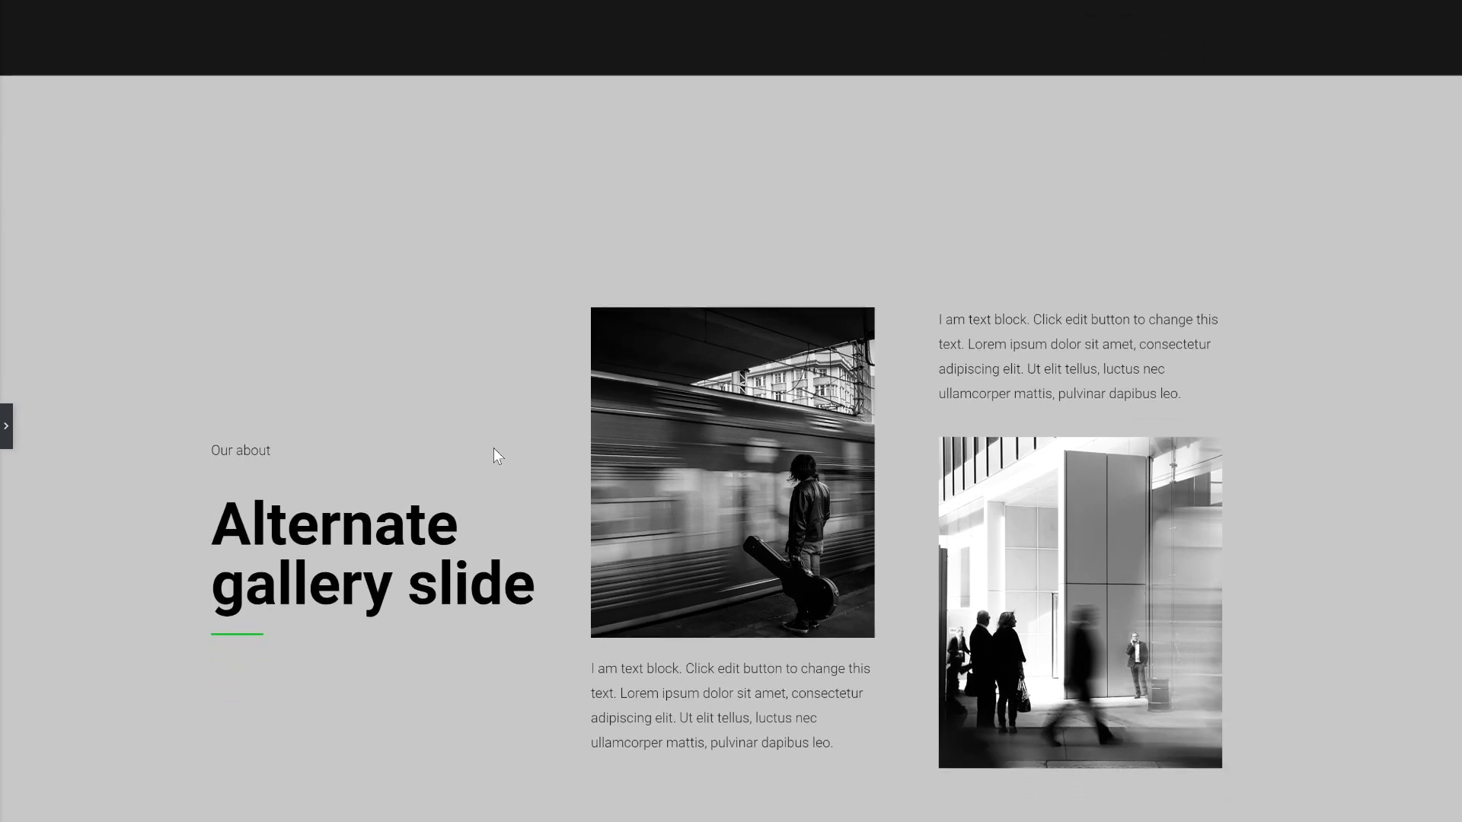
scroll(495, 461, "up", 5)
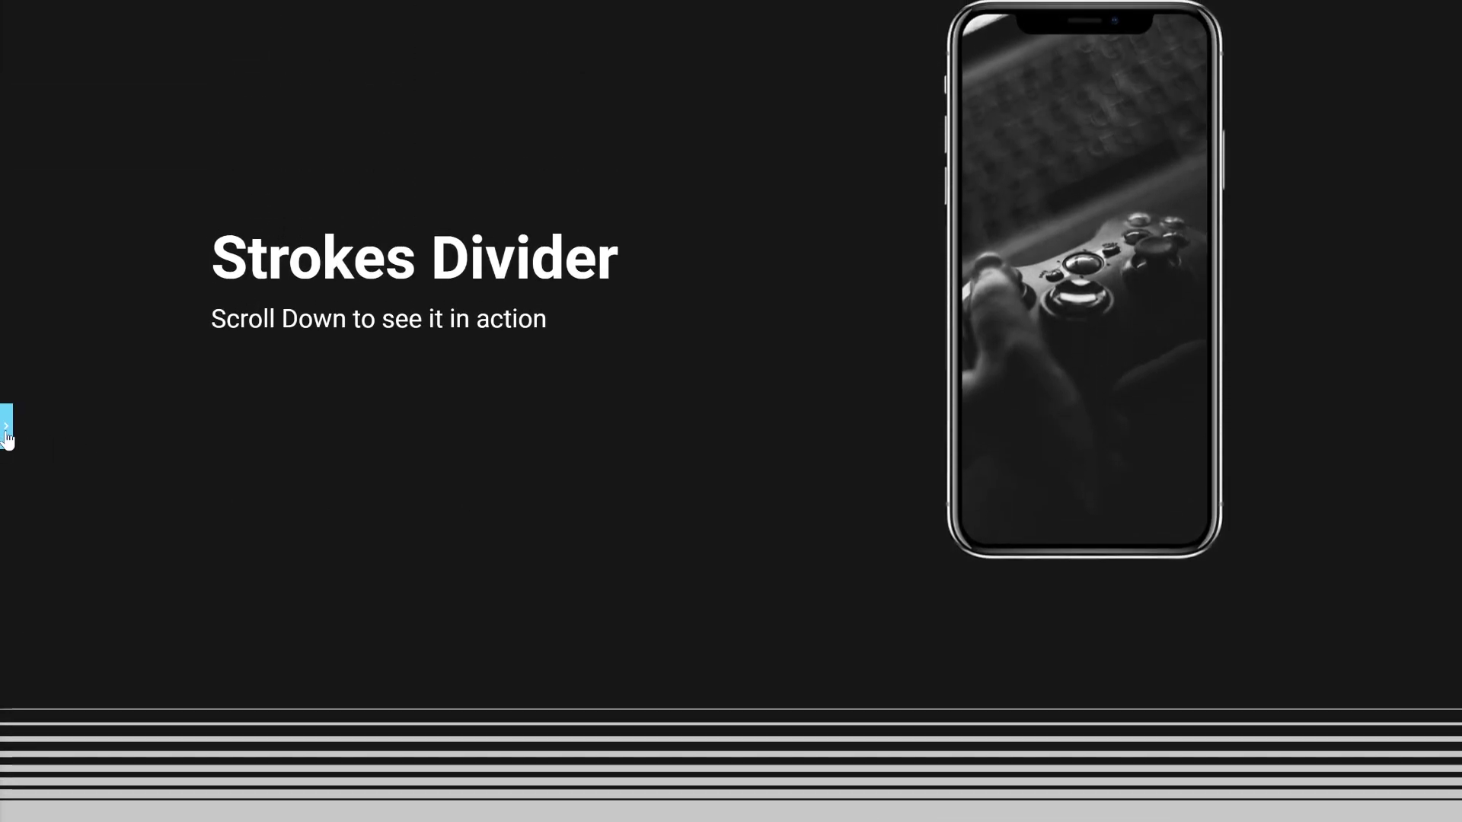
Bring the editor back and open the Style tab of the lower divider section's first line.
left_click(6, 426)
scroll(849, 565, "down", 3)
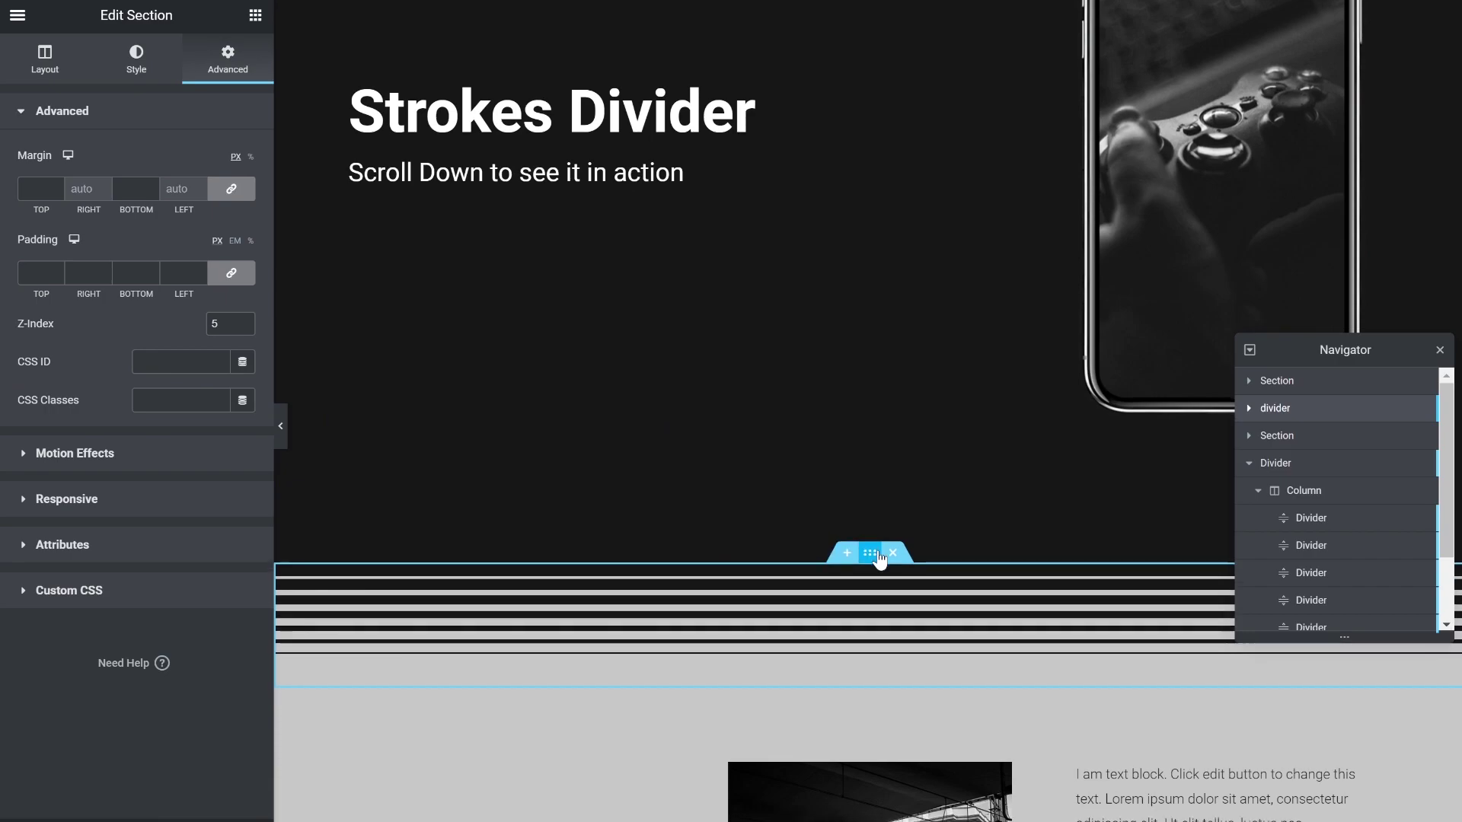
scroll(1057, 515, "down", 1)
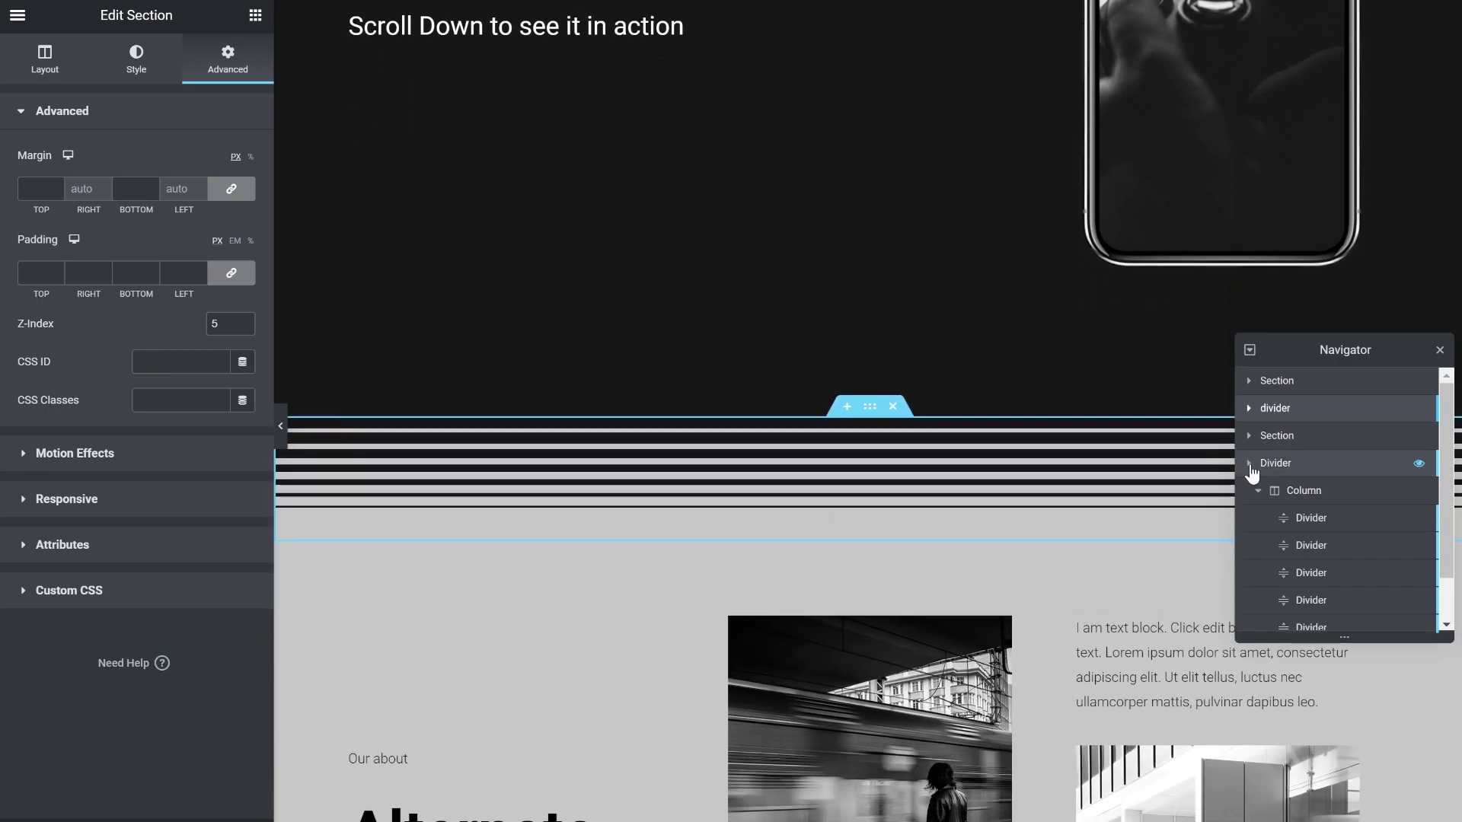
left_click(1248, 463)
scroll(922, 510, "down", 1)
scroll(921, 510, "down", 8)
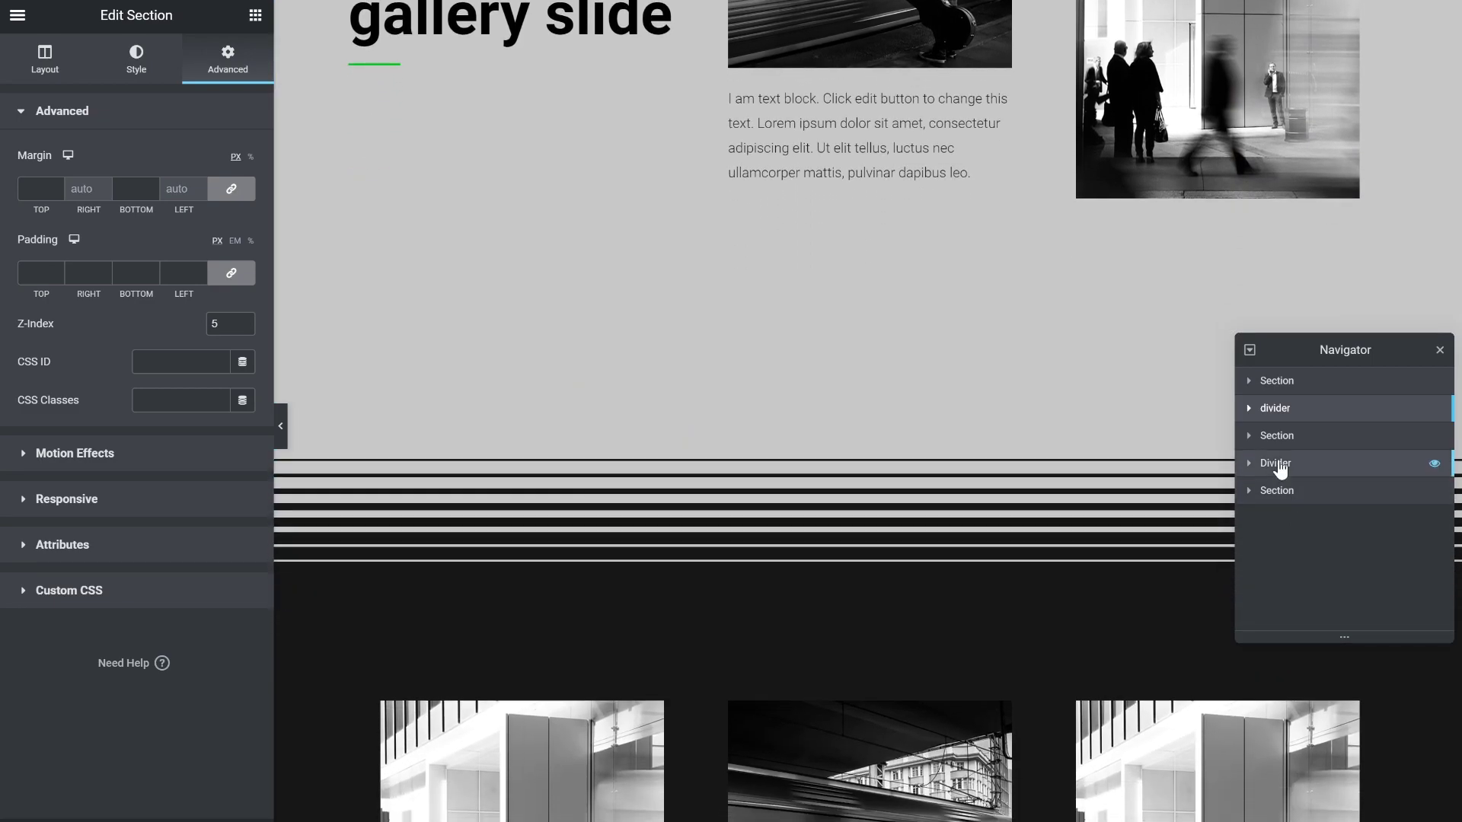
left_click(1252, 466)
left_click(1248, 463)
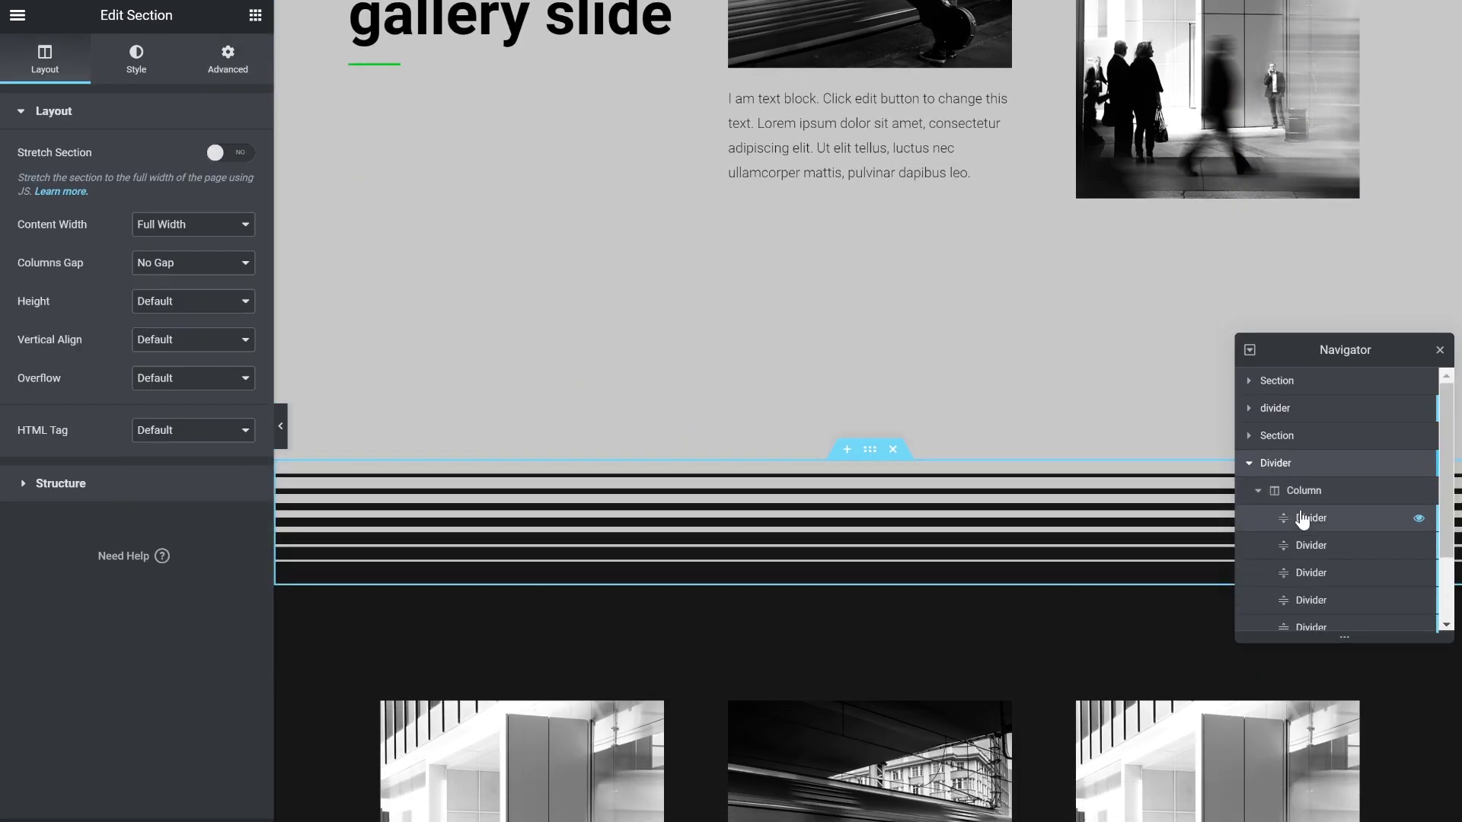
left_click(1301, 517)
left_click(135, 57)
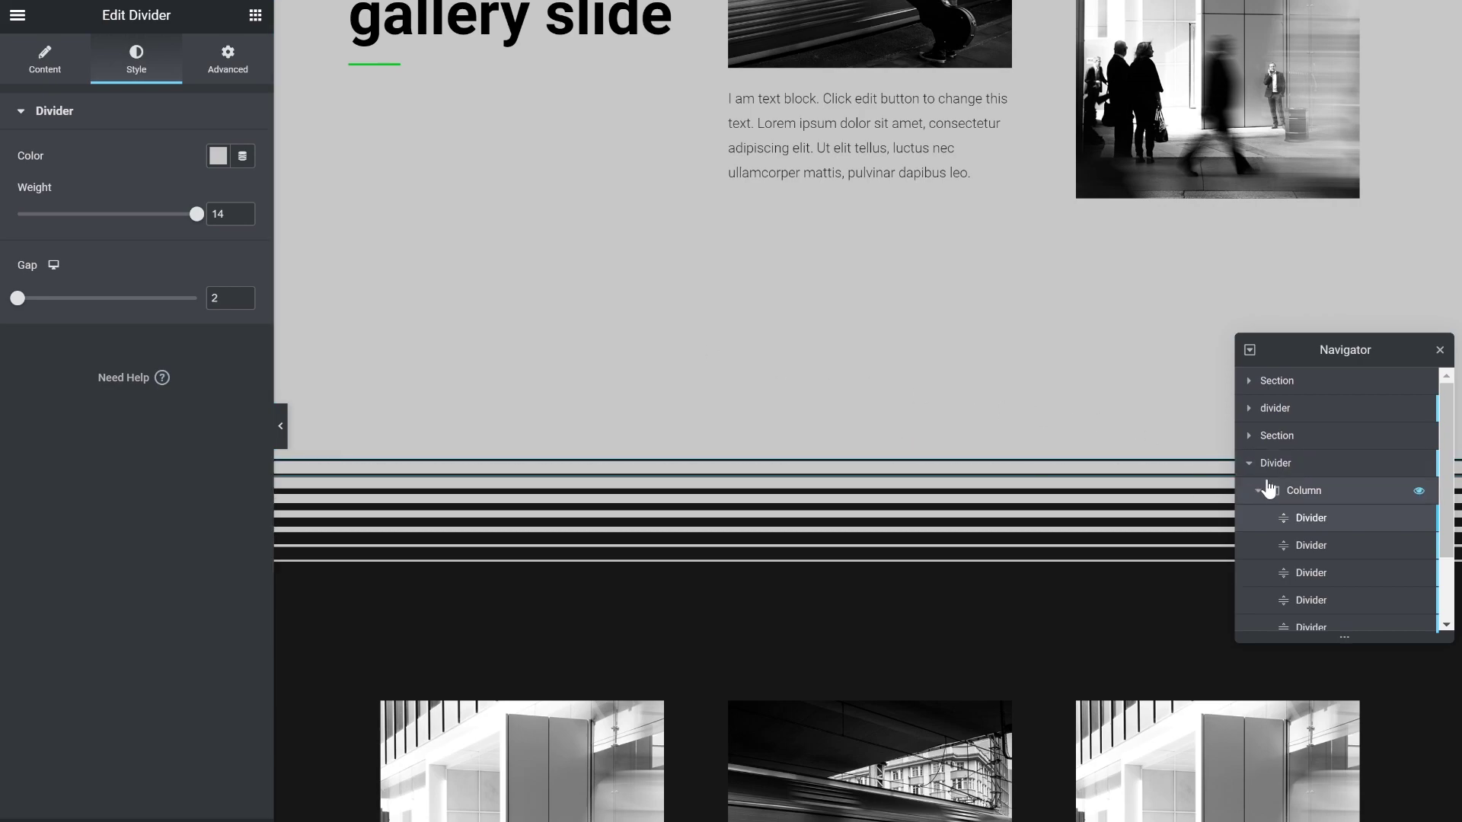
Inspect the lower Divider section's background style settings.
left_click(1269, 464)
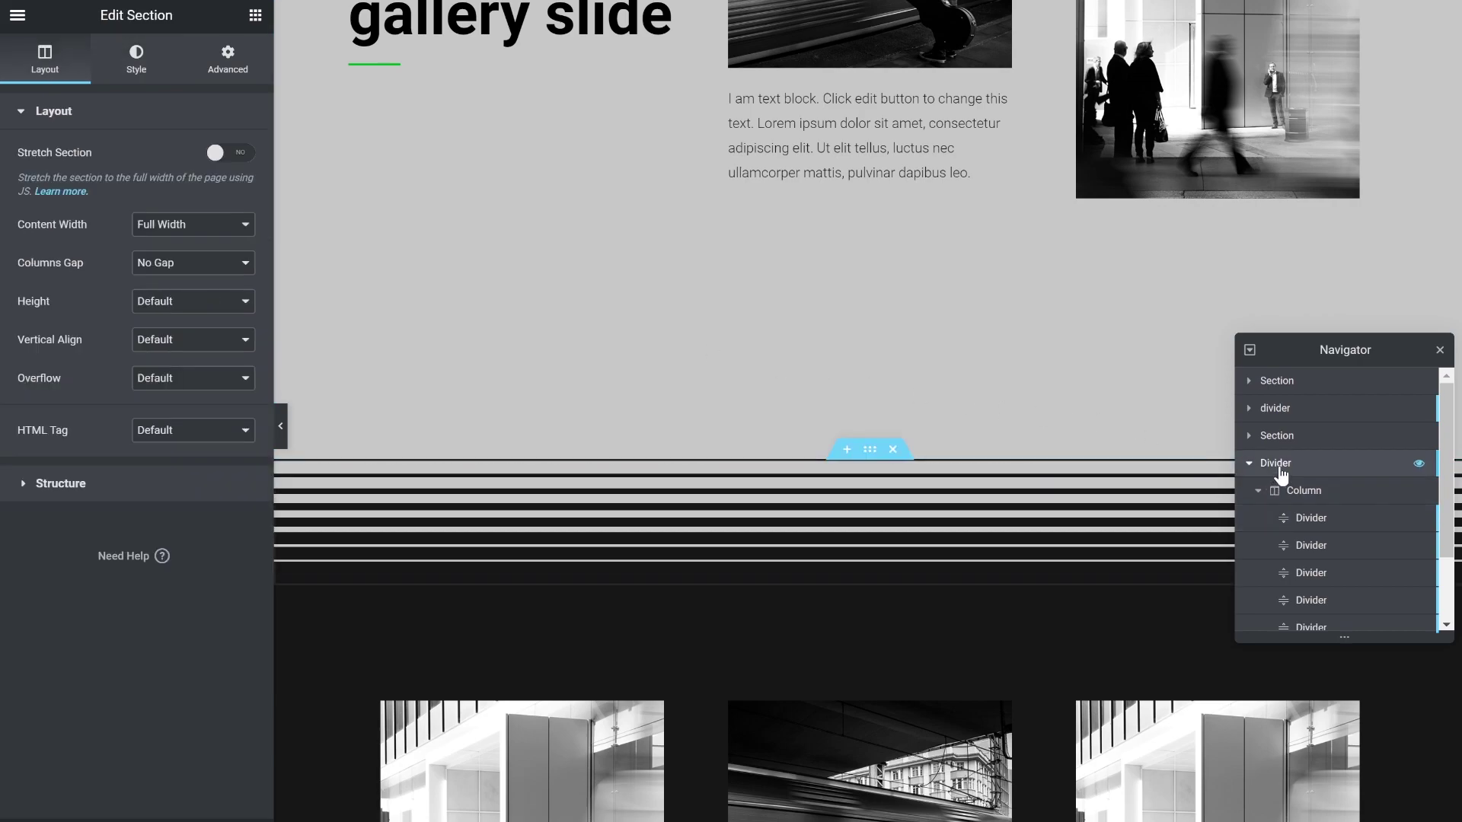
left_click(136, 57)
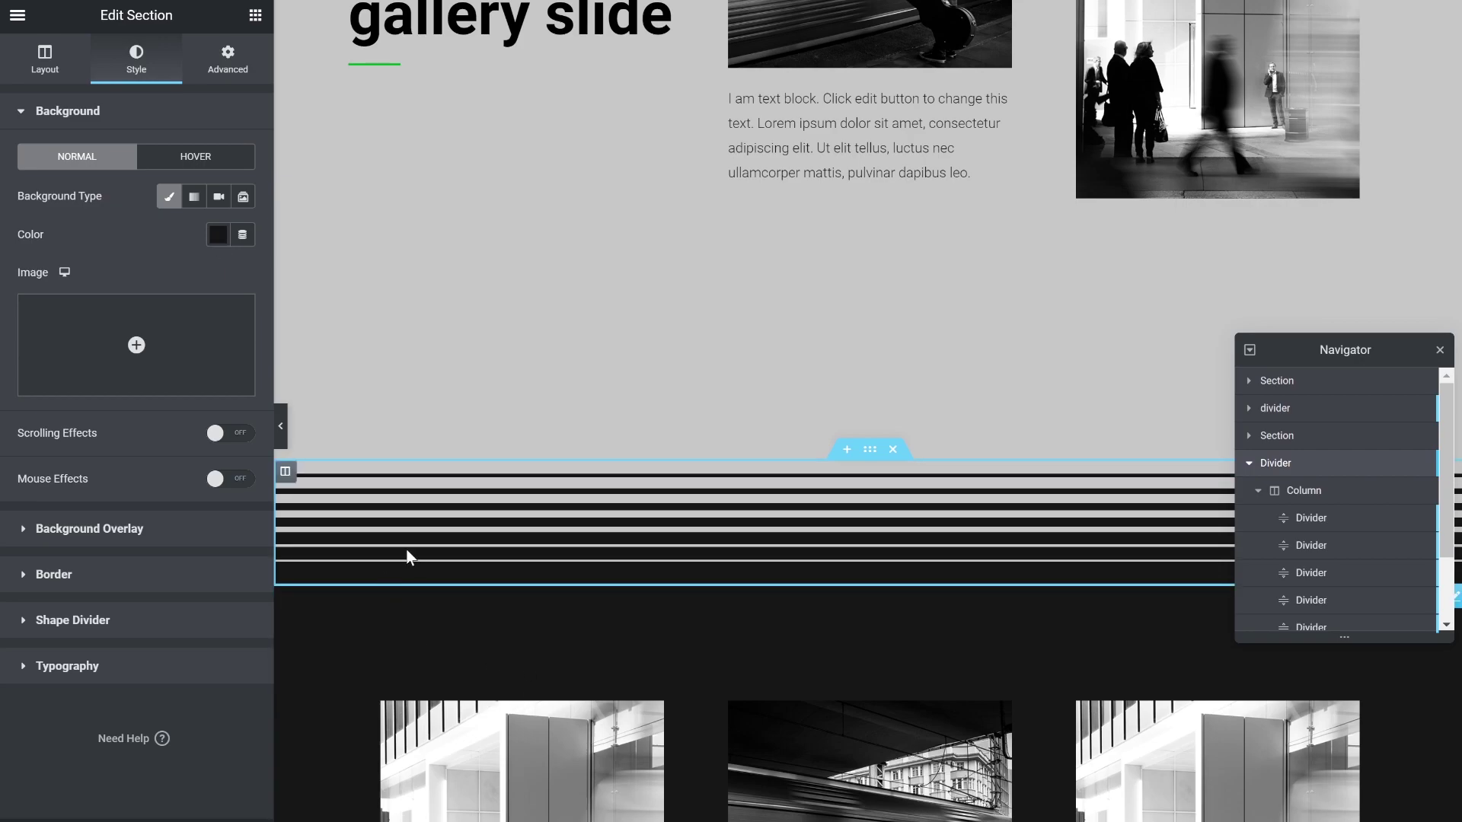
scroll(928, 465, "down", 4)
scroll(784, 392, "up", 2)
scroll(790, 411, "up", 2)
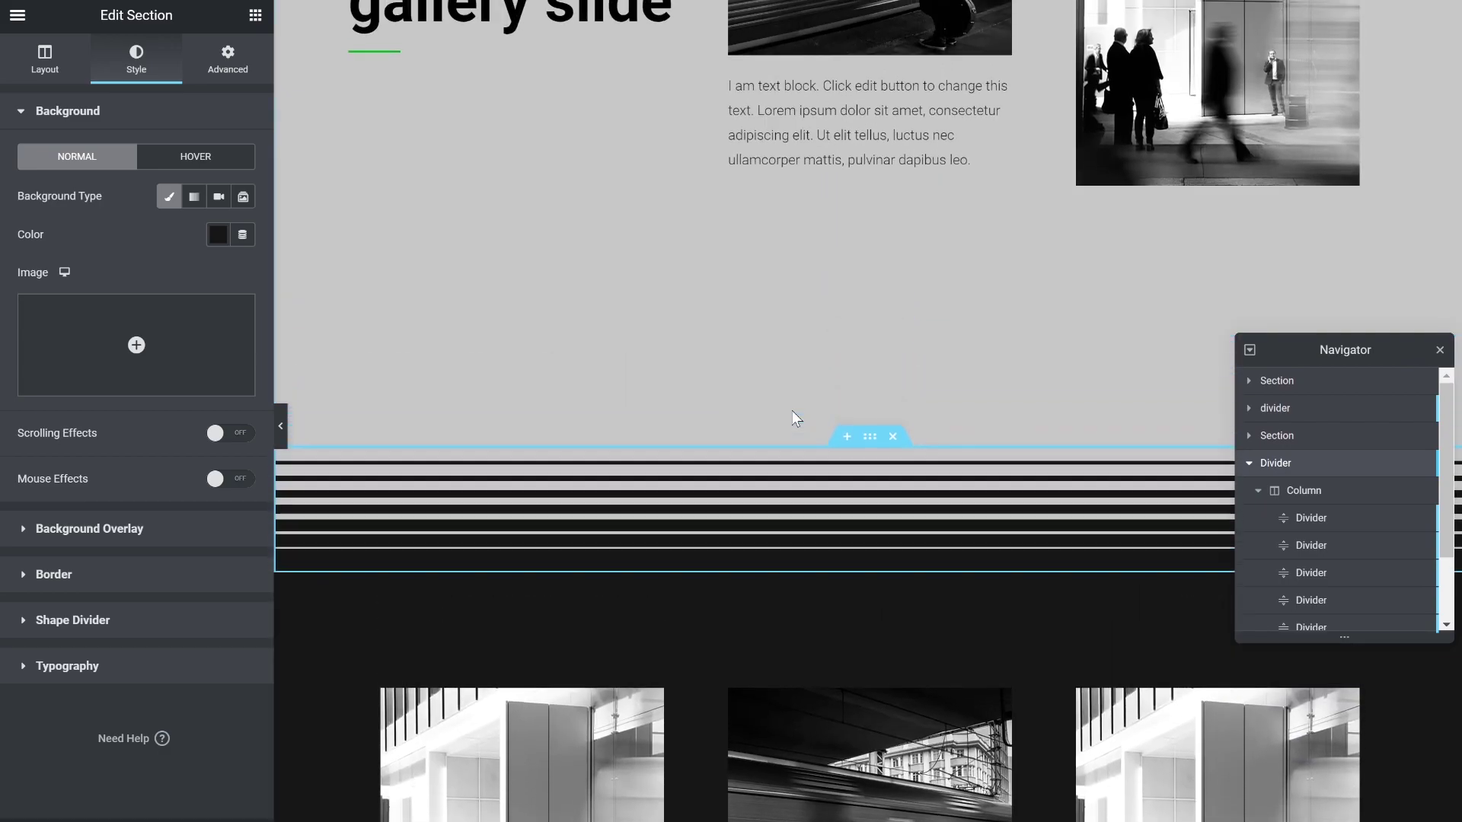
Switch the first three stacked dividers to the Dotted style.
left_click(1333, 528)
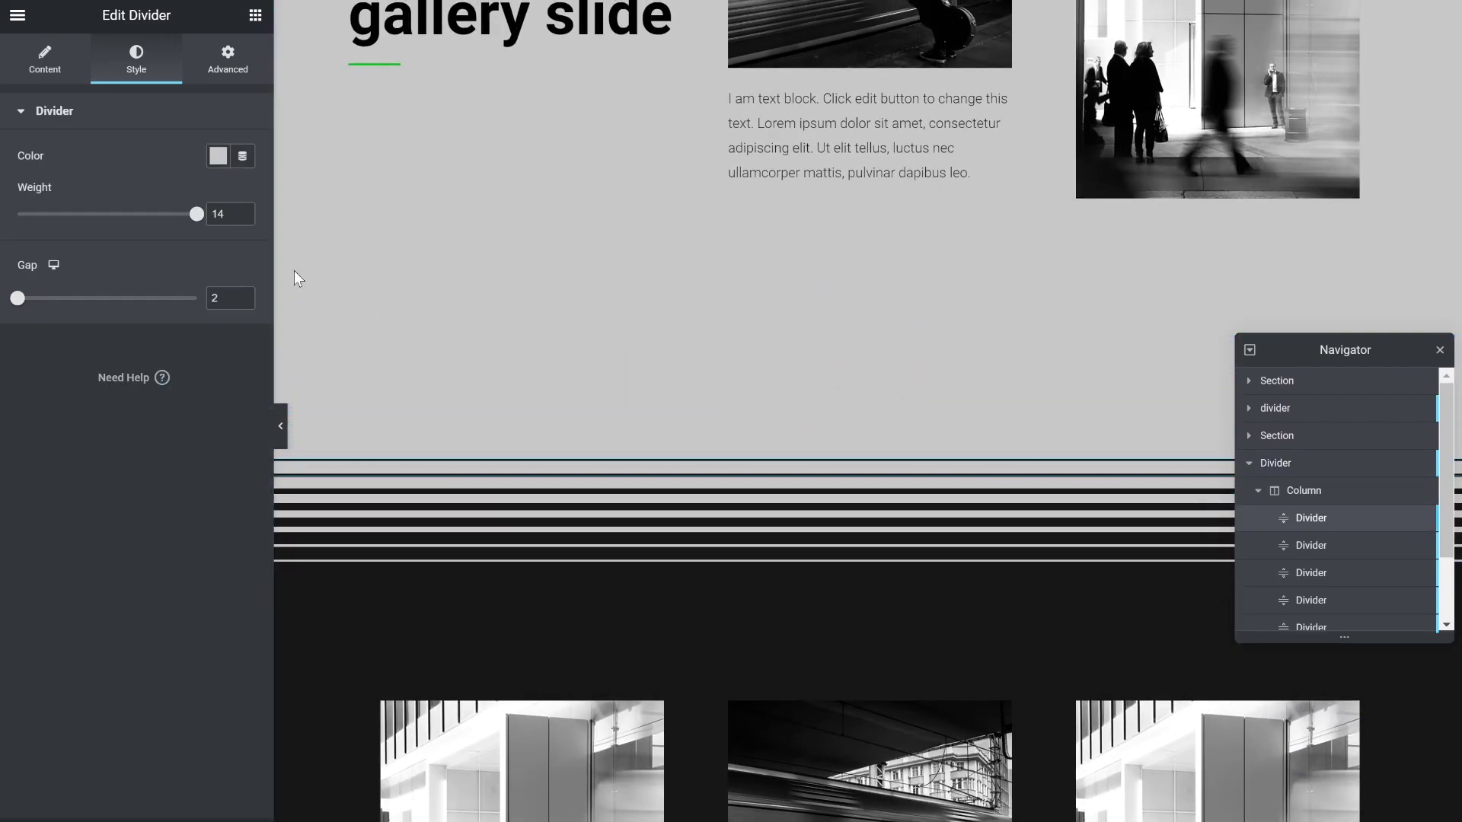
left_click(69, 74)
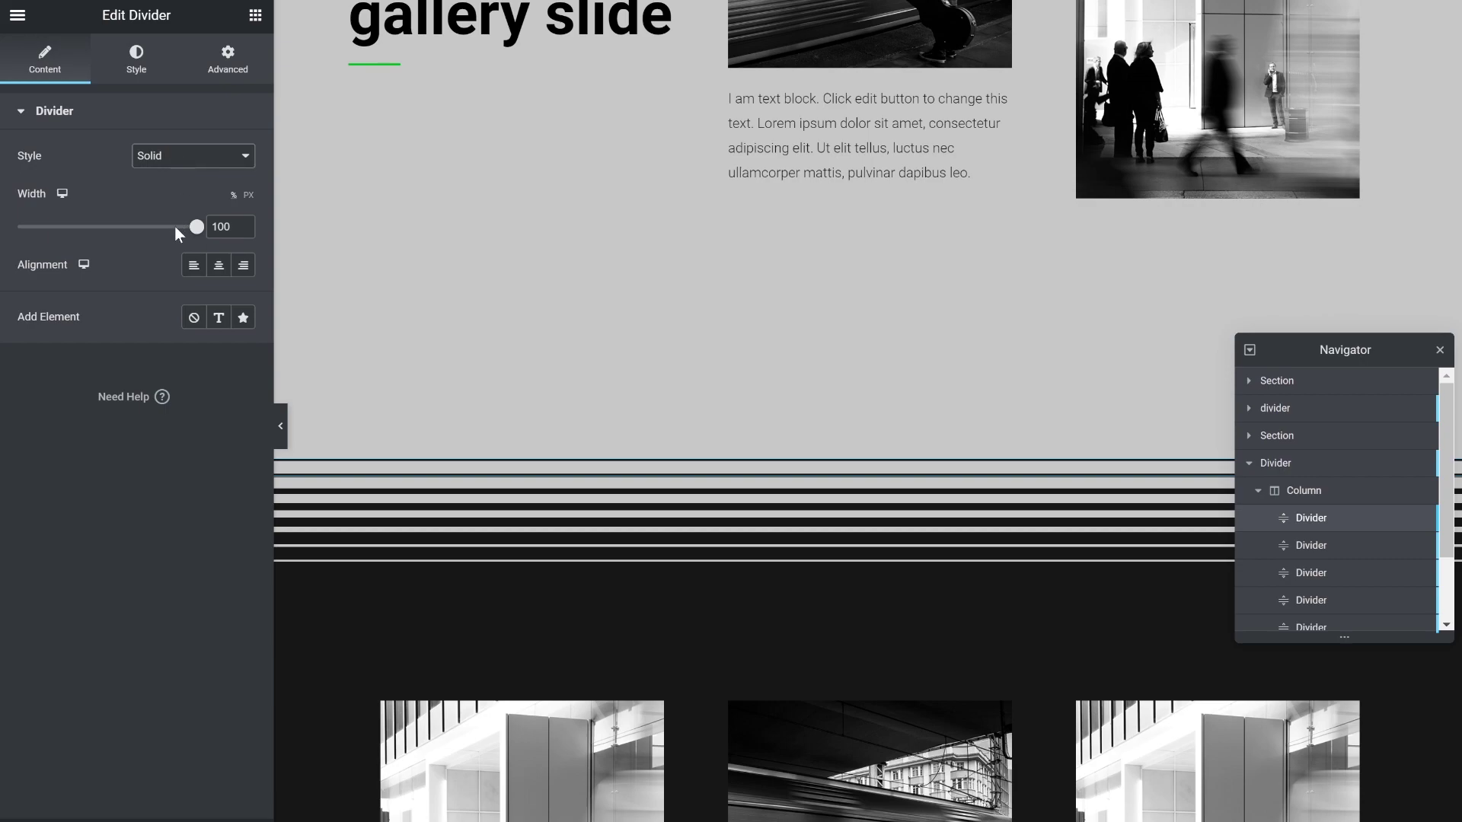
key("Down")
key("Down")
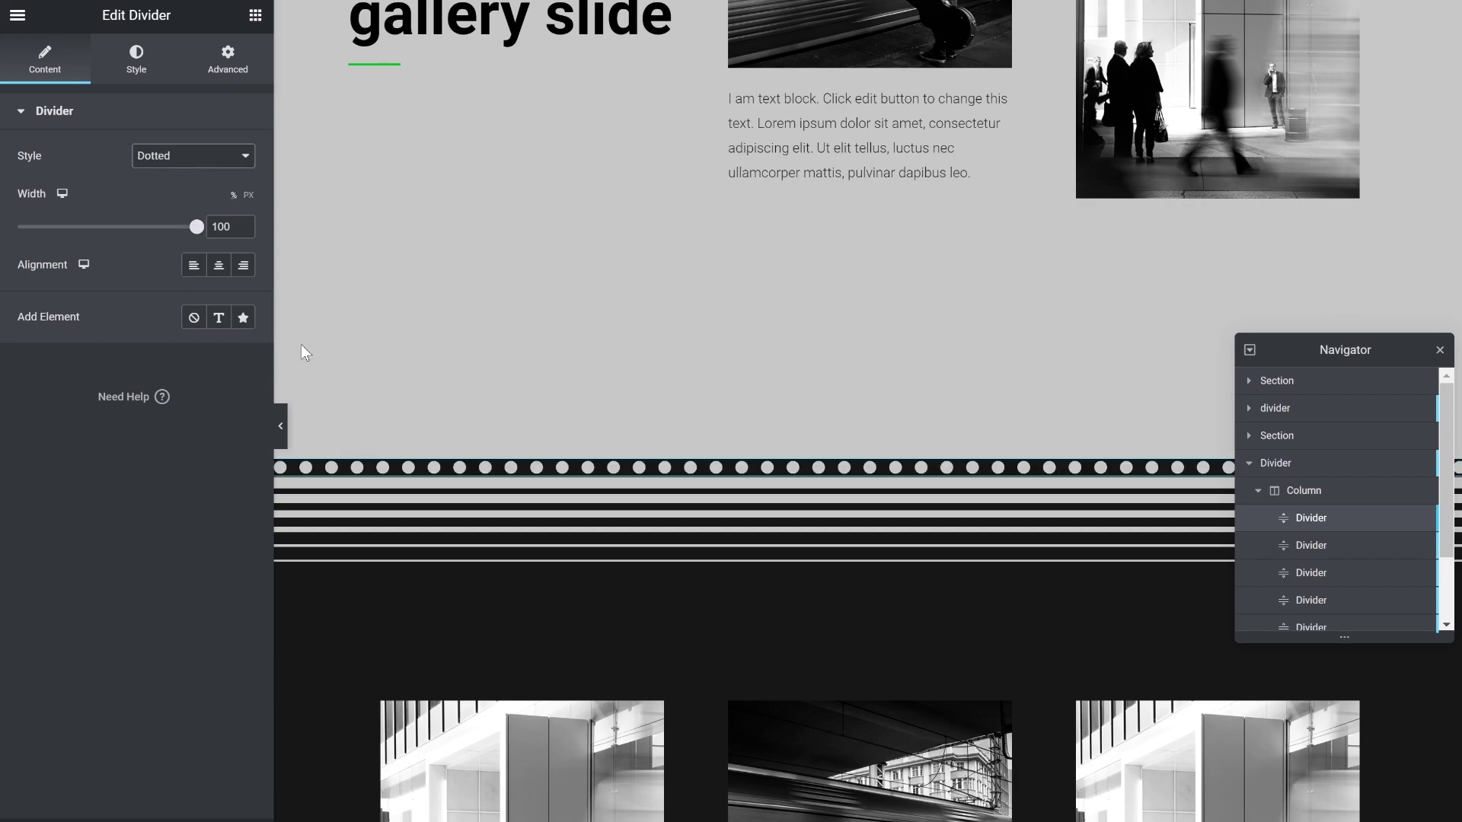
left_click(1304, 545)
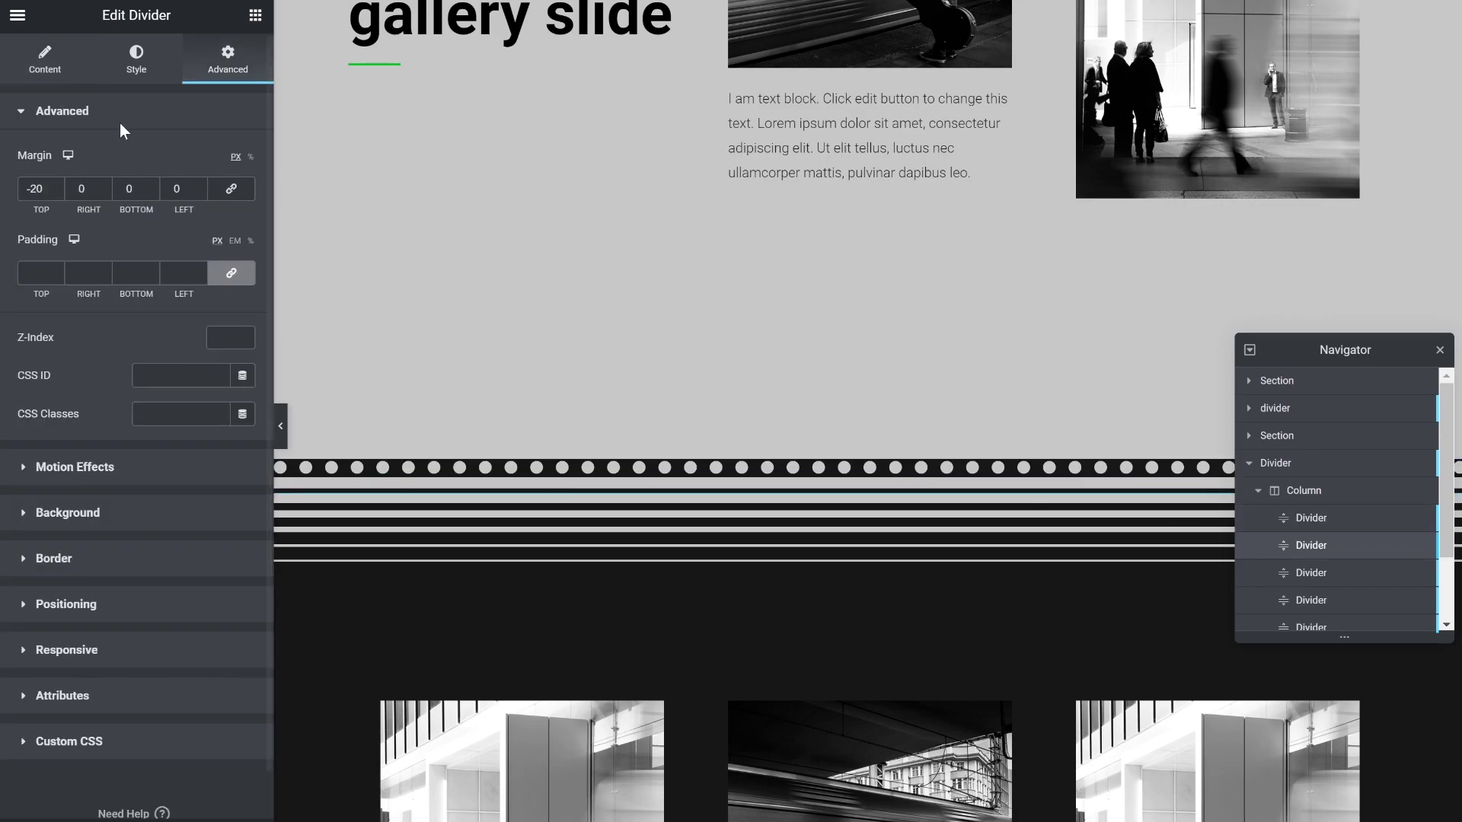
left_click(45, 59)
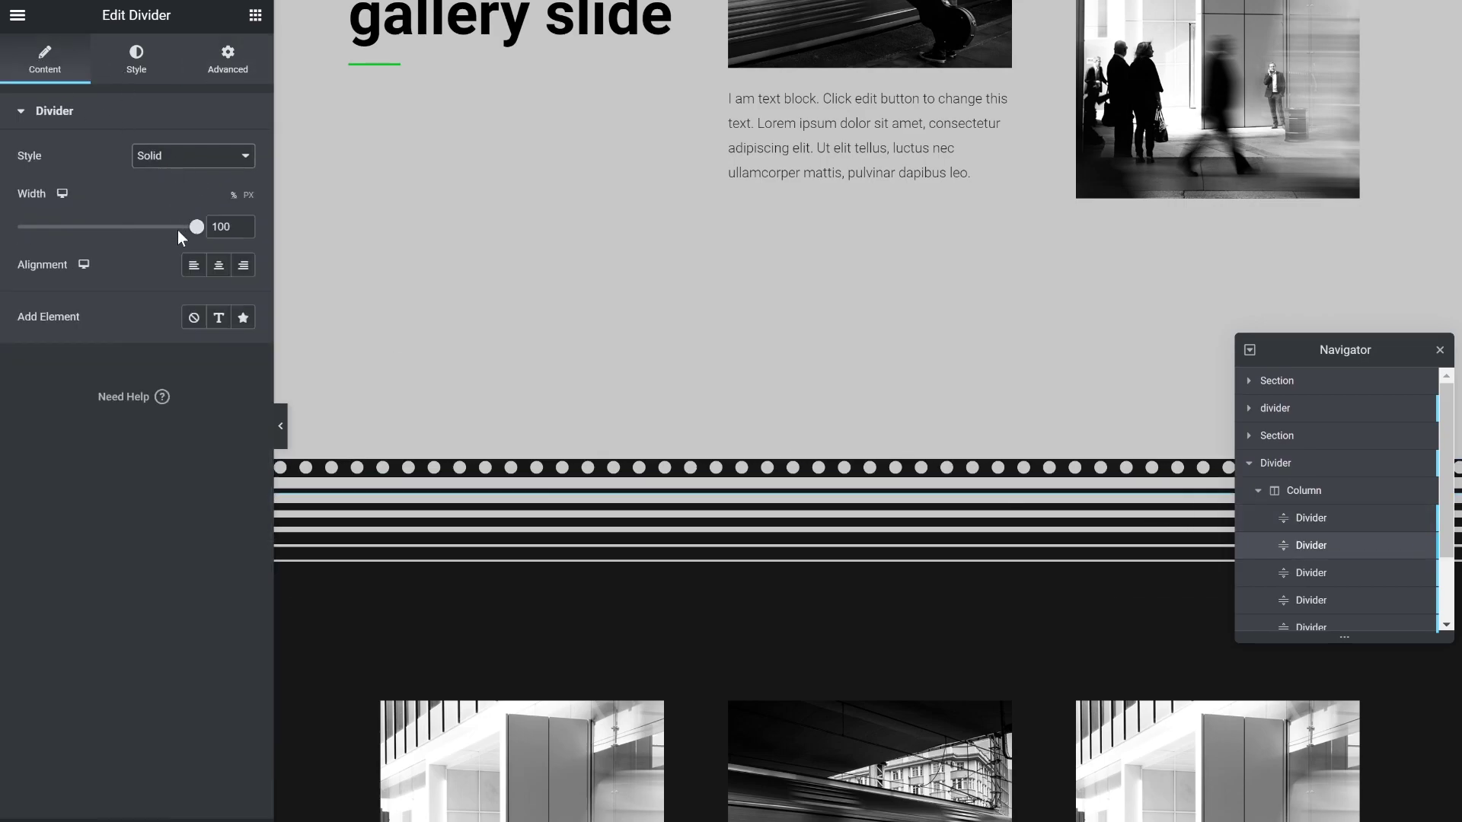
key("Down")
key("Down")
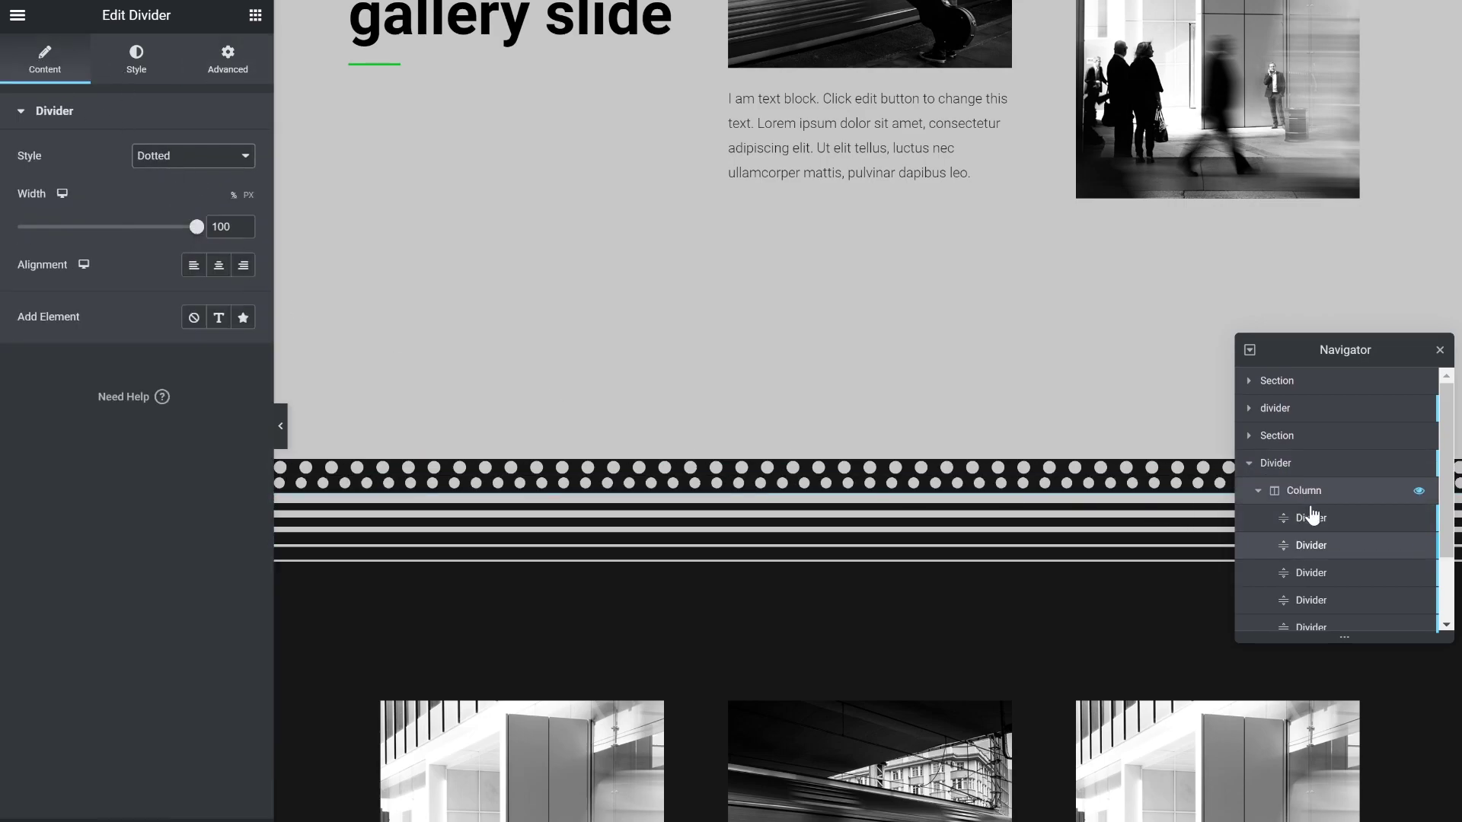
left_click(1311, 572)
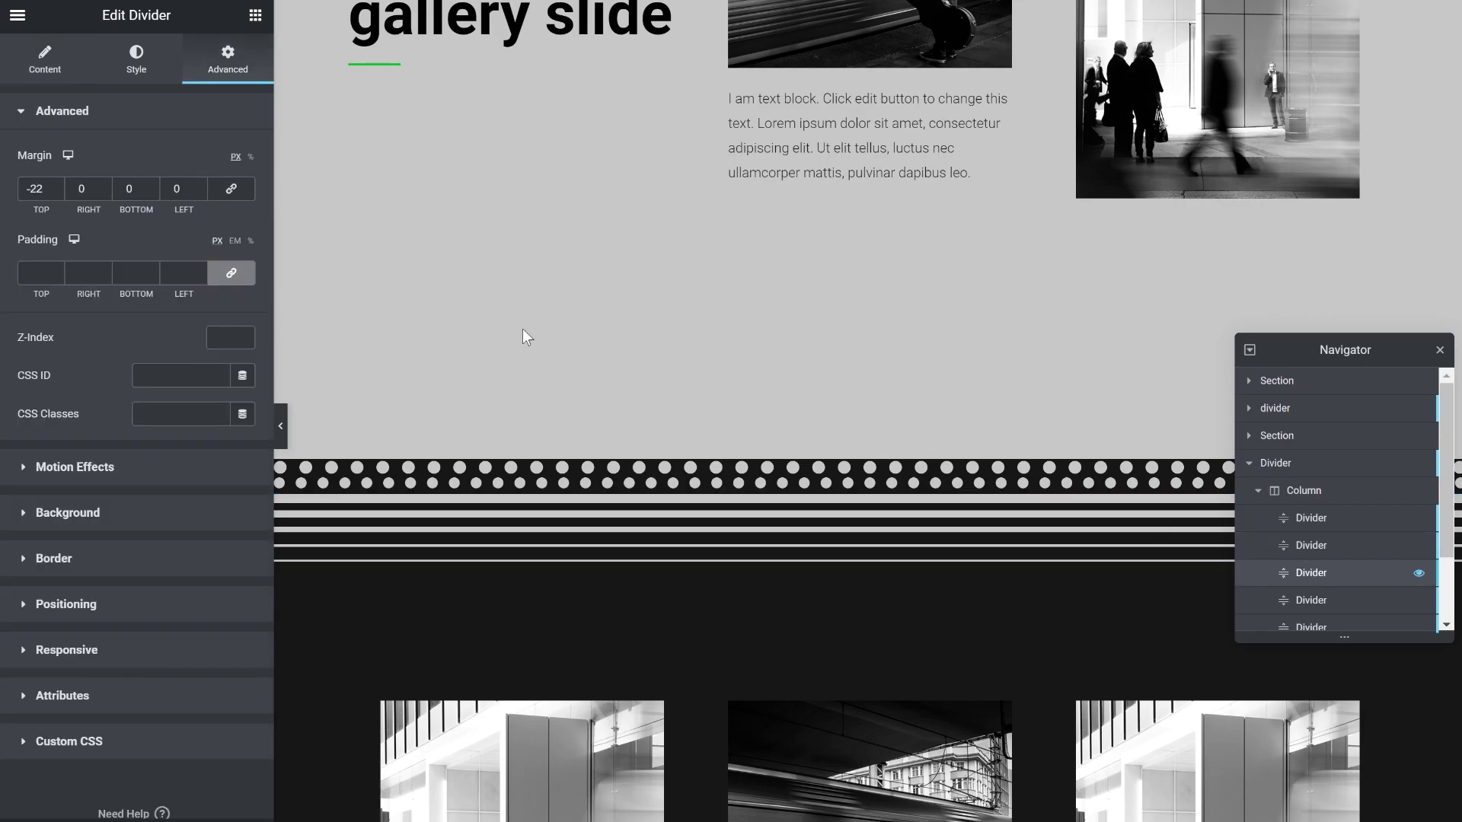
left_click(40, 64)
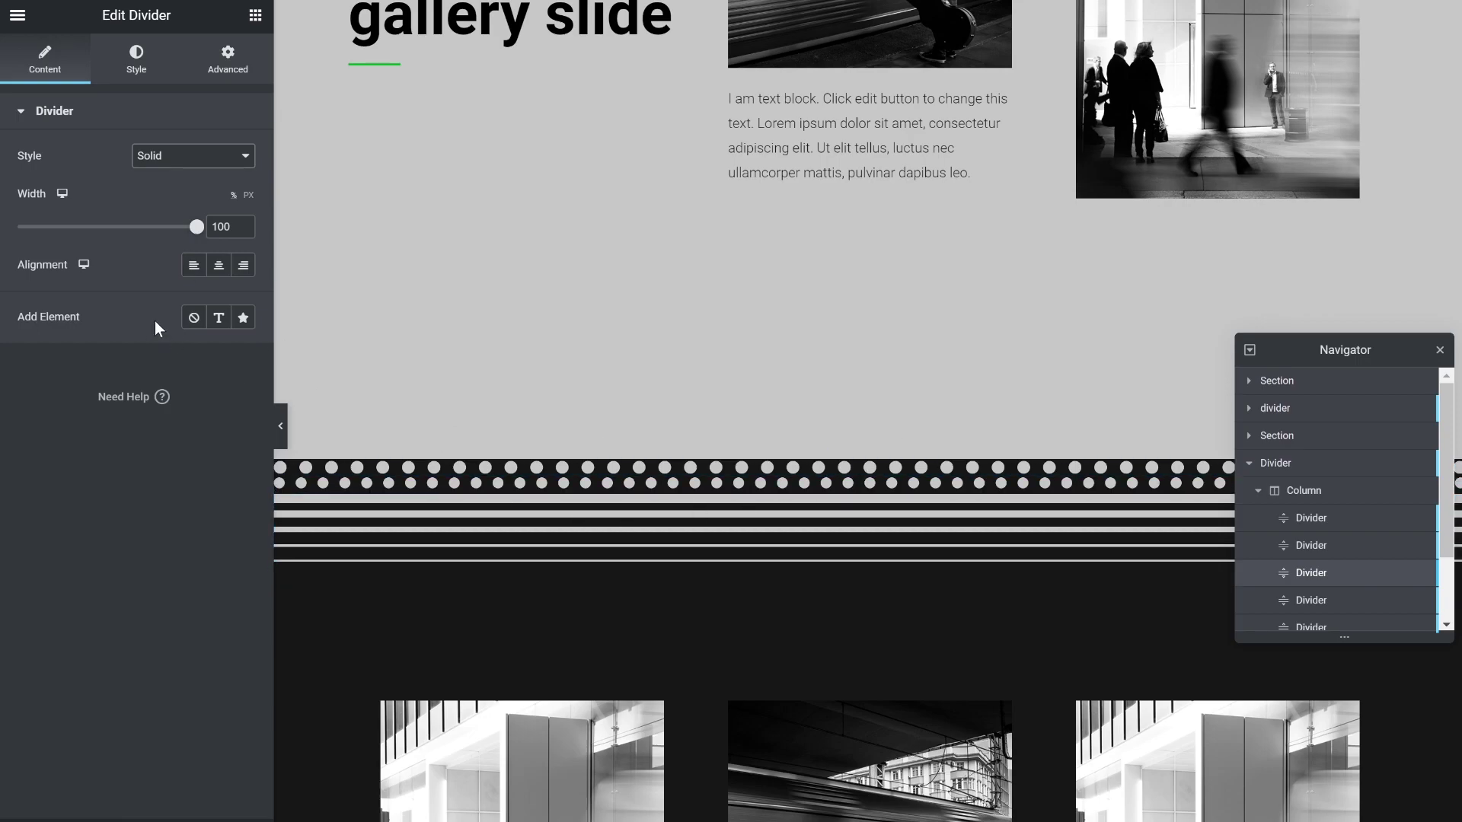
key("Down")
key("Down")
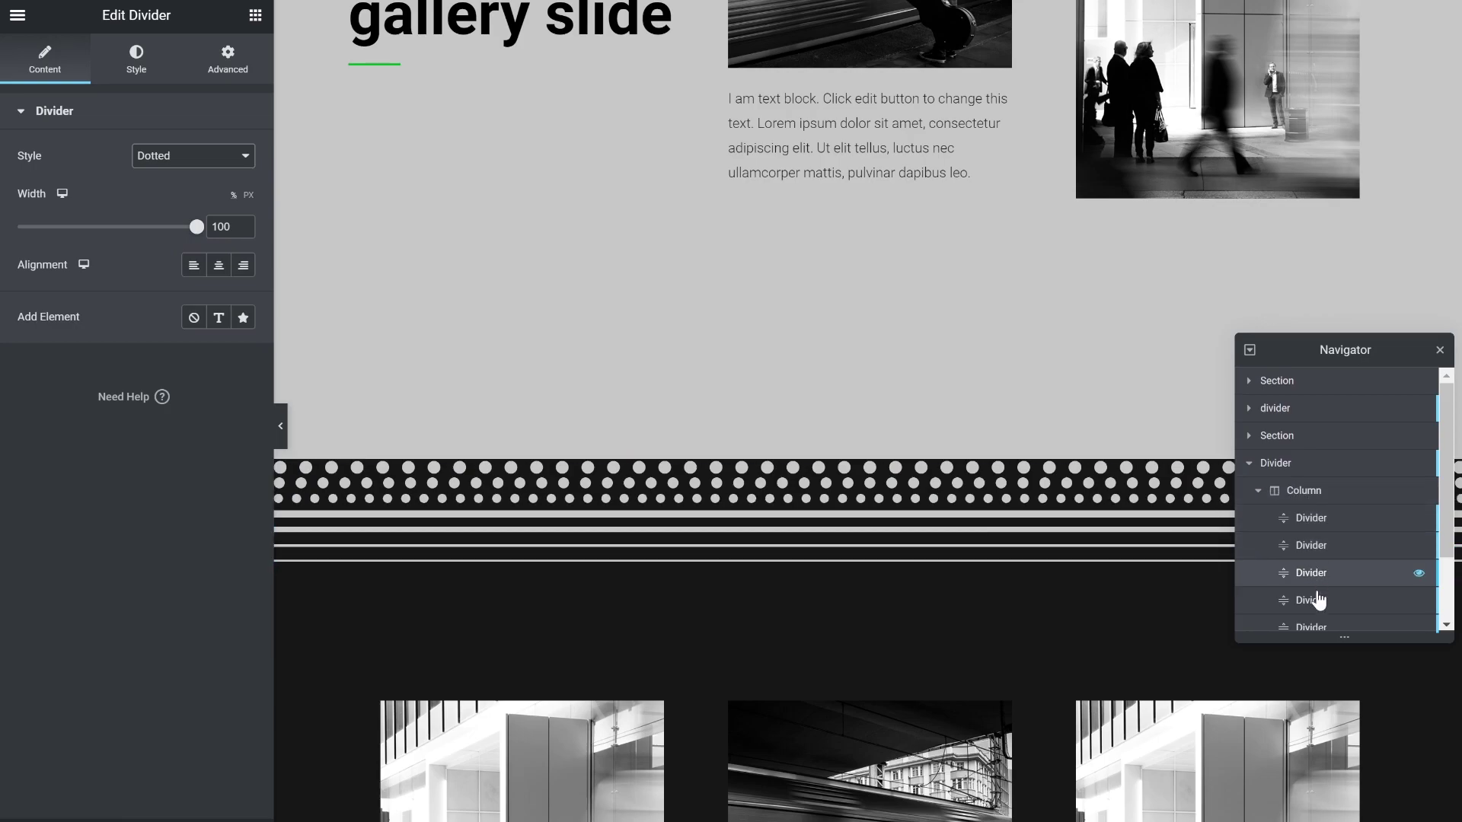
Make the fourth divider dotted after trying Curly, then the fifth, and open the last two dividers' style settings.
left_click(1305, 600)
left_click(66, 67)
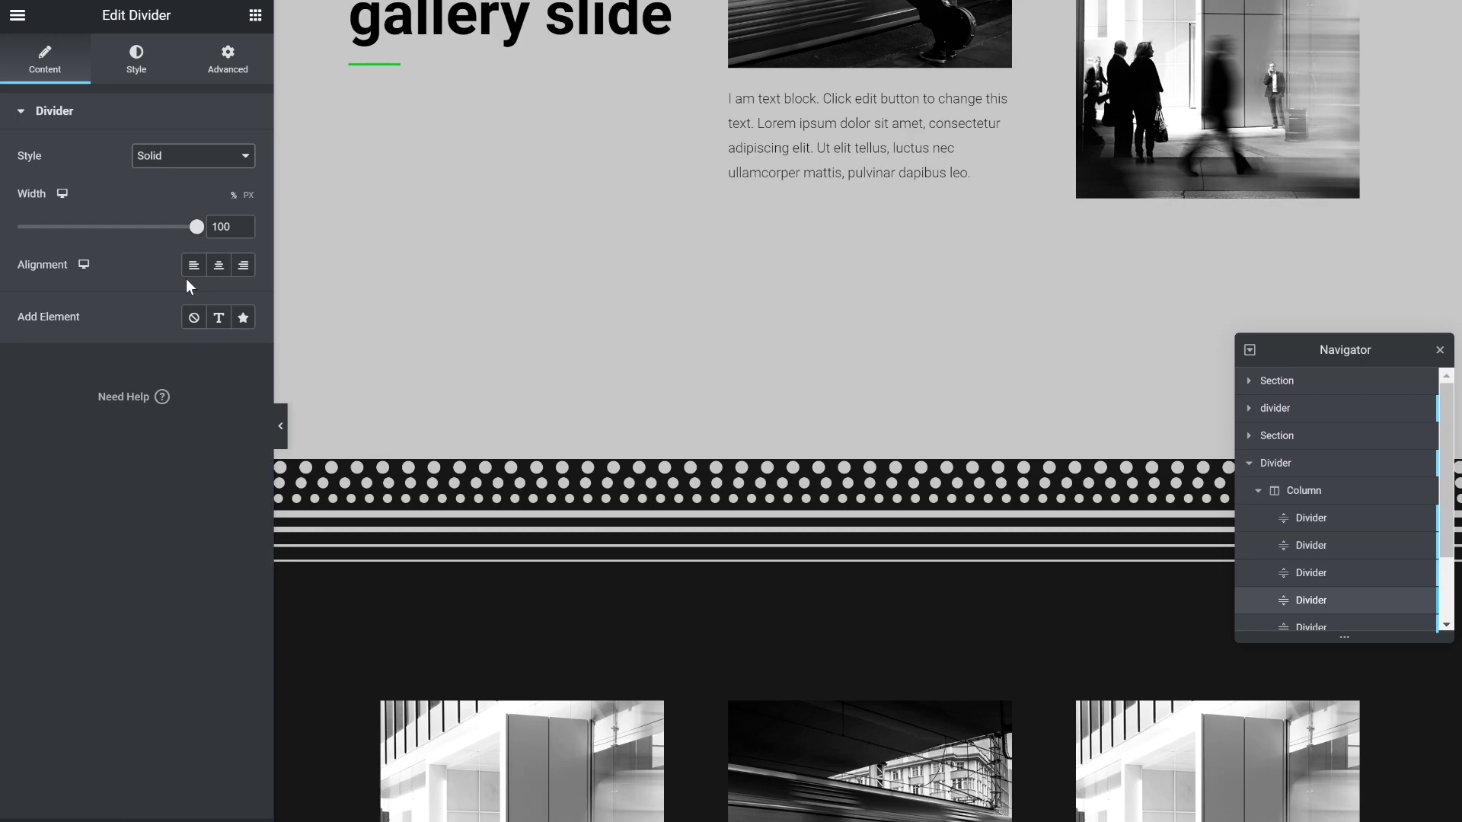
key("Down")
key("Down")
key("Down")
key("Down")
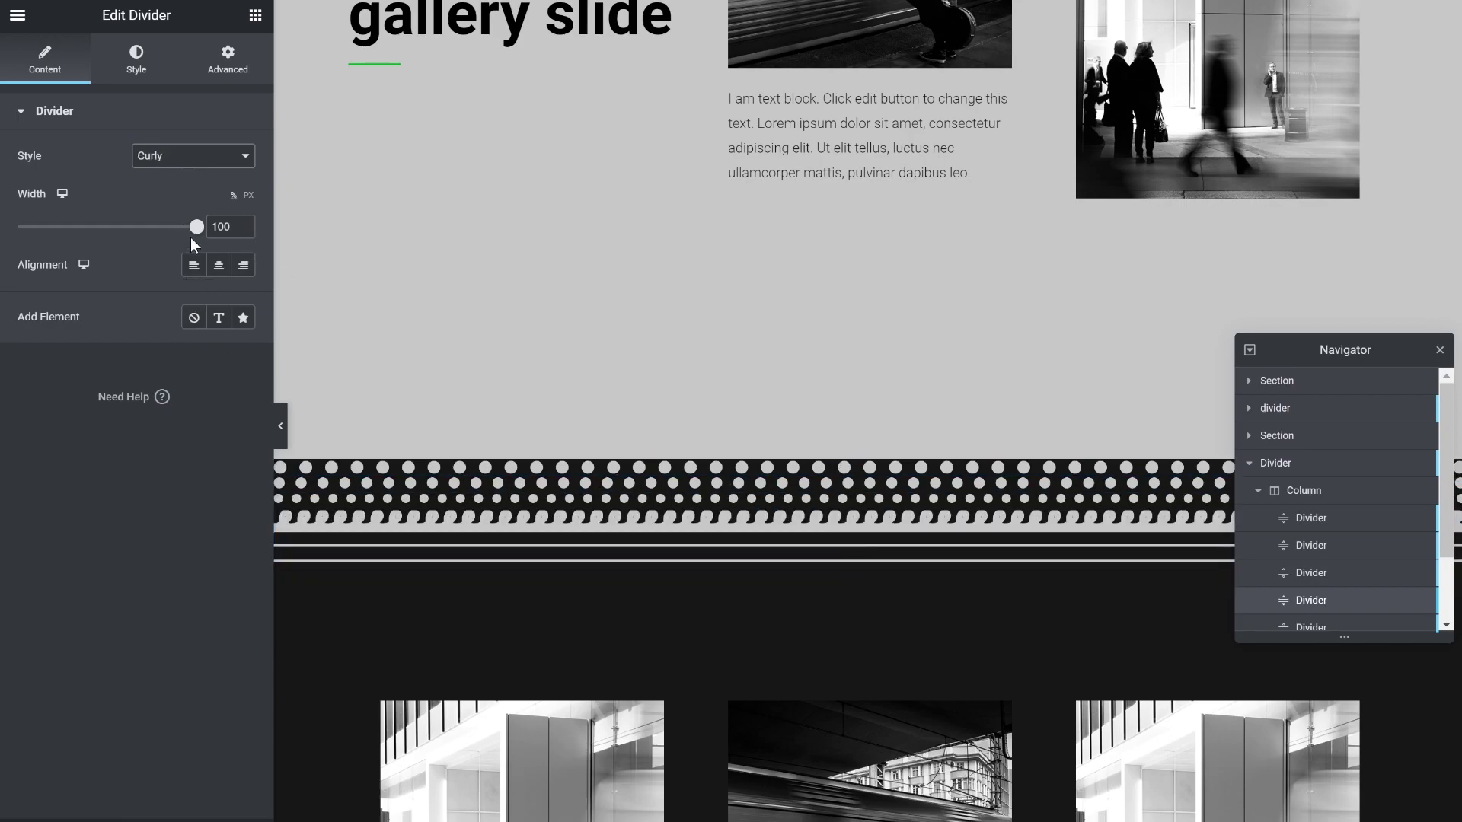
key("Up")
key("Up")
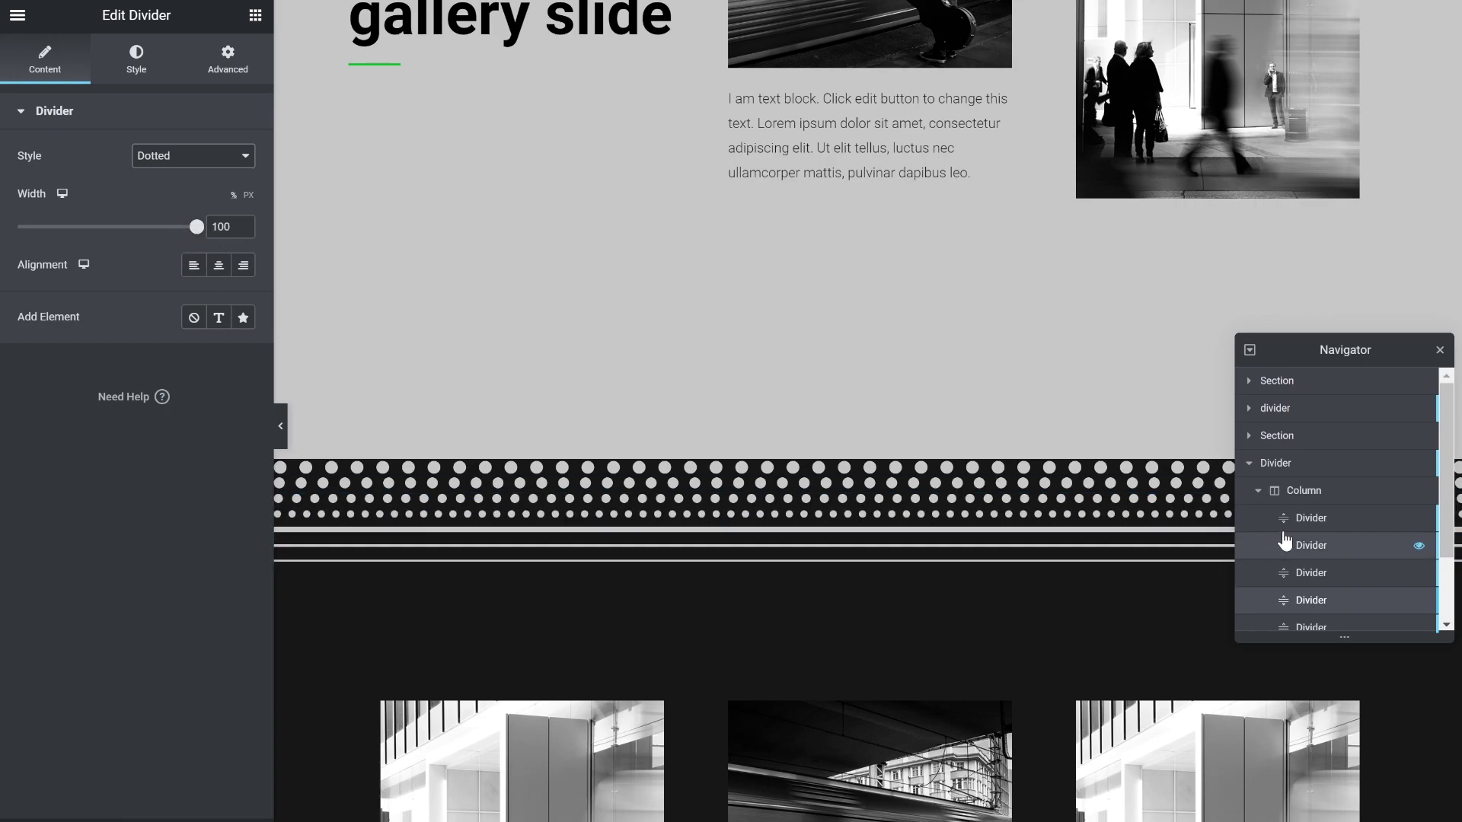
scroll(1294, 533, "down", 3)
left_click(1305, 536)
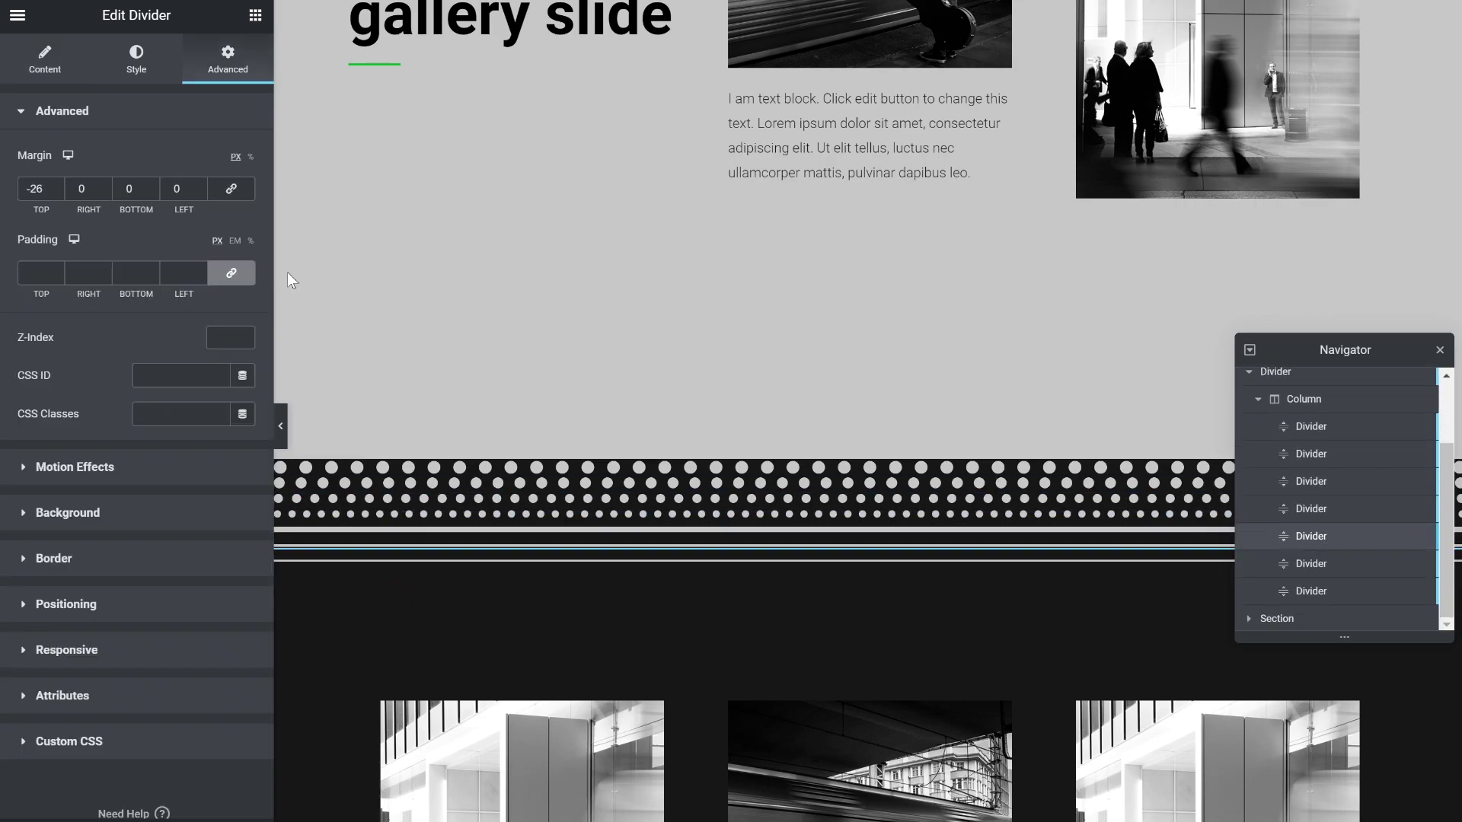
left_click(45, 61)
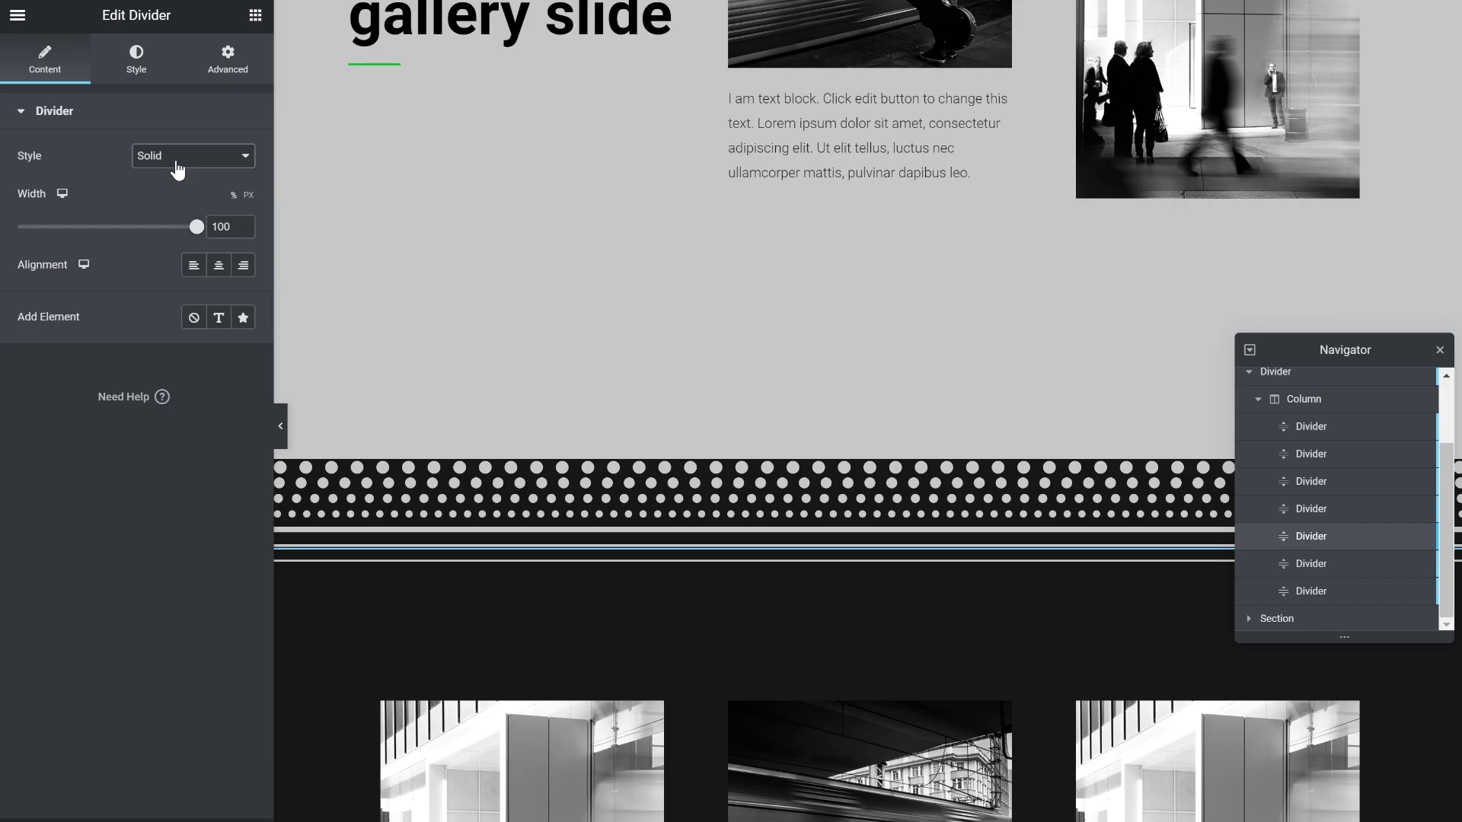
key("Down")
key("Down")
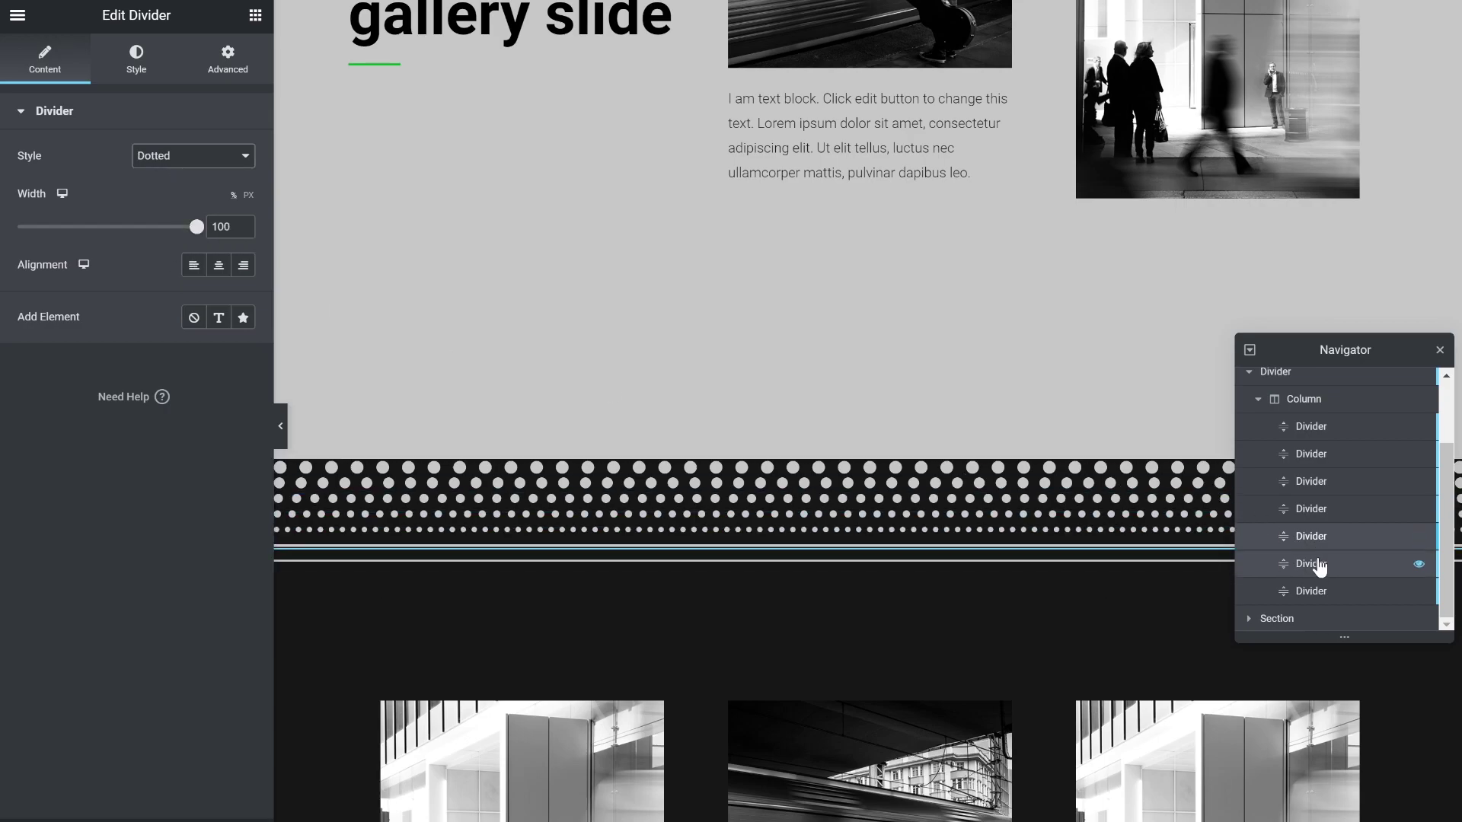
left_click(1315, 564)
left_click(45, 61)
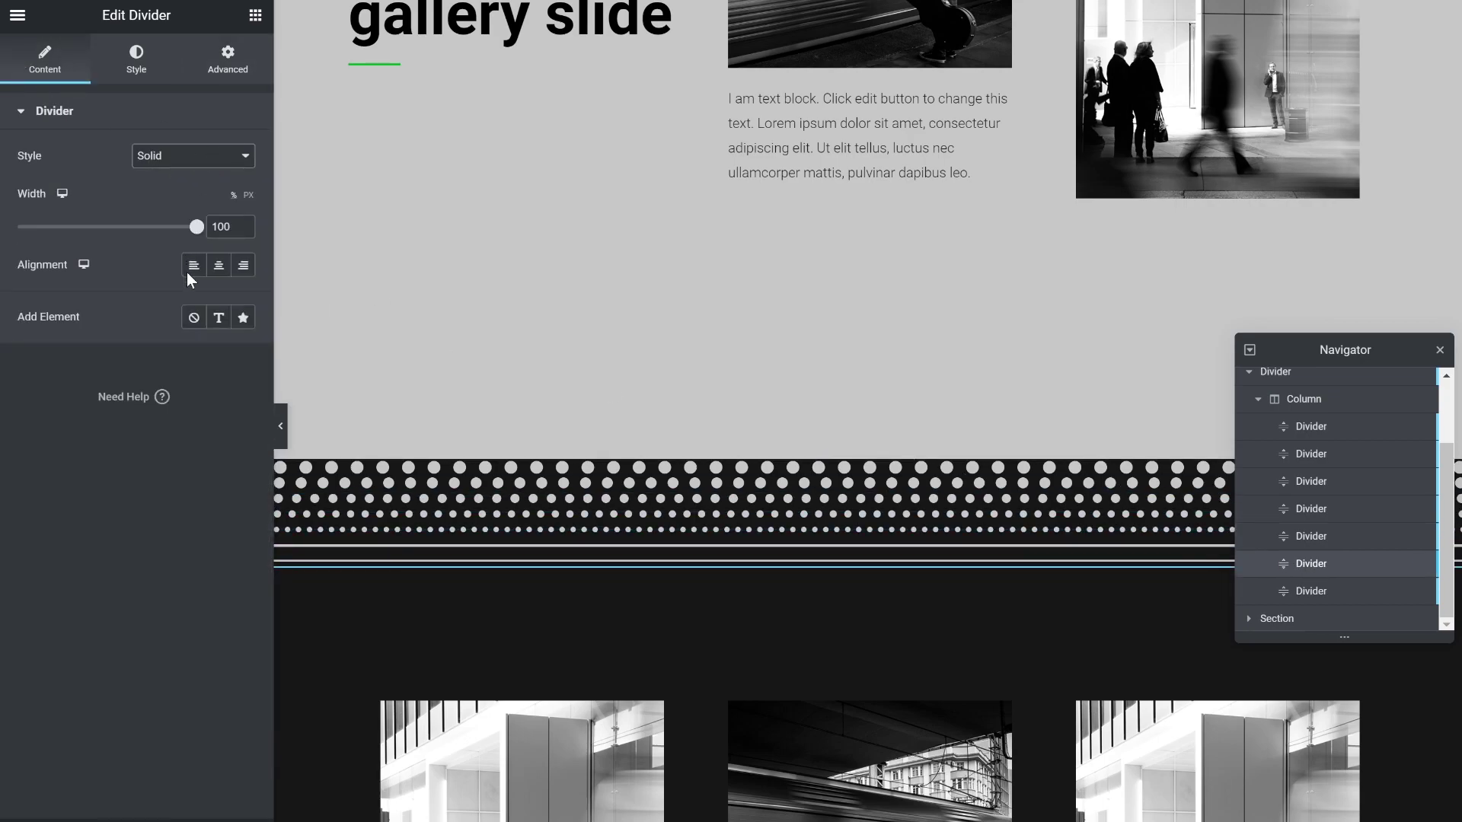
left_click(1325, 591)
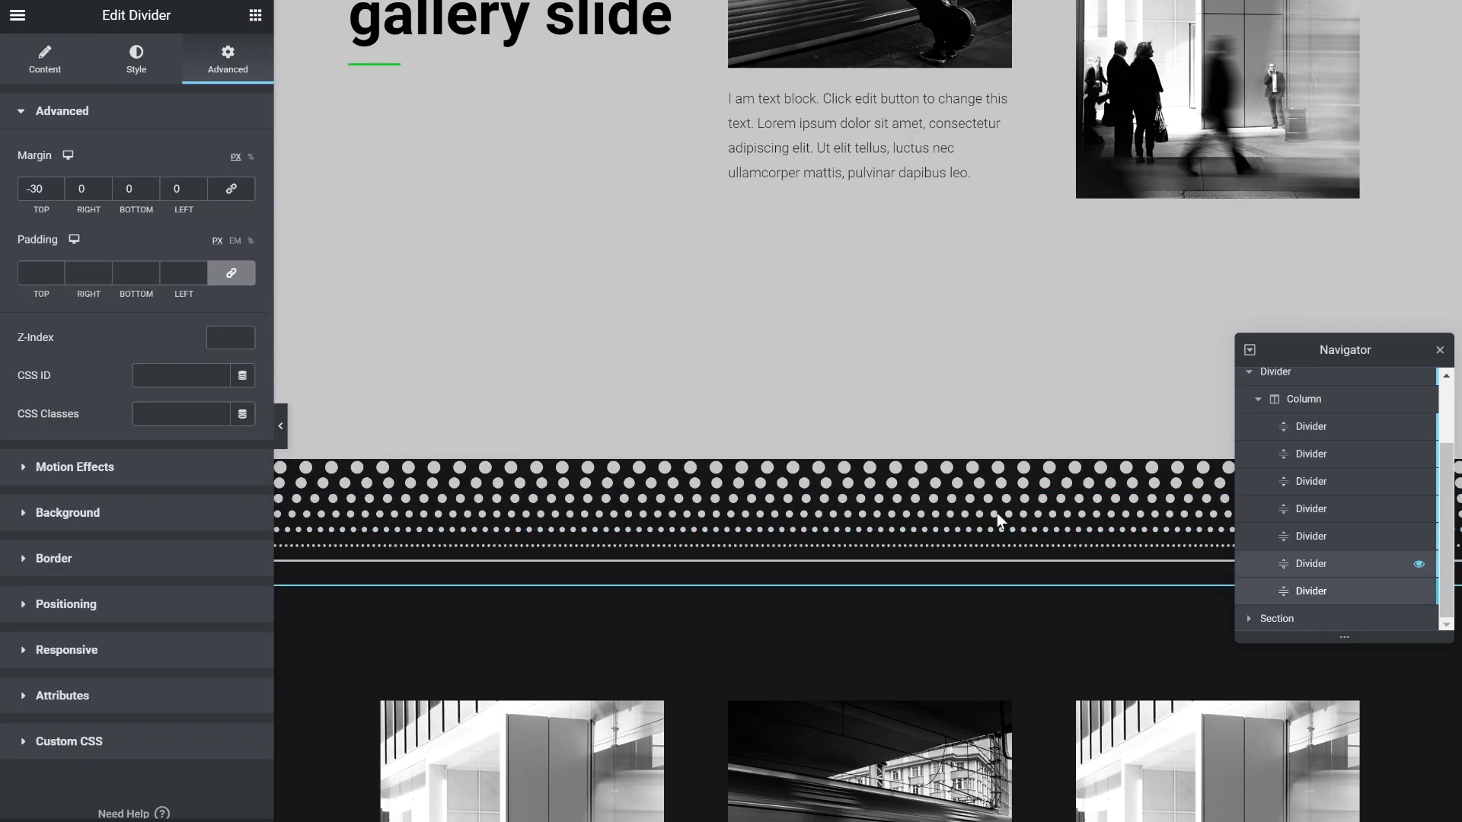
left_click(47, 73)
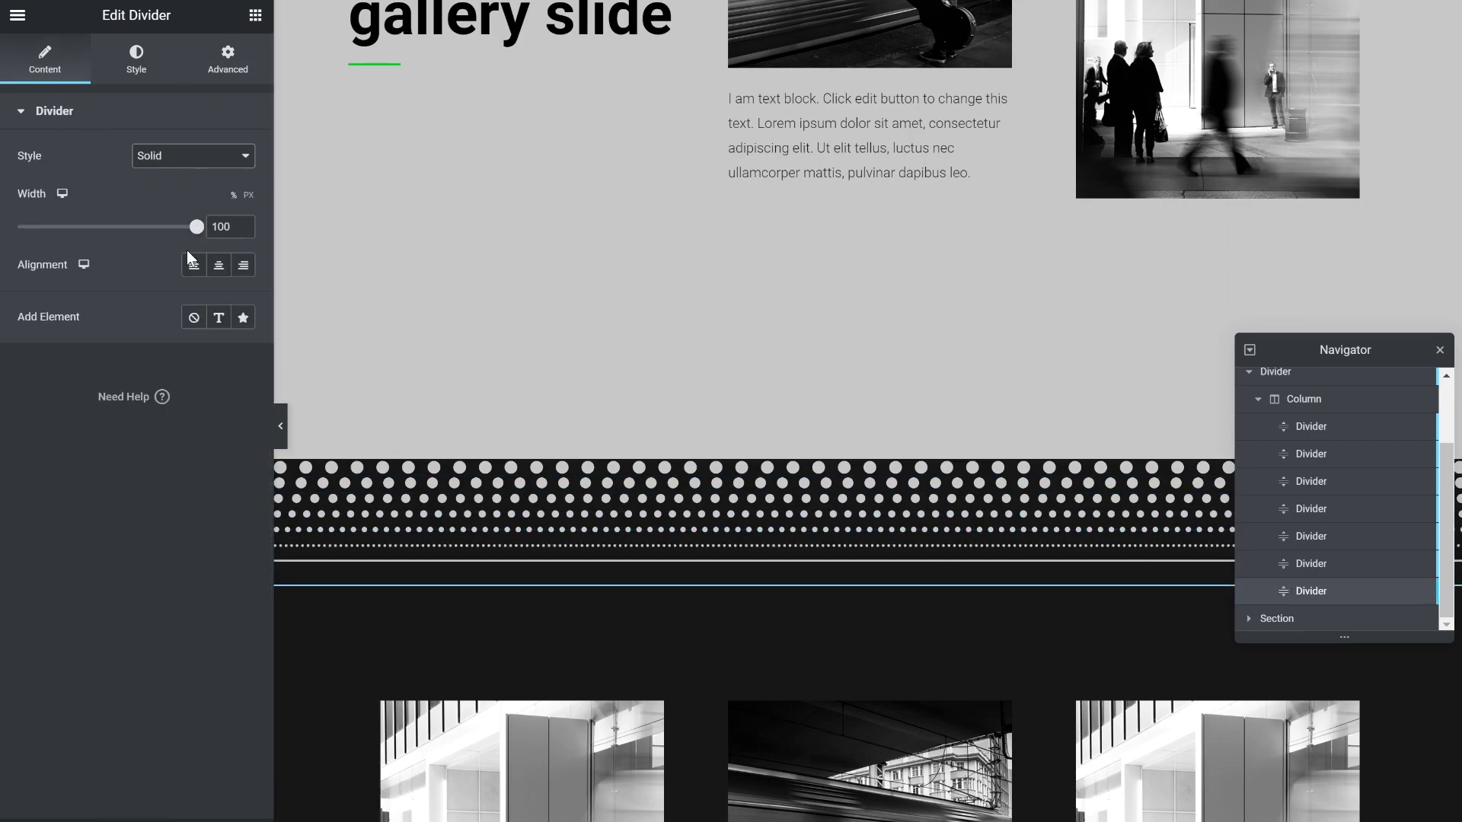
Pull the first divider up with a -9 px top margin in its Advanced spacing.
scroll(732, 308, "up", 2)
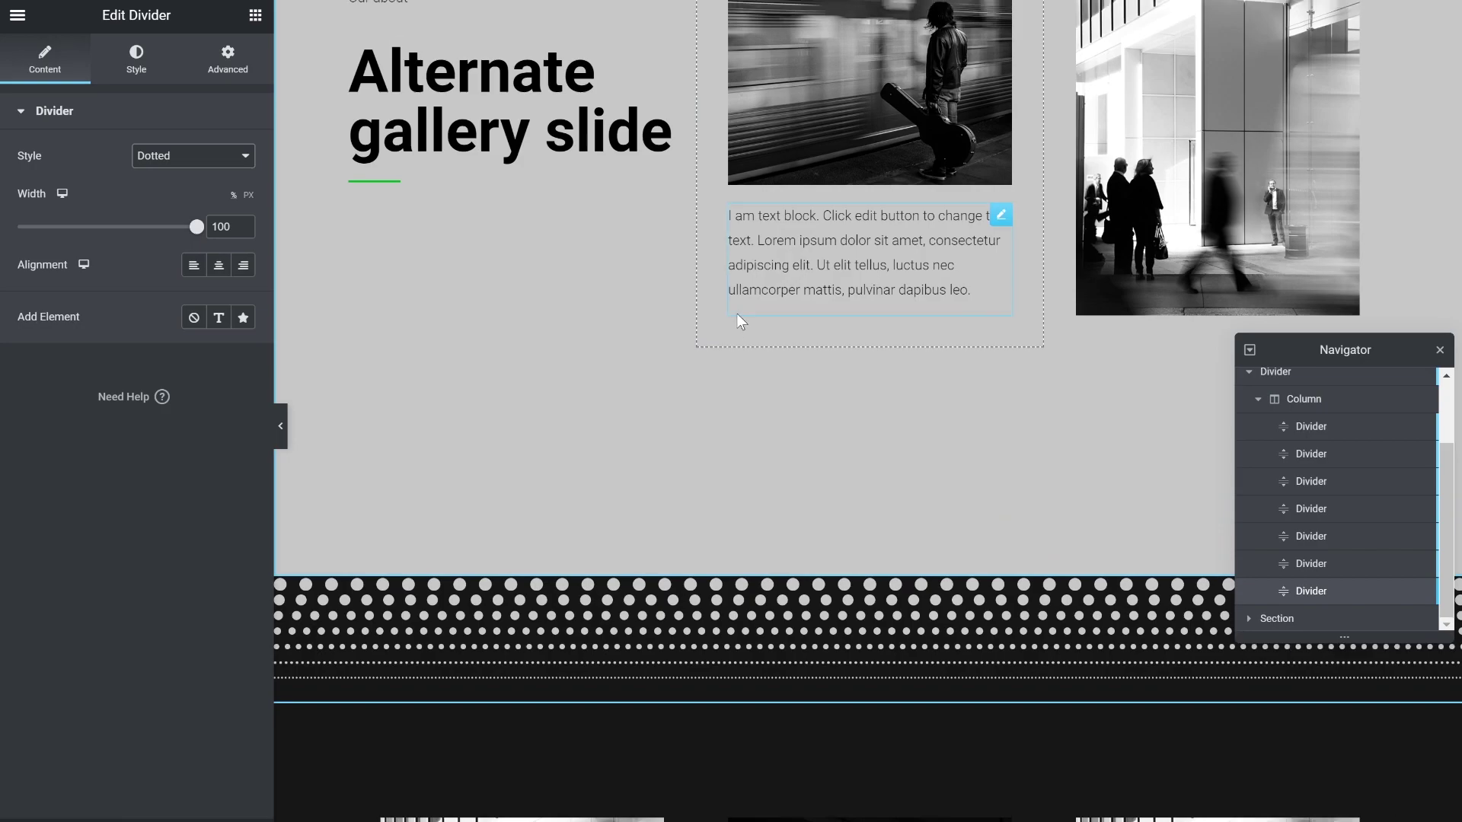
scroll(735, 325, "down", 3)
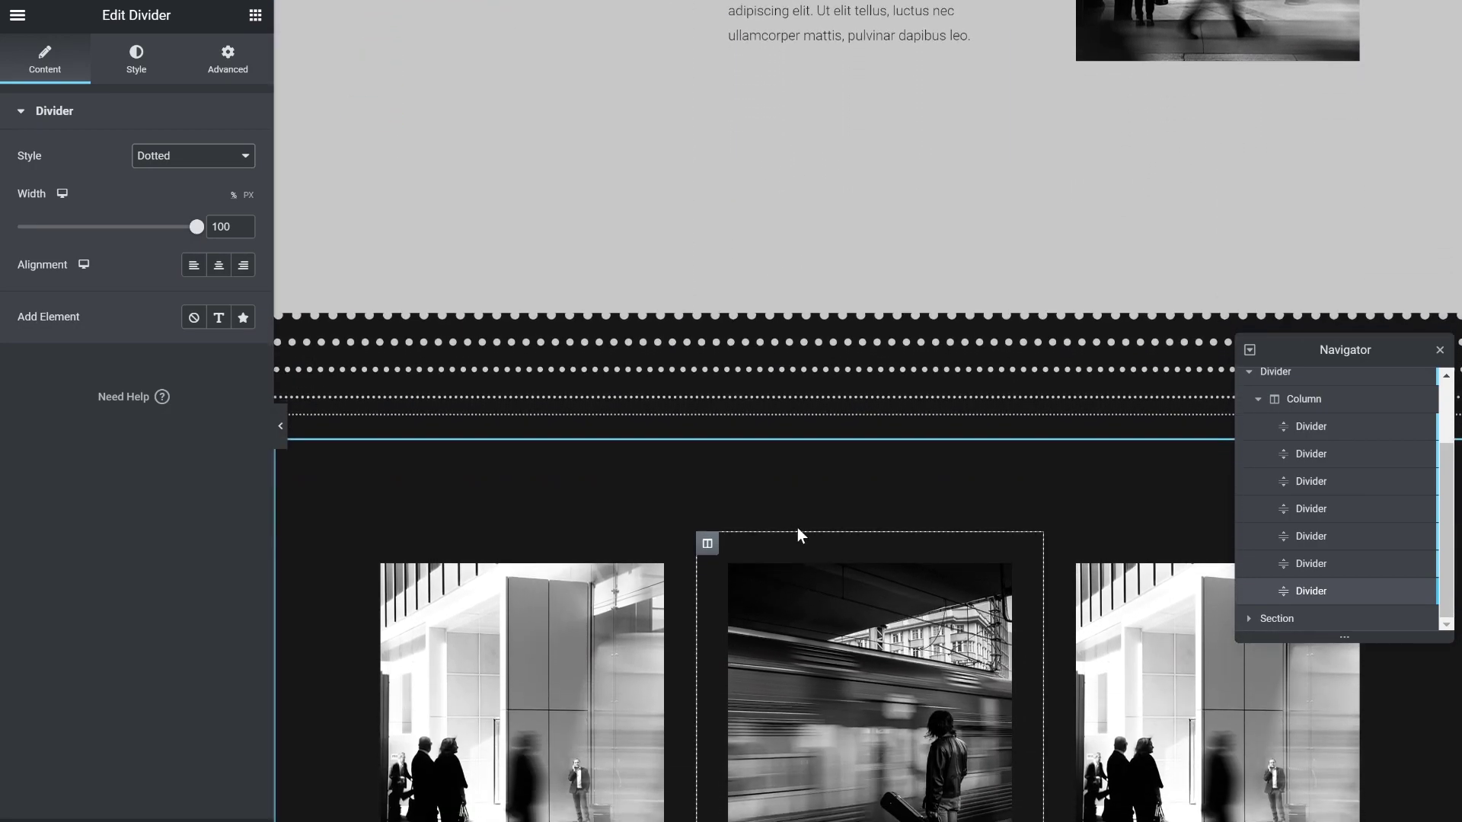
scroll(798, 487, "down", 2)
scroll(816, 388, "up", 2)
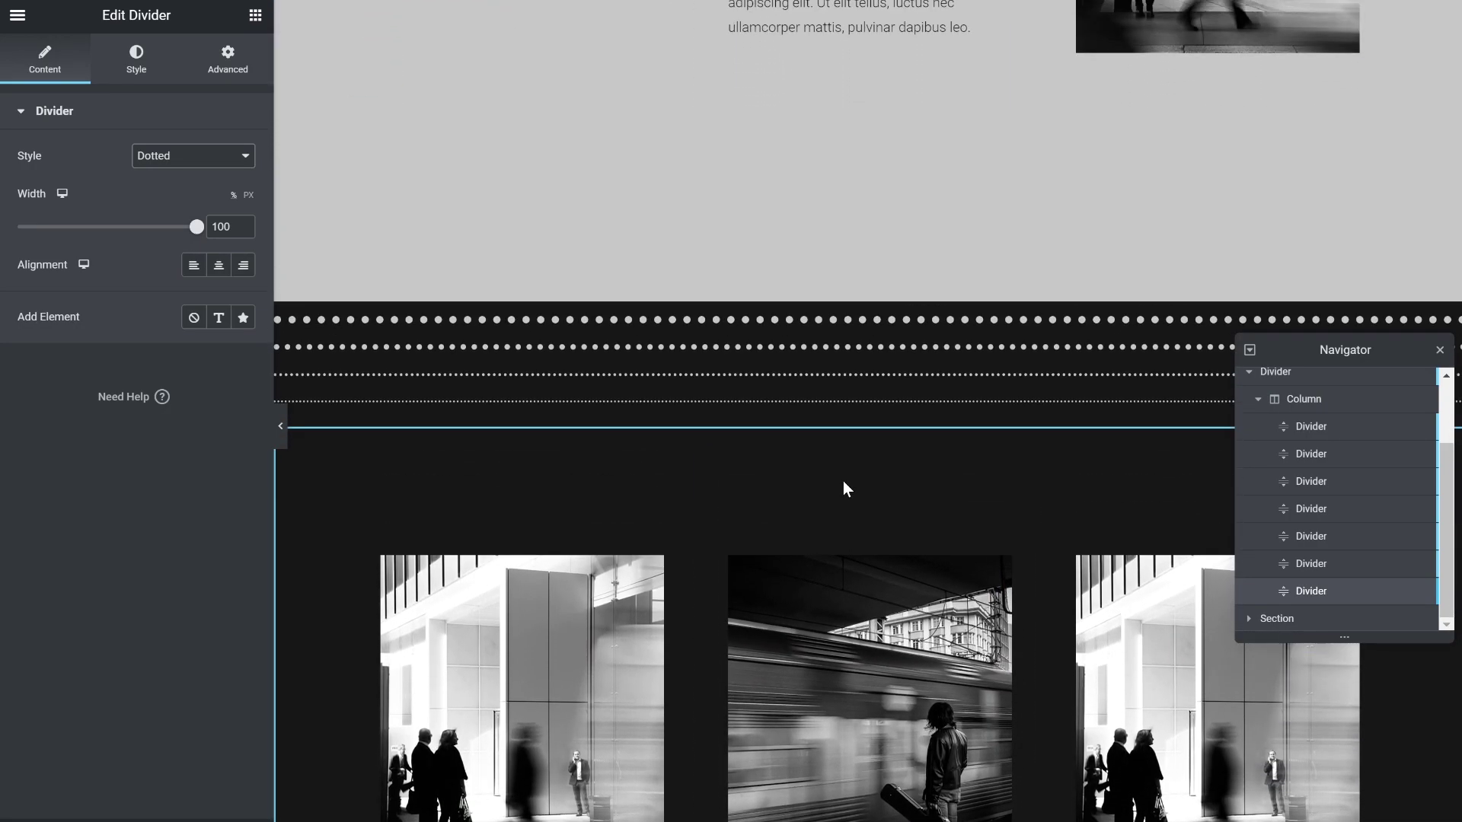
scroll(843, 481, "up", 2)
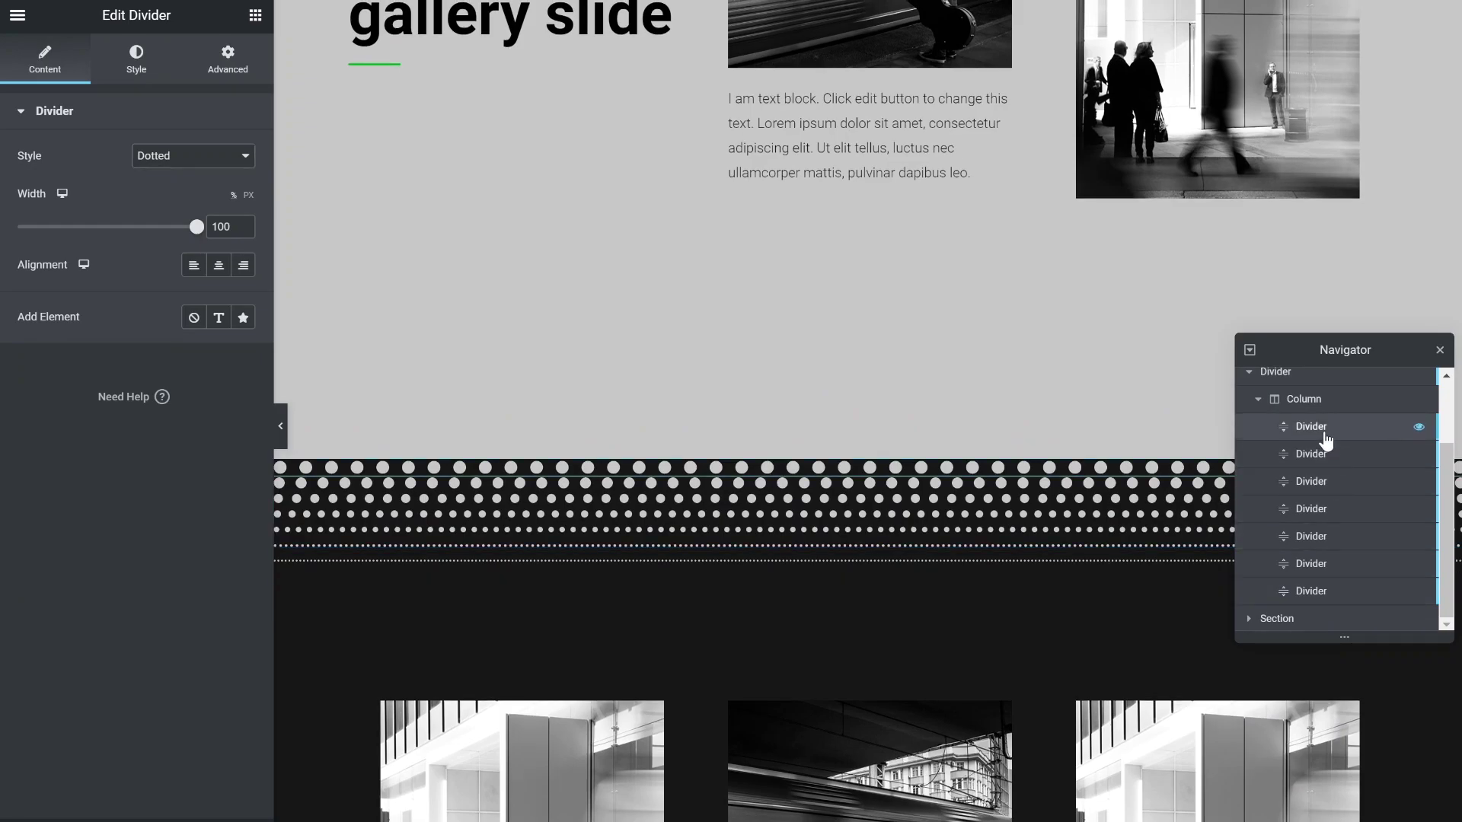
left_click(212, 76)
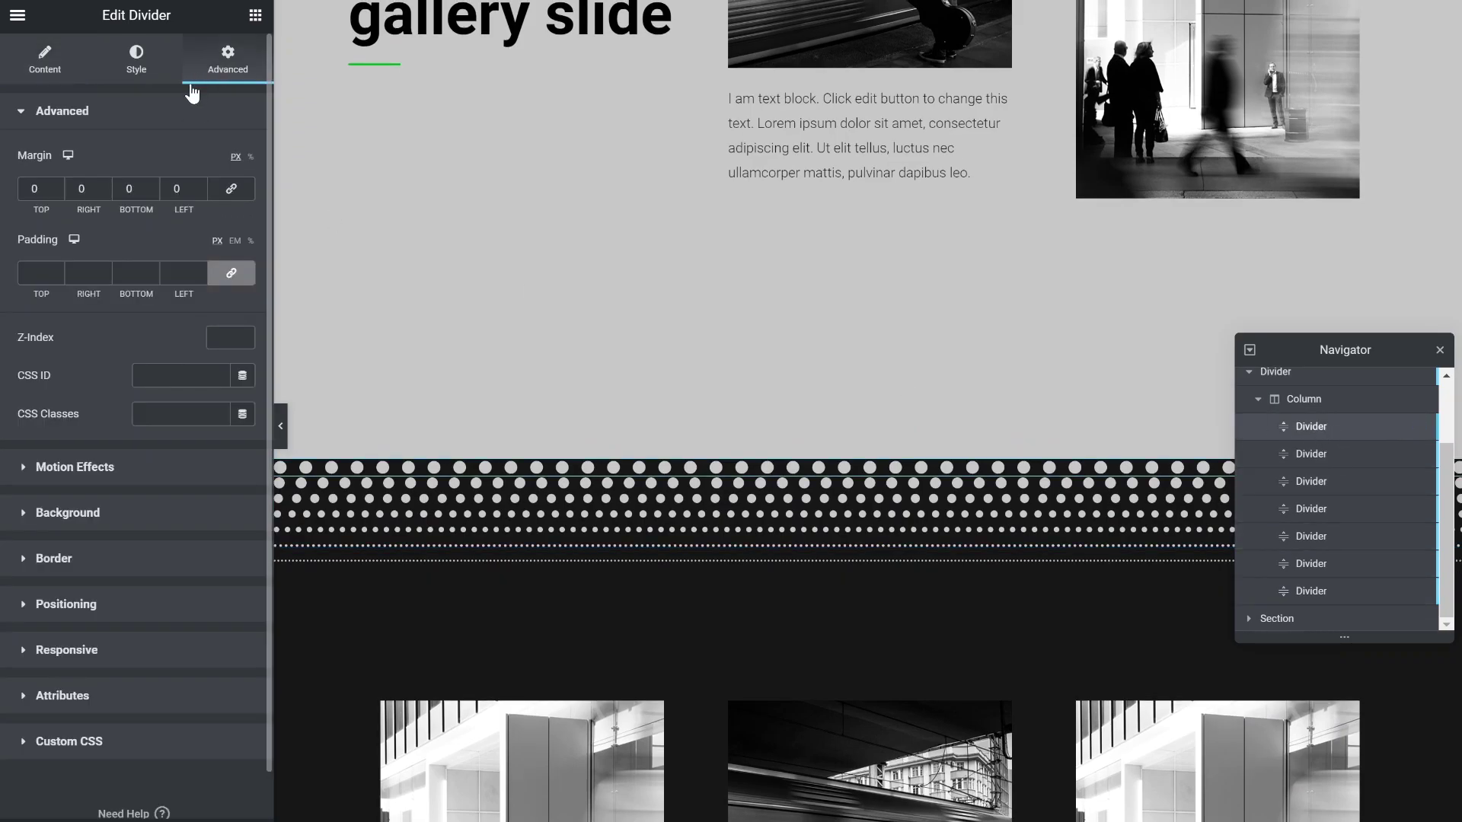
scroll(36, 188, "down", 10)
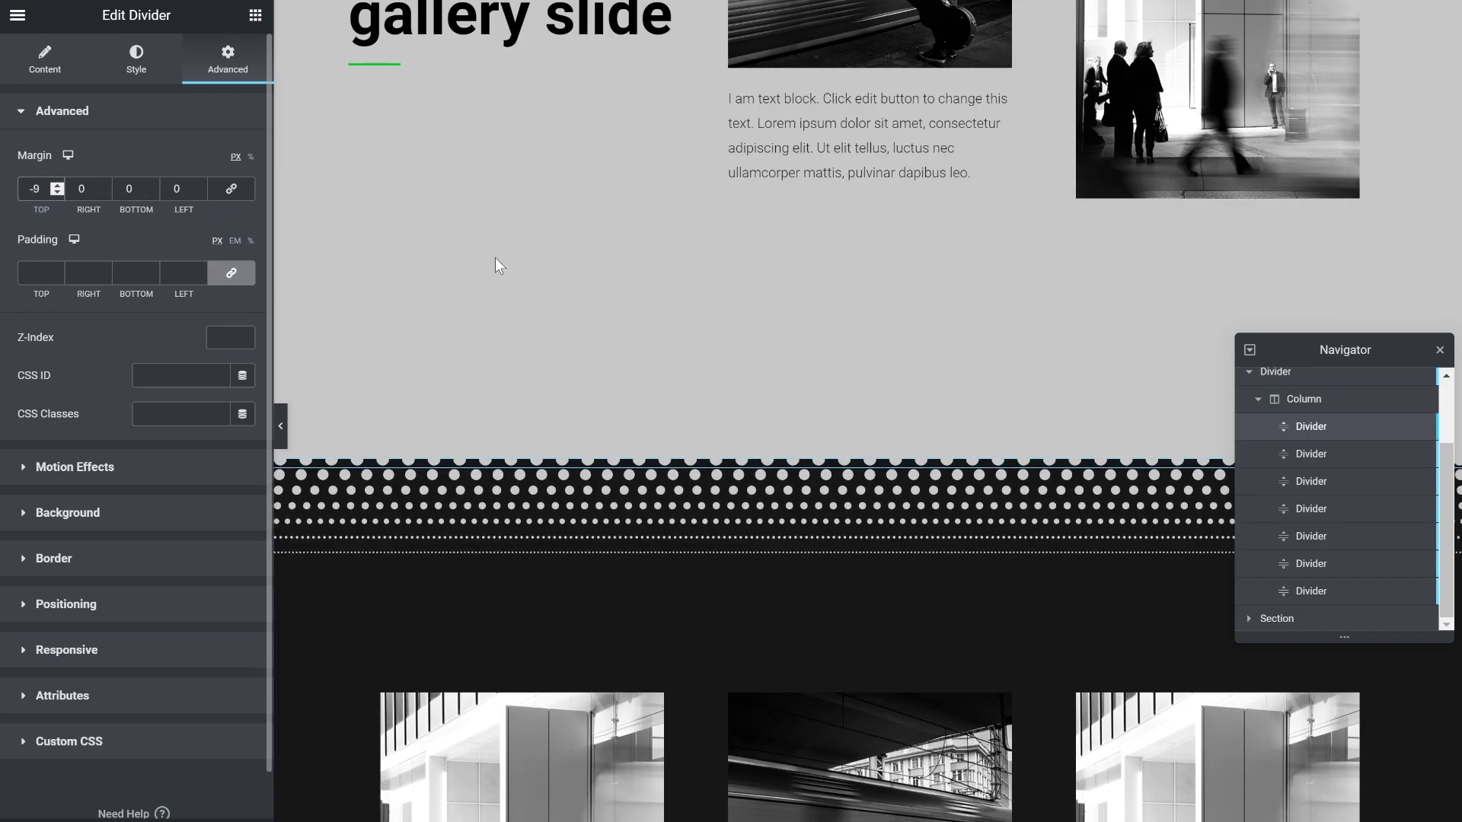
scroll(816, 335, "up", 3)
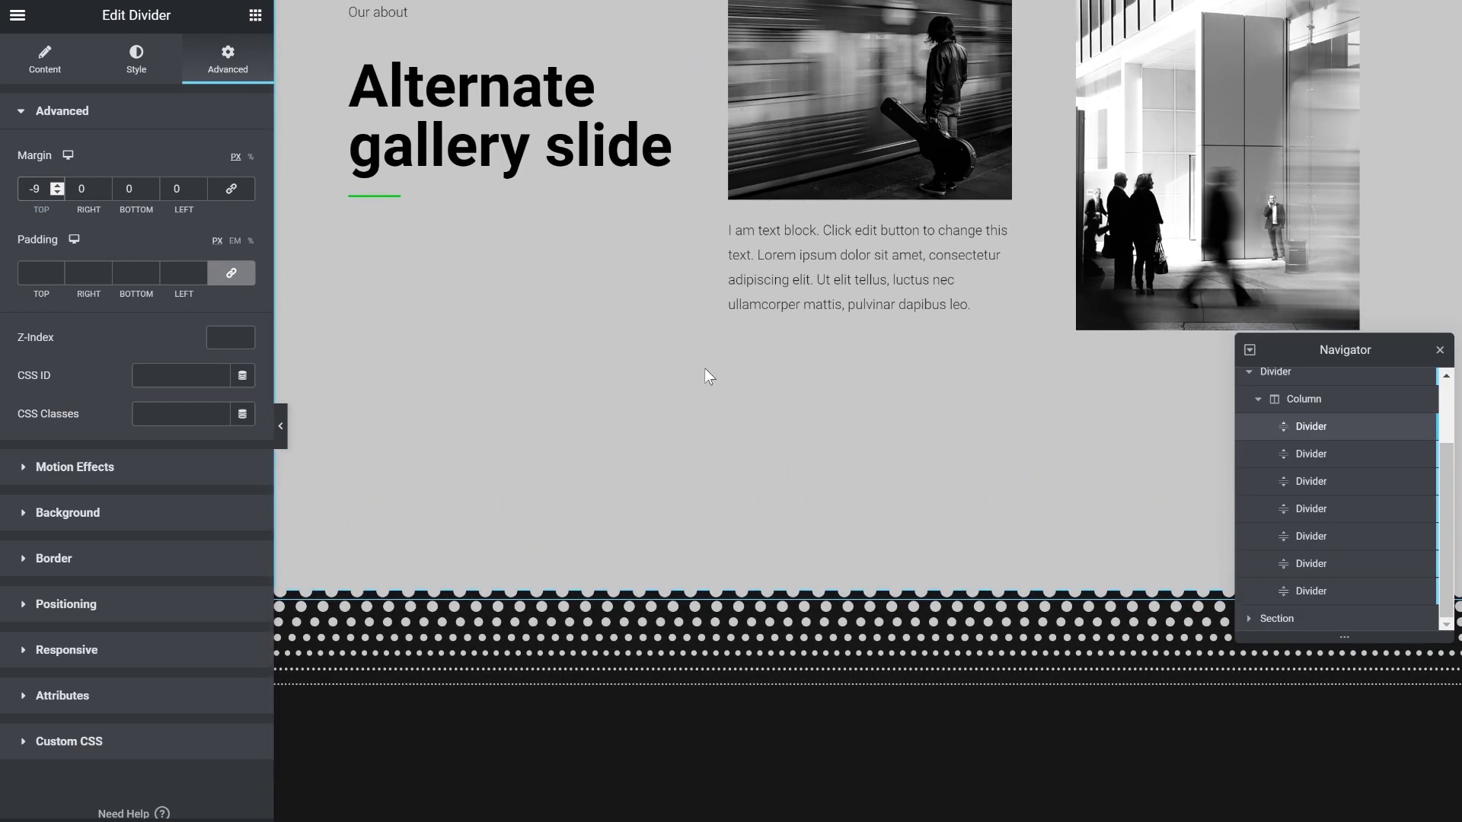
scroll(707, 367, "down", 5)
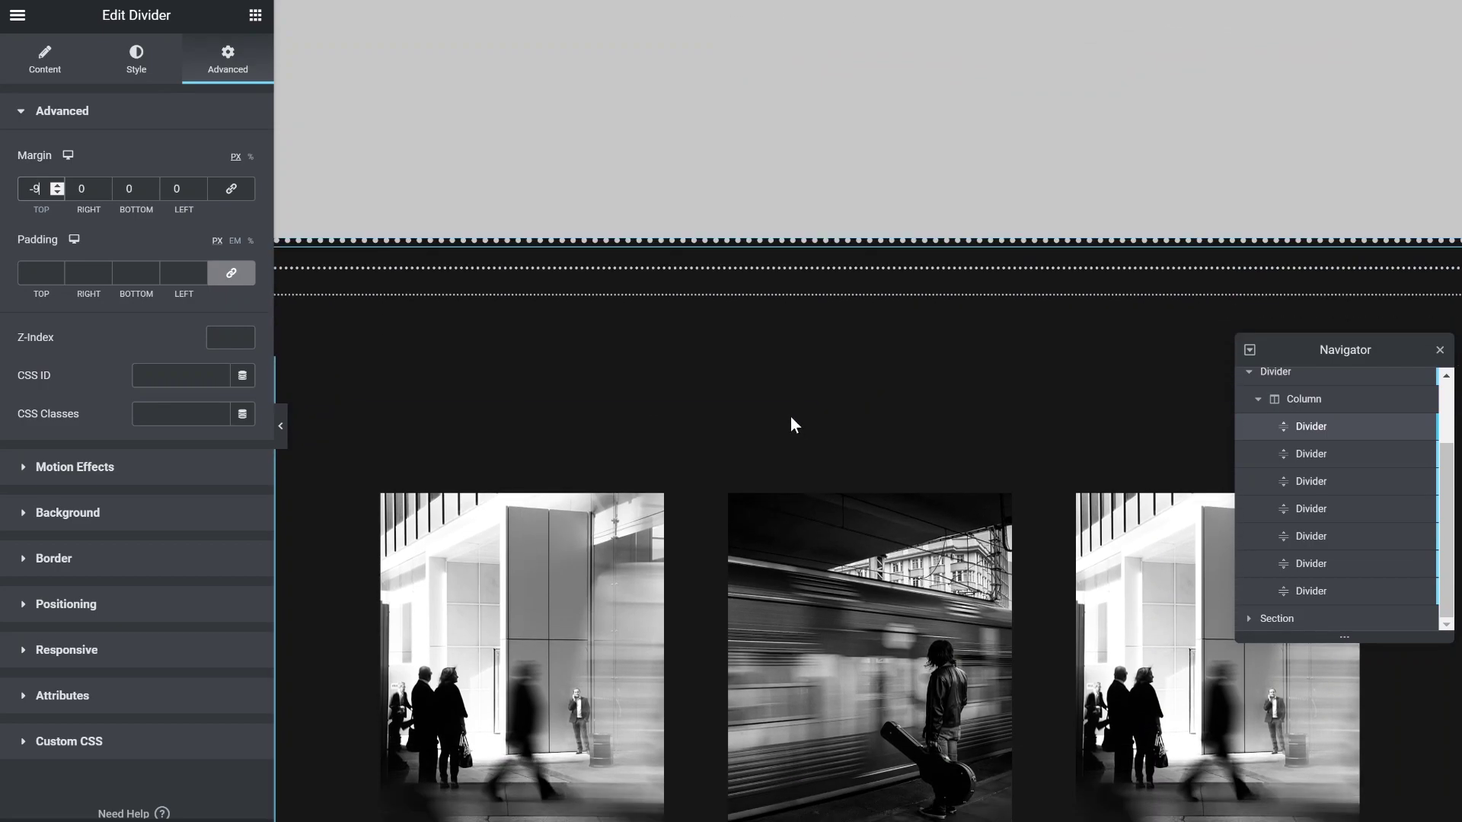
scroll(780, 418, "up", 5)
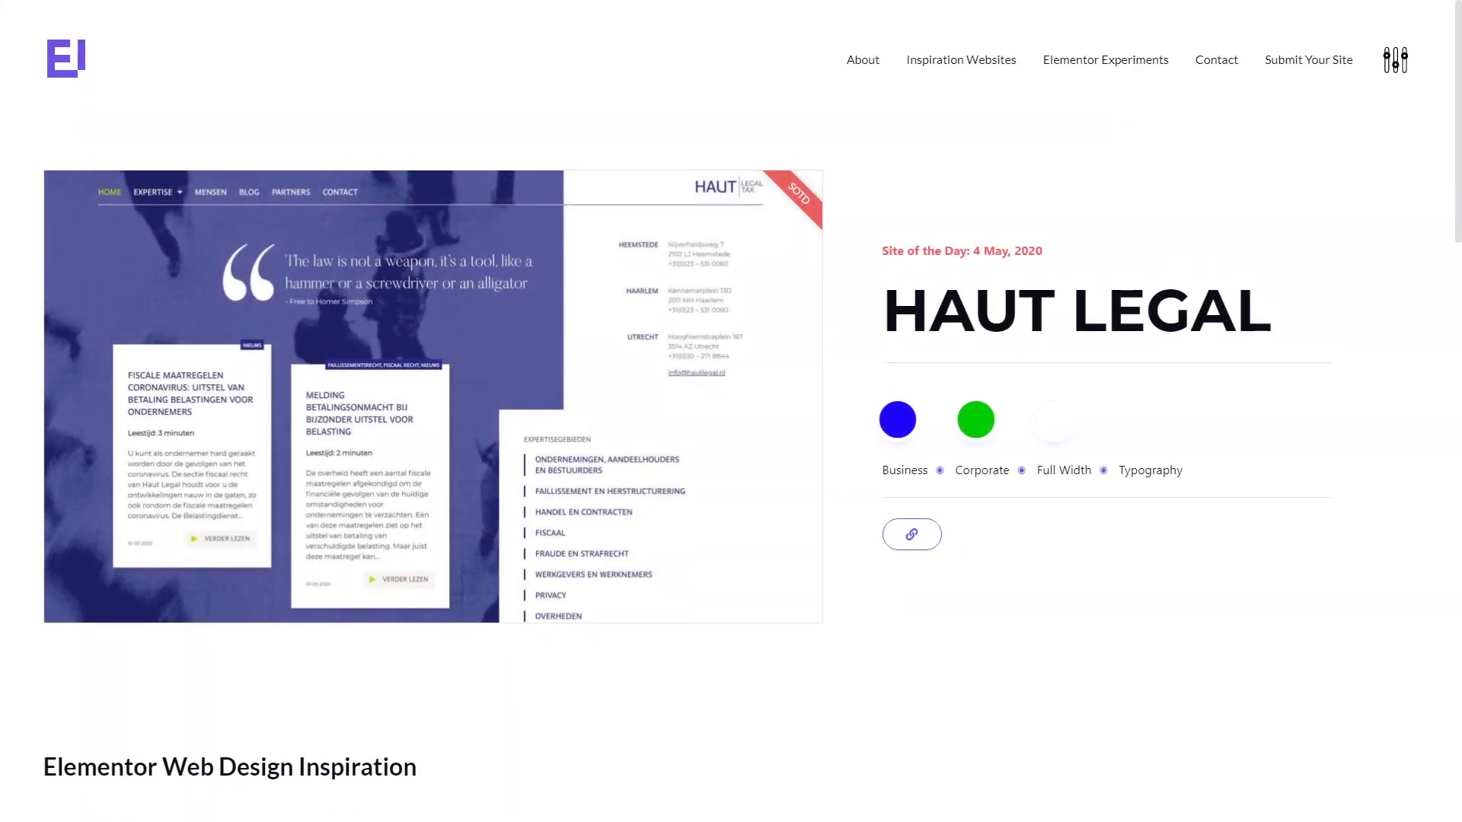
Scroll through the Black collection's site cards, such as Vestingloop, Ultimate Gym and District Dogs.
scroll(433, 392, "down", 1)
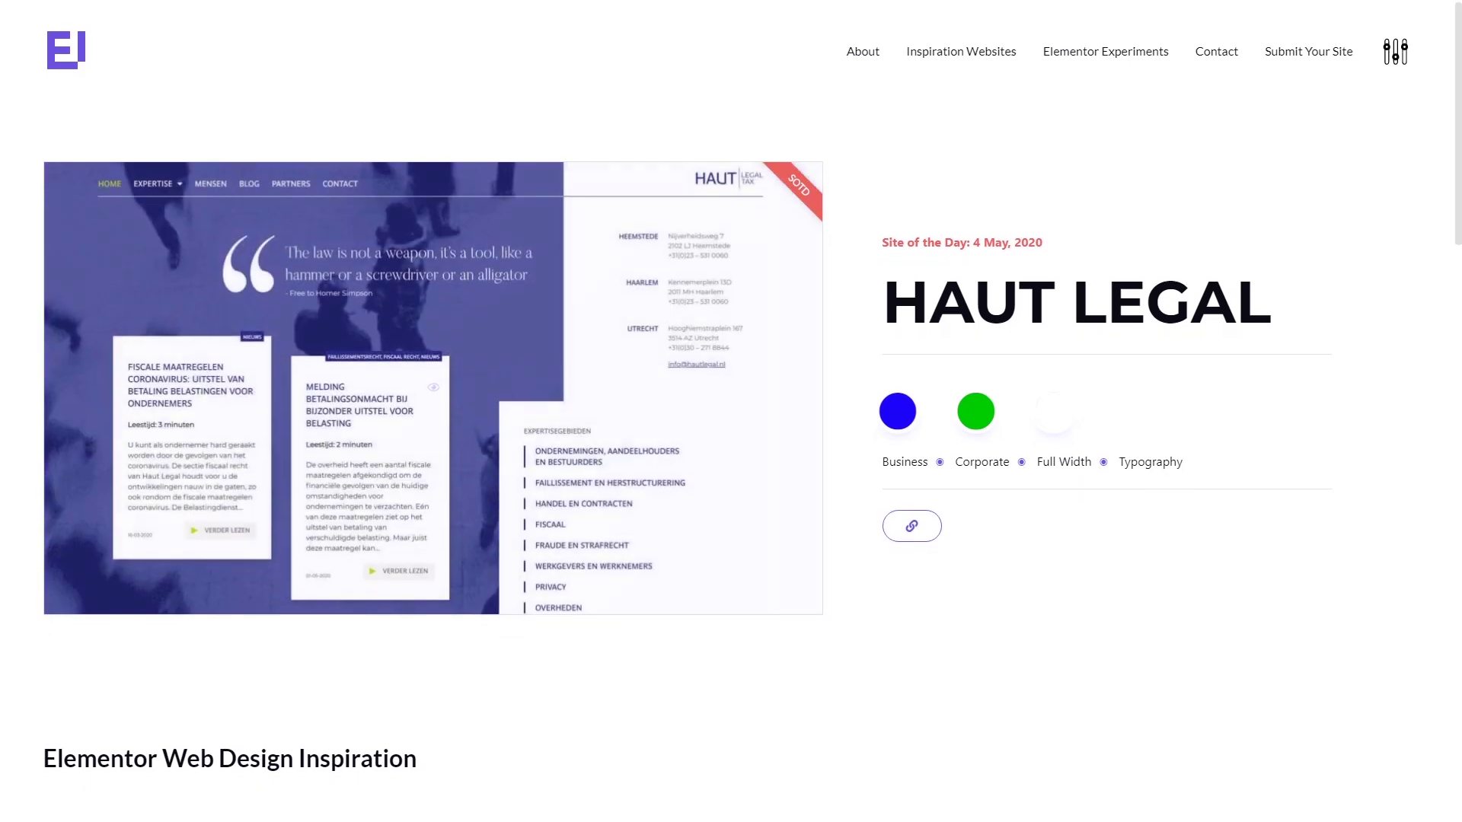
scroll(726, 411, "down", 6)
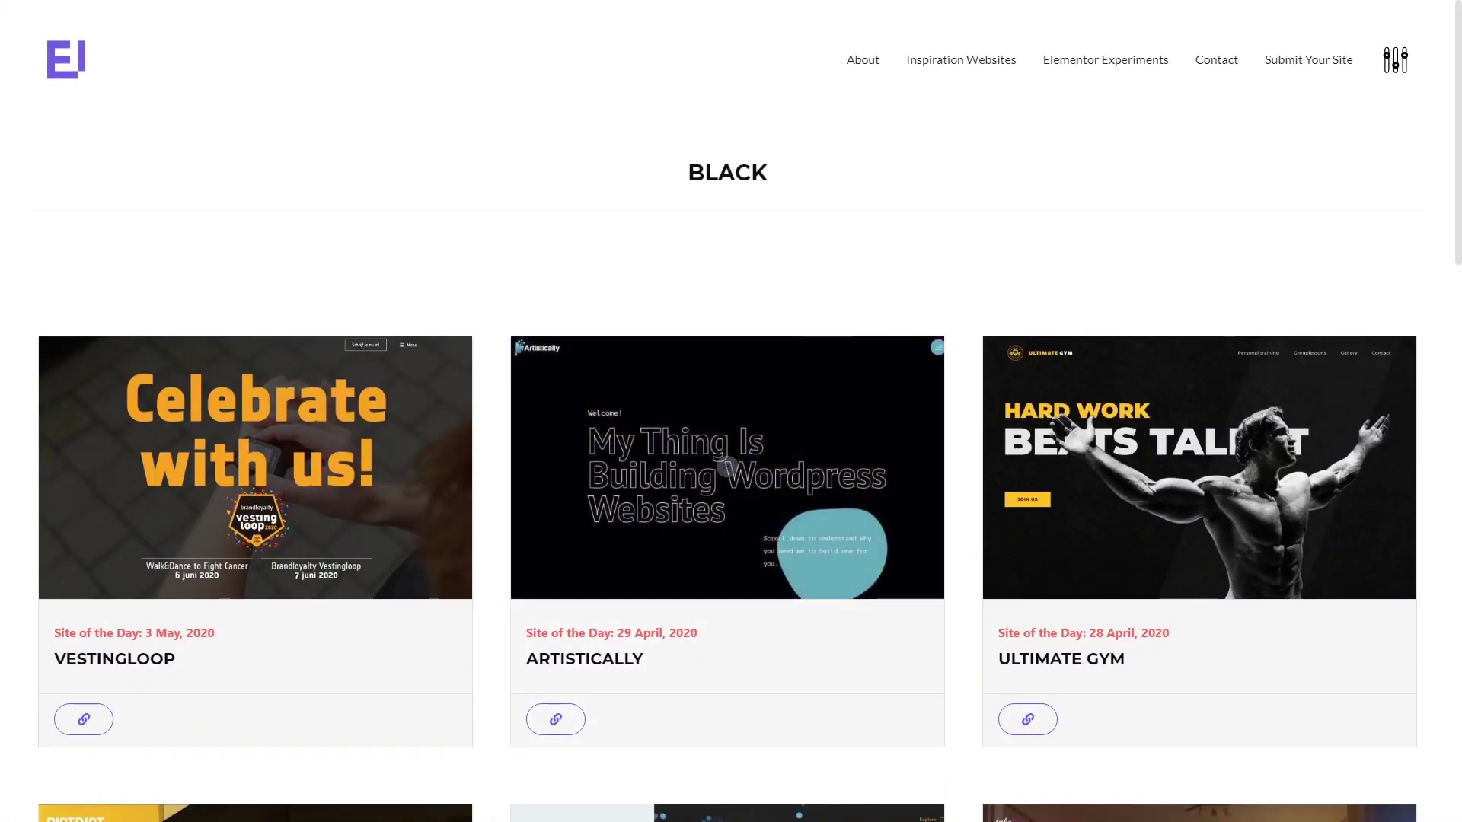
scroll(731, 411, "down", 10)
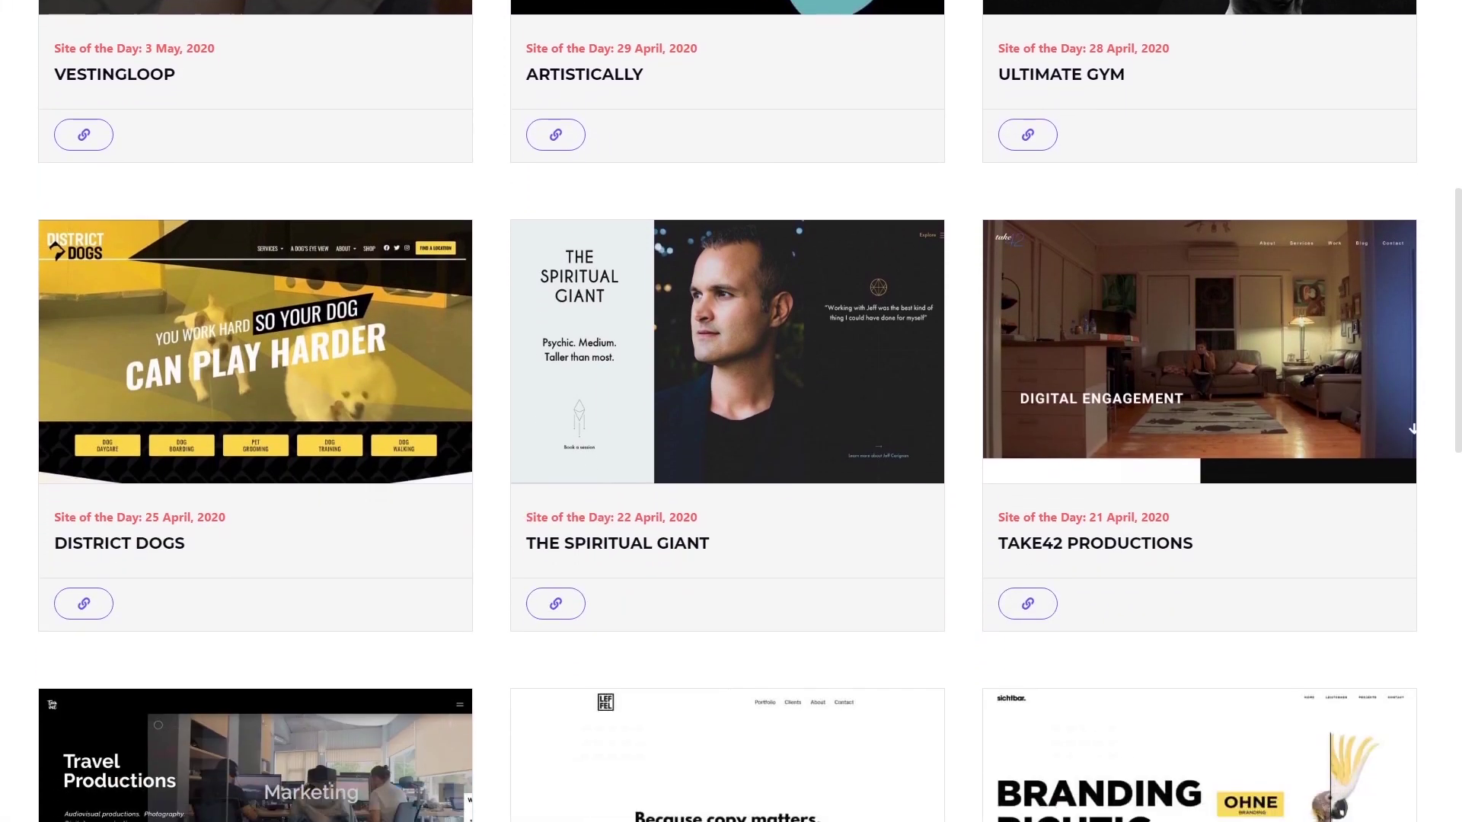